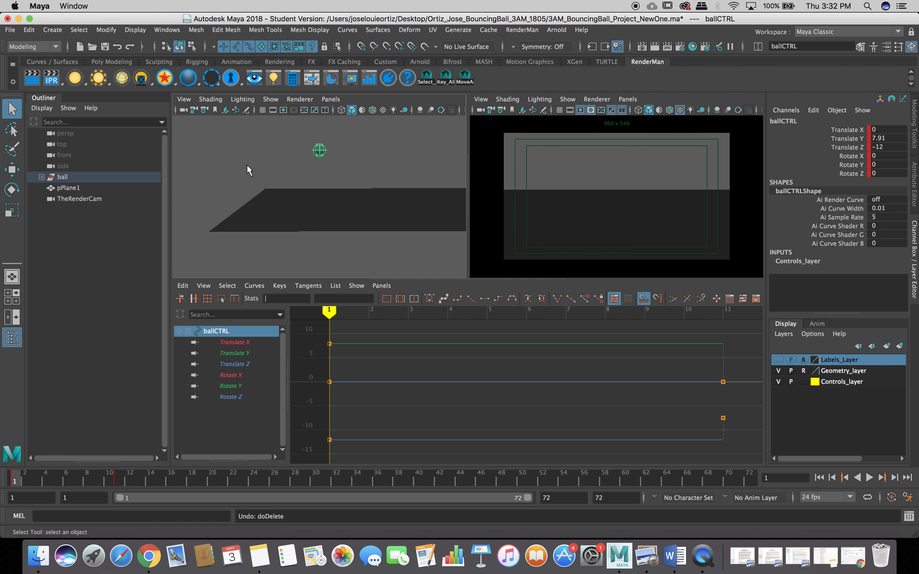
Delete the ball control's keyframe at frame 11 and scrub back to frame 7
{"action": "left_click", "coordinate": [120, 477]}
{"action": "right_click", "coordinate": [119, 478]}
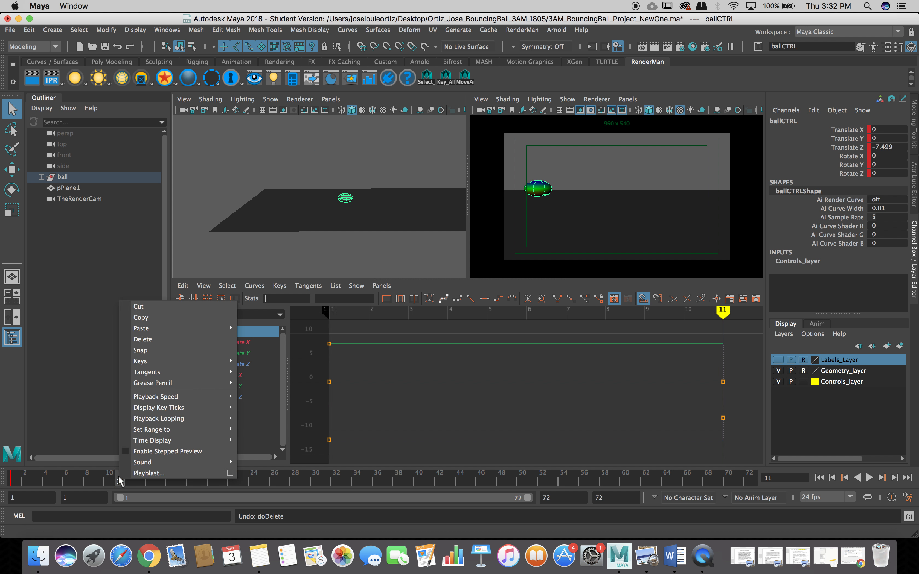
{"action": "left_click", "coordinate": [161, 343]}
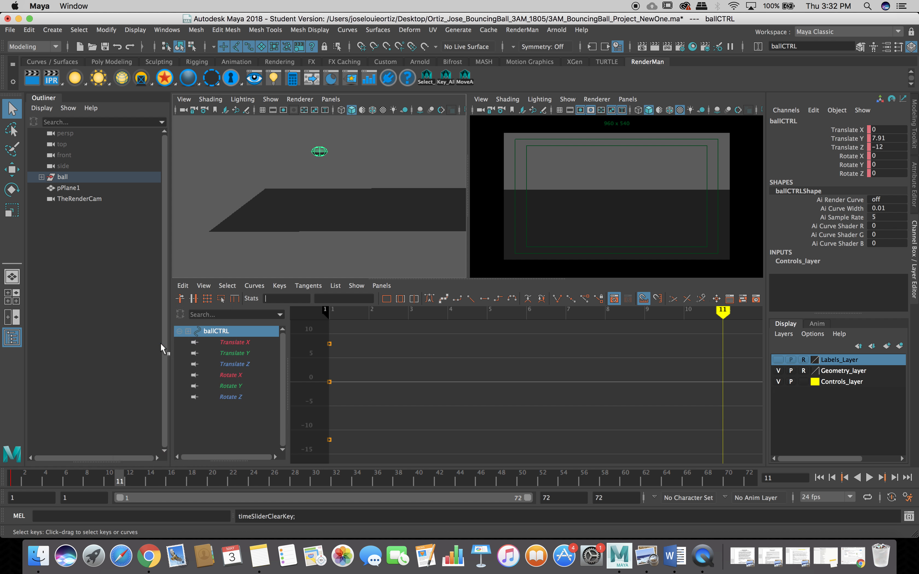
{"action": "left_click", "coordinate": [110, 479]}
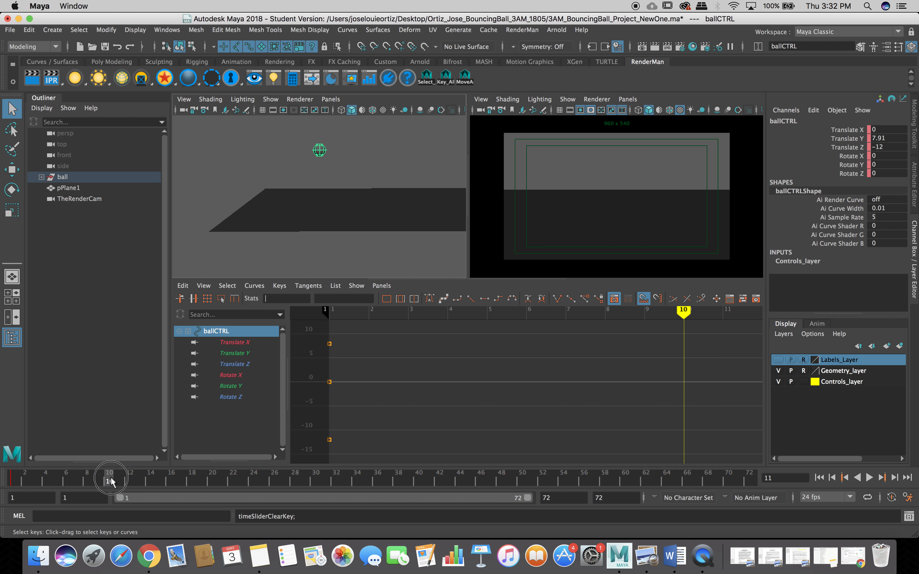
{"action": "left_click_drag", "start_coordinate": [96, 478], "coordinate": [76, 478]}
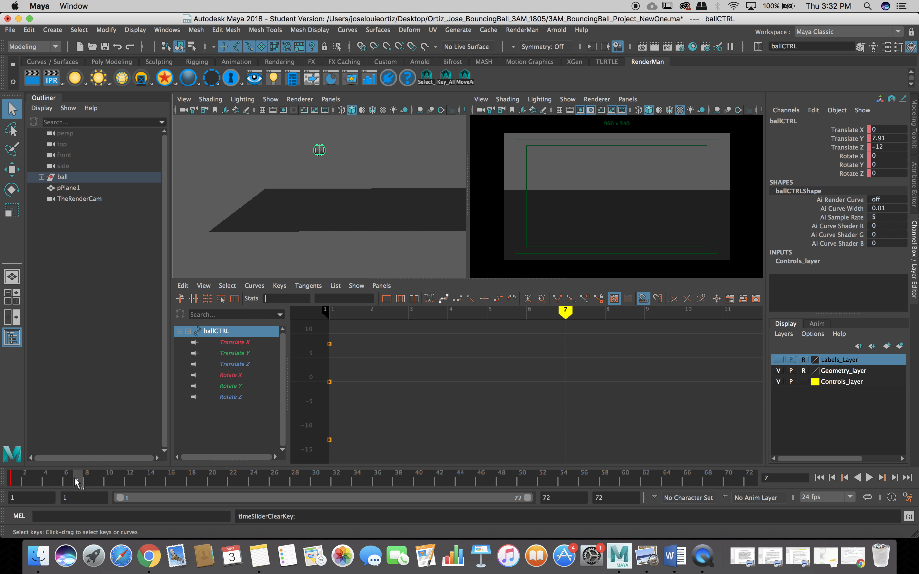
Try deleting the ball control's keyframe at frame 1 and undo the deletion
{"action": "left_click", "coordinate": [15, 483]}
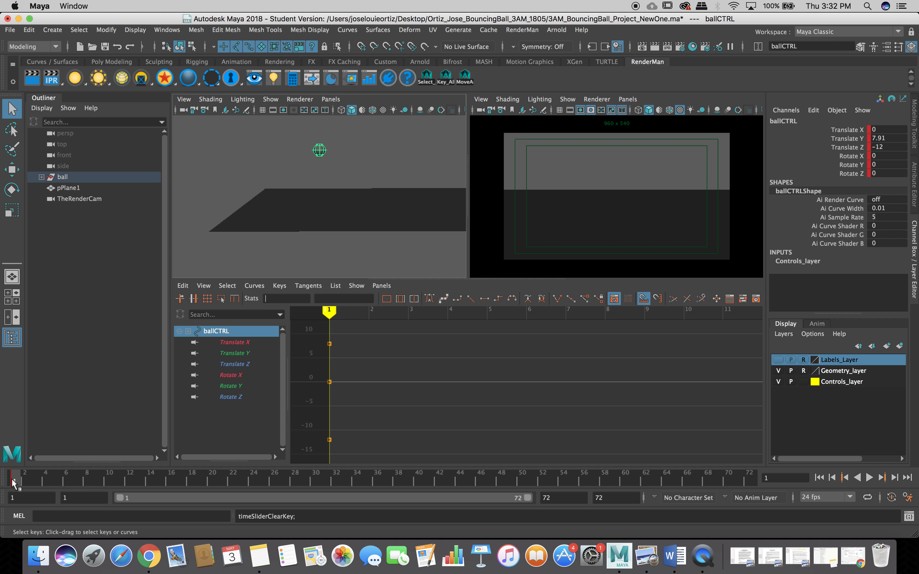
{"action": "right_click", "coordinate": [19, 476]}
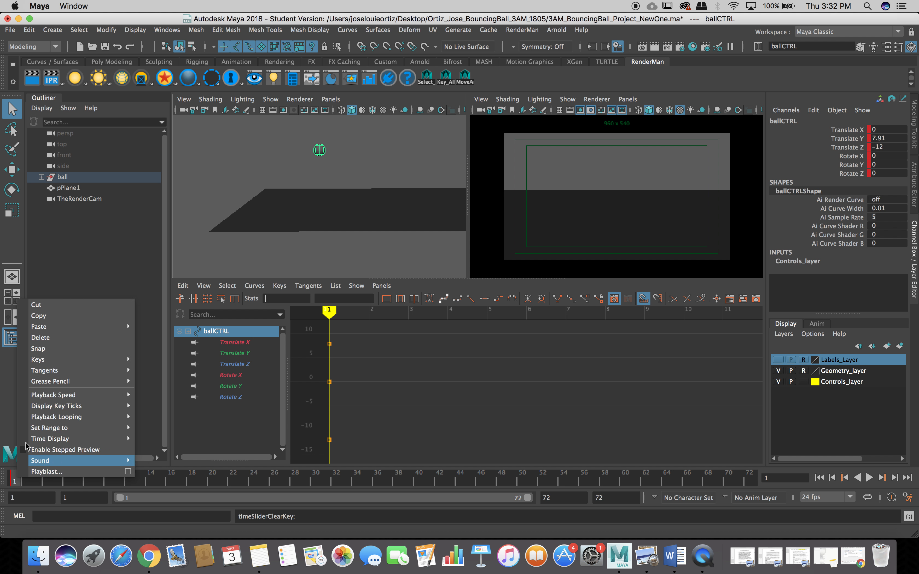
{"action": "left_click", "coordinate": [51, 338]}
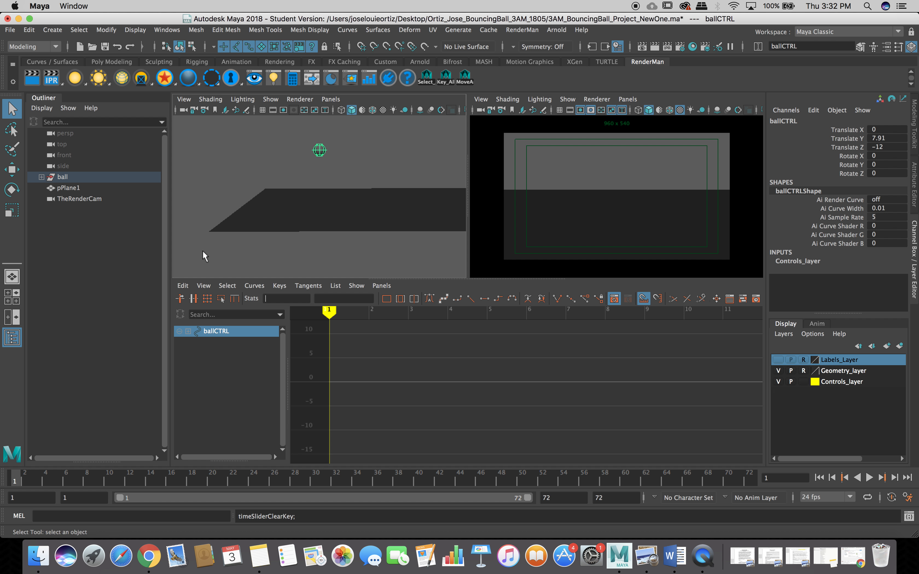
{"action": "key", "text": "ctrl+z"}
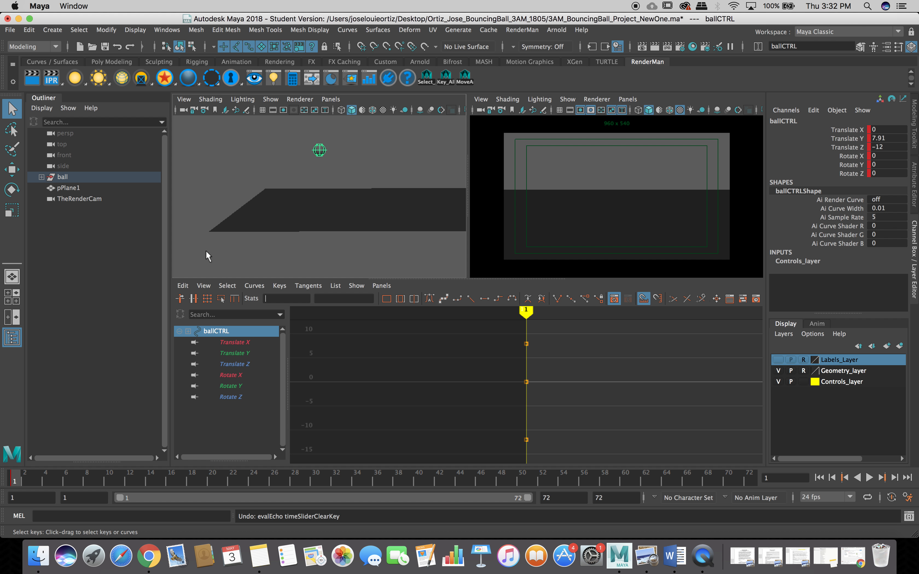
{"action": "left_click", "coordinate": [319, 160]}
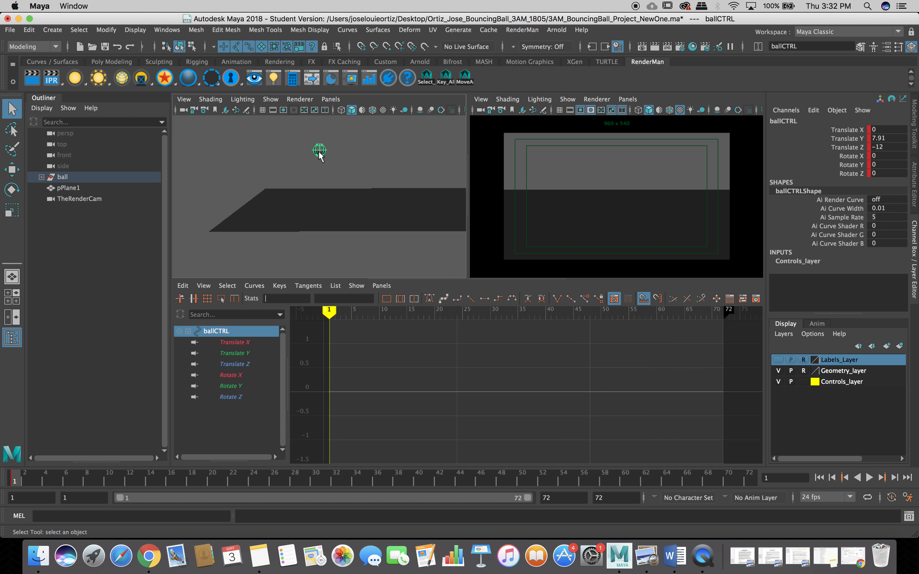
{"action": "key", "text": "ctrl+z"}
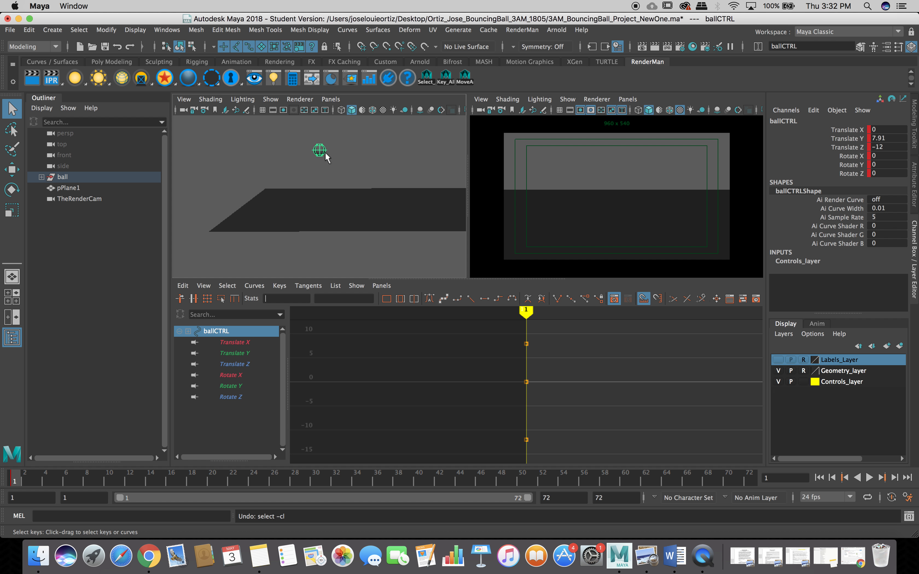
Move the ball control down to Translate Y 0.204 and back up to about 7.26 at frame 1
{"action": "key", "text": "w"}
{"action": "left_click", "coordinate": [319, 133]}
{"action": "left_click_drag", "start_coordinate": [320, 133], "coordinate": [312, 169]}
{"action": "scroll", "coordinate": [292, 167], "scroll_direction": "up", "scroll_amount": 6}
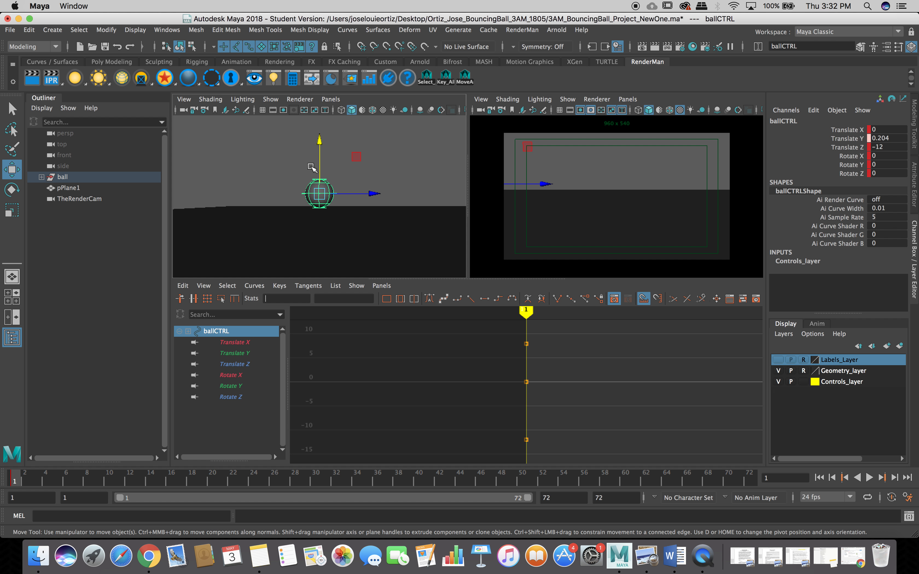
{"action": "scroll", "coordinate": [319, 166], "scroll_direction": "down", "scroll_amount": 5}
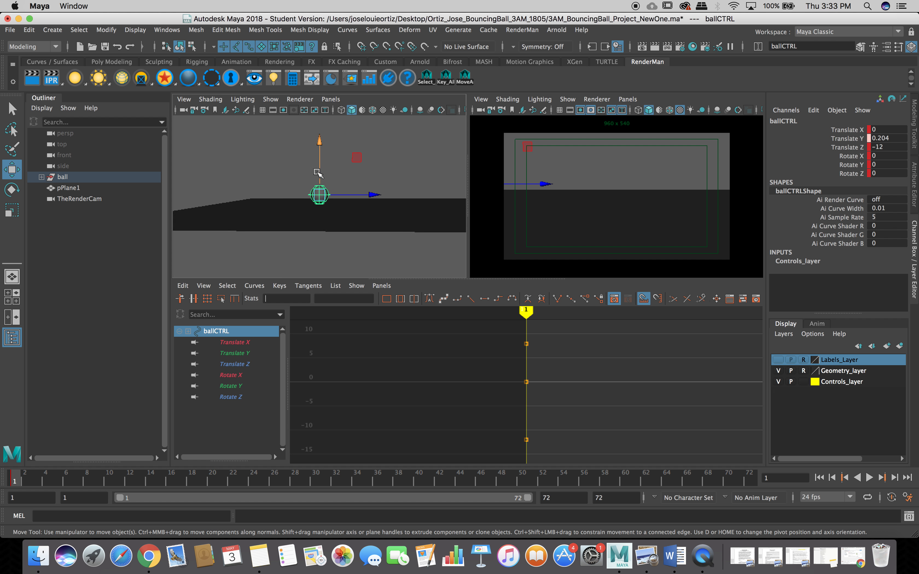
{"action": "left_click_drag", "start_coordinate": [319, 166], "coordinate": [322, 98]}
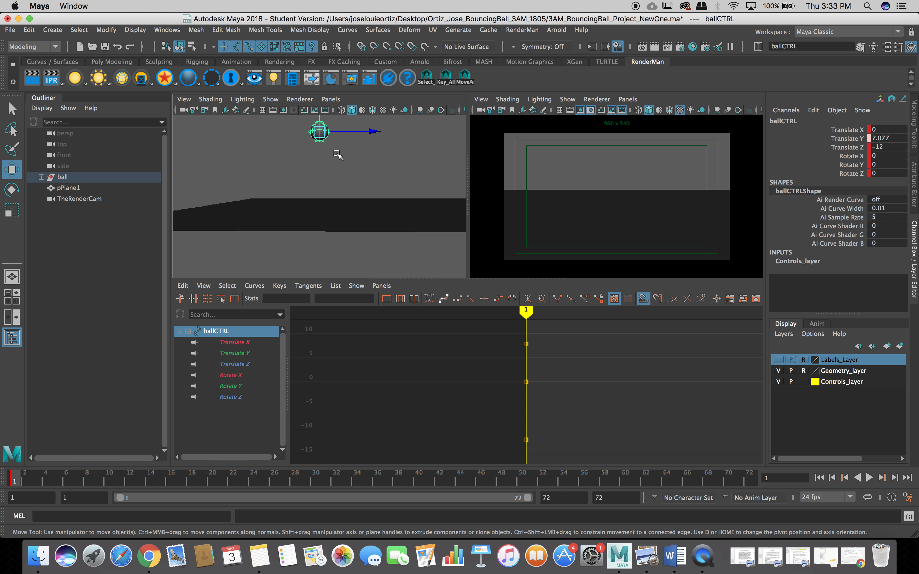
{"action": "scroll", "coordinate": [338, 155], "scroll_direction": "down", "scroll_amount": 3}
{"action": "left_click_drag", "start_coordinate": [320, 143], "coordinate": [320, 141]}
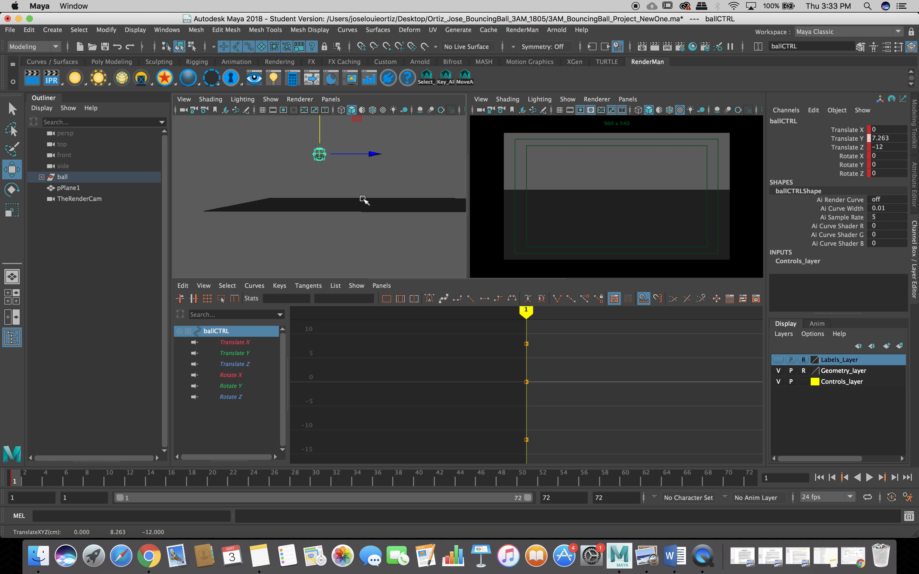
Highlight the ball control's channels from Translate X to Rotate Z, undo the selection and reselect the control
{"action": "left_click", "coordinate": [300, 160]}
{"action": "left_click", "coordinate": [319, 155]}
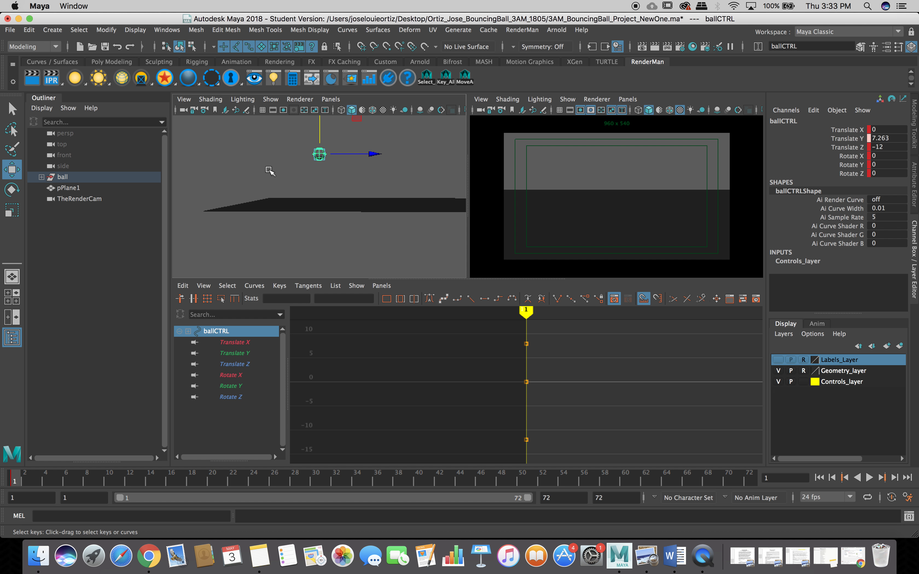
{"action": "right_click", "coordinate": [806, 126]}
{"action": "left_click", "coordinate": [776, 129]}
{"action": "right_click", "coordinate": [776, 130]}
{"action": "left_click", "coordinate": [776, 132]}
{"action": "left_click_drag", "start_coordinate": [776, 132], "coordinate": [788, 170]}
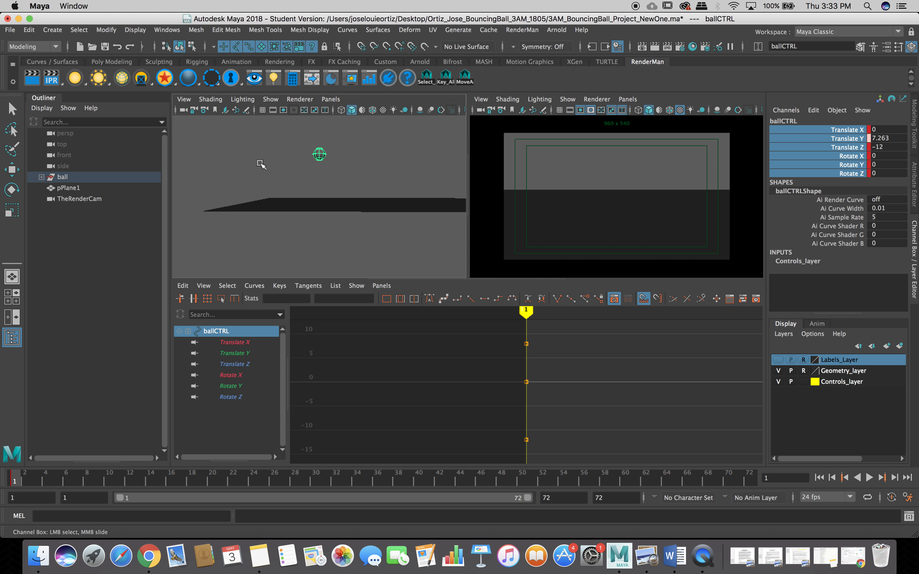
{"action": "key", "text": "z"}
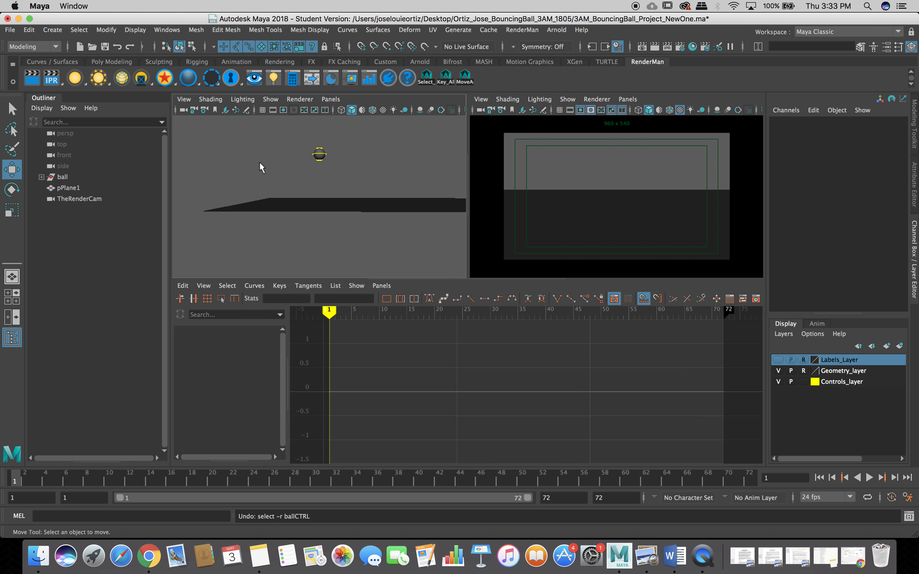
{"action": "left_click", "coordinate": [319, 155]}
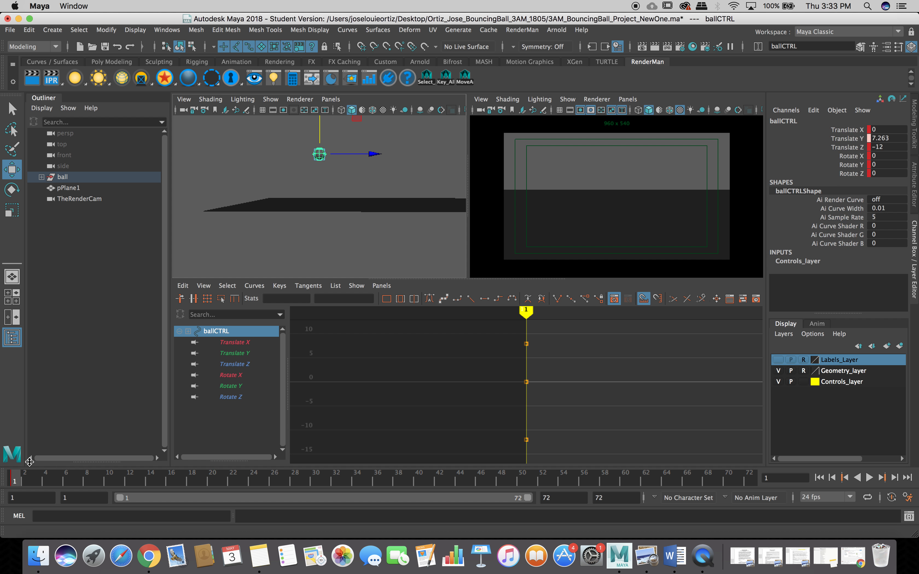
Scrub and play the timeline past frame 12 and return to frame 1 to check the ball's position
{"action": "left_click_drag", "start_coordinate": [14, 482], "coordinate": [130, 484]}
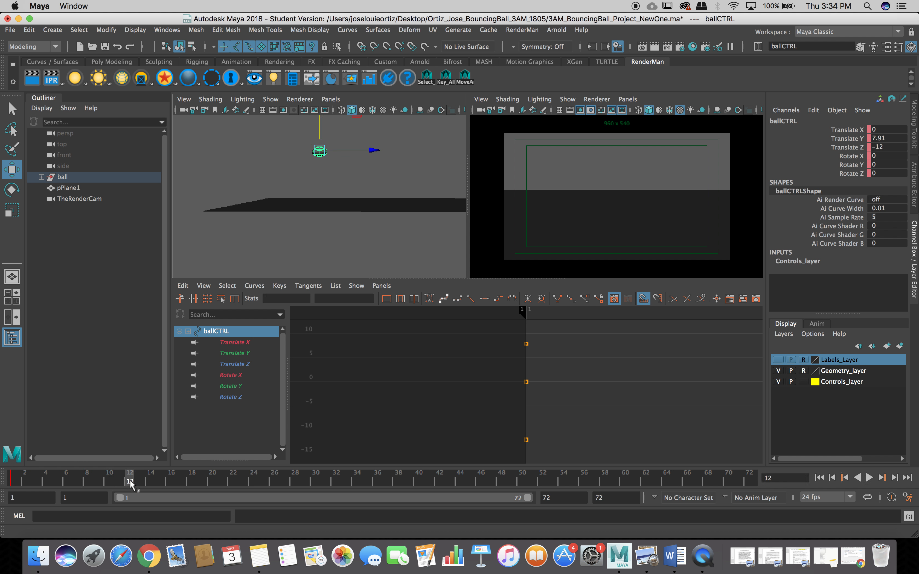
{"action": "left_click_drag", "start_coordinate": [371, 259], "coordinate": [339, 251], "text": "alt"}
{"action": "left_click", "coordinate": [190, 481]}
{"action": "key", "text": "alt+v"}
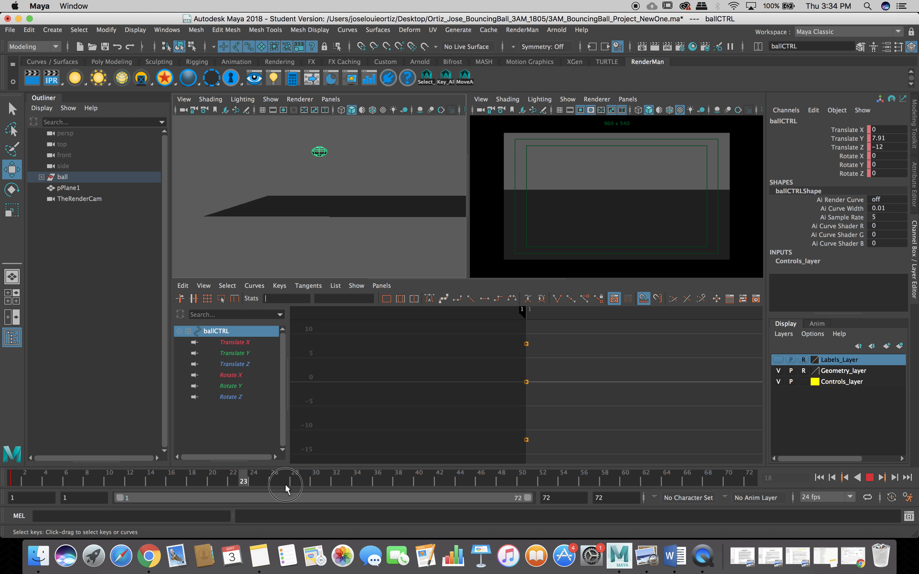
{"action": "left_click_drag", "start_coordinate": [332, 481], "coordinate": [8, 479]}
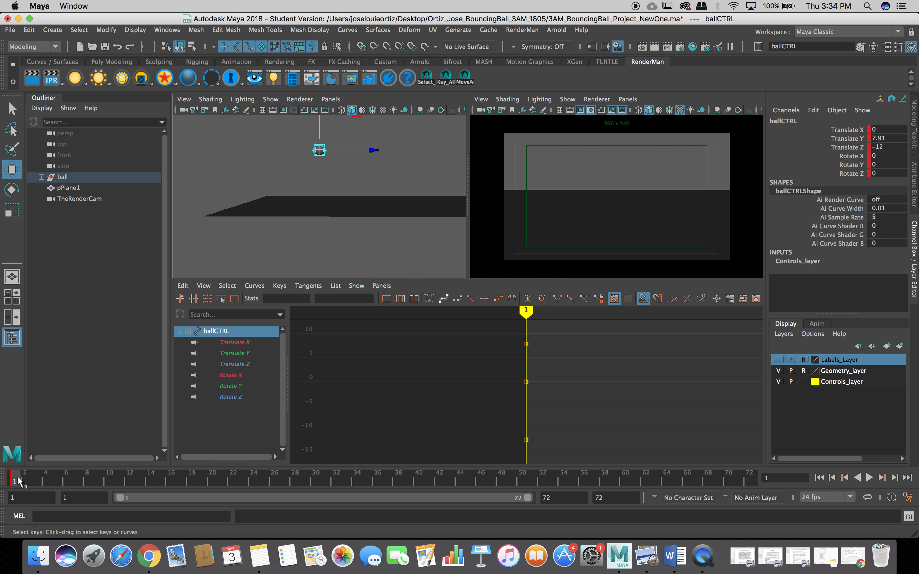
Maximize the render camera view and play the animation to check whether the ball enters the frame
{"action": "left_click", "coordinate": [140, 475]}
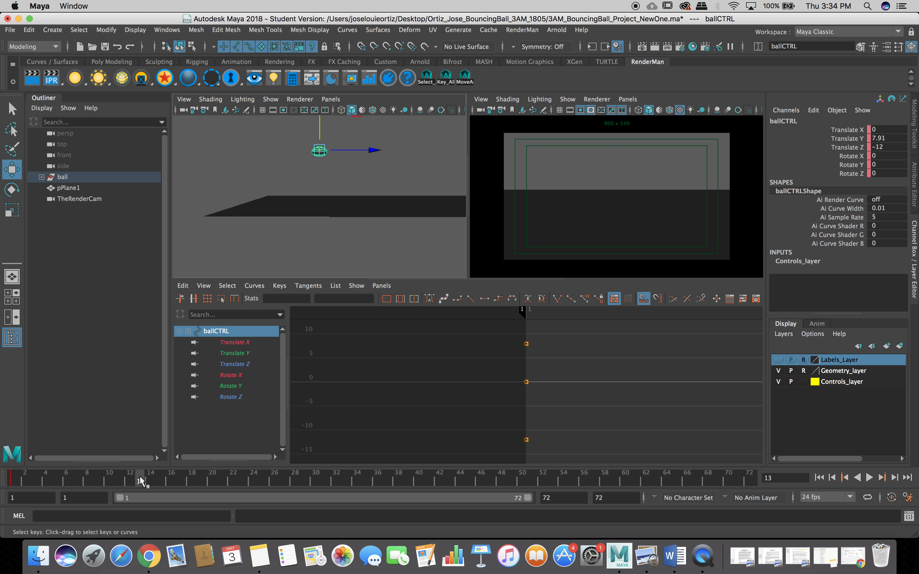
{"action": "left_click", "coordinate": [529, 237]}
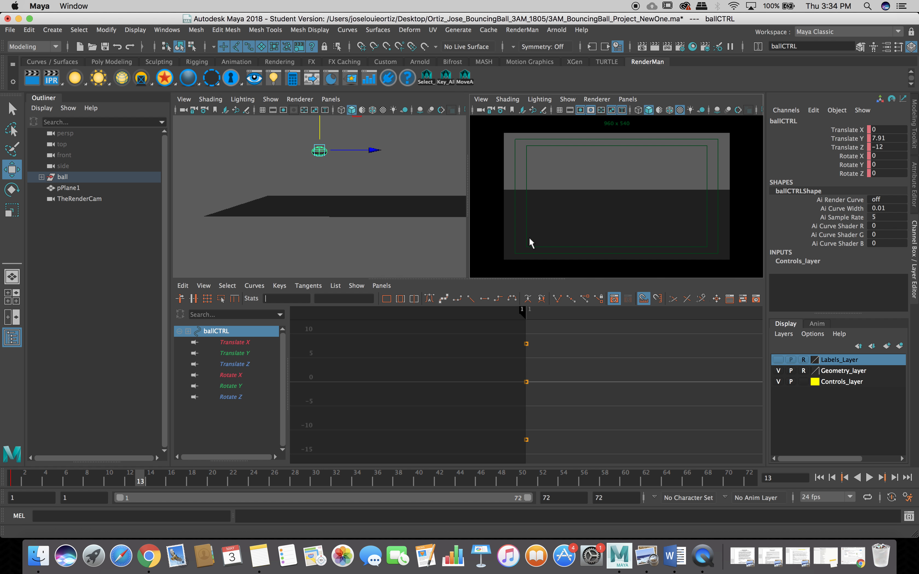
{"action": "key", "text": "space"}
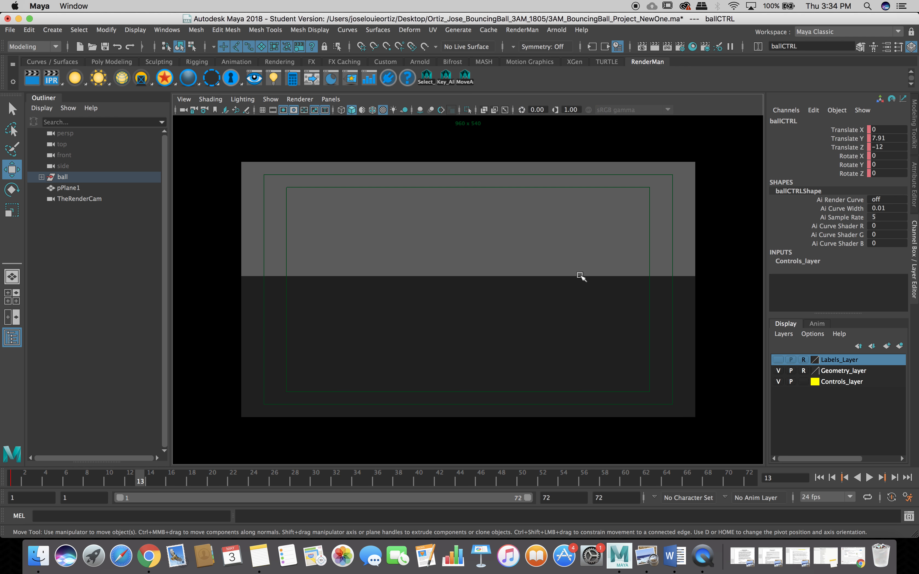
{"action": "left_click", "coordinate": [869, 478]}
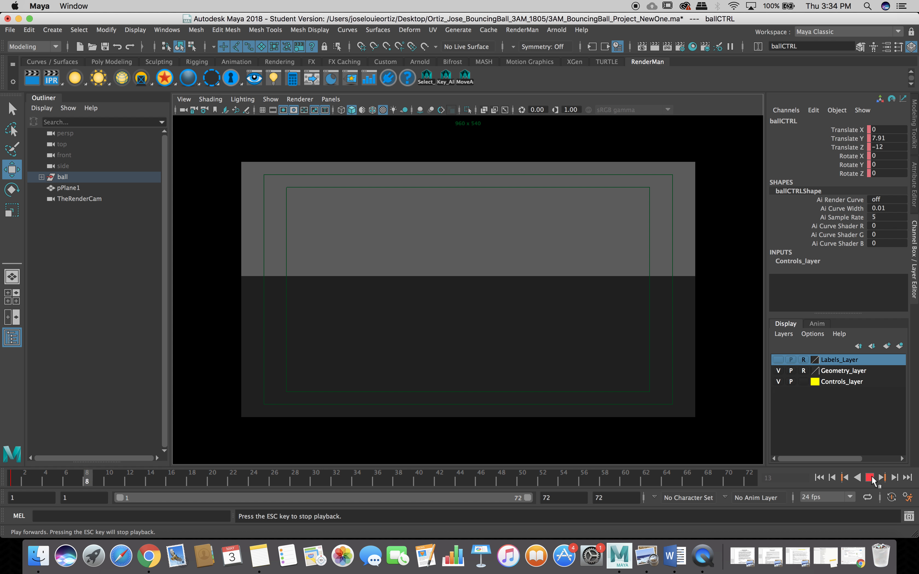
{"action": "left_click", "coordinate": [869, 479]}
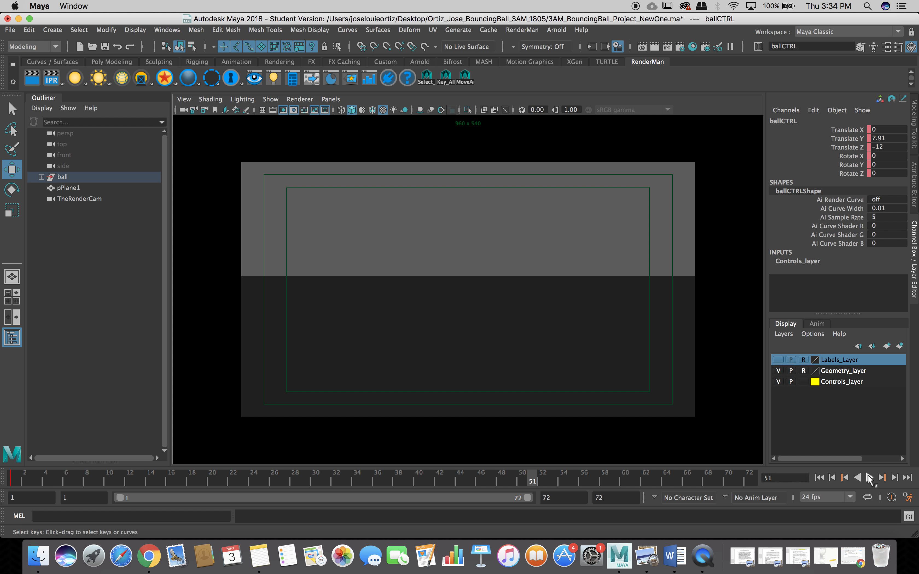
Rewind to the start, restore the multi-view layout and delete the ball control's keyframe at frame 1
{"action": "left_click", "coordinate": [819, 477]}
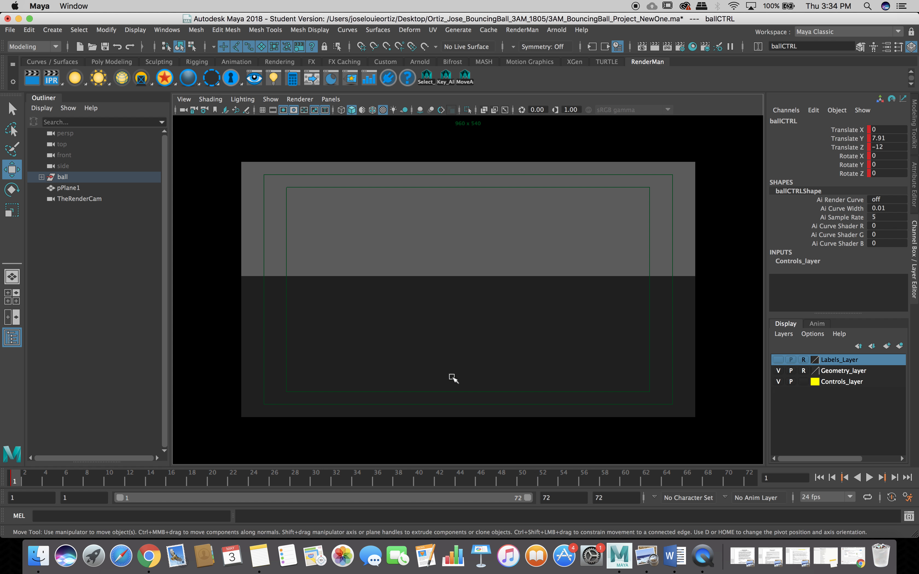
{"action": "key", "text": "space"}
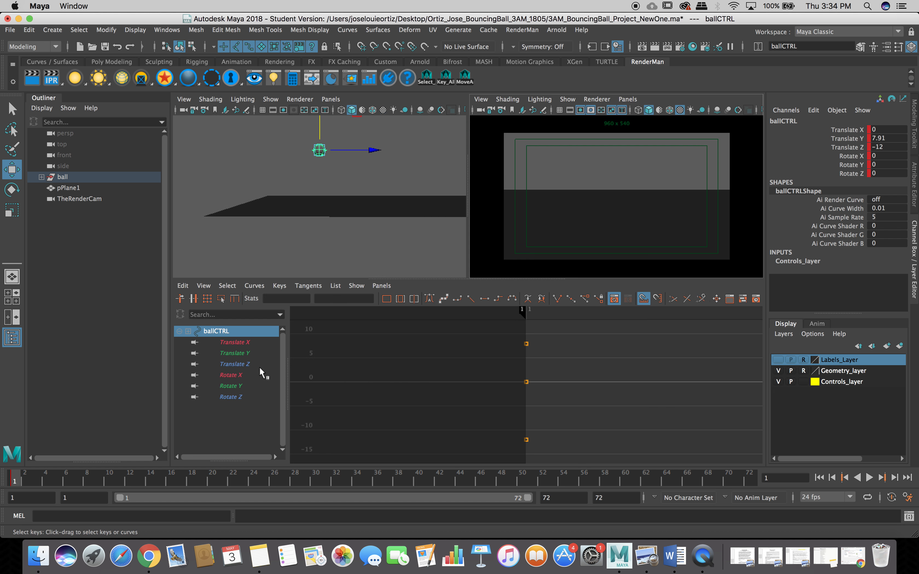
{"action": "right_click", "coordinate": [18, 485]}
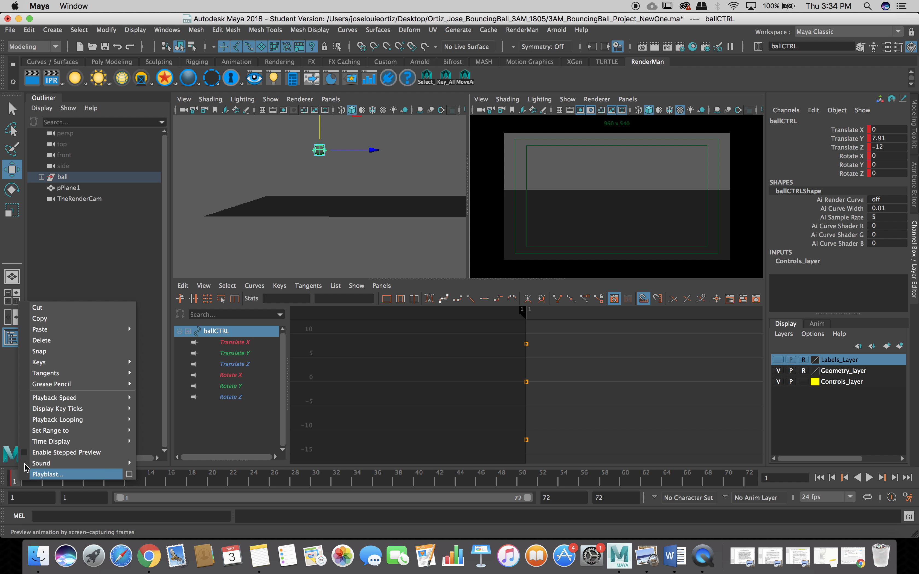
{"action": "left_click", "coordinate": [56, 344]}
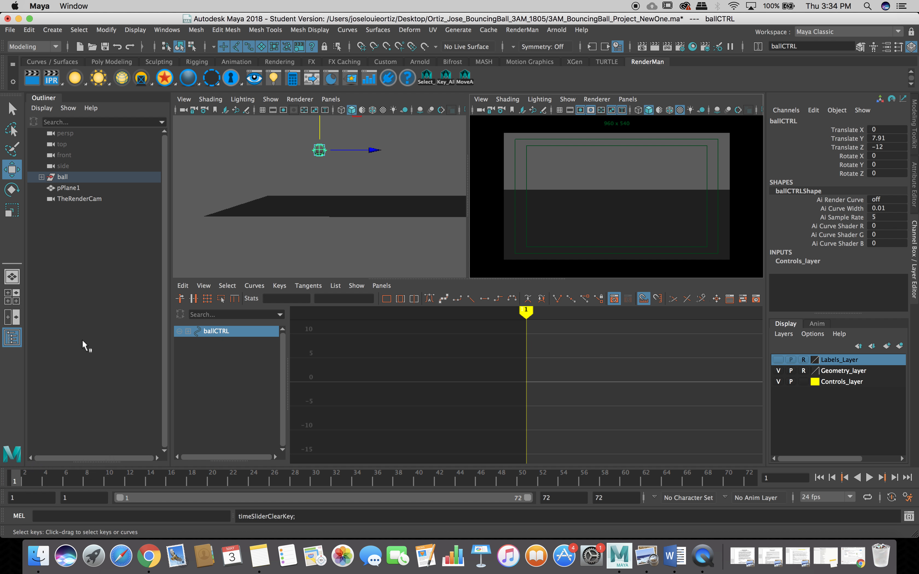
Lower the ball control to about Translate Y 0.69 and, at frame 12, shift it to about Translate Z -13.587 without keying
{"action": "left_click_drag", "start_coordinate": [316, 136], "coordinate": [321, 178]}
{"action": "mouse_move", "coordinate": [268, 478]}
{"action": "left_mouse_down"}
{"action": "mouse_move", "coordinate": [241, 482]}
{"action": "mouse_move", "coordinate": [486, 479]}
{"action": "mouse_move", "coordinate": [3, 485]}
{"action": "mouse_move", "coordinate": [10, 485]}
{"action": "left_mouse_up"}
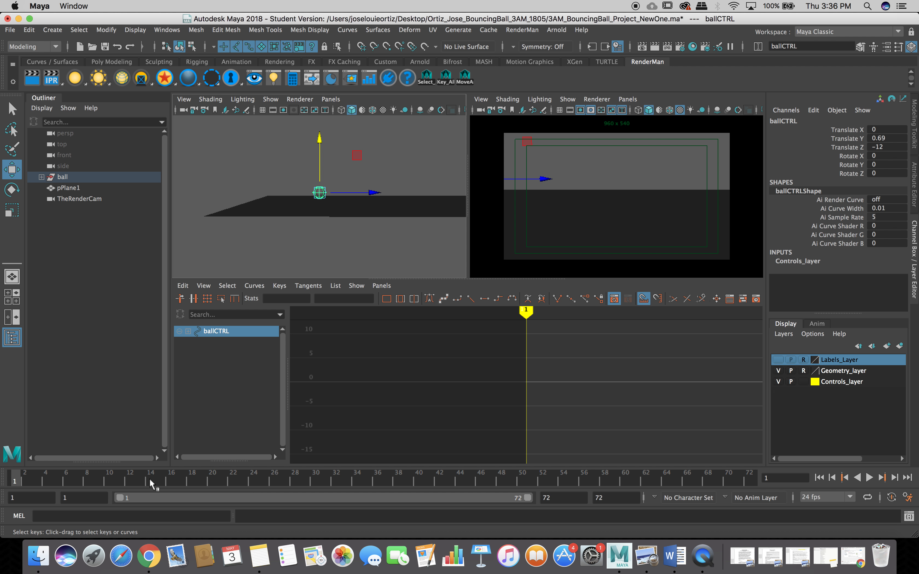
{"action": "left_click", "coordinate": [130, 480]}
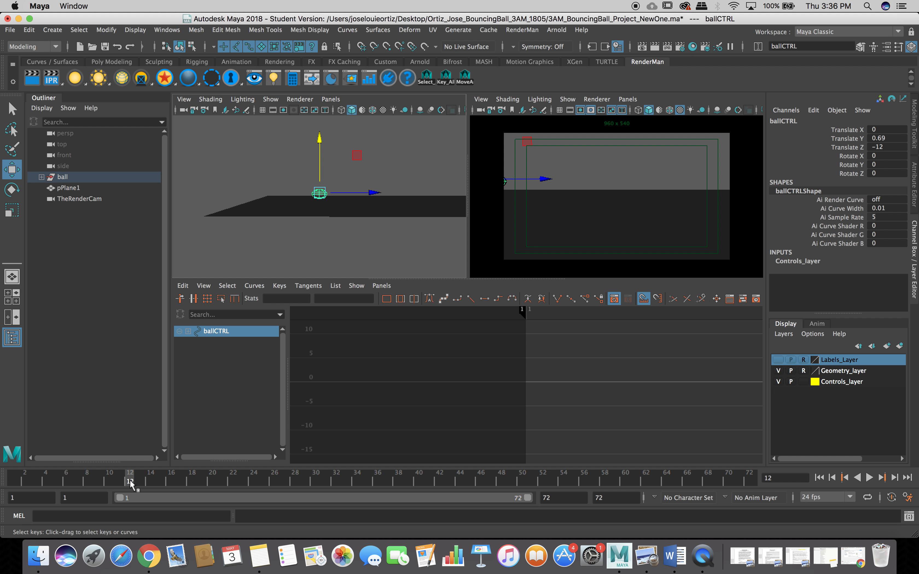
{"action": "left_click_drag", "start_coordinate": [374, 194], "coordinate": [362, 196]}
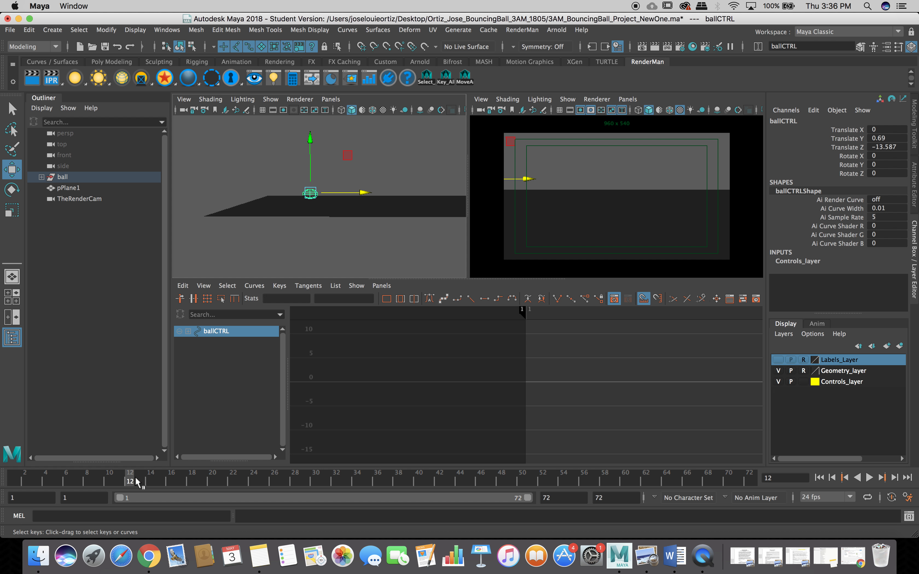
{"action": "mouse_move", "coordinate": [141, 485]}
{"action": "left_mouse_down"}
{"action": "mouse_move", "coordinate": [439, 484]}
{"action": "mouse_move", "coordinate": [14, 481]}
{"action": "left_mouse_up"}
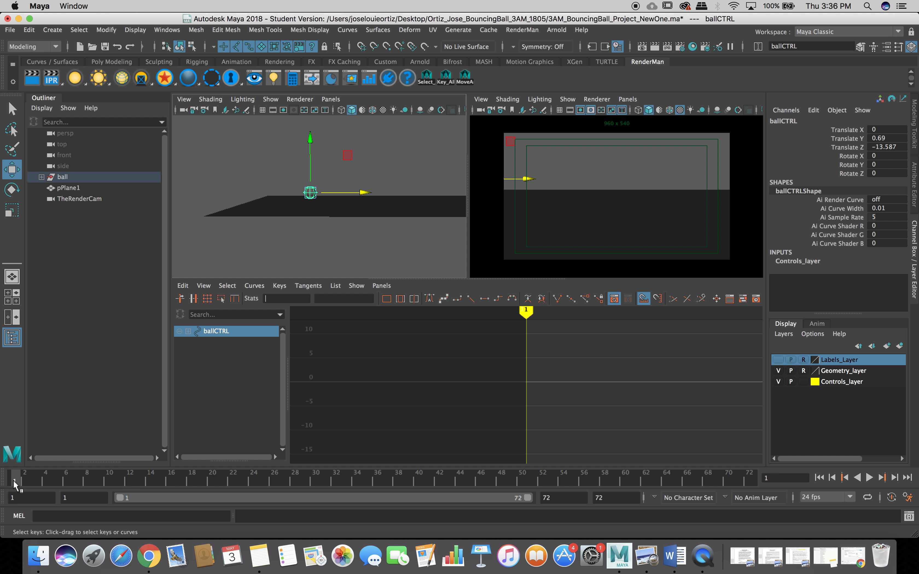
{"action": "scroll", "coordinate": [322, 213], "scroll_direction": "down", "scroll_amount": 5}
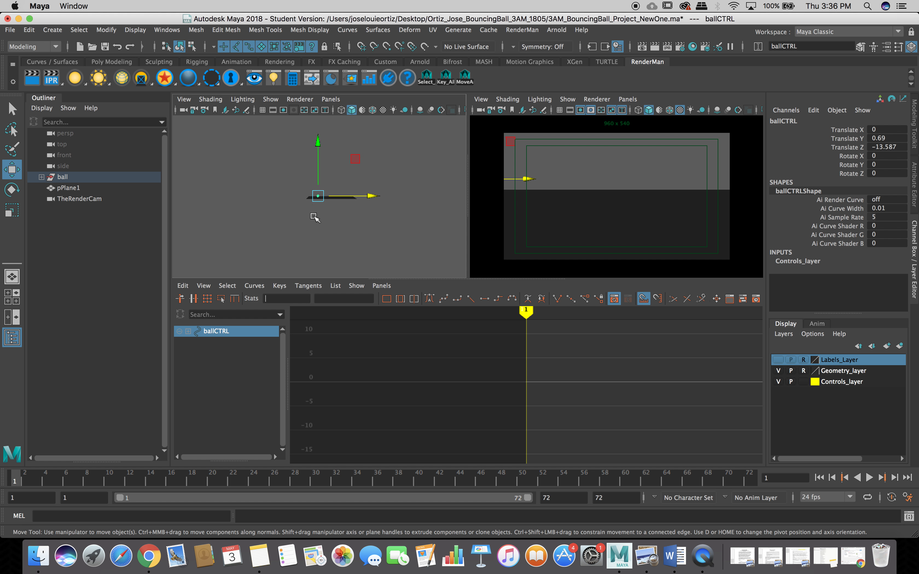
Select the ball's upper squash control (SQSTupCTRL) and delete its keyframe at frame 11
{"action": "scroll", "coordinate": [322, 213], "scroll_direction": "up", "scroll_amount": 10}
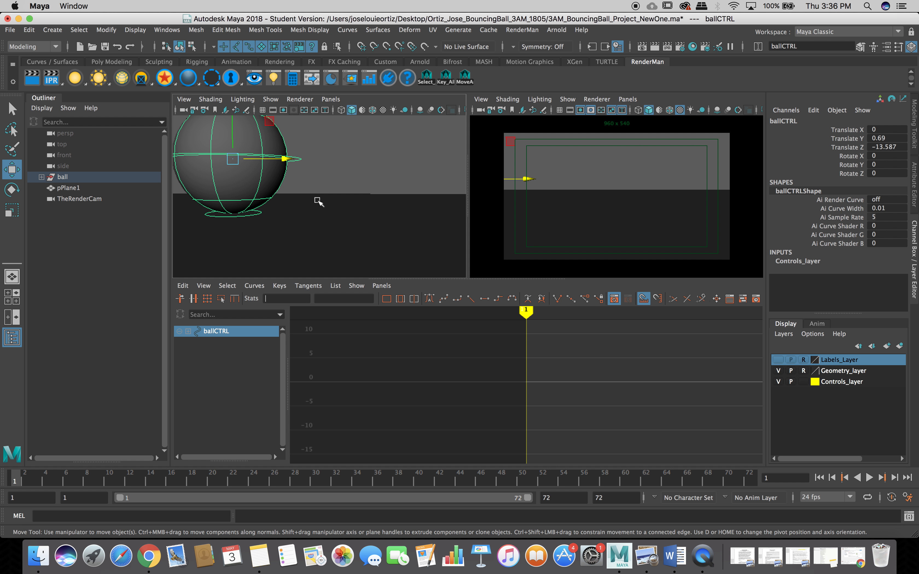
{"action": "scroll", "coordinate": [344, 222], "scroll_direction": "down", "scroll_amount": 8}
{"action": "mouse_move", "coordinate": [240, 477]}
{"action": "left_mouse_down"}
{"action": "mouse_move", "coordinate": [378, 476]}
{"action": "mouse_move", "coordinate": [35, 478]}
{"action": "left_mouse_up"}
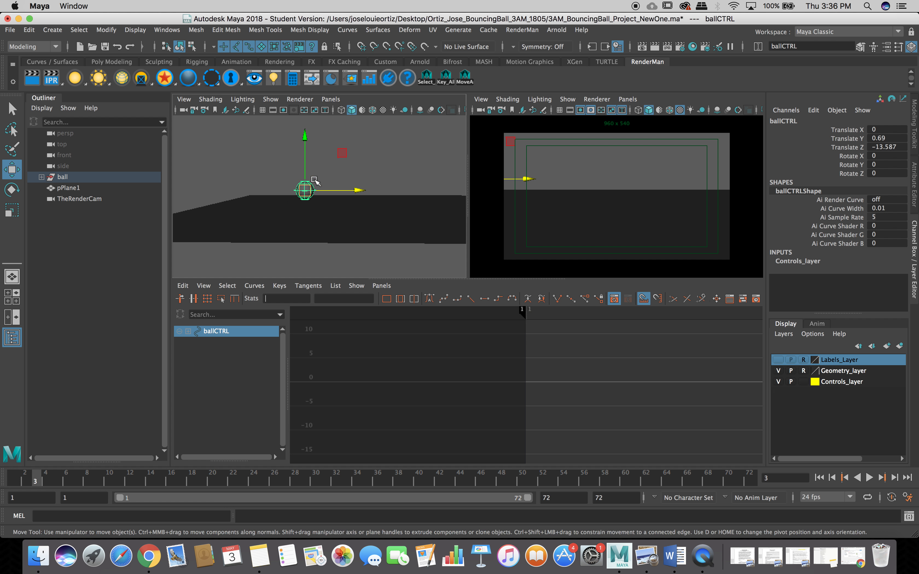
{"action": "scroll", "coordinate": [255, 183], "scroll_direction": "down", "scroll_amount": 6}
{"action": "scroll", "coordinate": [259, 184], "scroll_direction": "up", "scroll_amount": 10}
{"action": "left_click", "coordinate": [278, 176]}
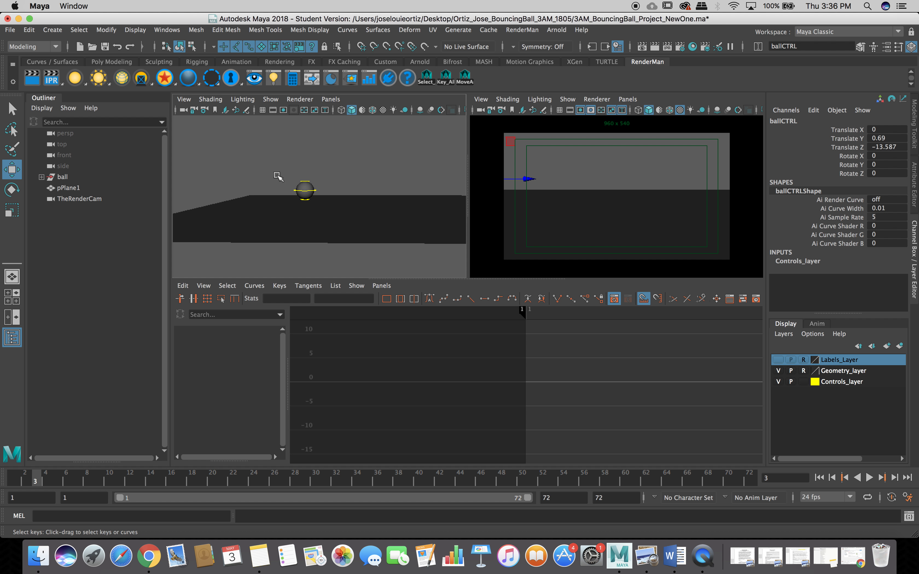
{"action": "left_click", "coordinate": [306, 179]}
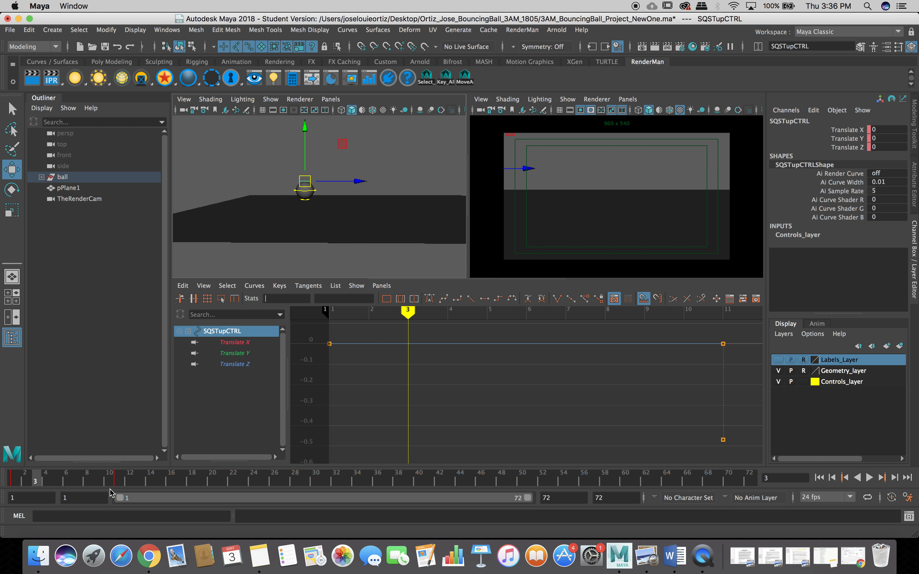
{"action": "left_click", "coordinate": [117, 481]}
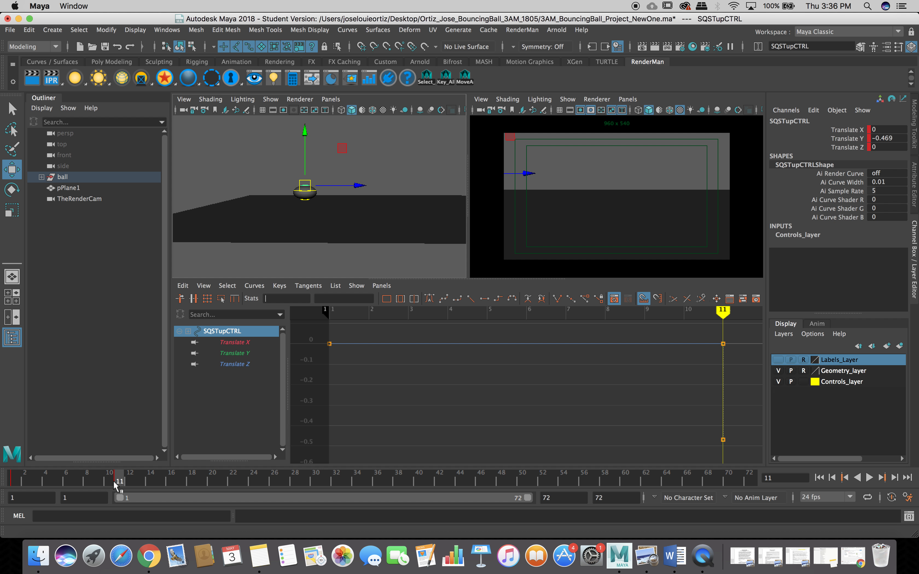
{"action": "right_click", "coordinate": [116, 486]}
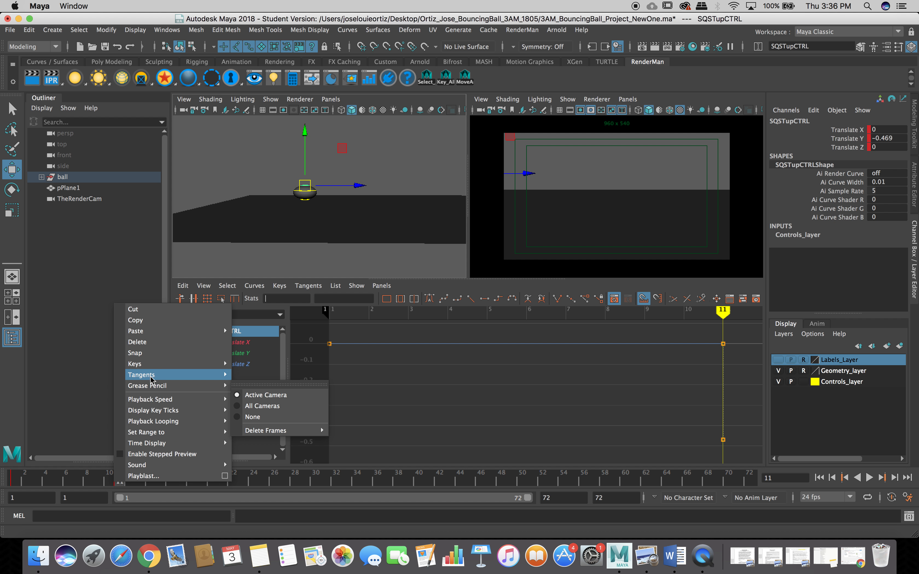
{"action": "left_click", "coordinate": [154, 347]}
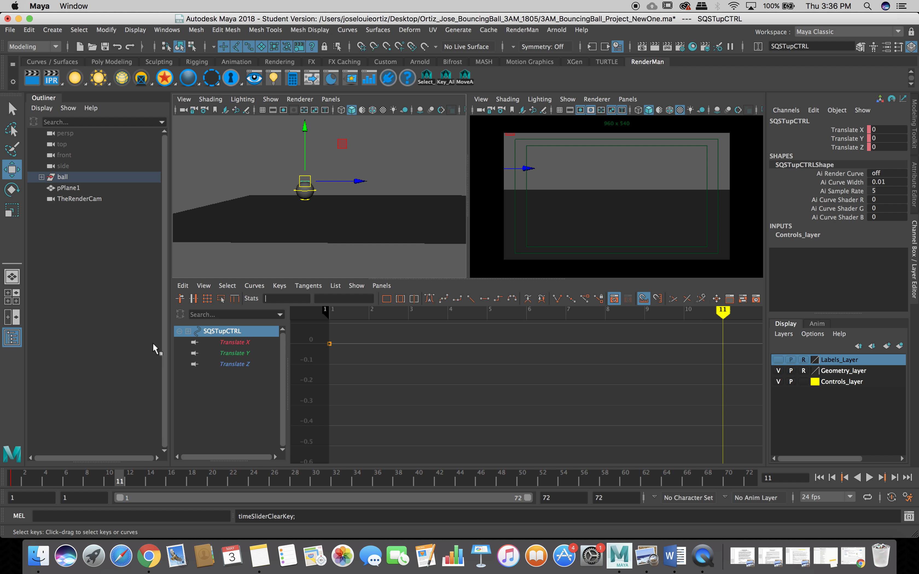
Return to frame 1, select the ball control and raise it to about Translate Y 10.032
{"action": "left_click", "coordinate": [16, 481]}
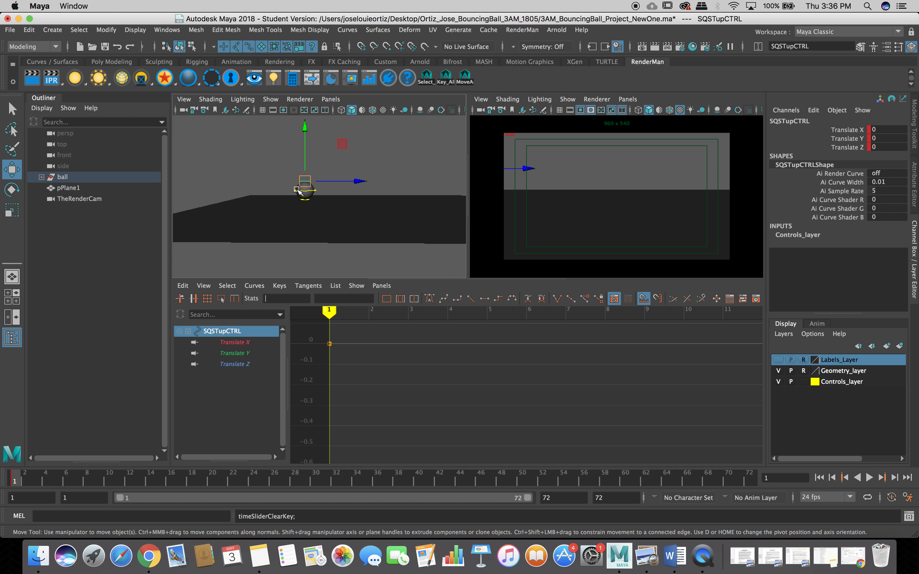
{"action": "left_click", "coordinate": [284, 183]}
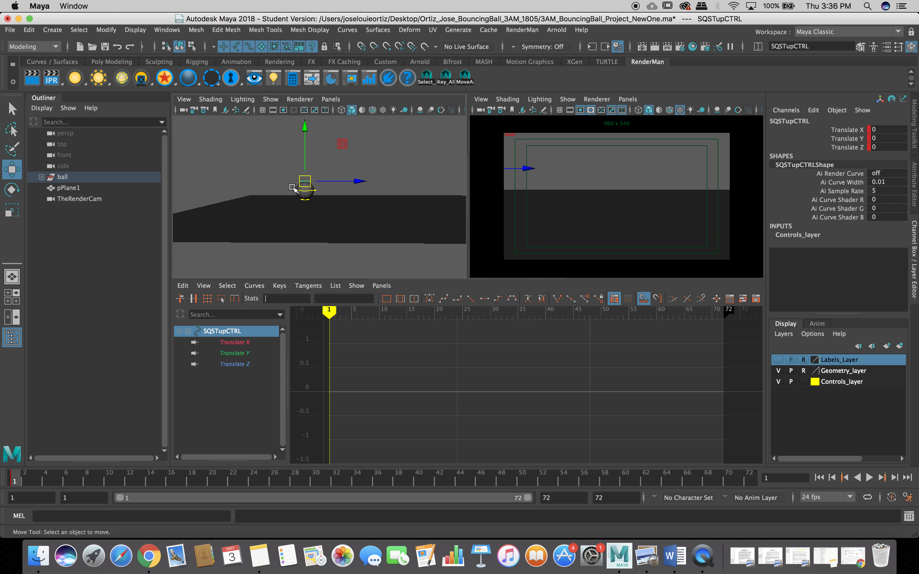
{"action": "left_click", "coordinate": [308, 191]}
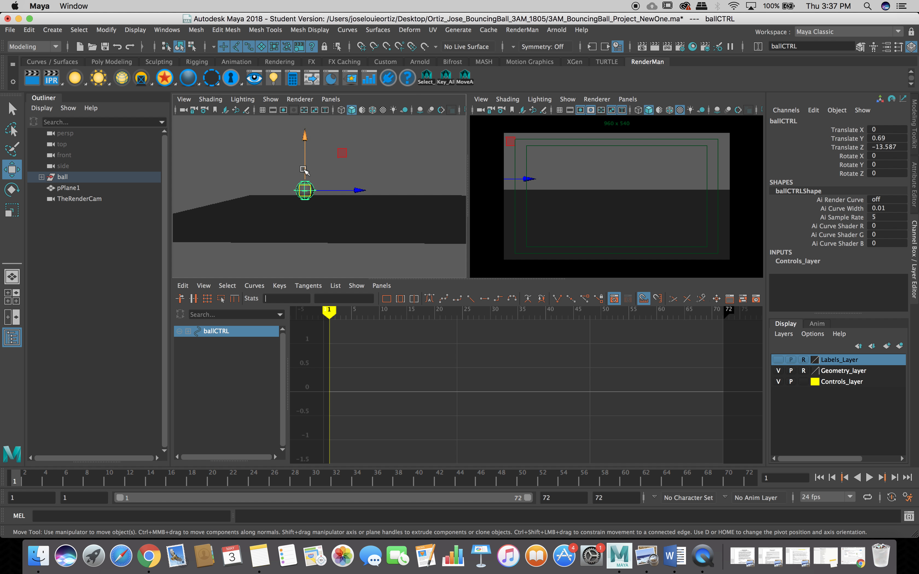
{"action": "left_click_drag", "start_coordinate": [305, 170], "coordinate": [303, 81]}
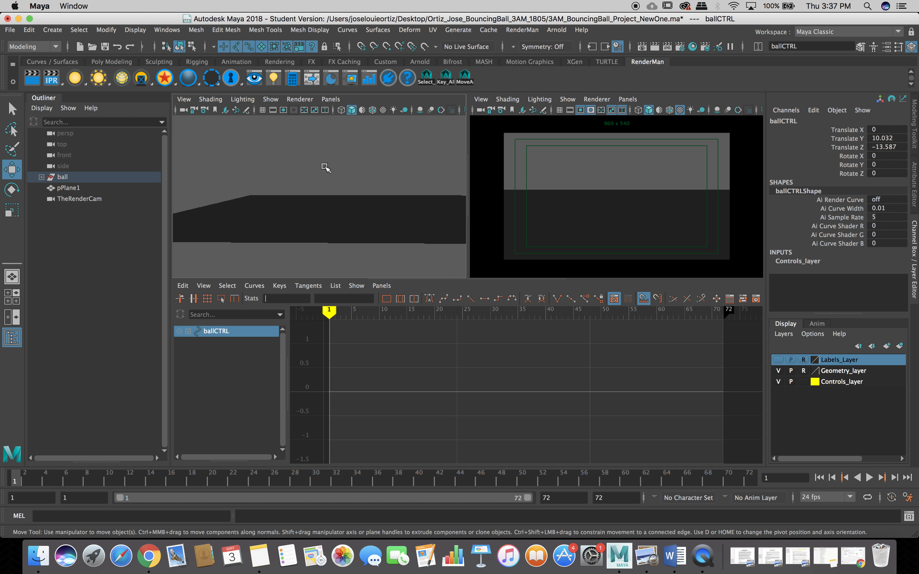
Reposition the ball control to about Translate Y 13.211 and Translate Z -10.037, above the ground plane and out of the render view
{"action": "scroll", "coordinate": [324, 167], "scroll_direction": "down", "scroll_amount": 4}
{"action": "mouse_move", "coordinate": [329, 138]}
{"action": "left_mouse_down"}
{"action": "mouse_move", "coordinate": [347, 139]}
{"action": "mouse_move", "coordinate": [329, 137]}
{"action": "mouse_move", "coordinate": [329, 154]}
{"action": "mouse_move", "coordinate": [379, 164]}
{"action": "mouse_move", "coordinate": [365, 141]}
{"action": "mouse_move", "coordinate": [361, 156]}
{"action": "mouse_move", "coordinate": [374, 142]}
{"action": "mouse_move", "coordinate": [343, 147]}
{"action": "left_mouse_up"}
{"action": "left_click_drag", "start_coordinate": [588, 185], "coordinate": [584, 185], "text": "alt"}
{"action": "left_click_drag", "start_coordinate": [329, 129], "coordinate": [330, 100]}
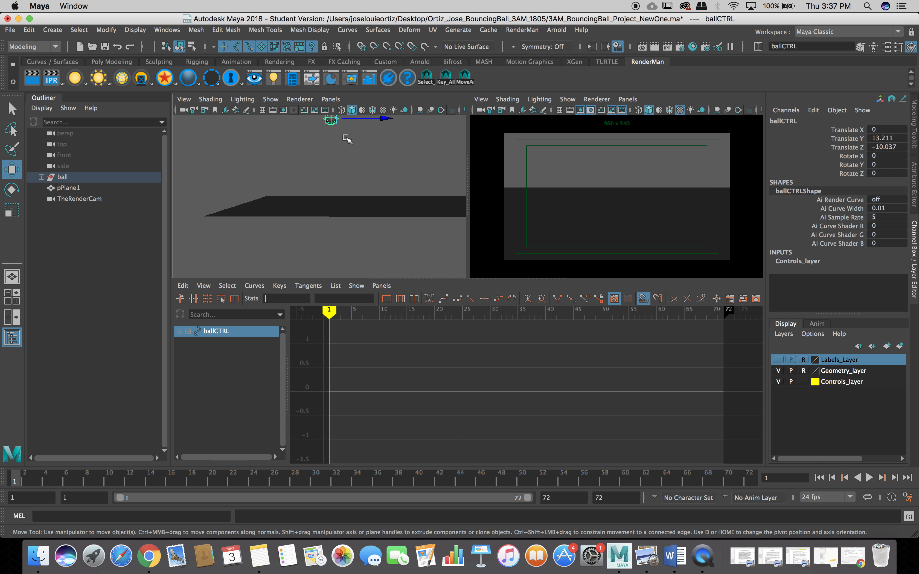
{"action": "key", "text": "f"}
{"action": "scroll", "coordinate": [373, 197], "scroll_direction": "down", "scroll_amount": 6}
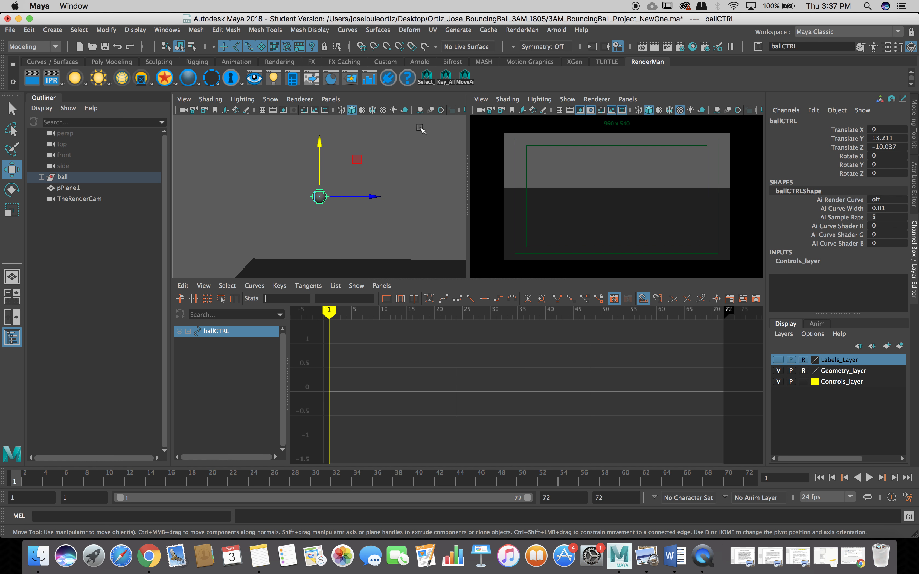
Select all the ball controls together and delete their leftover keyframe at frame 11
{"action": "left_click", "coordinate": [427, 81]}
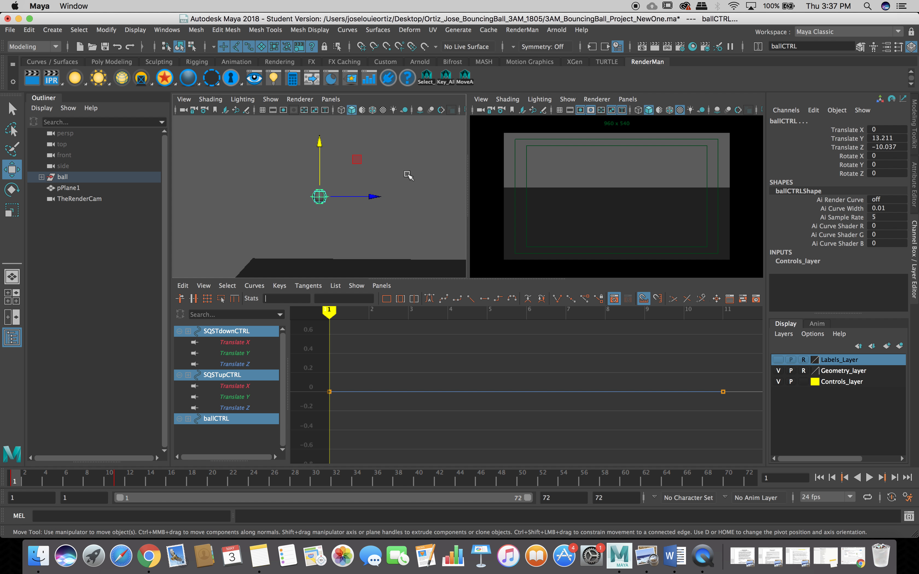
{"action": "left_click", "coordinate": [114, 480]}
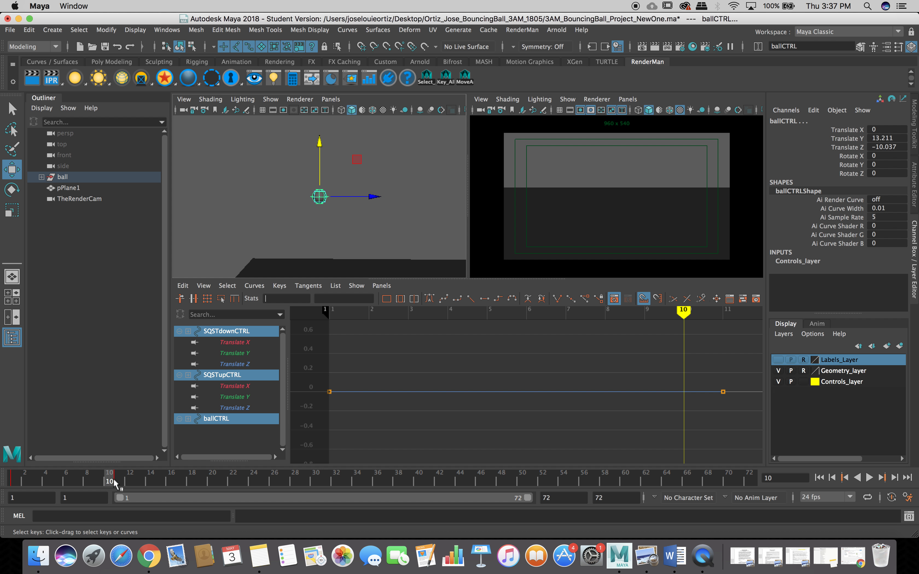
{"action": "right_click", "coordinate": [113, 478]}
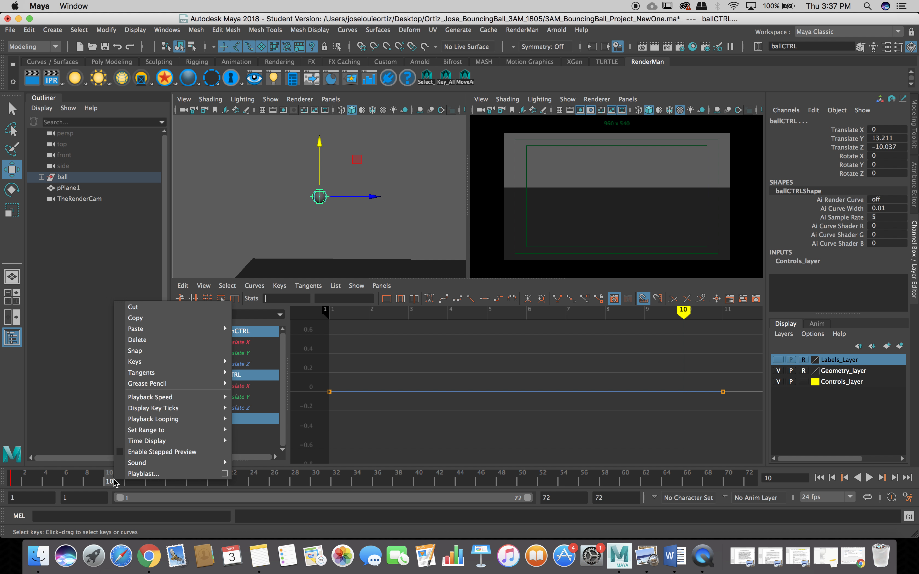
{"action": "mouse_move", "coordinate": [147, 362]}
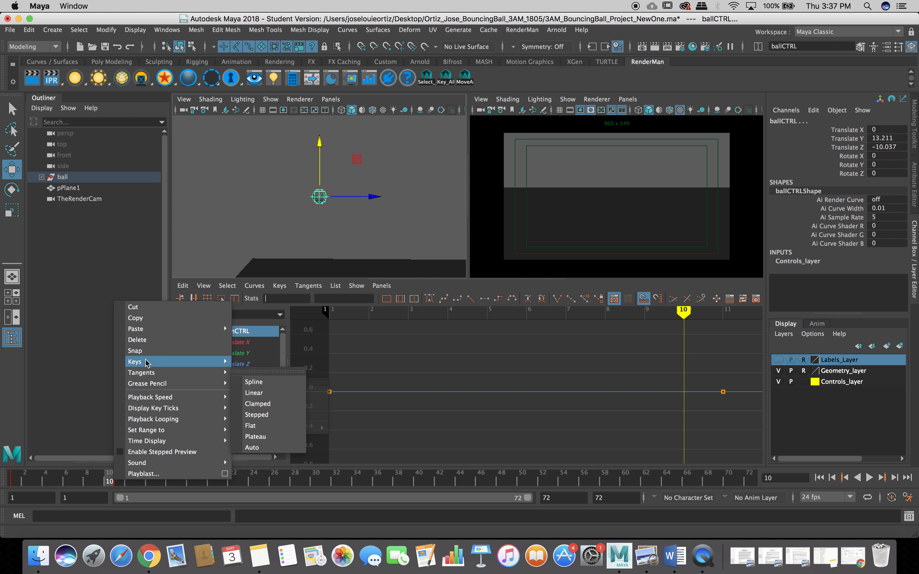
{"action": "left_click", "coordinate": [145, 340]}
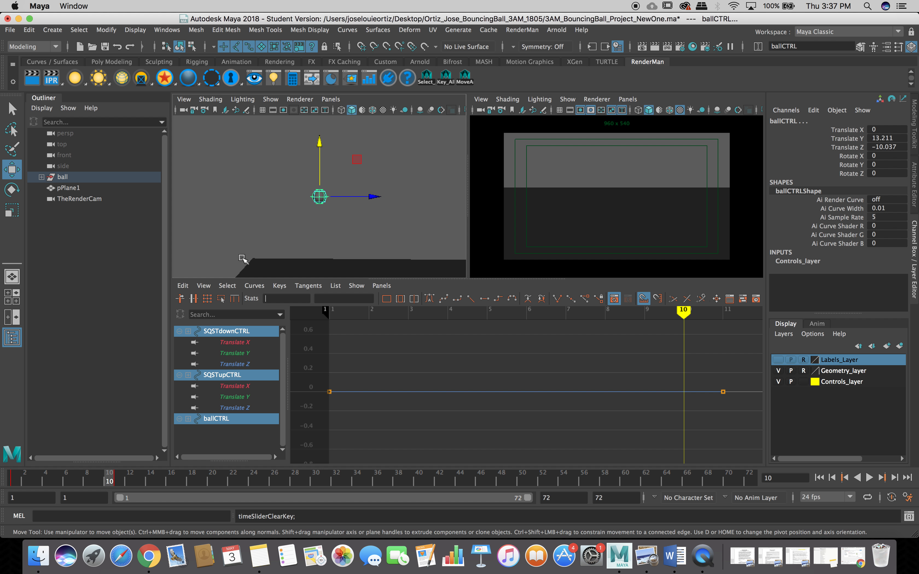
{"action": "right_click", "coordinate": [110, 482]}
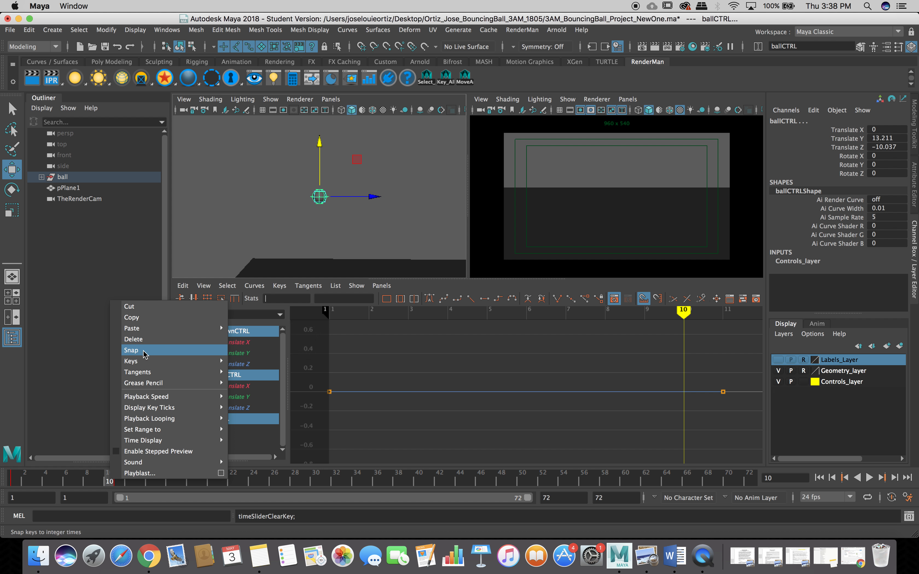
{"action": "left_click", "coordinate": [233, 214]}
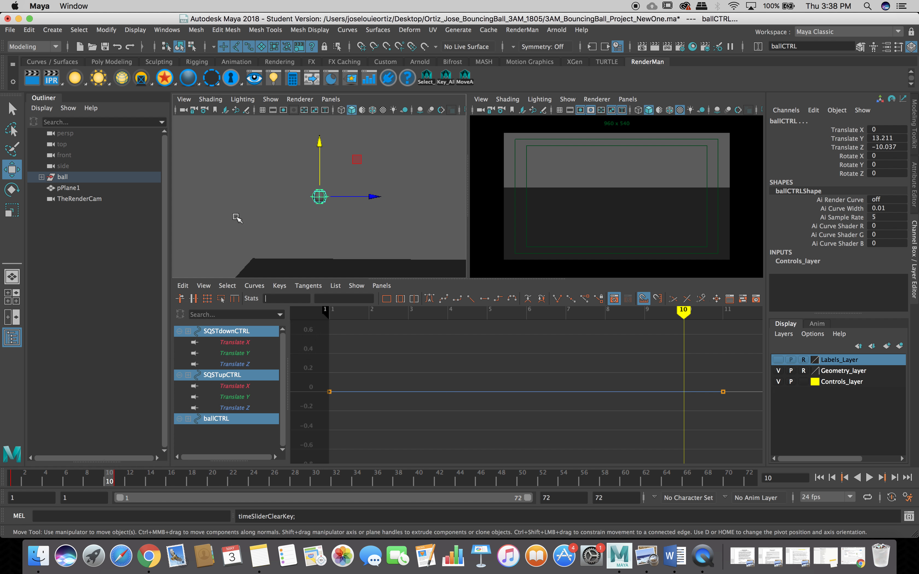
{"action": "left_click", "coordinate": [117, 480]}
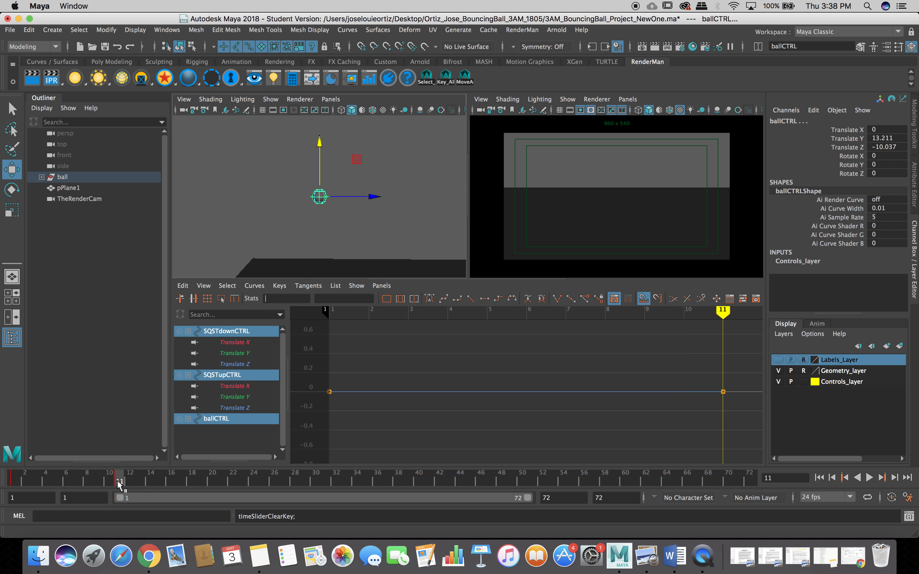
{"action": "right_click", "coordinate": [117, 480]}
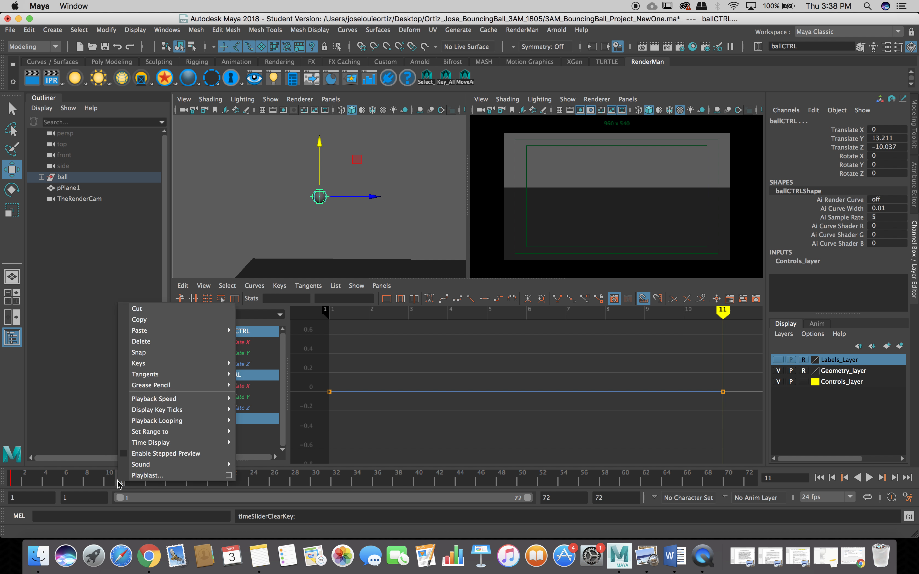
{"action": "left_click", "coordinate": [152, 346]}
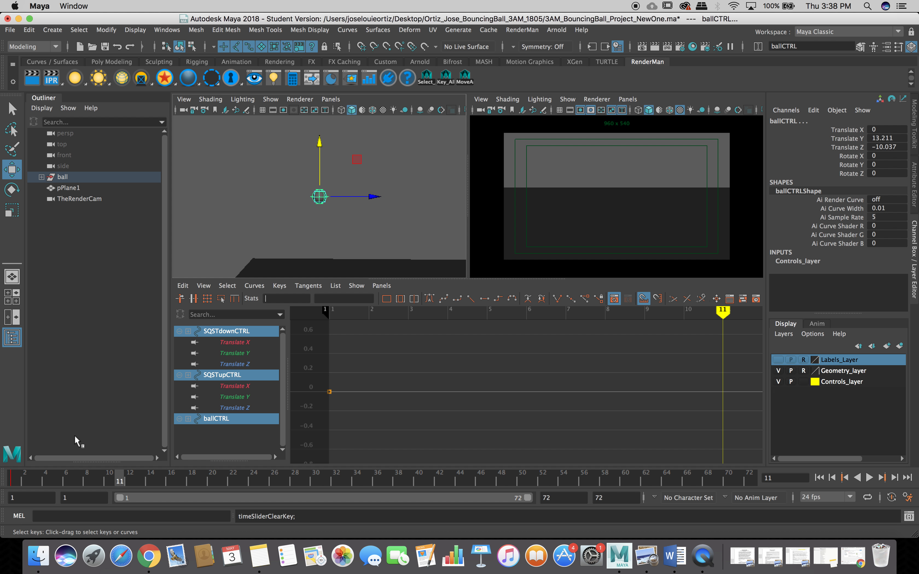
Set keys on all the ball controls at frame 1 and again at frame 12
{"action": "left_click", "coordinate": [17, 481]}
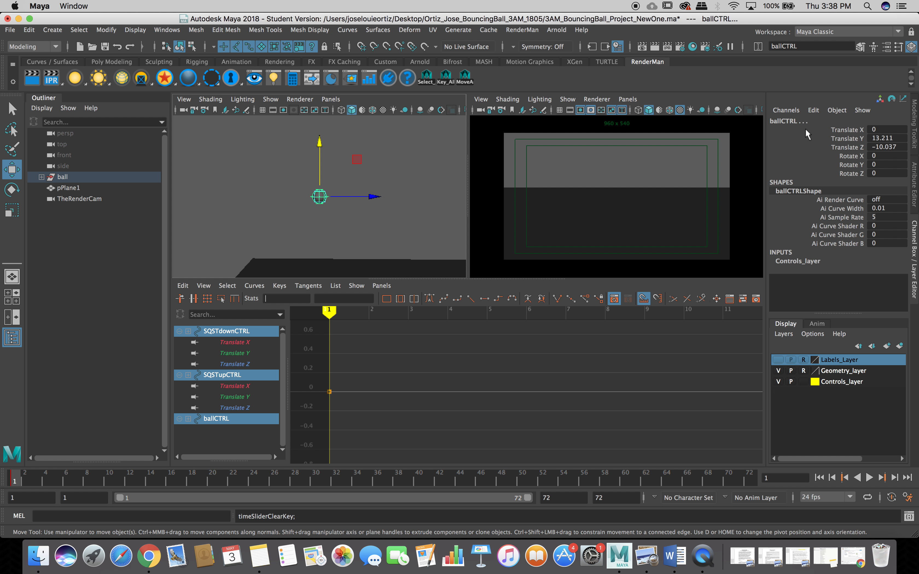
{"action": "left_click", "coordinate": [426, 76]}
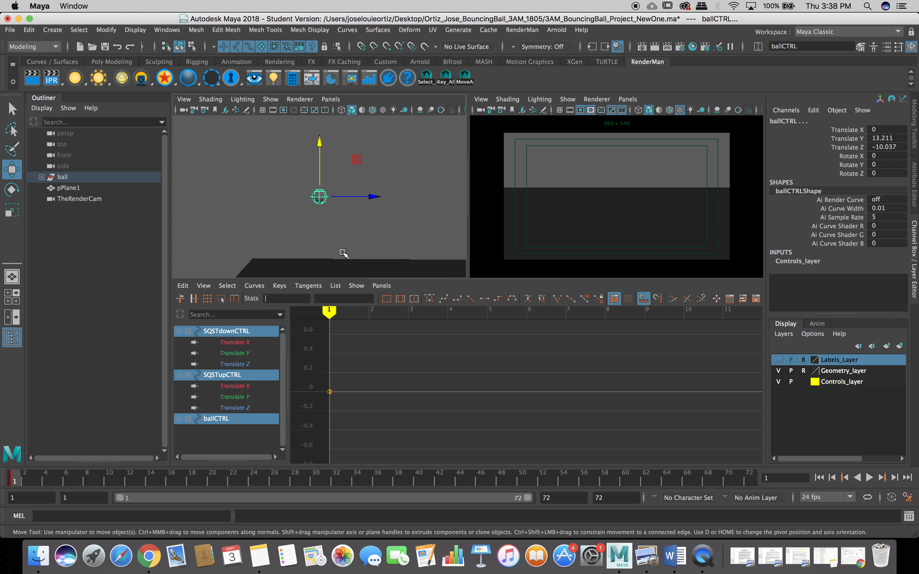
{"action": "left_click", "coordinate": [448, 80]}
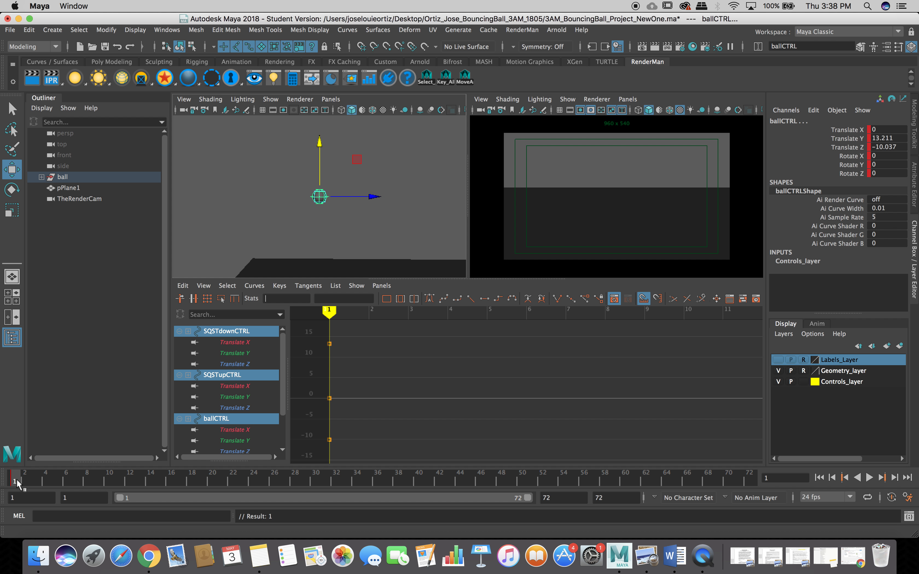
{"action": "left_click_drag", "start_coordinate": [15, 478], "coordinate": [130, 482]}
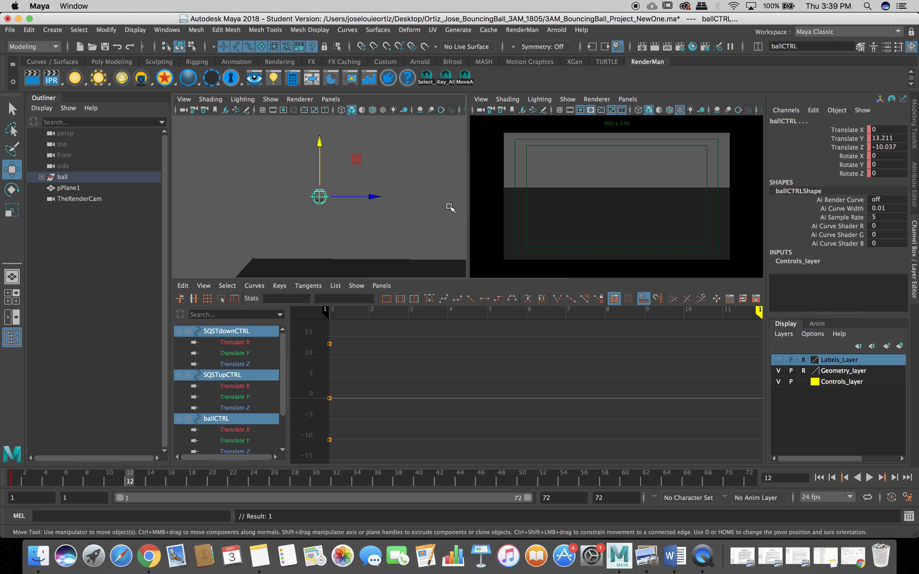
{"action": "left_click", "coordinate": [445, 85]}
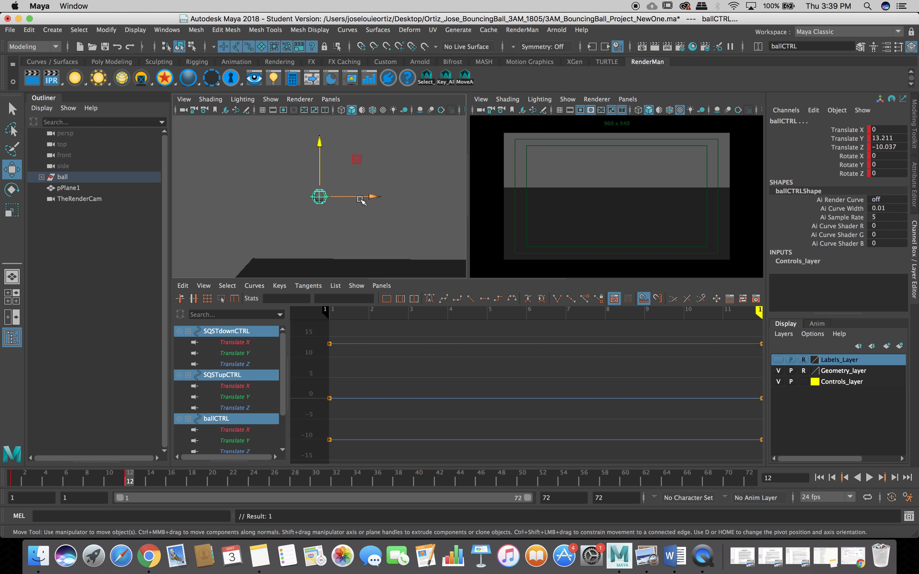
Switch the perspective viewport to the orthographic side view and turn on its grid
{"action": "left_click", "coordinate": [326, 99]}
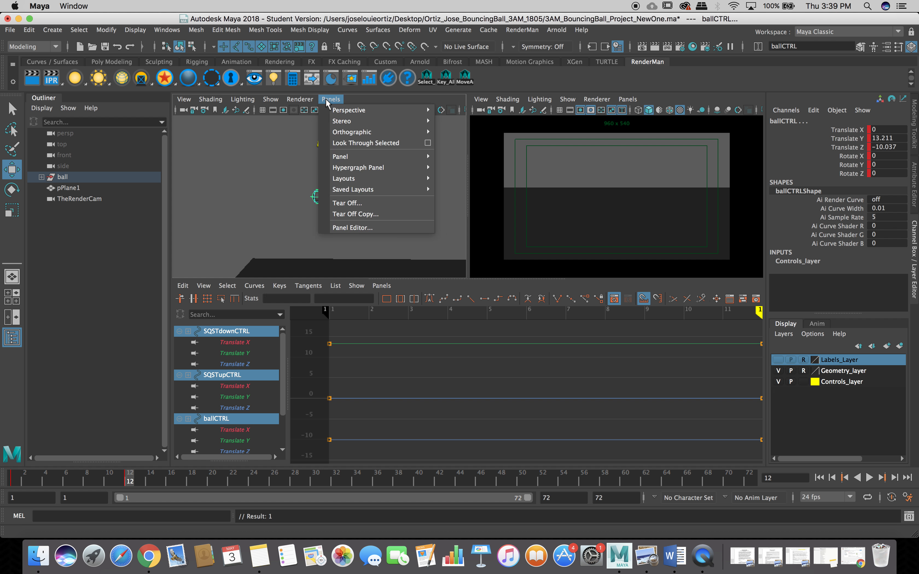
{"action": "mouse_move", "coordinate": [347, 112]}
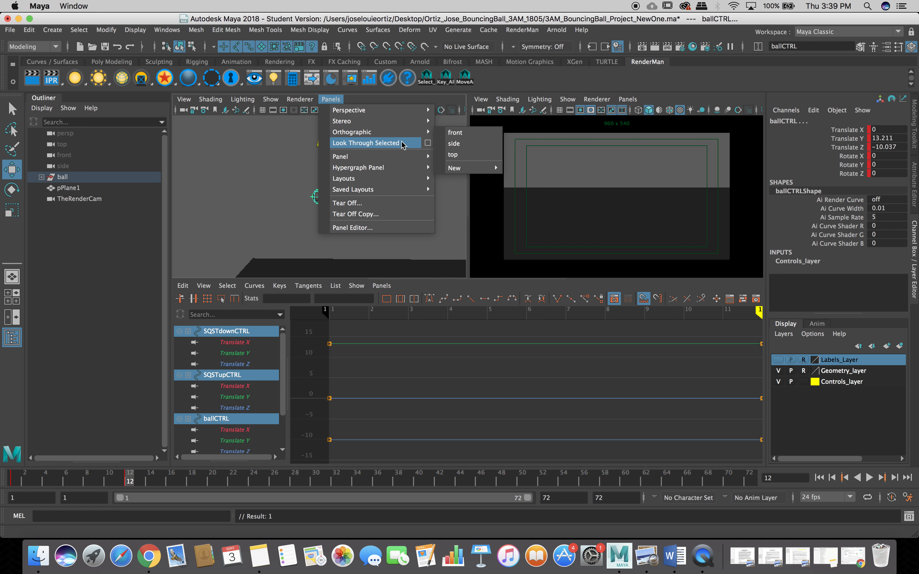
{"action": "mouse_move", "coordinate": [399, 134]}
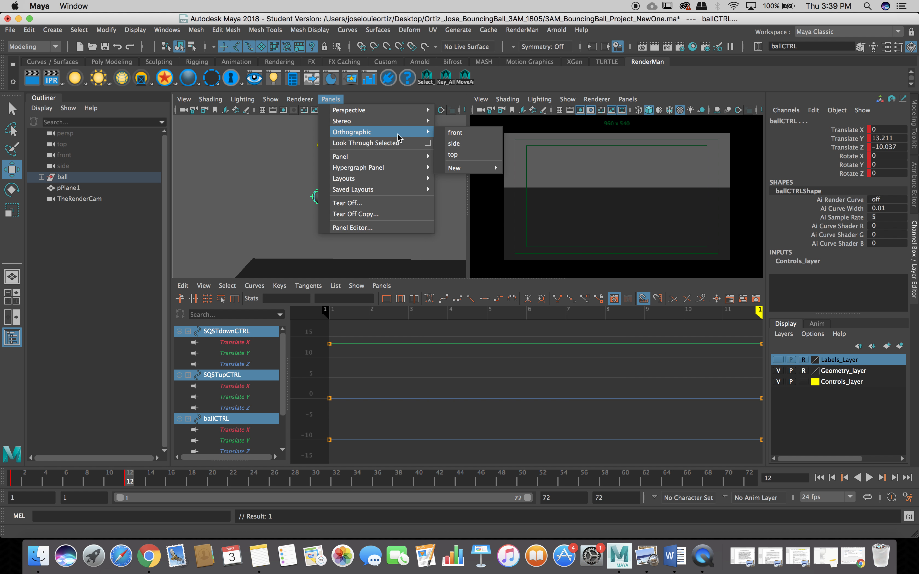
{"action": "left_click", "coordinate": [450, 143]}
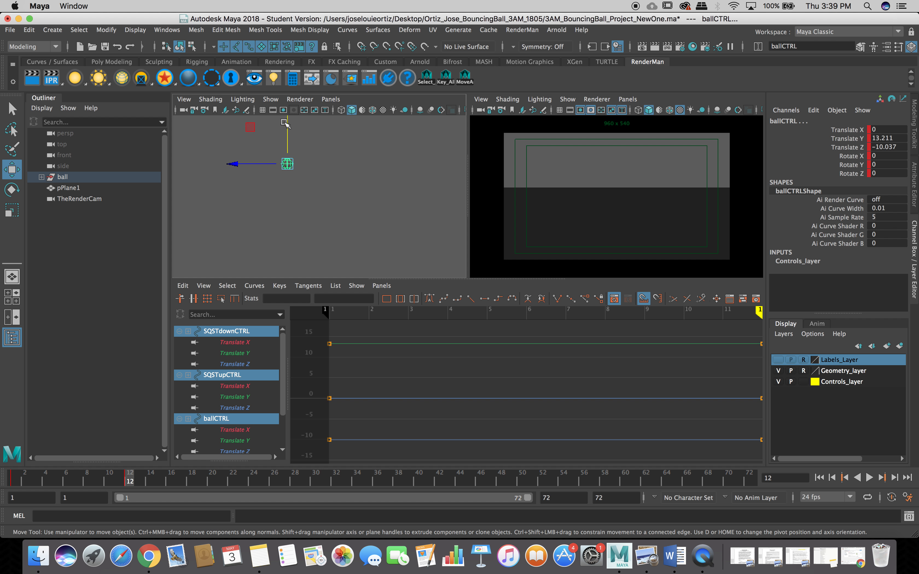
{"action": "left_click", "coordinate": [262, 110]}
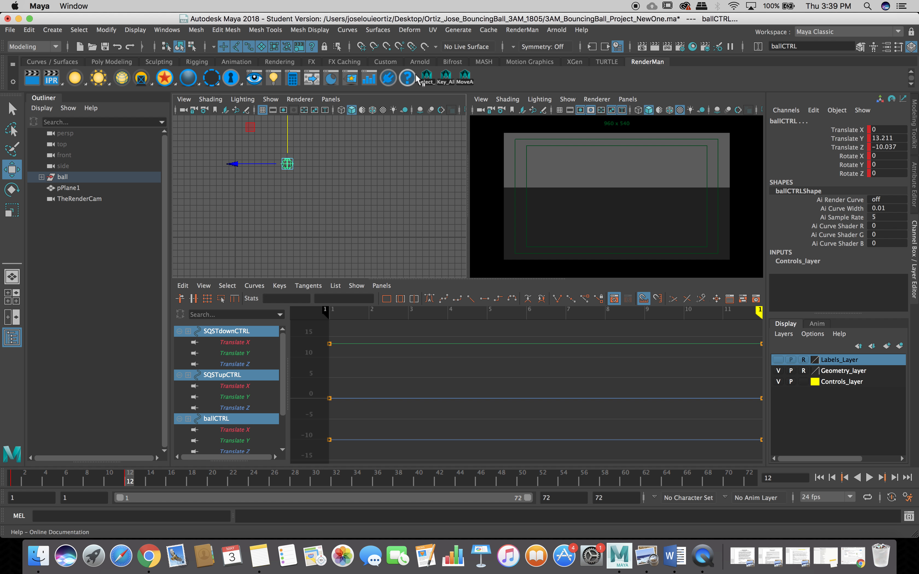
{"action": "right_click", "coordinate": [444, 82]}
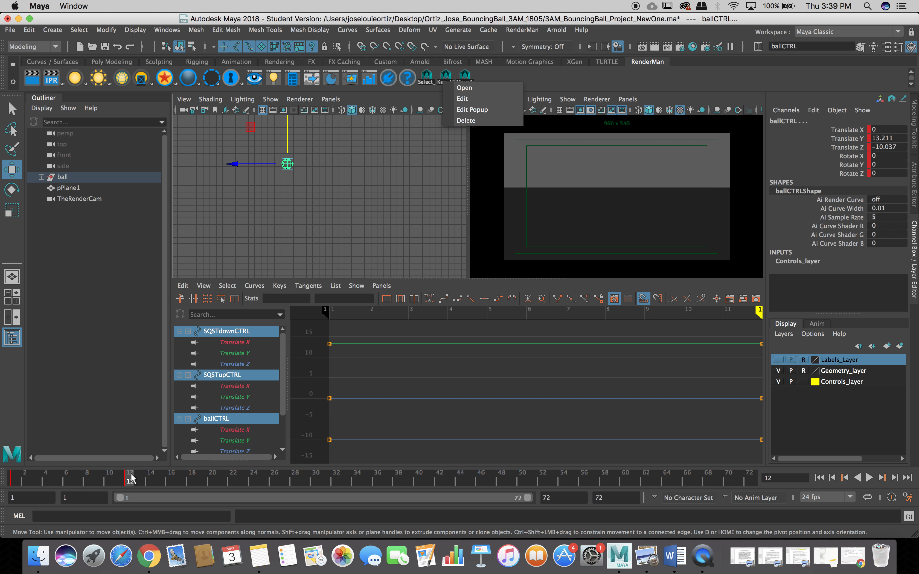
{"action": "left_click", "coordinate": [139, 457]}
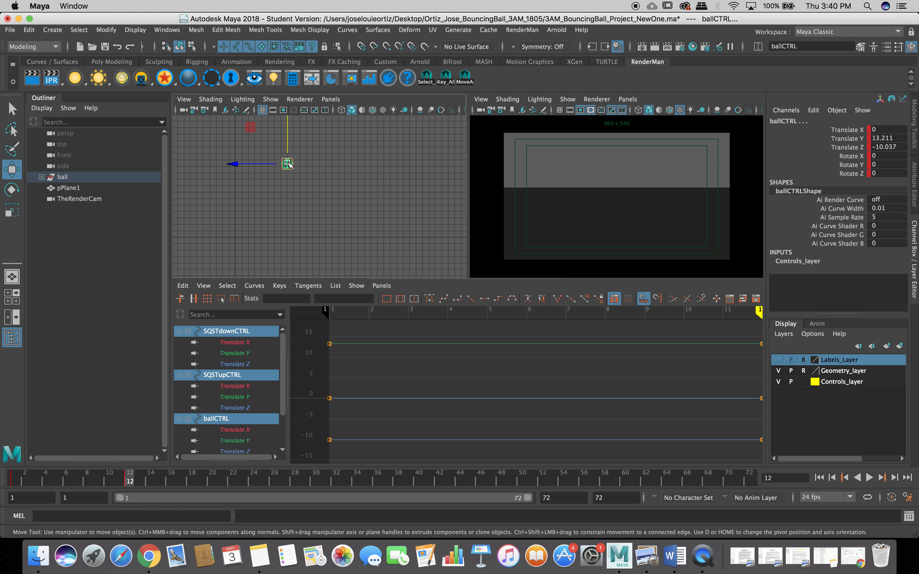
Try moving the ball control diagonally down toward the ground in the side view, and undo each move
{"action": "left_click_drag", "start_coordinate": [288, 164], "coordinate": [322, 233]}
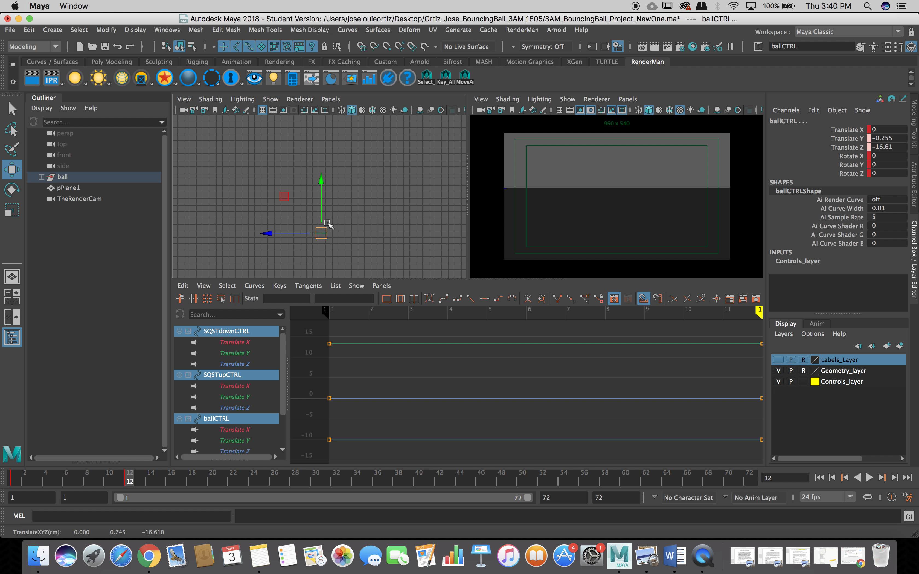
{"action": "key", "text": "z"}
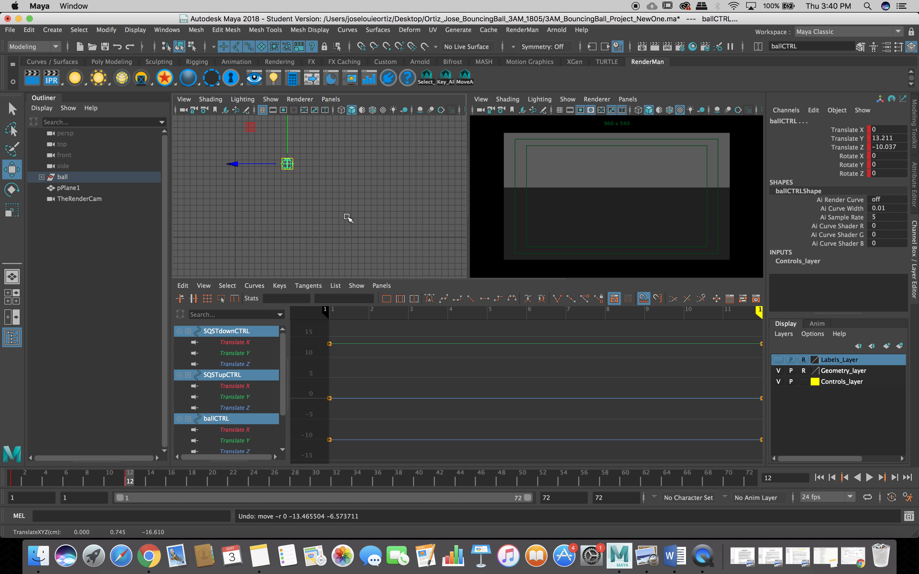
{"action": "scroll", "coordinate": [337, 211], "scroll_direction": "down", "scroll_amount": 3}
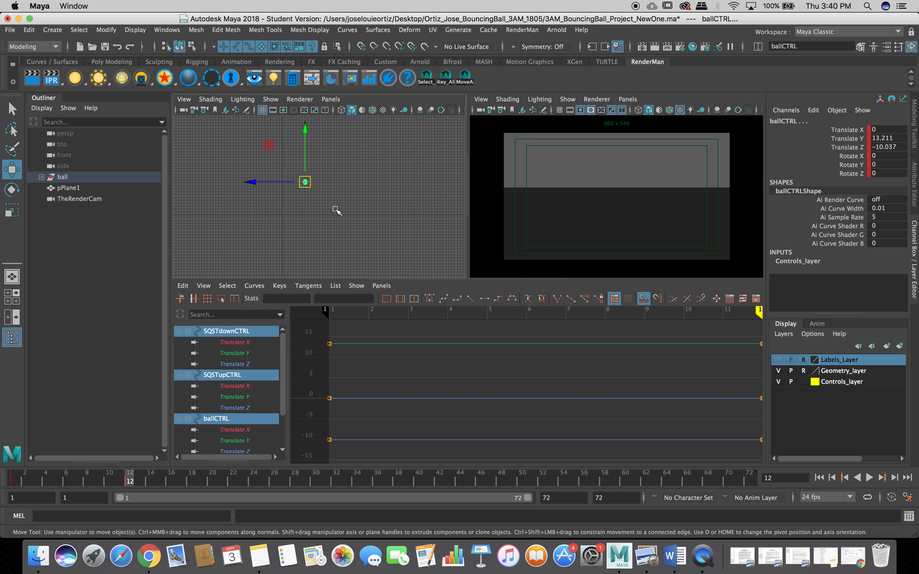
{"action": "left_click_drag", "start_coordinate": [305, 183], "coordinate": [334, 230]}
{"action": "key", "text": "z"}
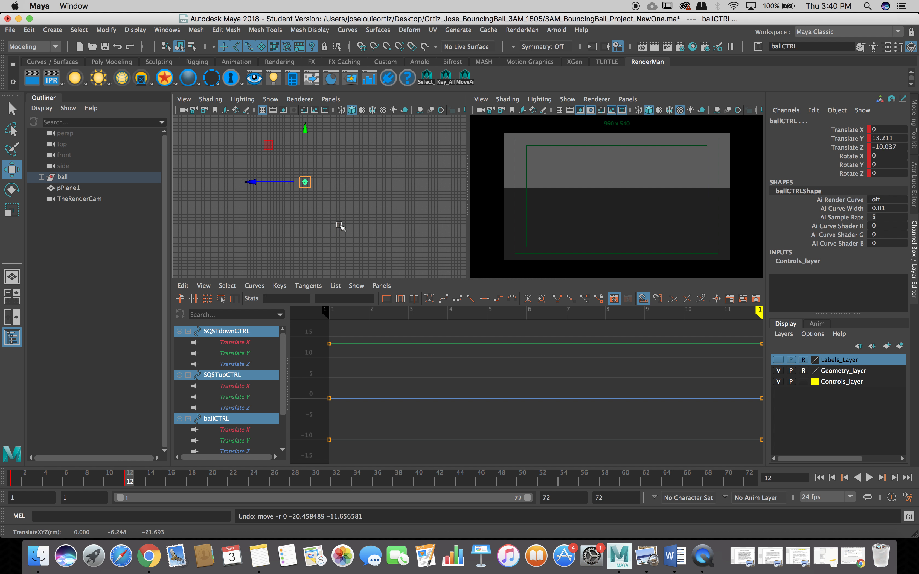
{"action": "scroll", "coordinate": [321, 242], "scroll_direction": "down", "scroll_amount": 5}
{"action": "scroll", "coordinate": [324, 237], "scroll_direction": "up", "scroll_amount": 5}
{"action": "scroll", "coordinate": [327, 228], "scroll_direction": "up", "scroll_amount": 3}
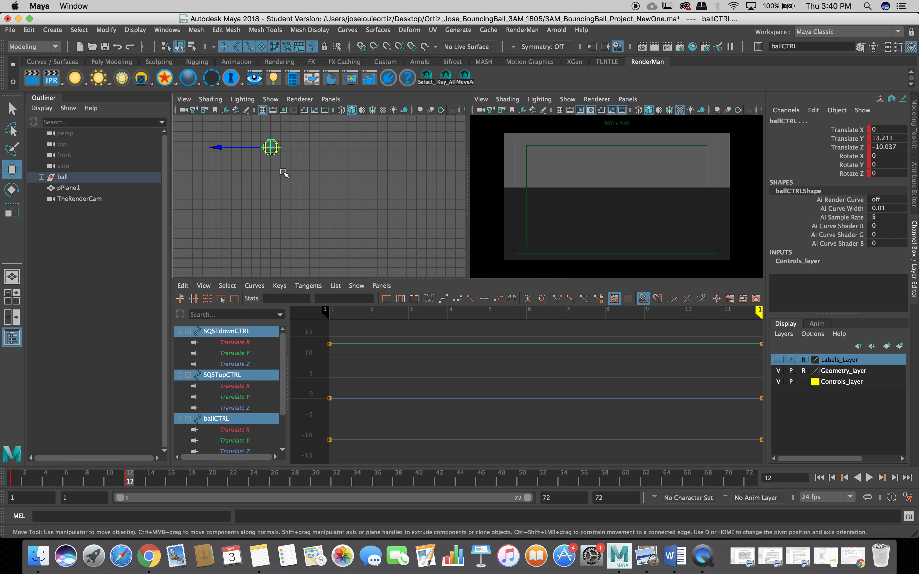
Nudge the ball control to about Translate Y 13.141 and Translate Z -9.966 in the side view
{"action": "left_click_drag", "start_coordinate": [271, 153], "coordinate": [273, 158]}
{"action": "right_click_drag", "start_coordinate": [240, 248], "coordinate": [331, 256], "text": "alt"}
{"action": "middle_click_drag", "start_coordinate": [242, 160], "coordinate": [323, 233], "text": "alt"}
{"action": "right_click_drag", "start_coordinate": [279, 219], "coordinate": [354, 219], "text": "alt"}
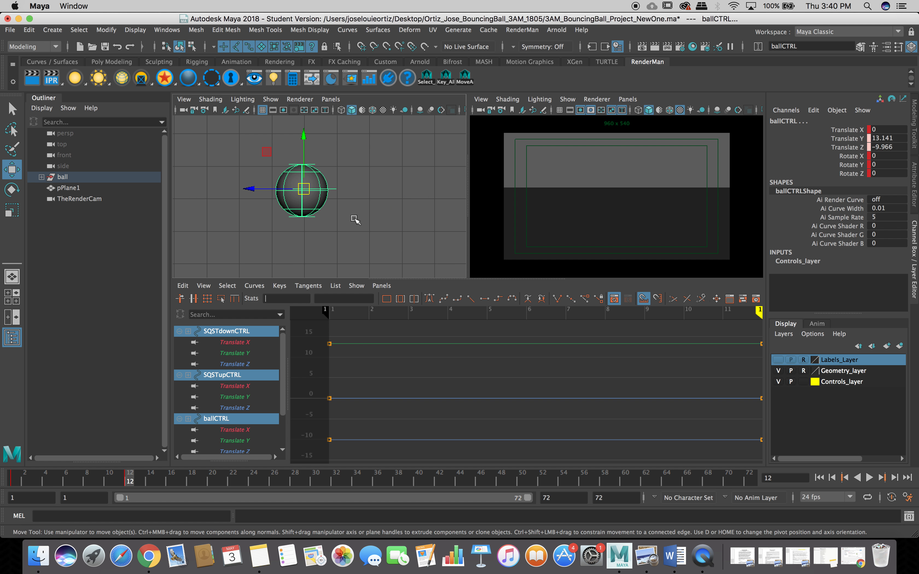
Try moving the ball's lower squash control and the main ball control separately, and undo all of these changes
{"action": "left_click", "coordinate": [314, 221]}
{"action": "left_click", "coordinate": [302, 209]}
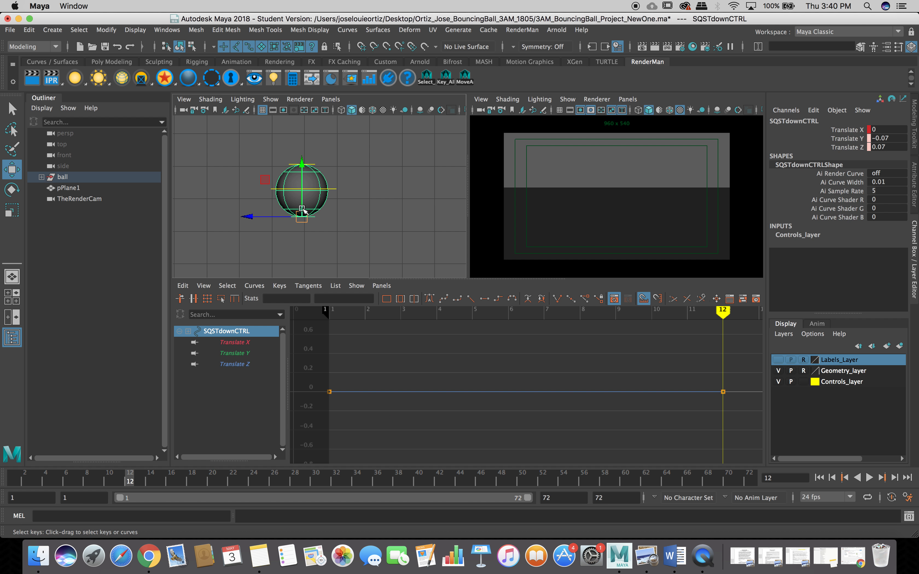
{"action": "left_click_drag", "start_coordinate": [302, 209], "coordinate": [379, 215]}
{"action": "left_click", "coordinate": [298, 165]}
{"action": "left_click", "coordinate": [287, 189]}
{"action": "left_click_drag", "start_coordinate": [300, 191], "coordinate": [331, 223]}
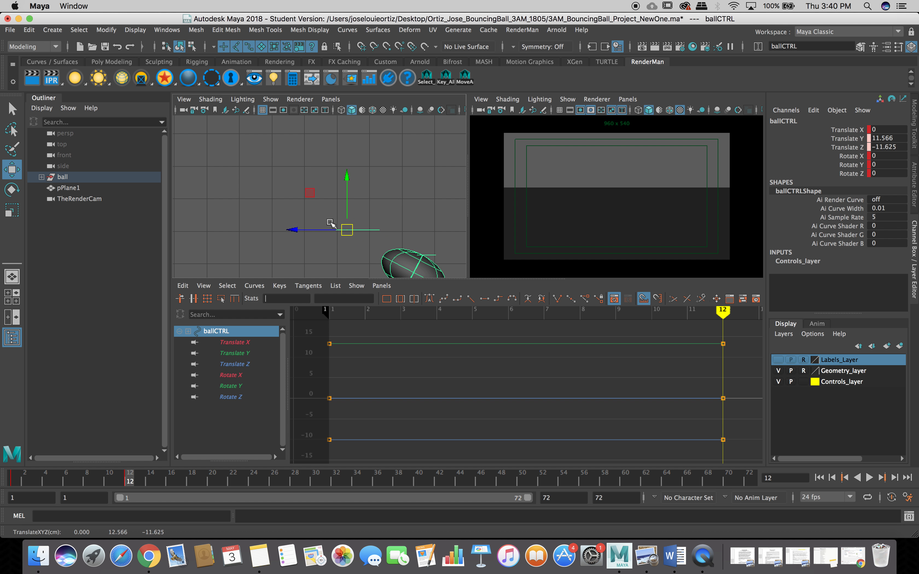
{"action": "key", "text": "z"}
{"action": "key", "text": "z"}
{"action": "key", "text": "z"}
{"action": "key", "text": "z"}
{"action": "key", "text": "z"}
{"action": "key", "text": "z"}
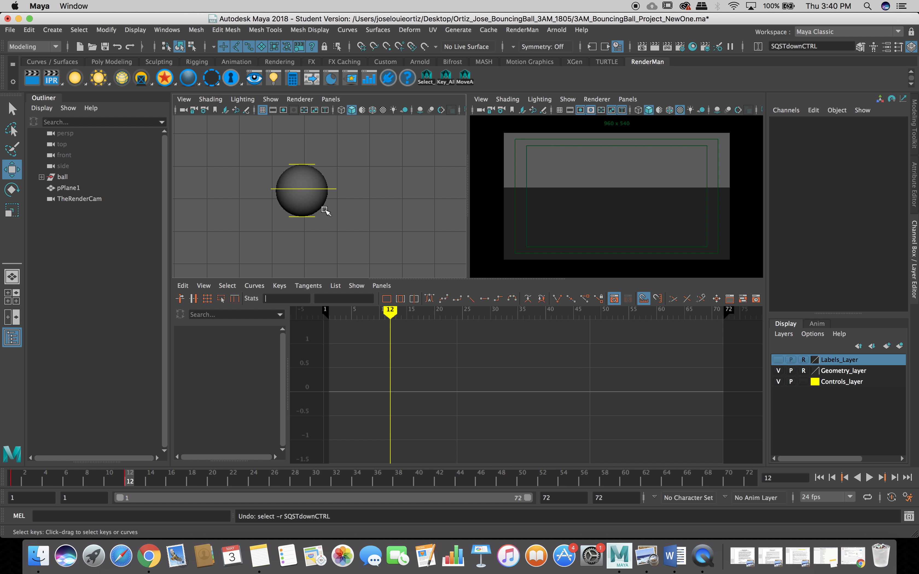
Select the main ball control and move it to about Translate Y 12.112 and Translate Z -10.953
{"action": "left_click", "coordinate": [334, 189]}
{"action": "left_click_drag", "start_coordinate": [304, 191], "coordinate": [325, 214]}
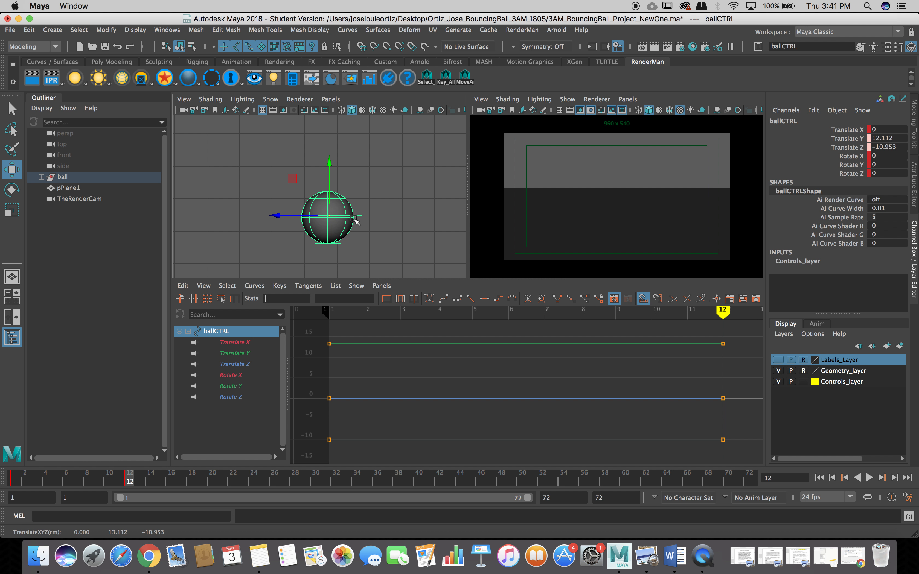
{"action": "scroll", "coordinate": [263, 218], "scroll_direction": "down", "scroll_amount": 3}
{"action": "scroll", "coordinate": [263, 219], "scroll_direction": "down", "scroll_amount": 3}
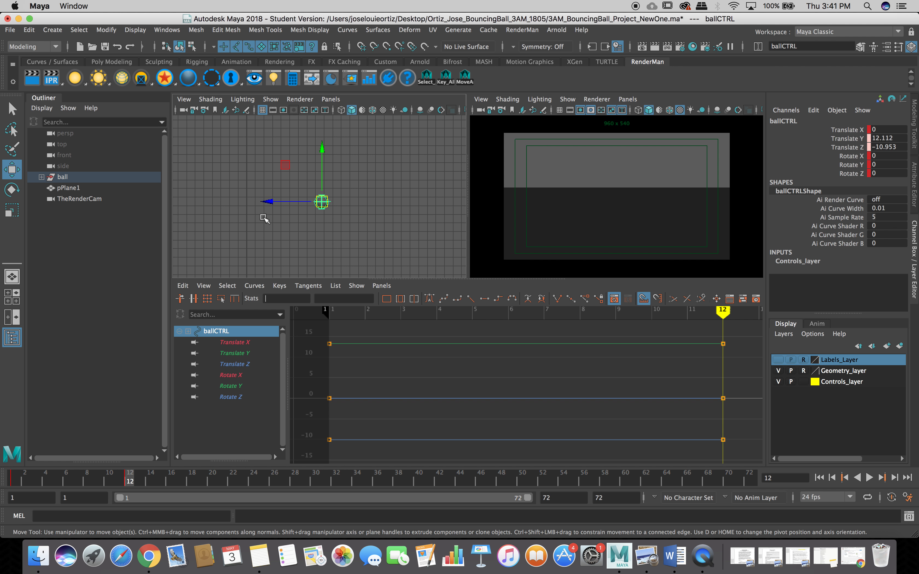
{"action": "scroll", "coordinate": [263, 218], "scroll_direction": "down", "scroll_amount": 2}
{"action": "scroll", "coordinate": [265, 219], "scroll_direction": "up", "scroll_amount": 5}
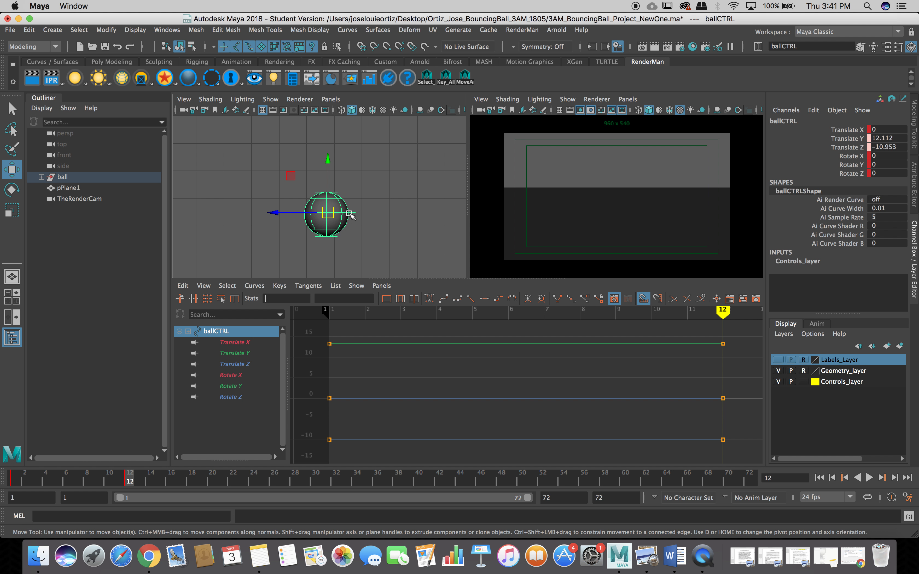
Try moving the ball control farther along its diagonal path in the side view, and undo those moves
{"action": "left_click_drag", "start_coordinate": [331, 215], "coordinate": [353, 238]}
{"action": "scroll", "coordinate": [355, 239], "scroll_direction": "down", "scroll_amount": 6}
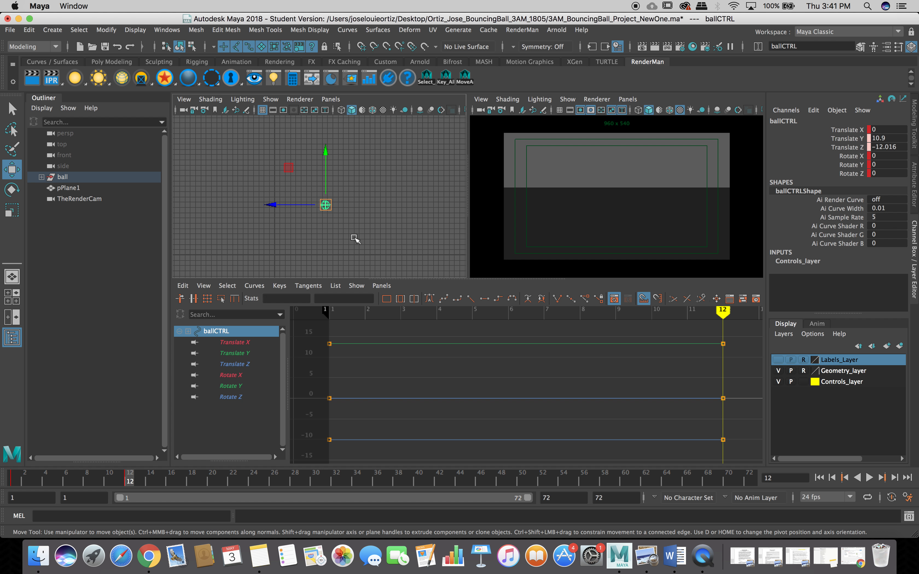
{"action": "key", "text": "ctrl+z"}
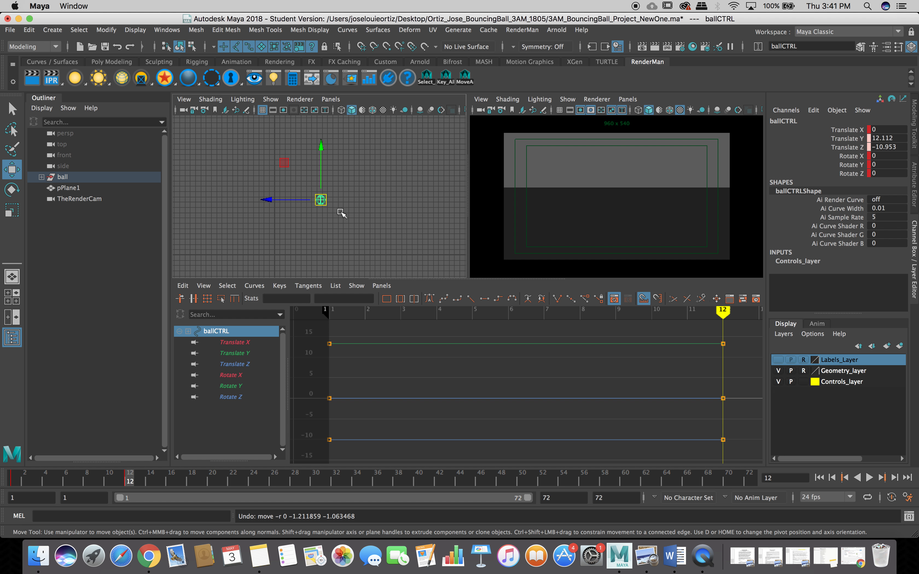
{"action": "left_click_drag", "start_coordinate": [321, 200], "coordinate": [376, 279]}
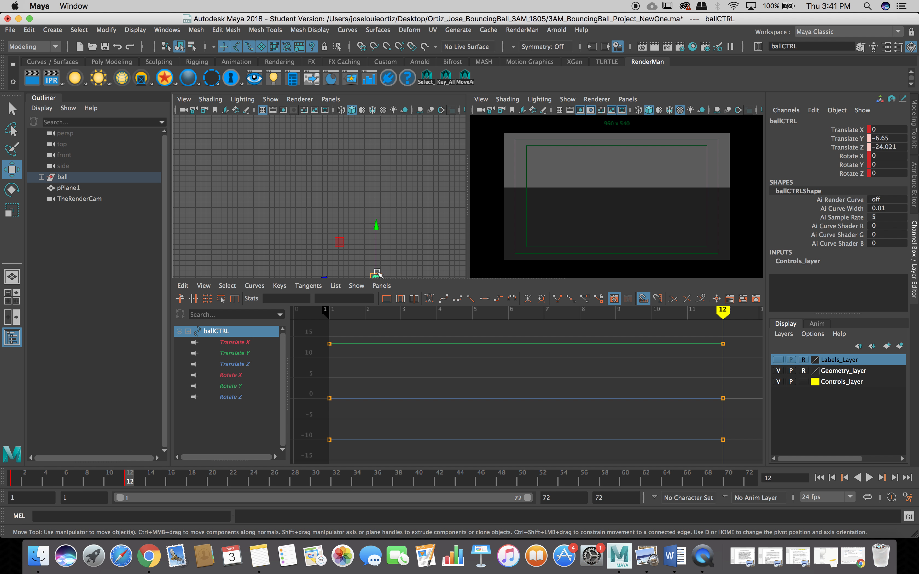
{"action": "scroll", "coordinate": [384, 252], "scroll_direction": "down", "scroll_amount": 5}
{"action": "scroll", "coordinate": [385, 251], "scroll_direction": "down", "scroll_amount": 2}
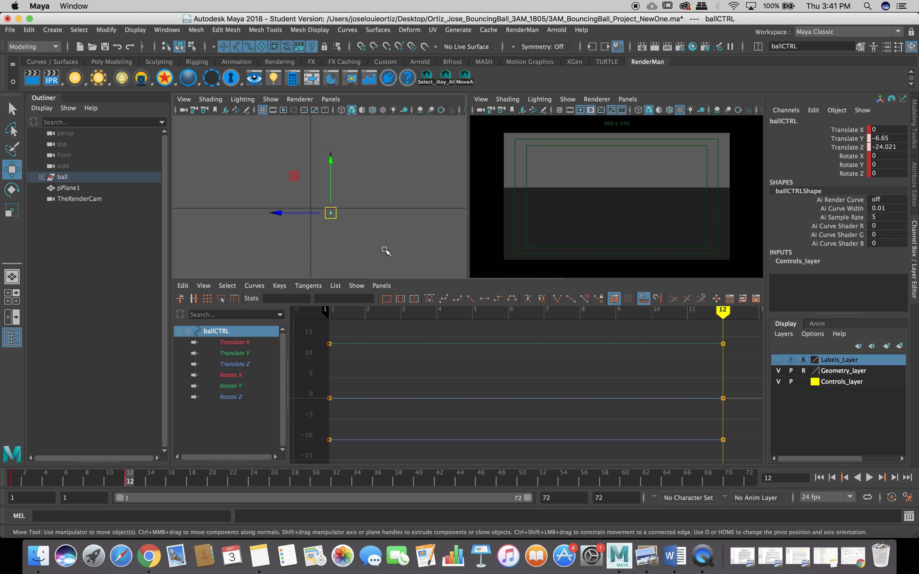
{"action": "scroll", "coordinate": [384, 250], "scroll_direction": "down", "scroll_amount": 3}
{"action": "scroll", "coordinate": [384, 249], "scroll_direction": "down", "scroll_amount": 3}
{"action": "left_click_drag", "start_coordinate": [322, 202], "coordinate": [409, 175]}
{"action": "key", "text": "super+z"}
{"action": "key", "text": "super+z"}
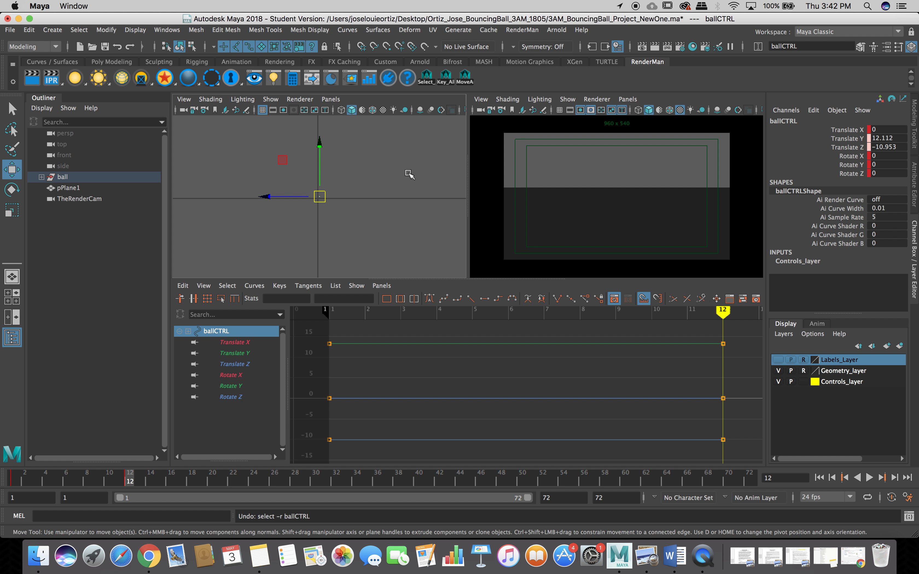
Widen the ground plane by scaling it in X to about 50.368
{"action": "scroll", "coordinate": [359, 202], "scroll_direction": "up", "scroll_amount": 5}
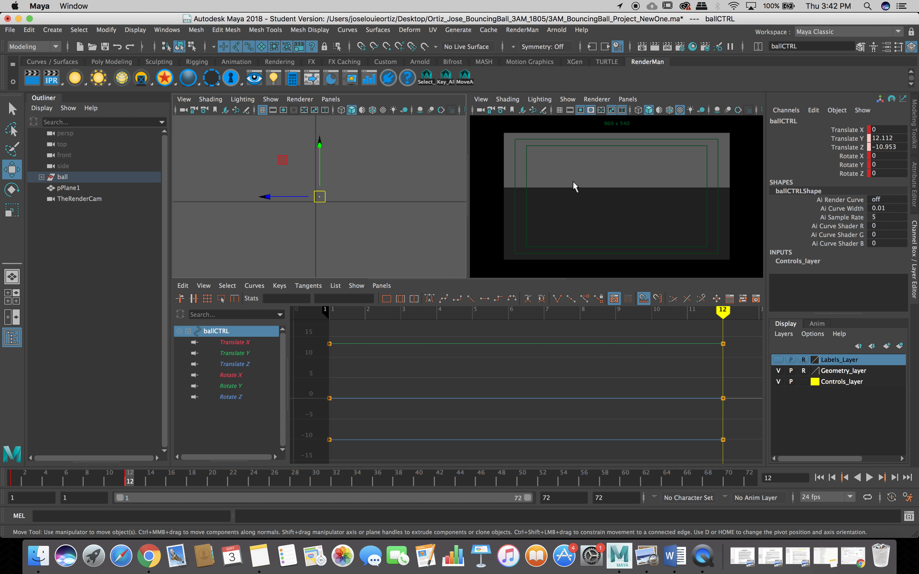
{"action": "left_click_drag", "start_coordinate": [575, 187], "coordinate": [345, 177], "text": "alt"}
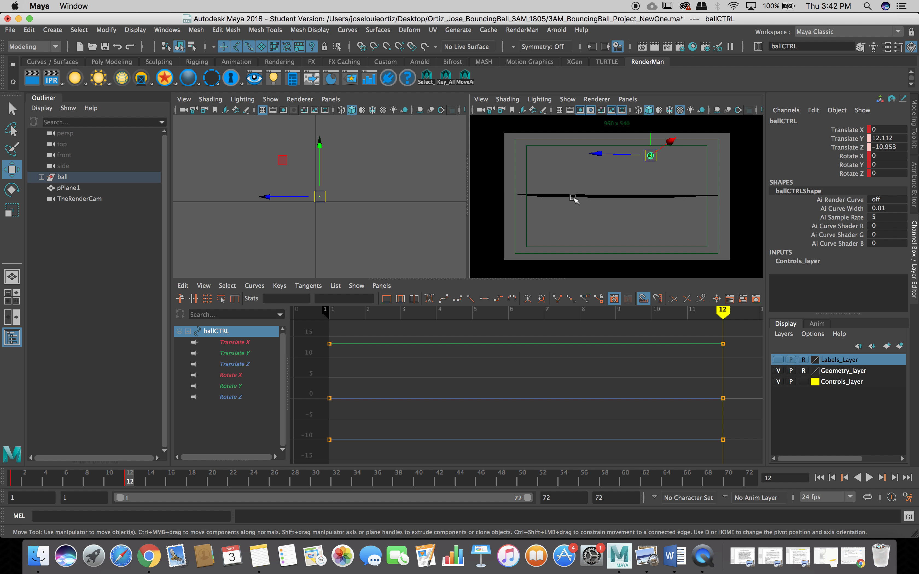
{"action": "left_click_drag", "start_coordinate": [572, 198], "coordinate": [638, 202], "text": "alt"}
{"action": "left_click", "coordinate": [576, 207]}
{"action": "left_click_drag", "start_coordinate": [639, 197], "coordinate": [760, 197], "text": "alt"}
{"action": "left_click", "coordinate": [588, 203]}
{"action": "key", "text": "r"}
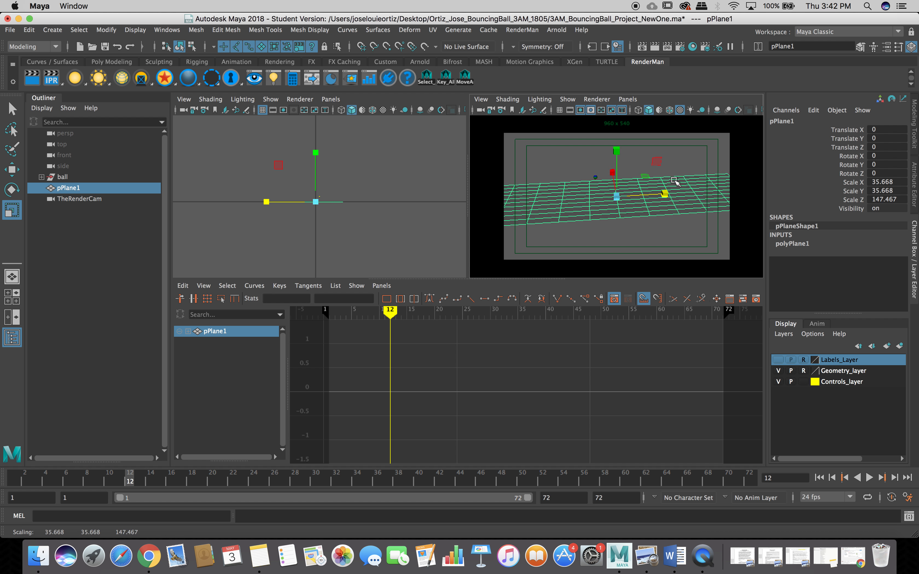
{"action": "left_click_drag", "start_coordinate": [611, 174], "coordinate": [610, 156]}
{"action": "scroll", "coordinate": [400, 211], "scroll_direction": "up", "scroll_amount": 15}
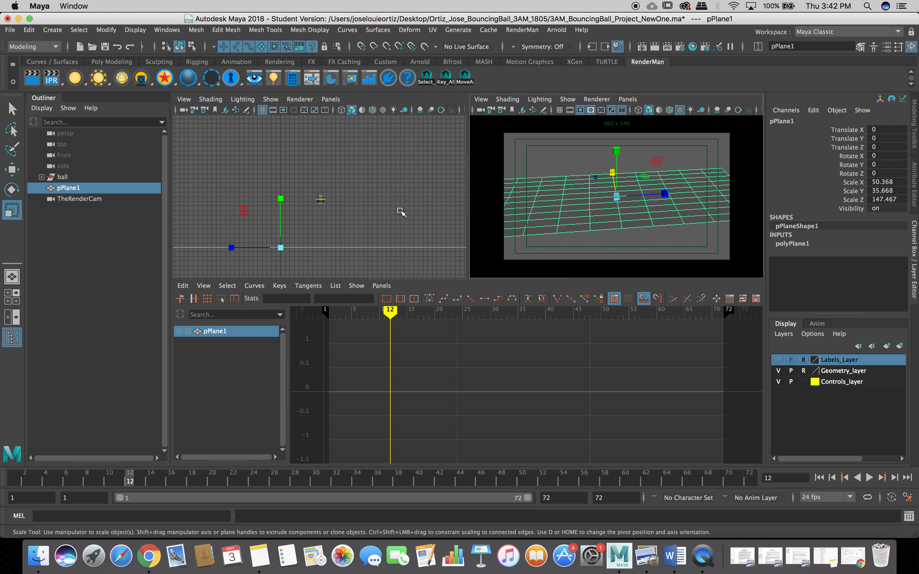
{"action": "left_click_drag", "start_coordinate": [613, 248], "coordinate": [606, 220], "text": "alt"}
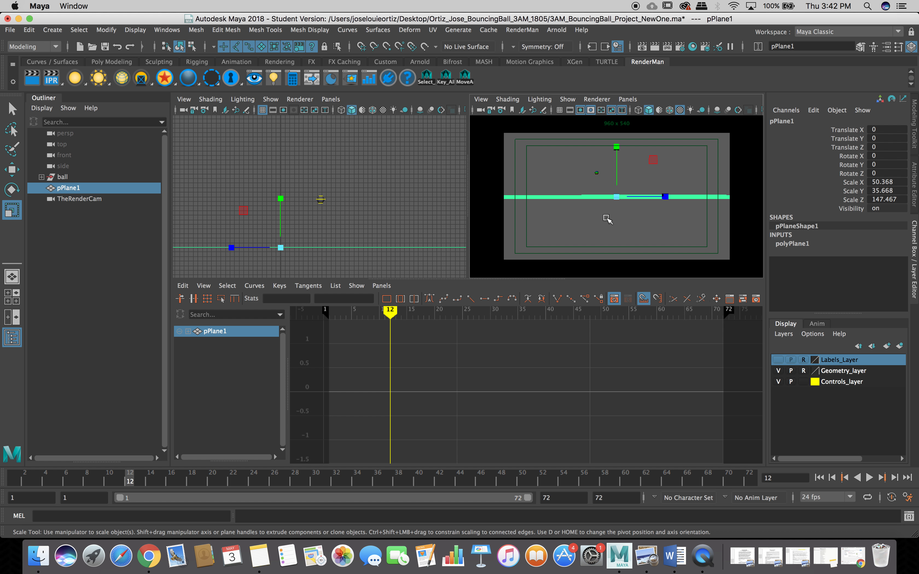
{"action": "scroll", "coordinate": [607, 219], "scroll_direction": "up", "scroll_amount": 10}
{"action": "scroll", "coordinate": [606, 219], "scroll_direction": "down", "scroll_amount": 8}
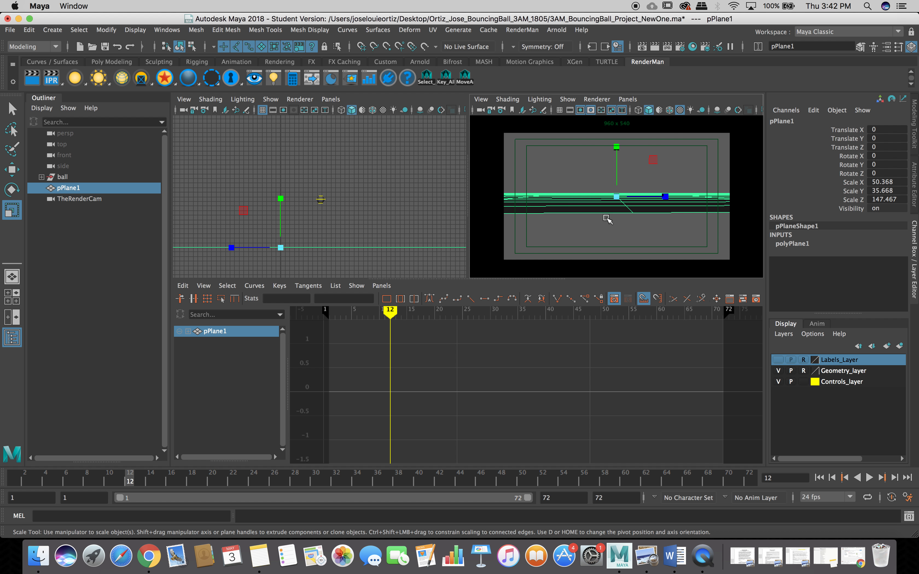
{"action": "left_click_drag", "start_coordinate": [606, 219], "coordinate": [606, 216], "text": "alt"}
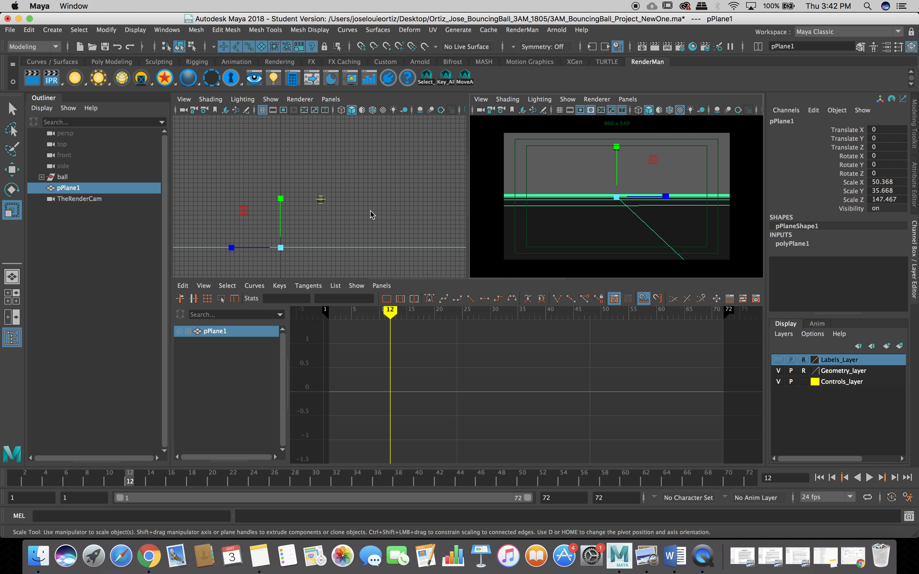
Move the ball control back and forth above the ground in the side view, ending at about Translate Y 4.375 and Translate Z 15.083
{"action": "left_click", "coordinate": [322, 202]}
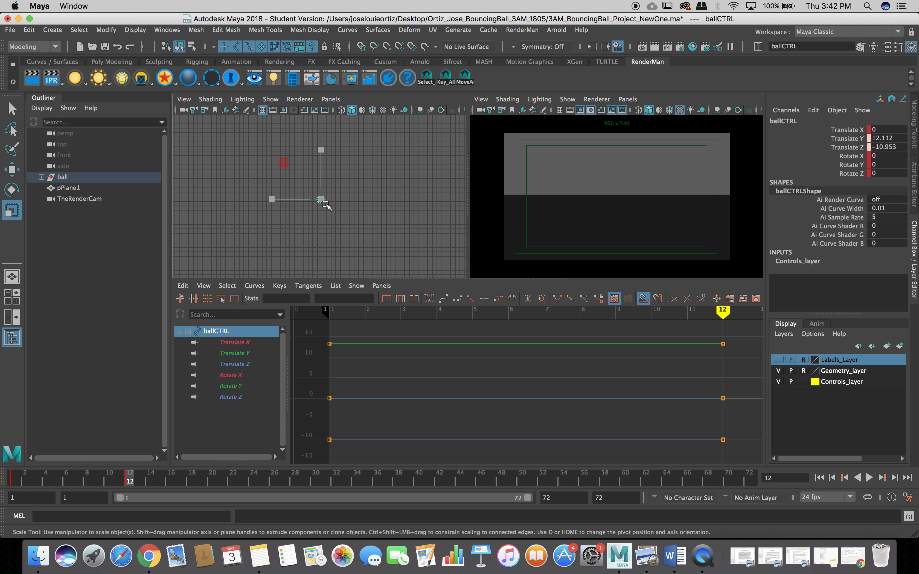
{"action": "key", "text": "w"}
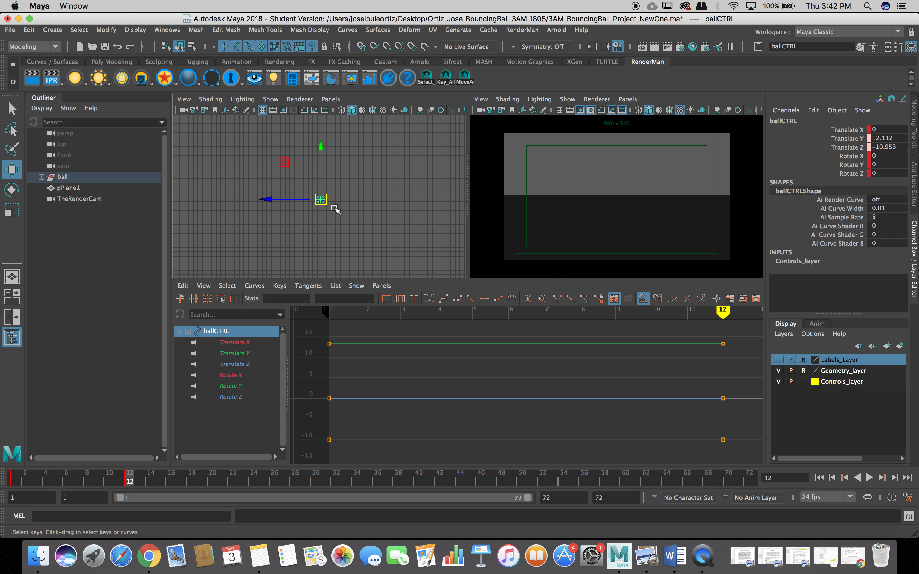
{"action": "left_click_drag", "start_coordinate": [327, 206], "coordinate": [473, 236]}
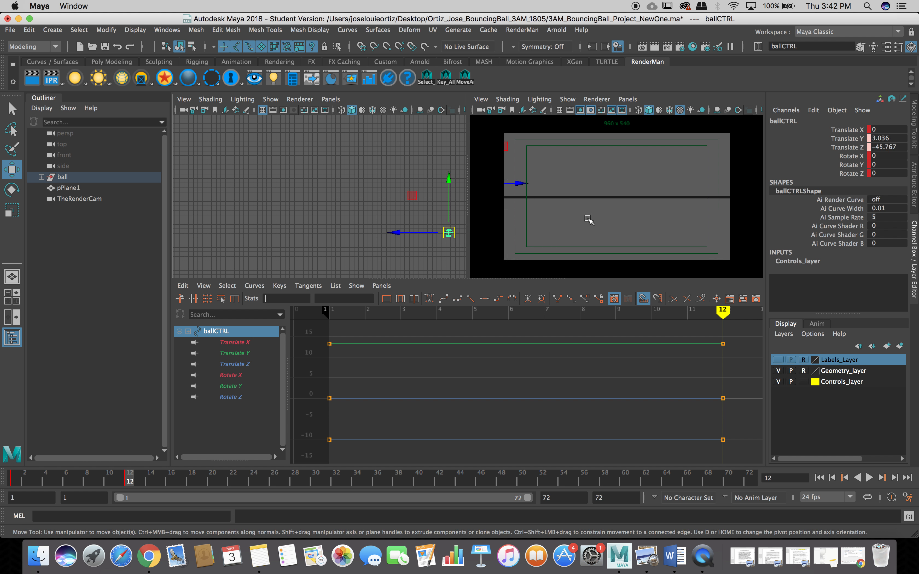
{"action": "left_click_drag", "start_coordinate": [469, 233], "coordinate": [308, 232]}
{"action": "left_click", "coordinate": [259, 243]}
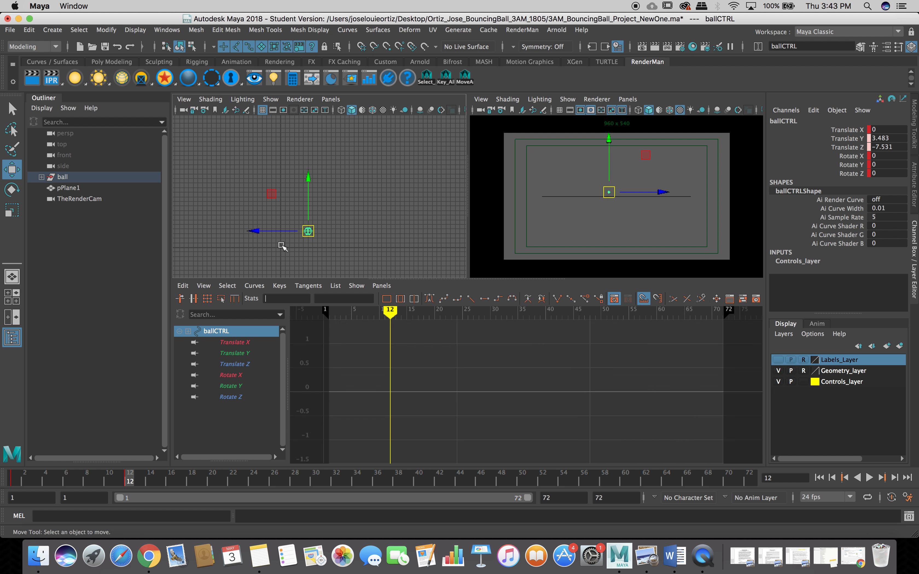
{"action": "left_click_drag", "start_coordinate": [308, 232], "coordinate": [229, 232]}
{"action": "left_click", "coordinate": [308, 232]}
{"action": "left_click_drag", "start_coordinate": [308, 232], "coordinate": [225, 227]}
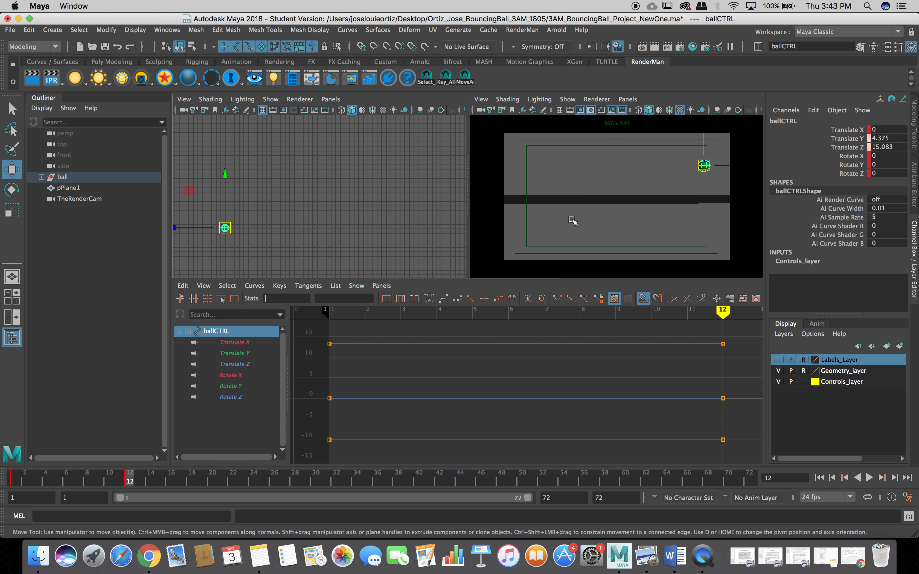
{"action": "mouse_move", "coordinate": [574, 221]}
{"action": "left_mouse_down", "text": "alt"}
{"action": "mouse_move", "coordinate": [558, 217]}
{"action": "mouse_move", "coordinate": [565, 224]}
{"action": "left_mouse_up", "text": "alt"}
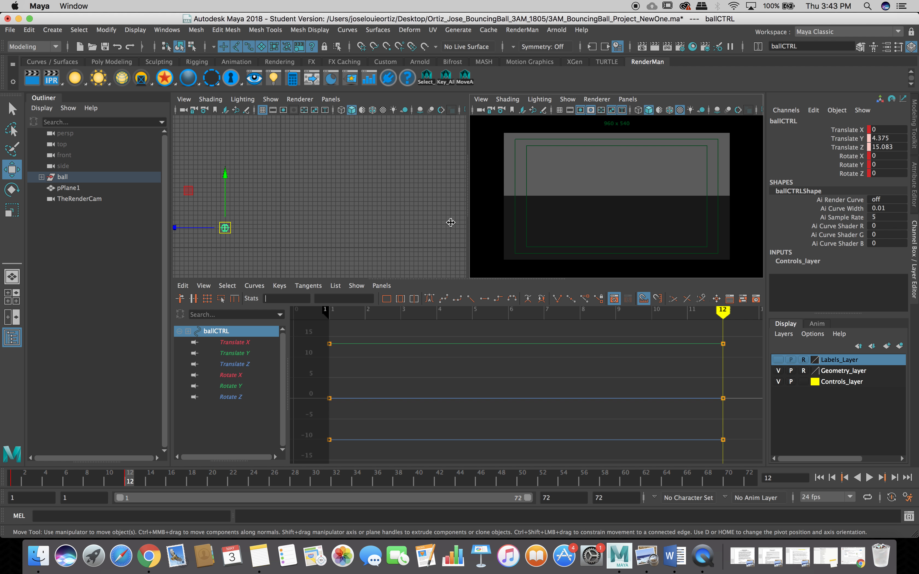
{"action": "left_click", "coordinate": [330, 100]}
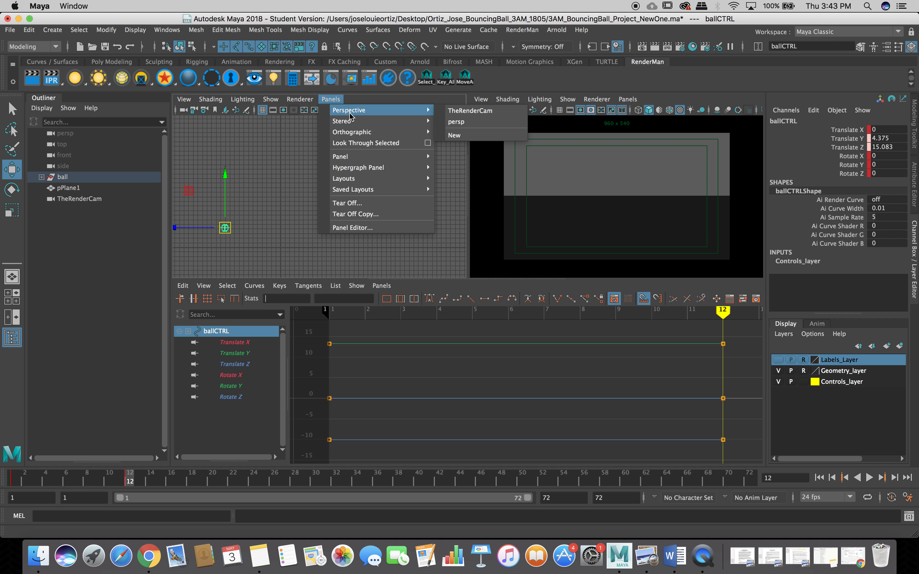
{"action": "mouse_move", "coordinate": [399, 132]}
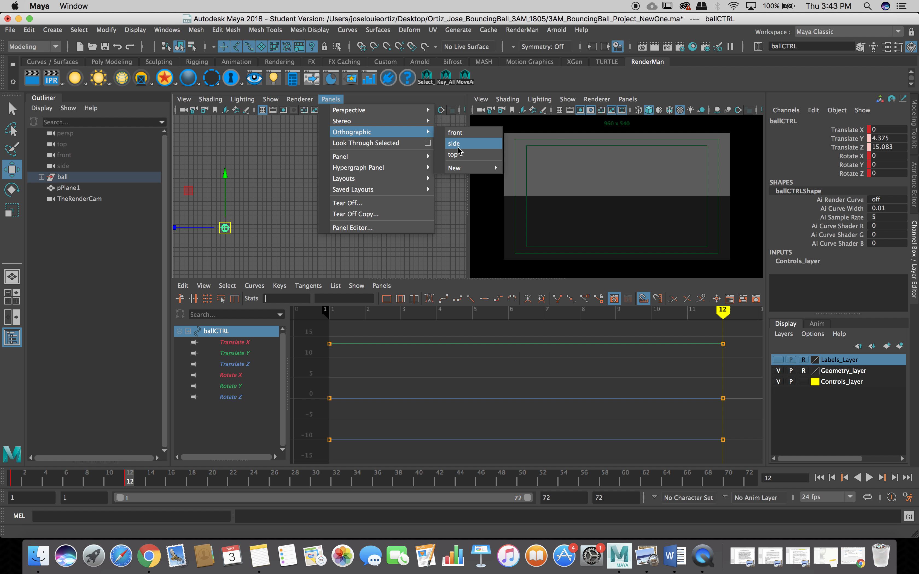
{"action": "mouse_move", "coordinate": [468, 168]}
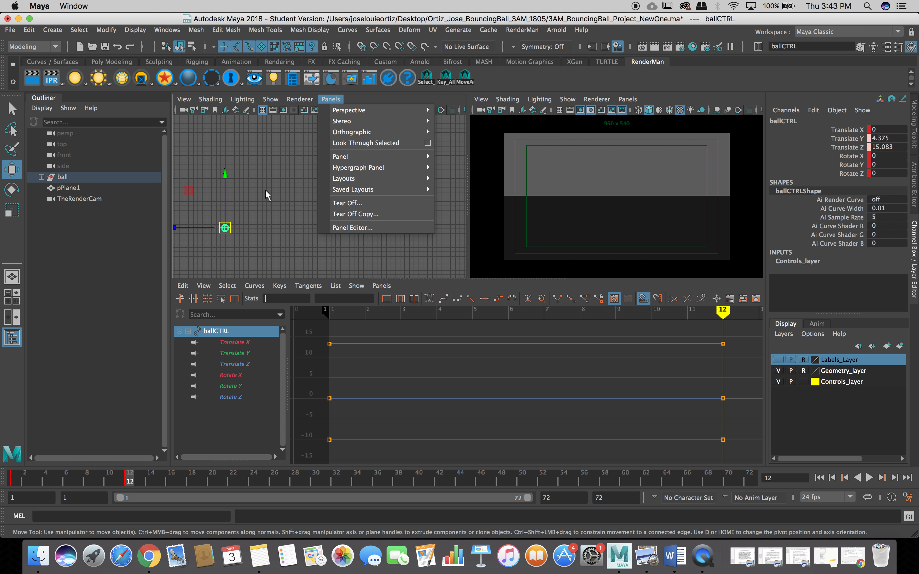
{"action": "left_click", "coordinate": [550, 194]}
At frame 17, move the ball control to about Translate Y 1.011 and Translate Z -25.36, and key all the ball controls
{"action": "left_click_drag", "start_coordinate": [551, 195], "coordinate": [602, 213], "text": "alt"}
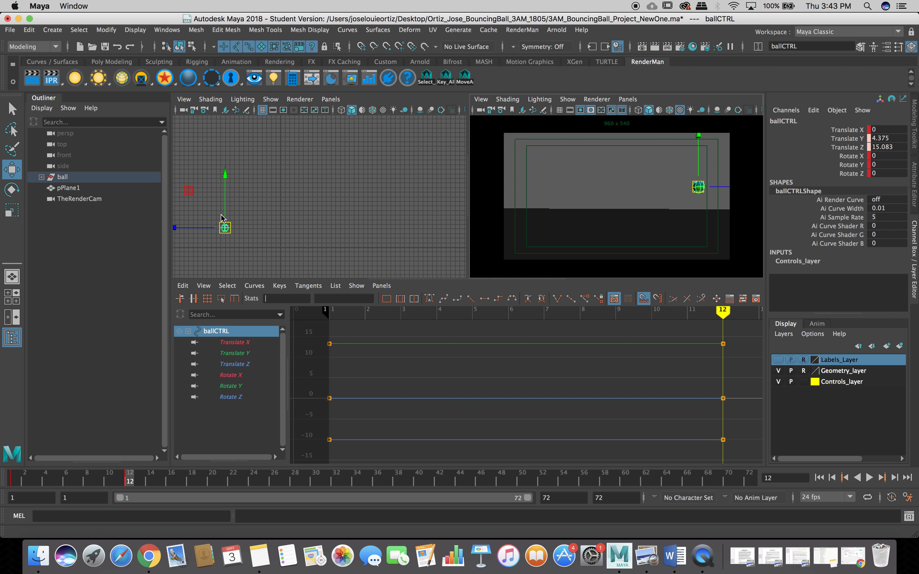
{"action": "mouse_move", "coordinate": [173, 481]}
{"action": "left_mouse_down"}
{"action": "mouse_move", "coordinate": [204, 482]}
{"action": "mouse_move", "coordinate": [181, 479]}
{"action": "left_mouse_up"}
{"action": "left_click_drag", "start_coordinate": [319, 196], "coordinate": [375, 241]}
{"action": "left_click", "coordinate": [455, 79]}
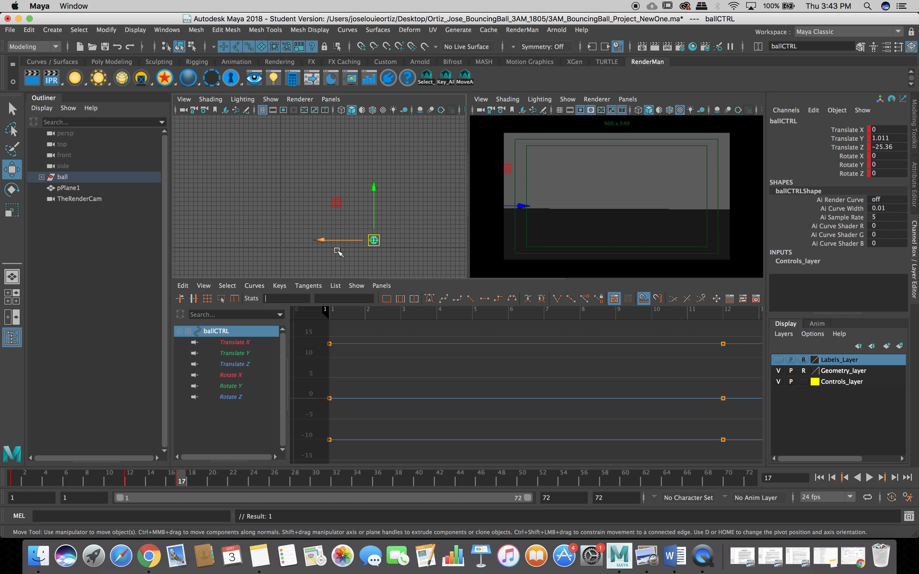
Examine the ball's ground contact at frame 17 from an angled view and compare it with the neighbouring keyframe
{"action": "left_click_drag", "start_coordinate": [565, 184], "coordinate": [668, 208], "text": "alt"}
{"action": "key", "text": "comma"}
{"action": "key", "text": "period"}
{"action": "key", "text": "comma"}
{"action": "key", "text": "period"}
{"action": "left_click_drag", "start_coordinate": [595, 218], "coordinate": [618, 230], "text": "alt"}
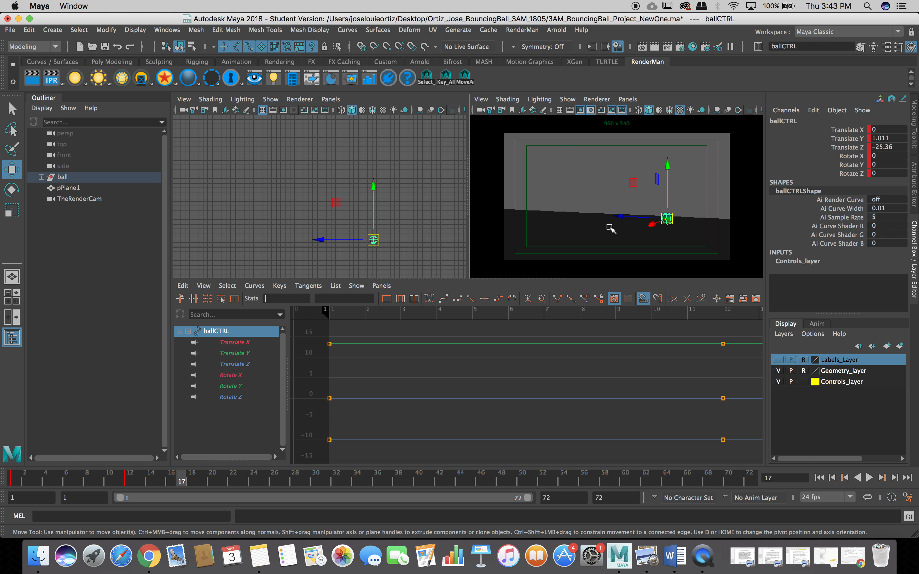
Enlarge the viewports and frame the ball control in the camera view to inspect its position against the ground plane
{"action": "left_click_drag", "start_coordinate": [493, 290], "coordinate": [484, 395]}
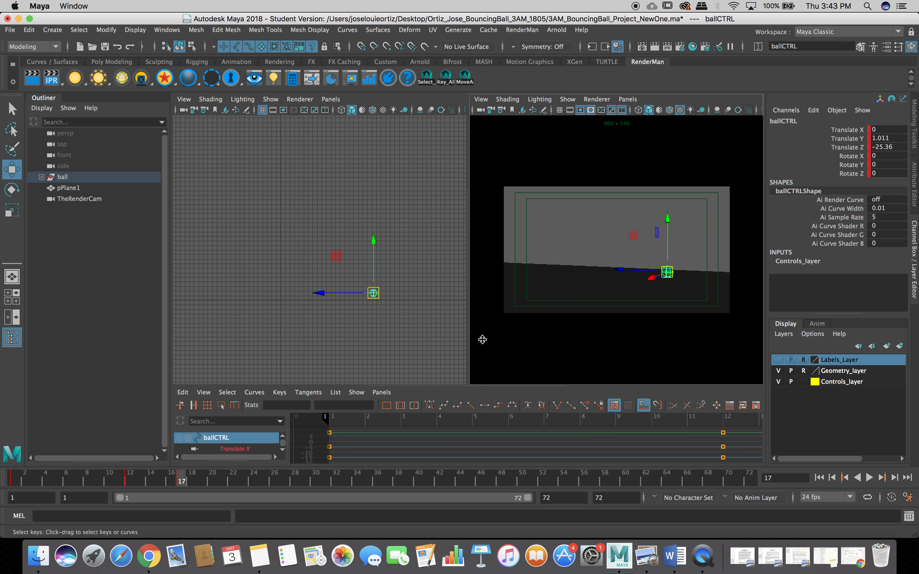
{"action": "left_click_drag", "start_coordinate": [469, 268], "coordinate": [422, 271]}
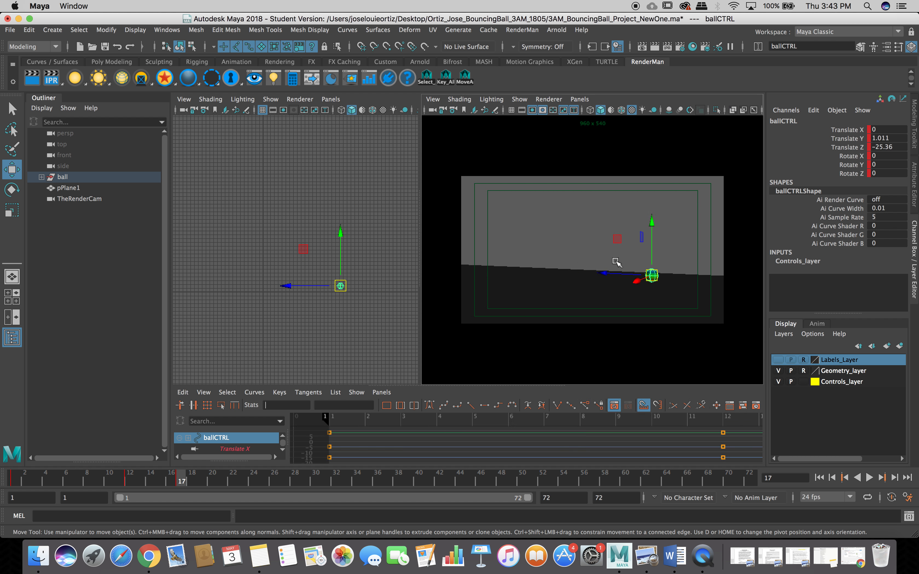
{"action": "key", "text": "f"}
{"action": "mouse_move", "coordinate": [565, 271]}
{"action": "left_mouse_down", "text": "alt"}
{"action": "mouse_move", "coordinate": [495, 273]}
{"action": "mouse_move", "coordinate": [531, 269]}
{"action": "mouse_move", "coordinate": [551, 282]}
{"action": "mouse_move", "coordinate": [583, 282]}
{"action": "mouse_move", "coordinate": [557, 266]}
{"action": "left_mouse_up", "text": "alt"}
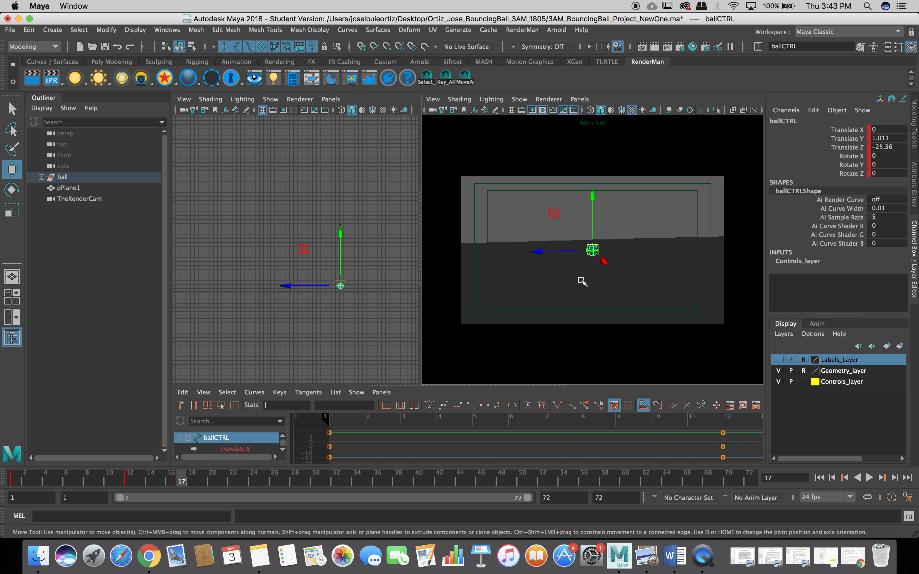
{"action": "key", "text": "comma"}
{"action": "key", "text": "period"}
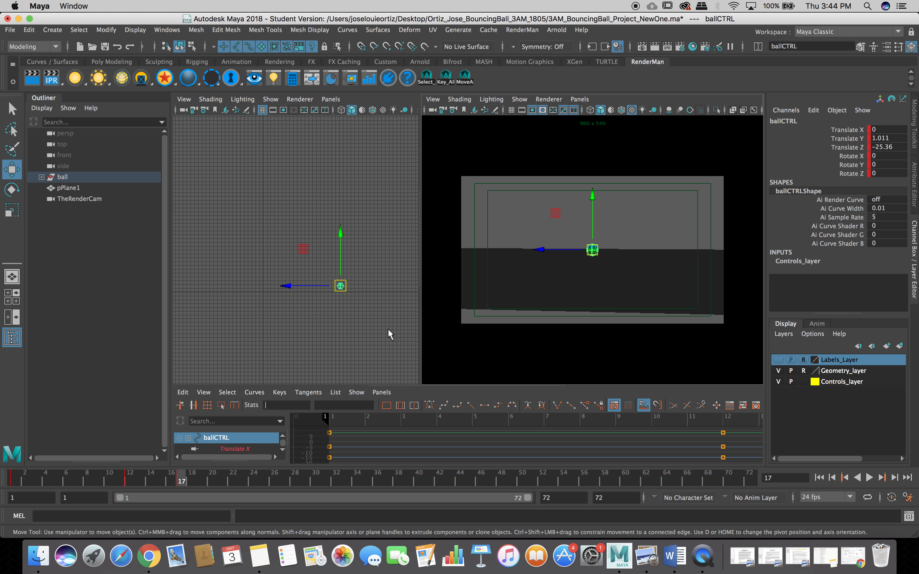
{"action": "mouse_move", "coordinate": [526, 306]}
{"action": "left_mouse_down", "text": "alt"}
{"action": "mouse_move", "coordinate": [537, 300]}
{"action": "mouse_move", "coordinate": [523, 300]}
{"action": "left_mouse_up", "text": "alt"}
Try moving the ball control to about Translate Y 7.439 and Translate Z -17.576 at frame 17, and delete that frame's key
{"action": "left_click_drag", "start_coordinate": [593, 208], "coordinate": [614, 118]}
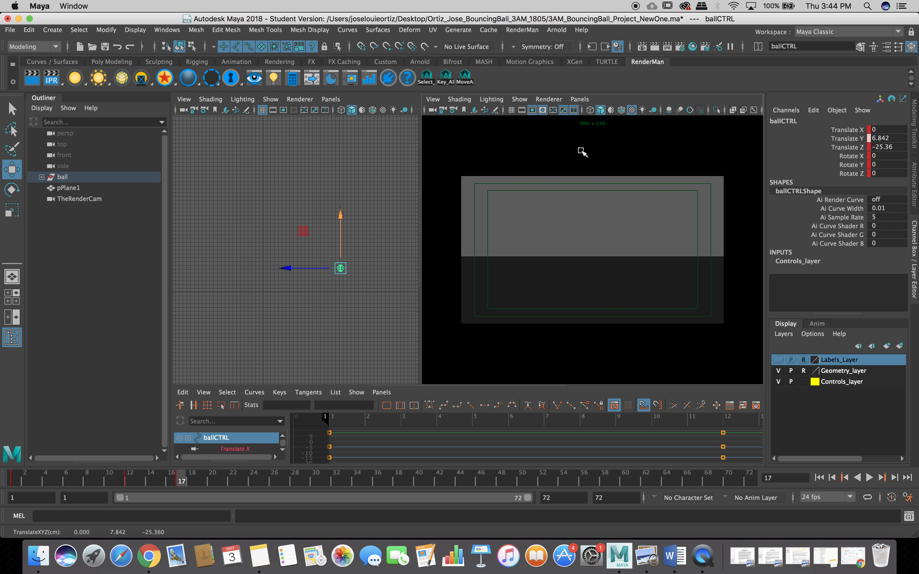
{"action": "left_click_drag", "start_coordinate": [564, 157], "coordinate": [454, 132]}
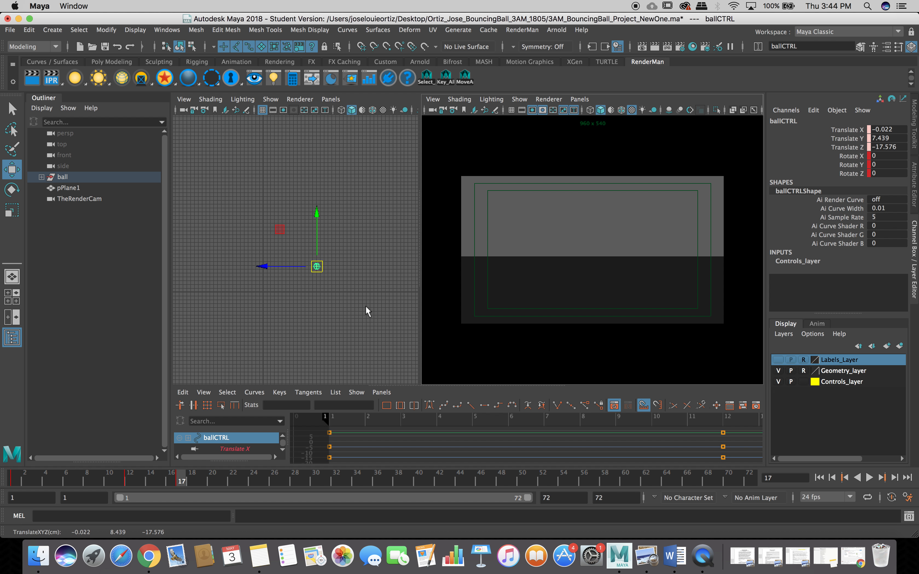
{"action": "right_click", "coordinate": [180, 481]}
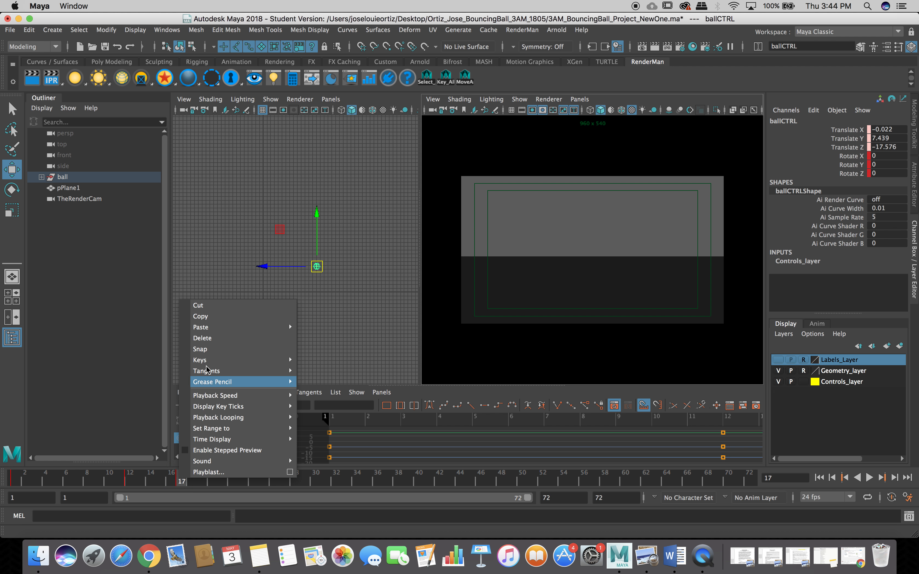
{"action": "left_click", "coordinate": [205, 338]}
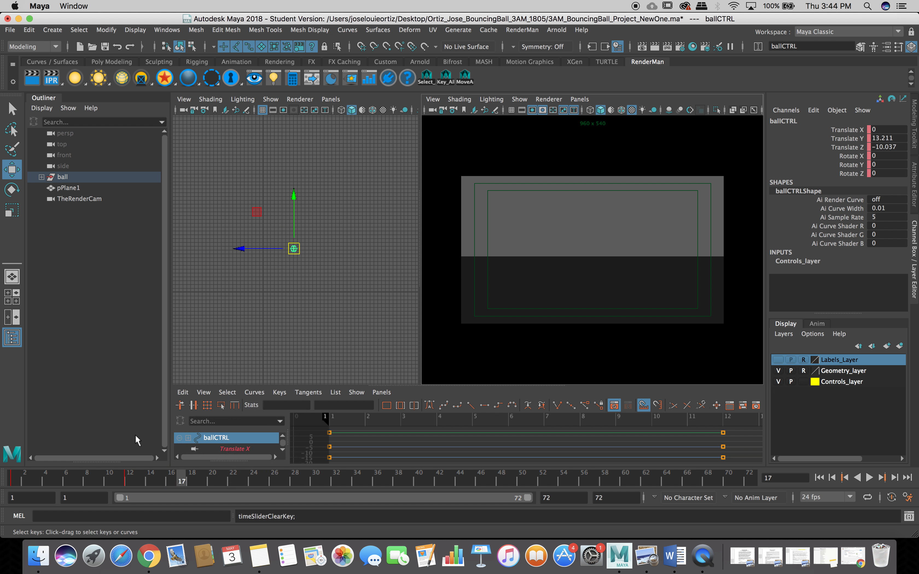
Enlarge the Graph Editor and compare the ball control's keys at frames 1 and 12
{"action": "left_click", "coordinate": [128, 480]}
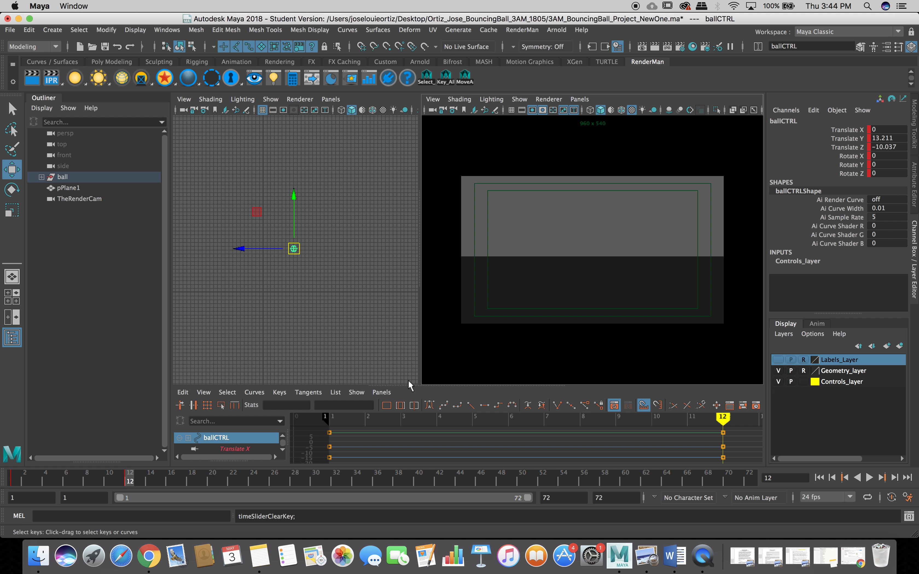
{"action": "left_click_drag", "start_coordinate": [411, 386], "coordinate": [407, 330]}
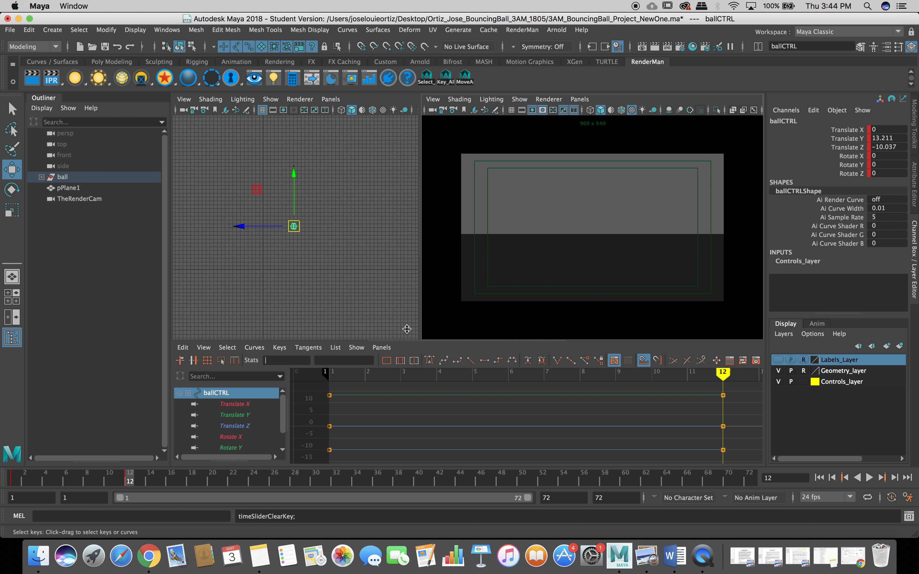
{"action": "left_click", "coordinate": [12, 481]}
{"action": "left_click", "coordinate": [124, 479]}
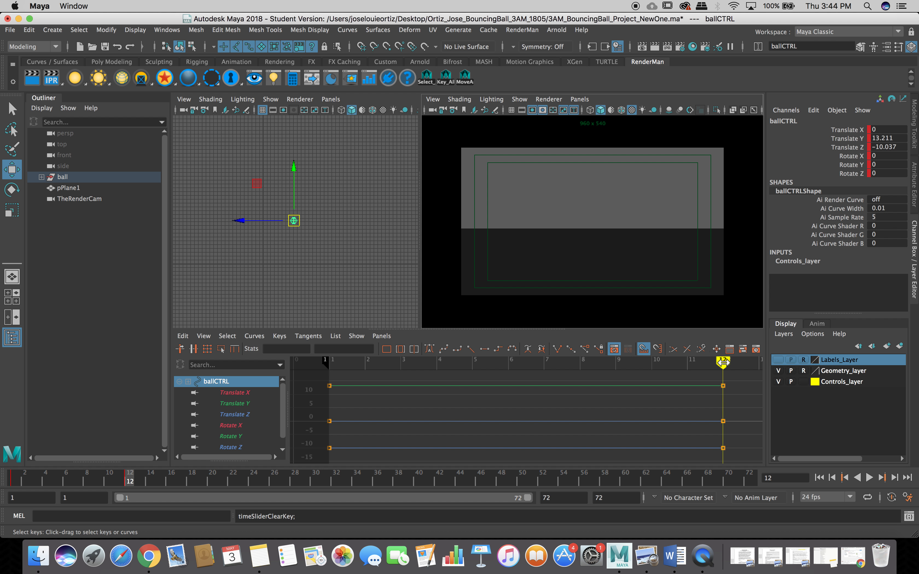
{"action": "mouse_move", "coordinate": [723, 362]}
{"action": "left_mouse_down"}
{"action": "mouse_move", "coordinate": [545, 386]}
{"action": "mouse_move", "coordinate": [331, 395]}
{"action": "mouse_move", "coordinate": [724, 380]}
{"action": "left_mouse_up"}
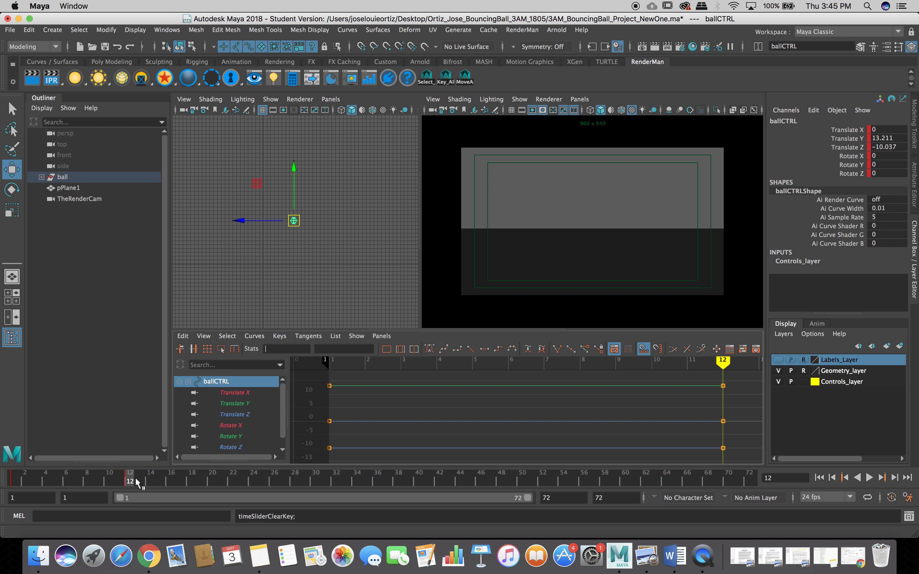
Go to frame 21 and review the ball control's Translate and Rotate channels
{"action": "left_click", "coordinate": [222, 481]}
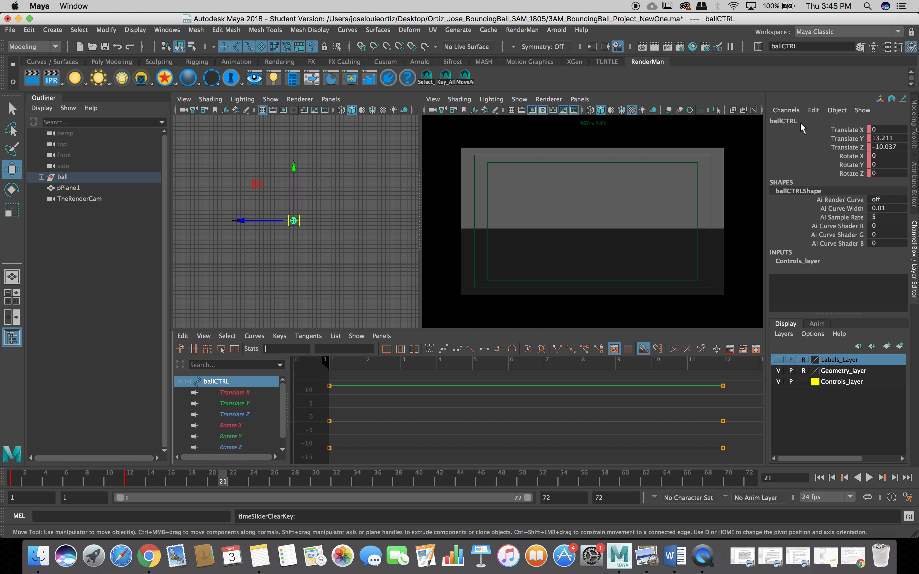
{"action": "left_click_drag", "start_coordinate": [800, 122], "coordinate": [808, 172]}
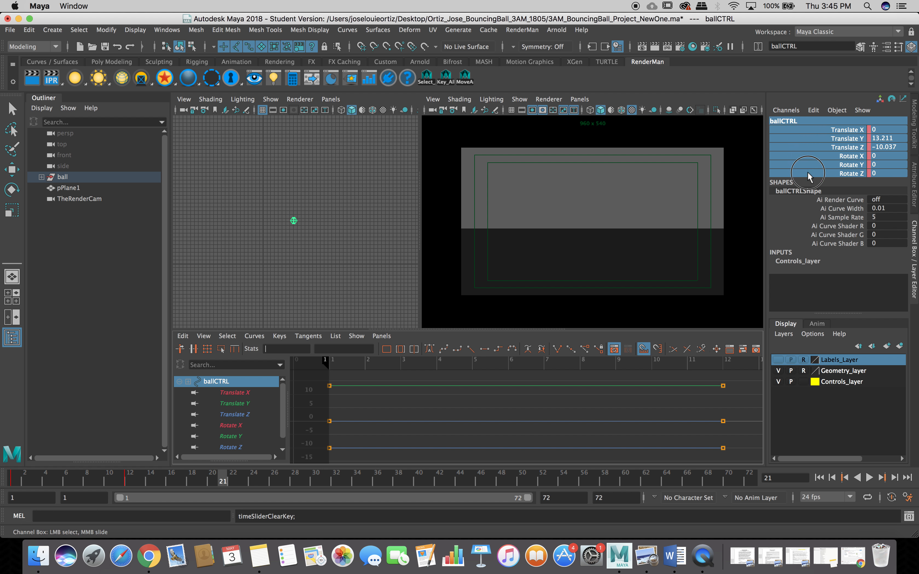
{"action": "left_click", "coordinate": [805, 180]}
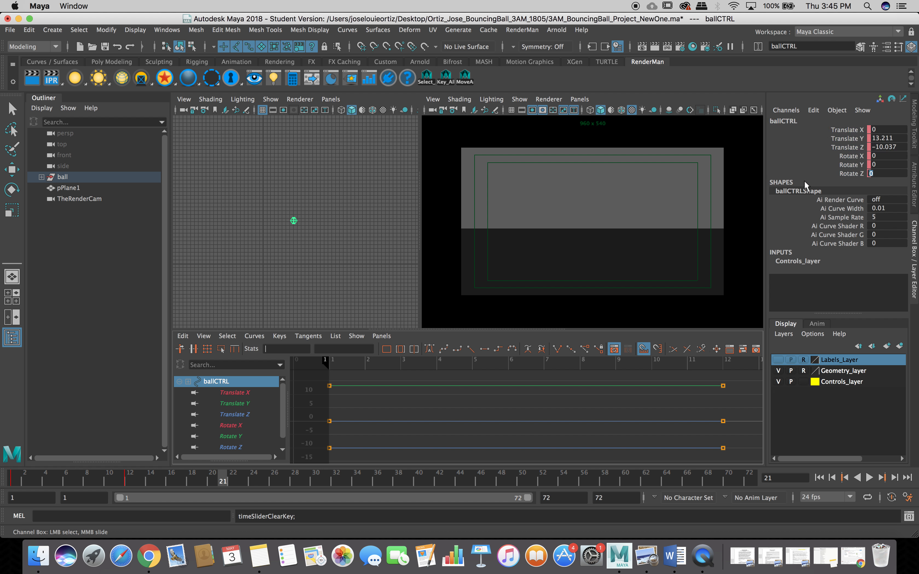
{"action": "key", "text": "e"}
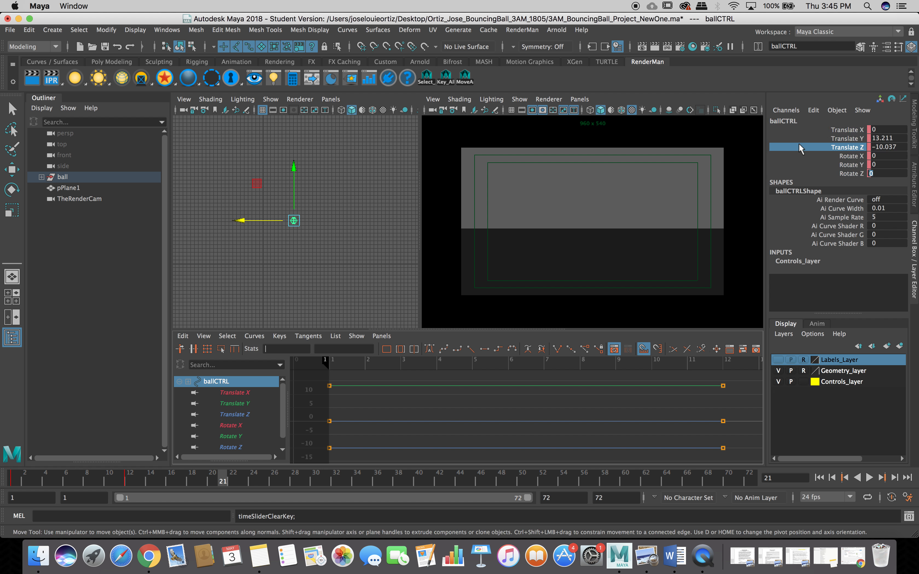
{"action": "left_click", "coordinate": [799, 156]}
{"action": "key", "text": "w"}
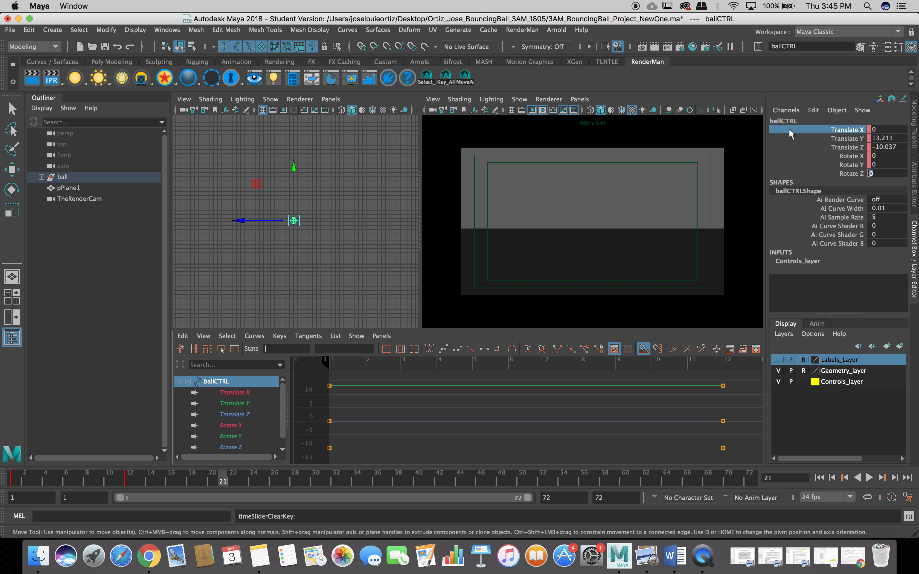
{"action": "left_click", "coordinate": [813, 120]}
{"action": "left_click", "coordinate": [798, 129]}
{"action": "left_click", "coordinate": [295, 221]}
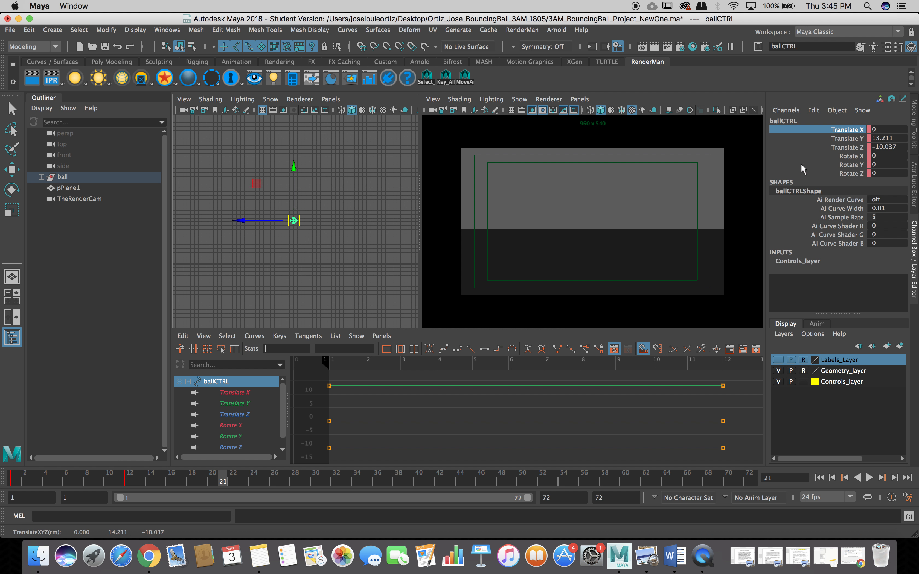
Key all the ball controls at frame 21 and move the ball control to about Translate Y 0.302 and Translate Z -20.435
{"action": "left_click", "coordinate": [448, 79]}
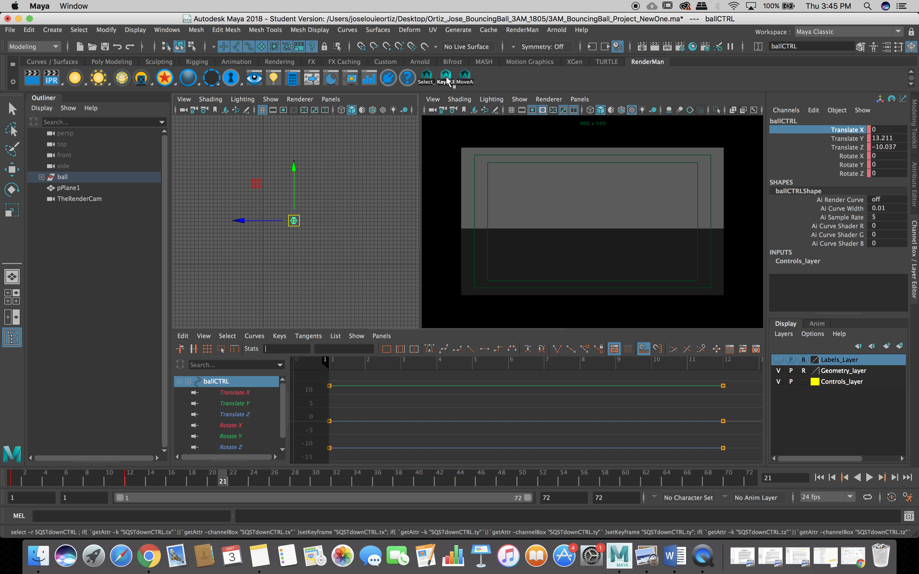
{"action": "left_click", "coordinate": [447, 78]}
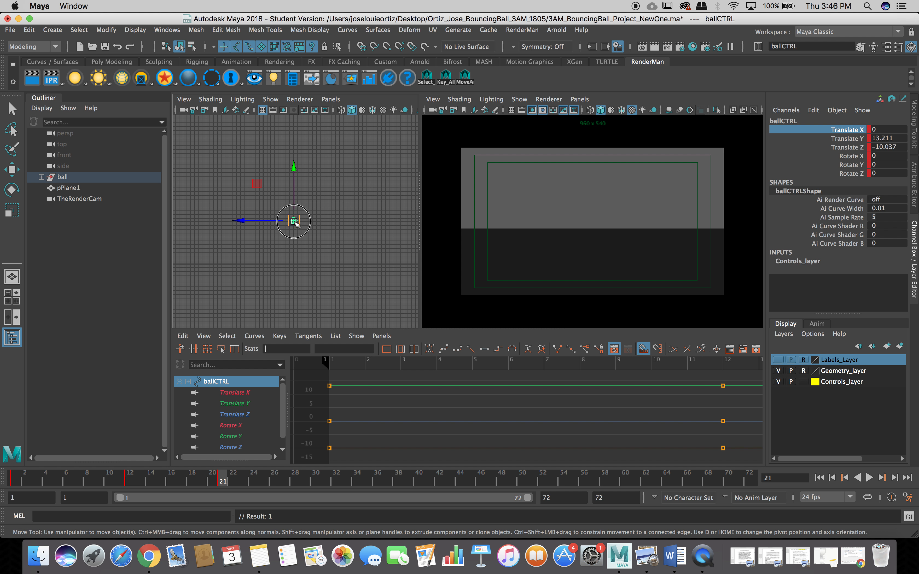
{"action": "left_click_drag", "start_coordinate": [294, 223], "coordinate": [325, 261]}
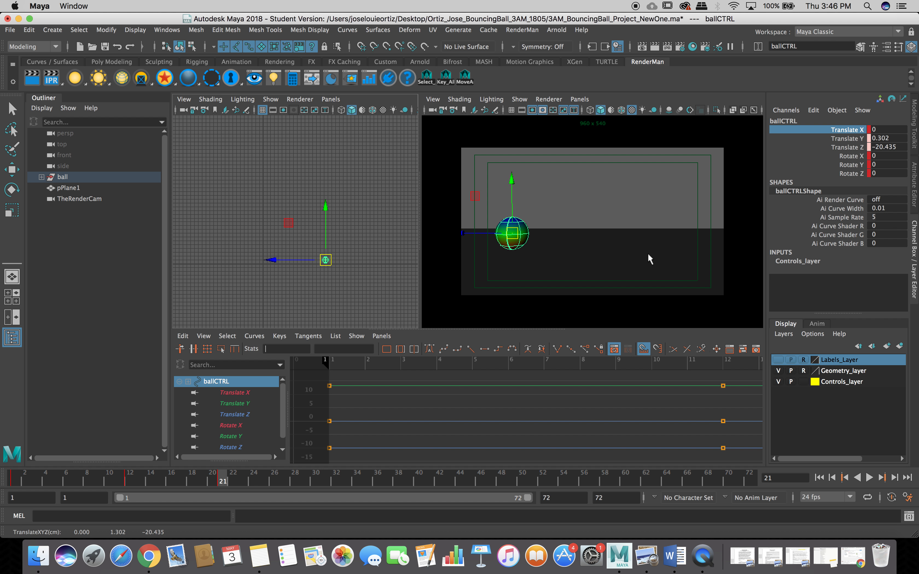
Play back the animation in the full-size camera view and return to the multi-view layout
{"action": "key", "text": "space"}
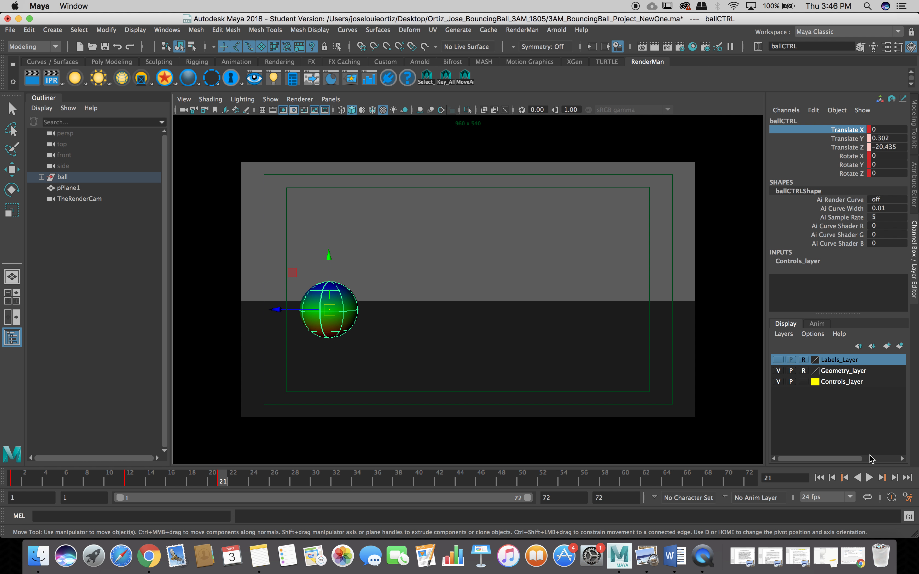
{"action": "left_click", "coordinate": [869, 477]}
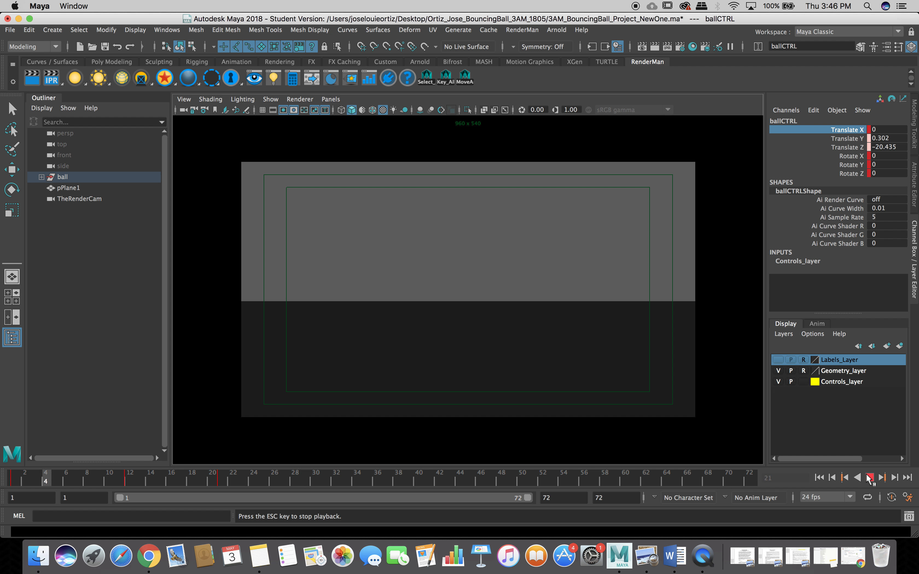
{"action": "left_click", "coordinate": [869, 477]}
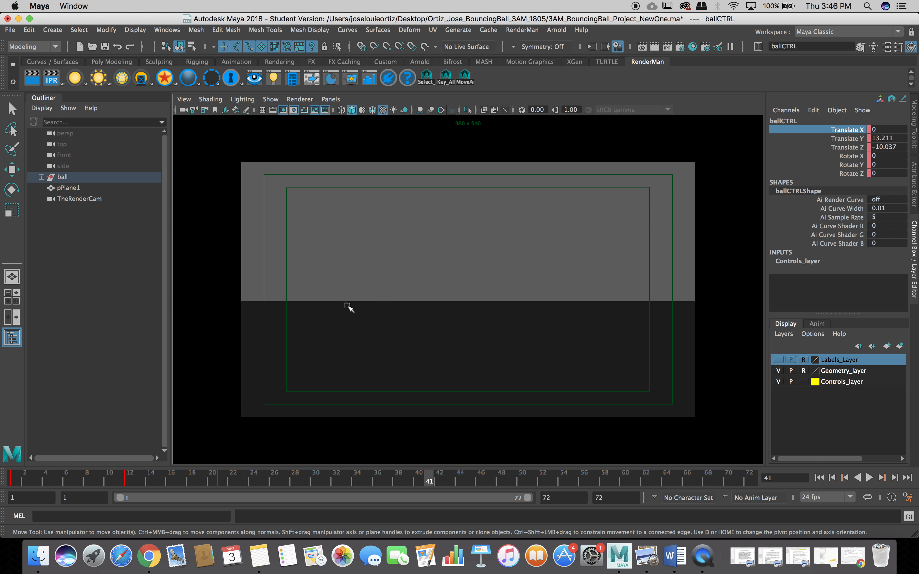
{"action": "key", "text": "space"}
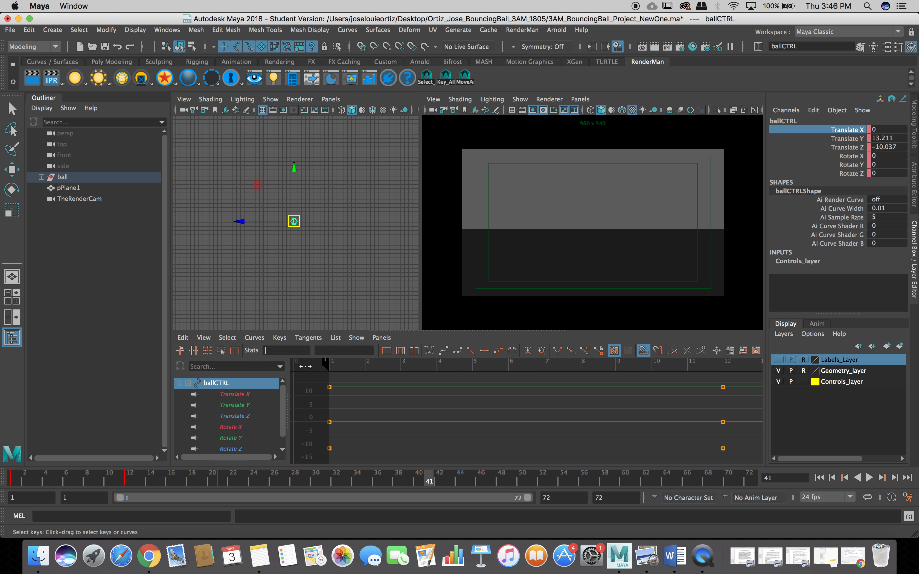
Delete the ball control's key at frame 21
{"action": "left_click", "coordinate": [219, 482]}
{"action": "right_click", "coordinate": [220, 482]}
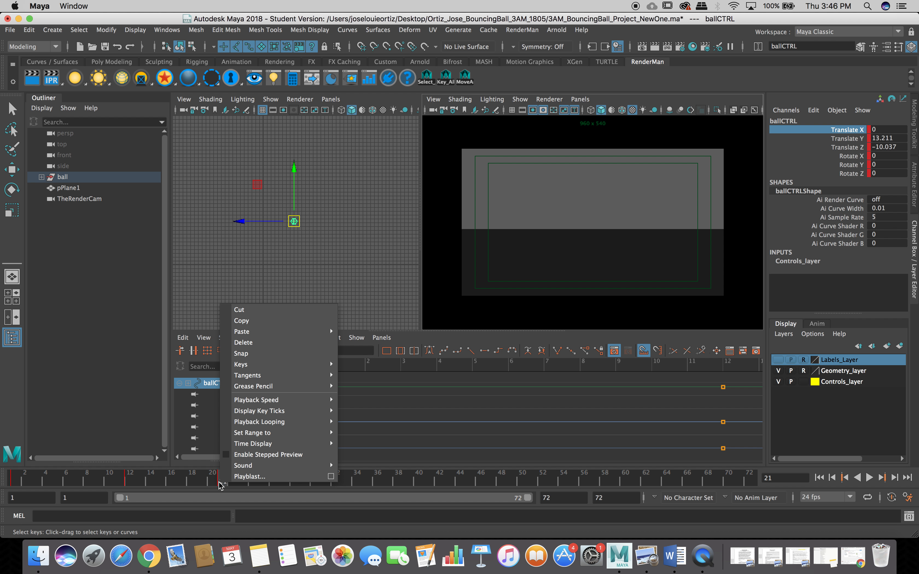
{"action": "left_click", "coordinate": [259, 343]}
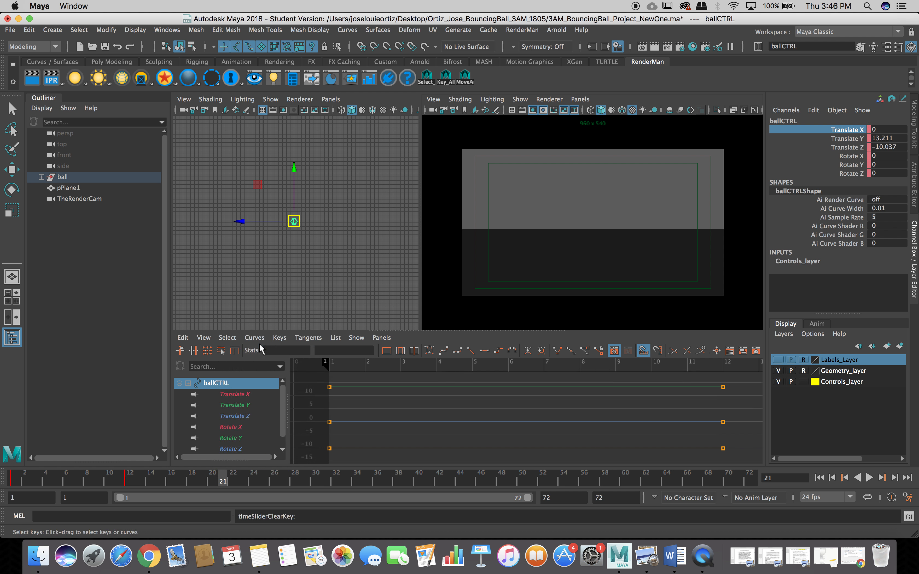
Check the keys at frames 1 and 12, and key all the ball controls at frame 22
{"action": "left_click", "coordinate": [14, 481]}
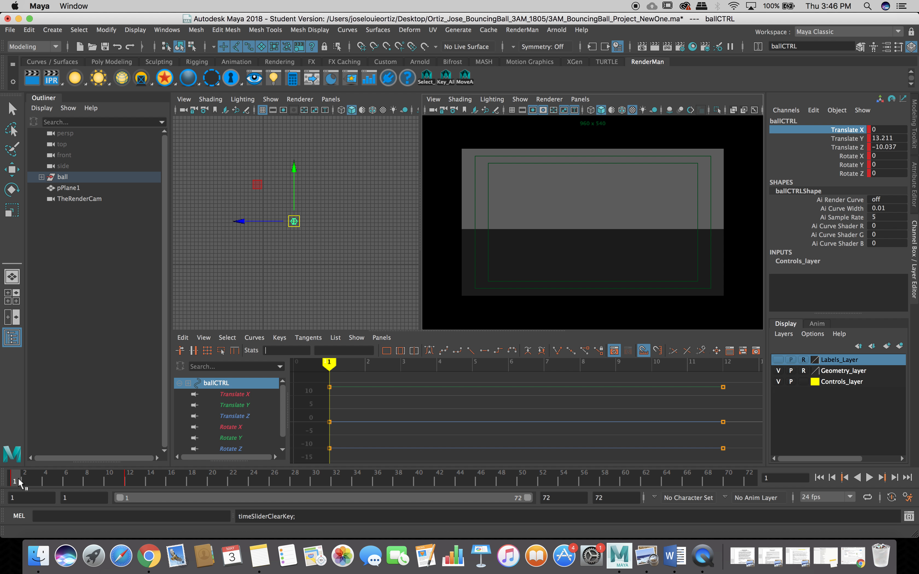
{"action": "left_click", "coordinate": [129, 481]}
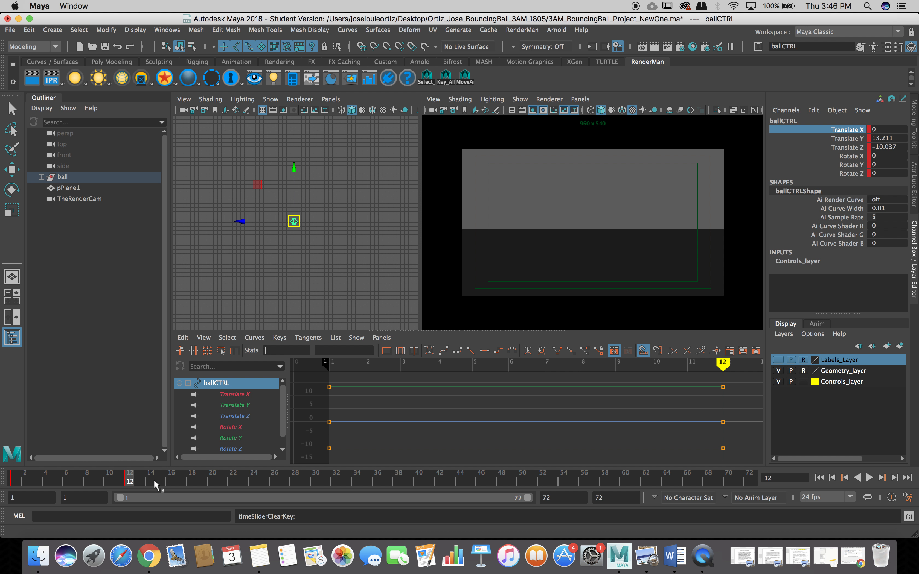
{"action": "left_click", "coordinate": [228, 480]}
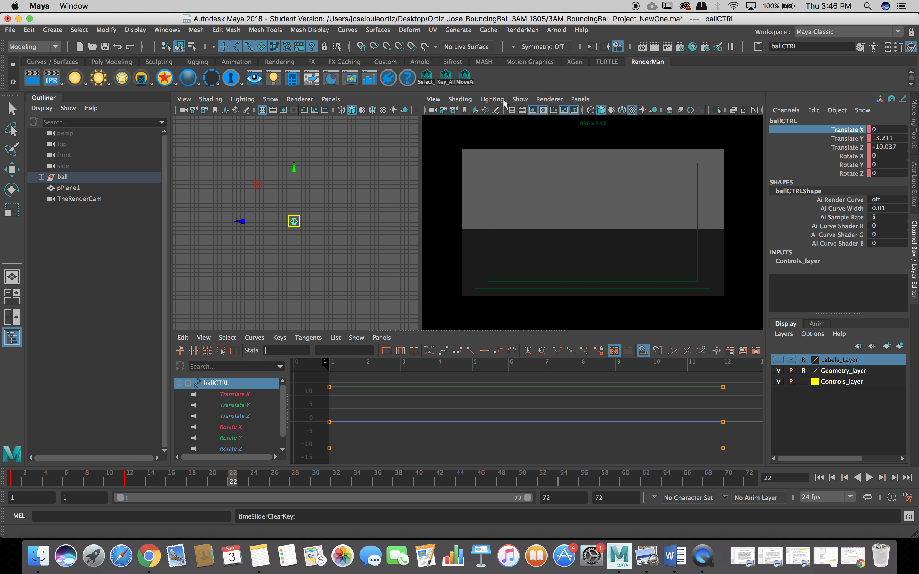
{"action": "left_click", "coordinate": [446, 79]}
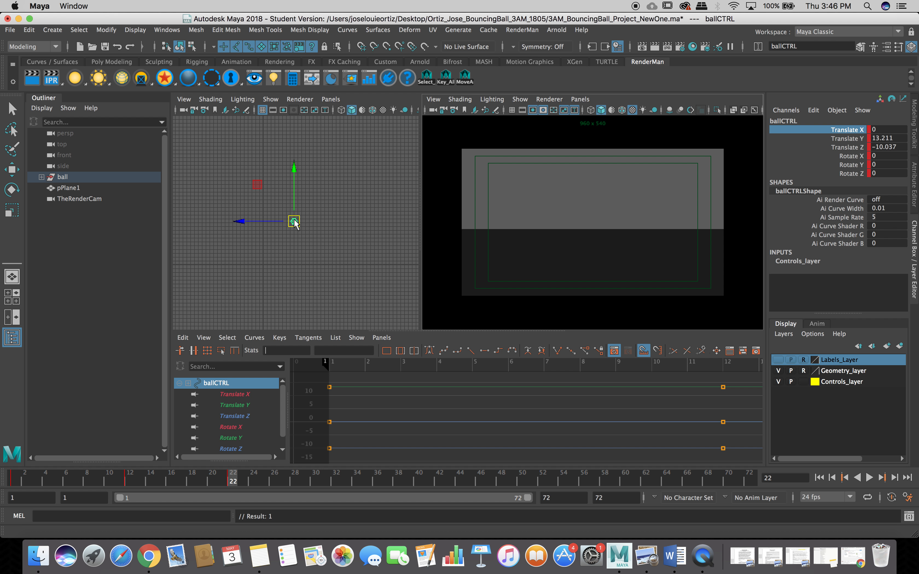
Undo the trial move of the ball control and delete its key at frame 22
{"action": "left_click_drag", "start_coordinate": [295, 223], "coordinate": [332, 261]}
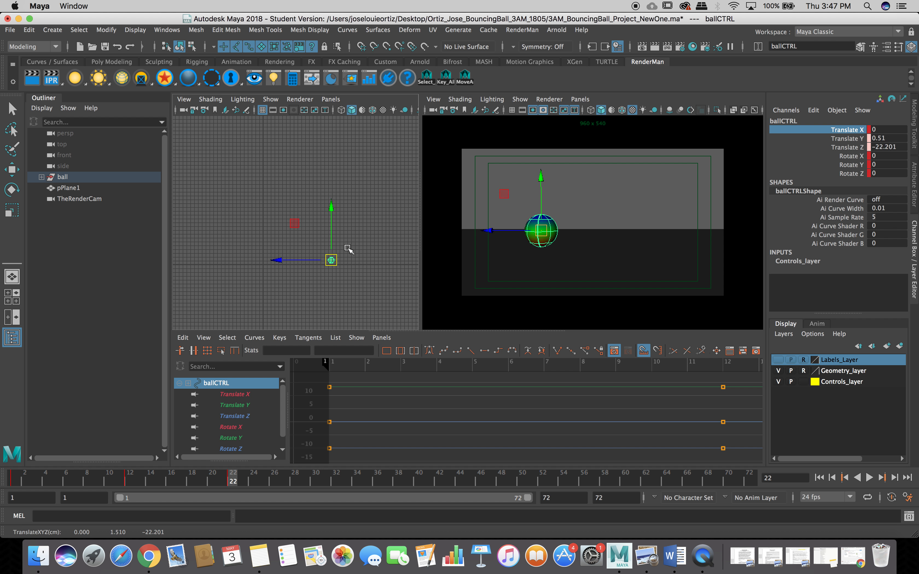
{"action": "key", "text": "z"}
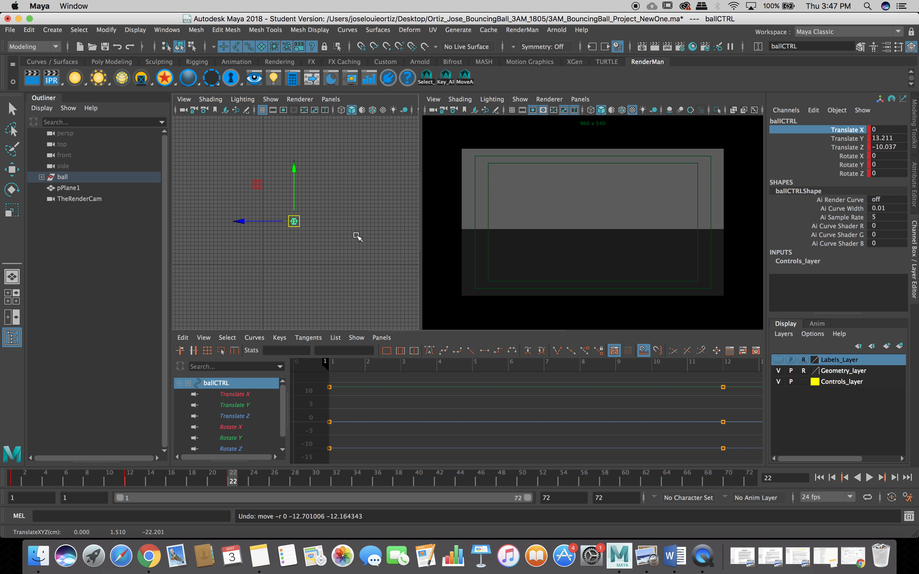
{"action": "right_click", "coordinate": [232, 479]}
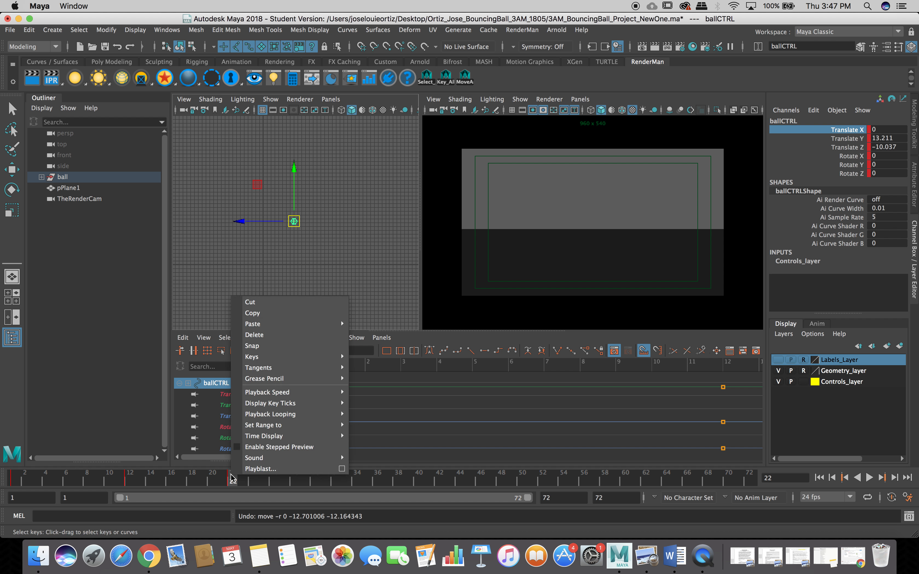
{"action": "left_click", "coordinate": [264, 336]}
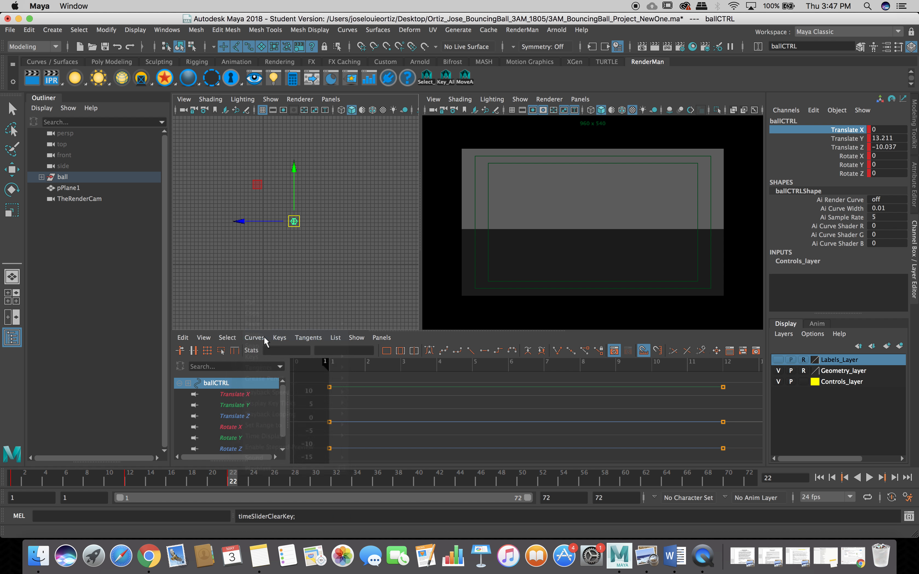
Check the ball control's keyed poses at frames 12 and 1
{"action": "left_click", "coordinate": [127, 482]}
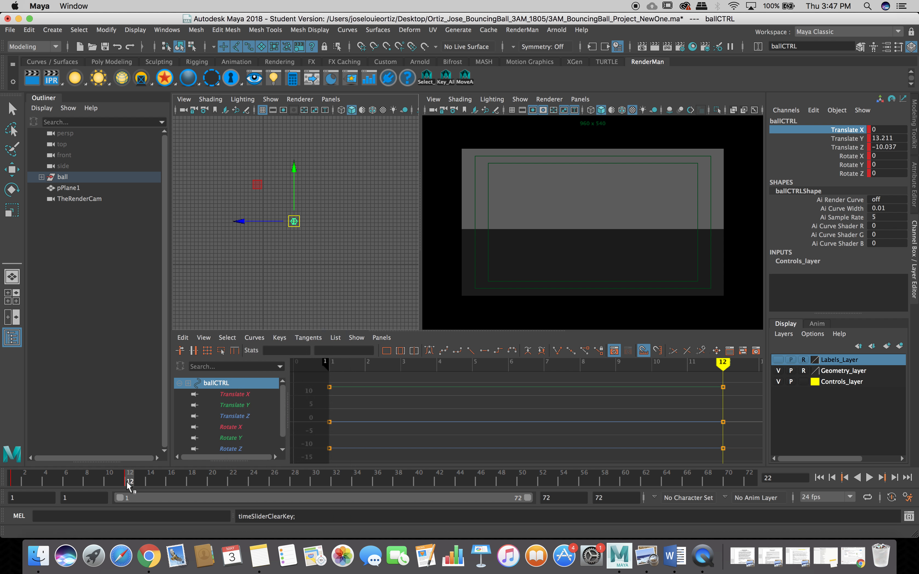
{"action": "left_click", "coordinate": [13, 483]}
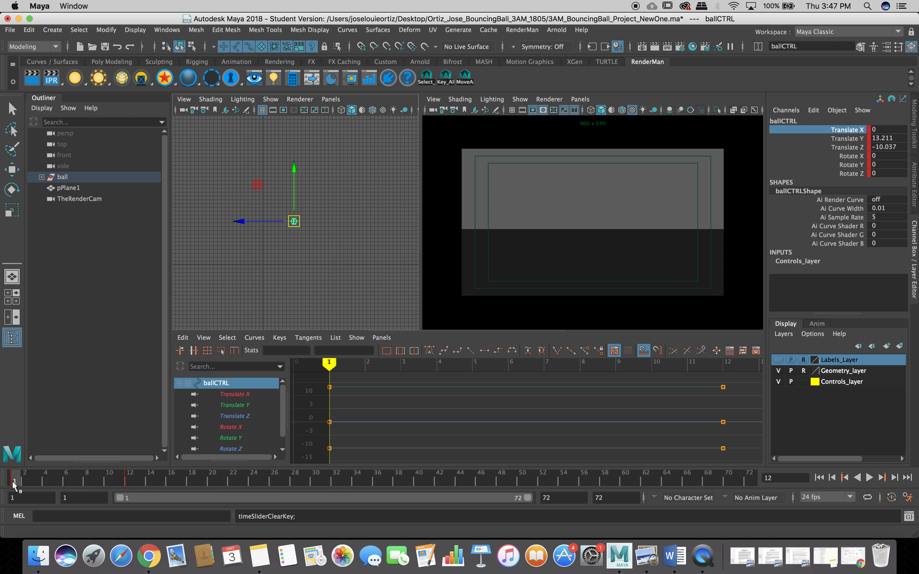
{"action": "left_click", "coordinate": [131, 481]}
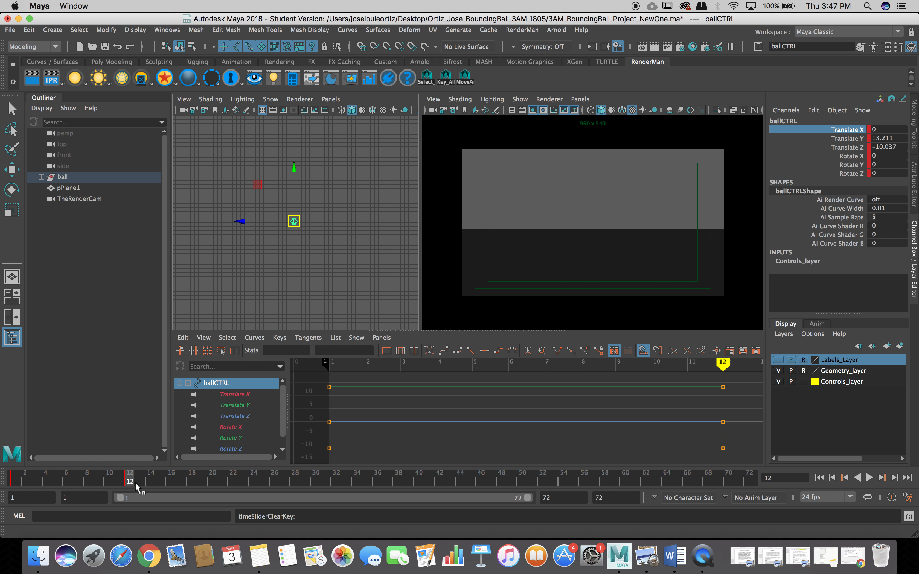
At frame 22, move the ball control down to about Translate Y -0.027 and Translate Z -22.201, and key all its controls
{"action": "left_click", "coordinate": [230, 479]}
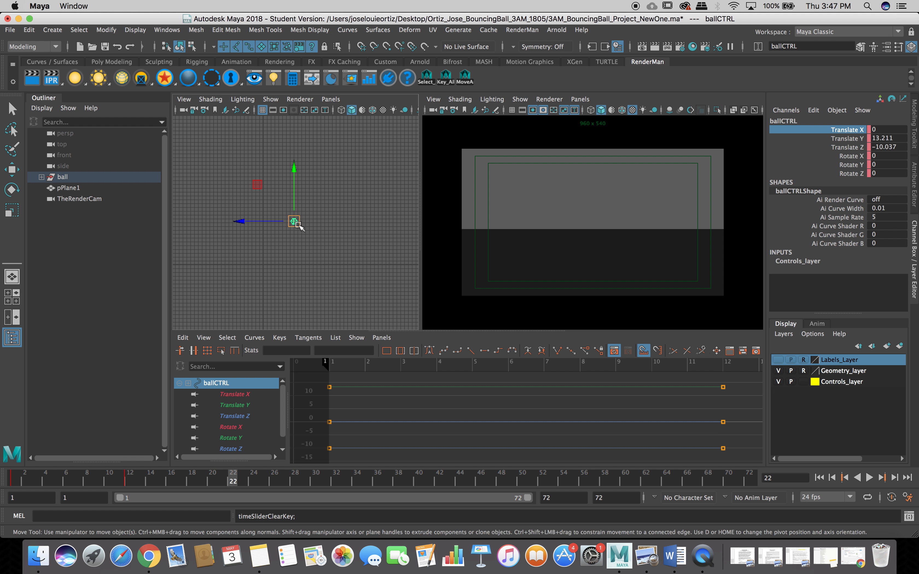
{"action": "left_click_drag", "start_coordinate": [296, 224], "coordinate": [361, 266]}
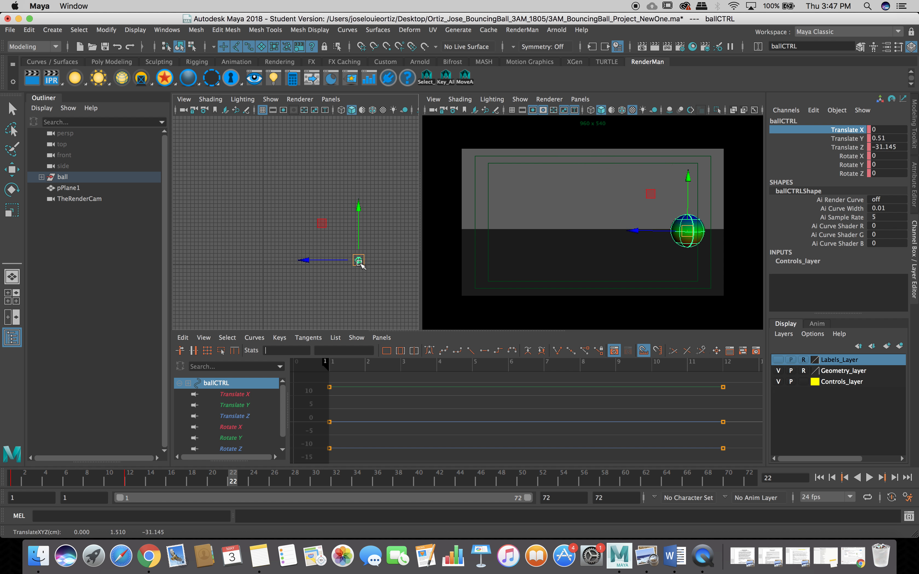
{"action": "key", "text": "ctrl+z"}
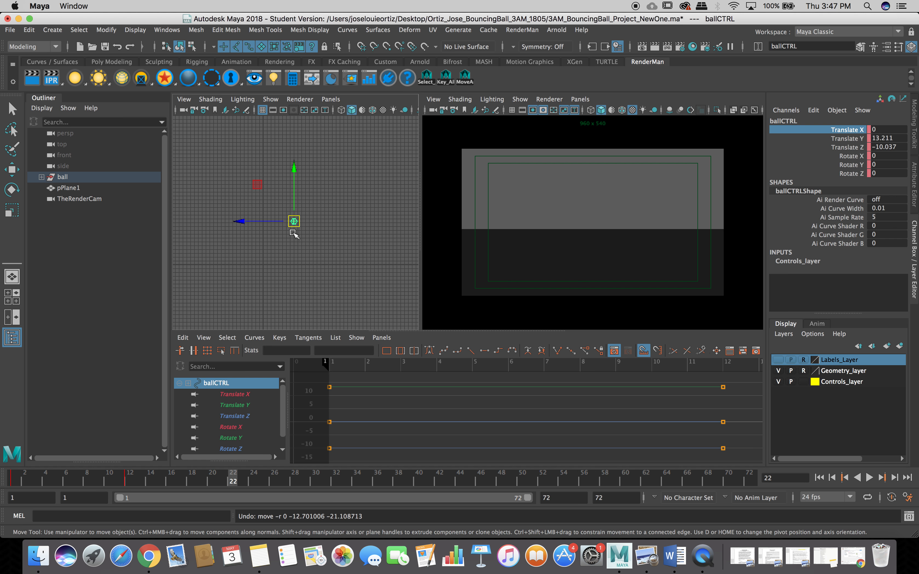
{"action": "left_click_drag", "start_coordinate": [295, 226], "coordinate": [338, 262]}
{"action": "key", "text": "ctrl+z"}
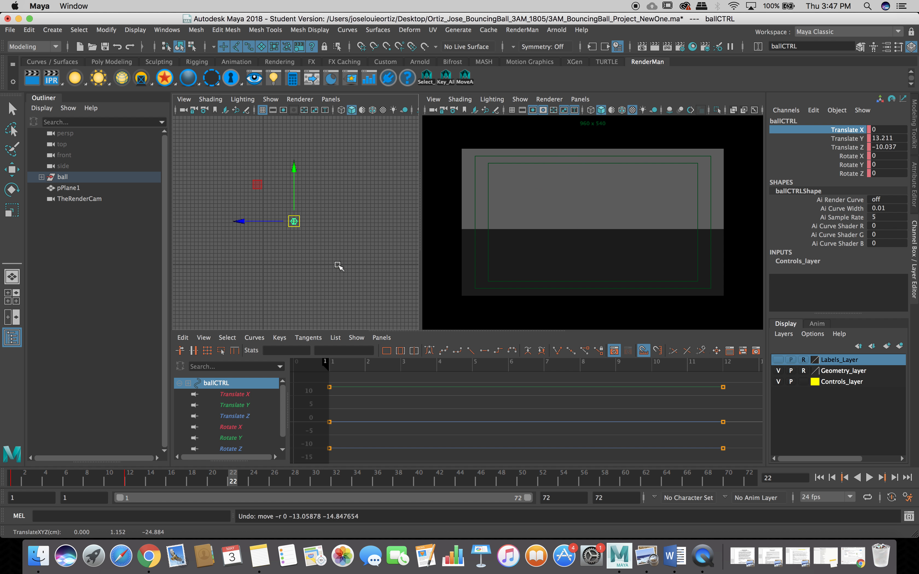
{"action": "left_click_drag", "start_coordinate": [295, 223], "coordinate": [331, 263]}
{"action": "key", "text": "ctrl+z"}
{"action": "key", "text": "ctrl+z"}
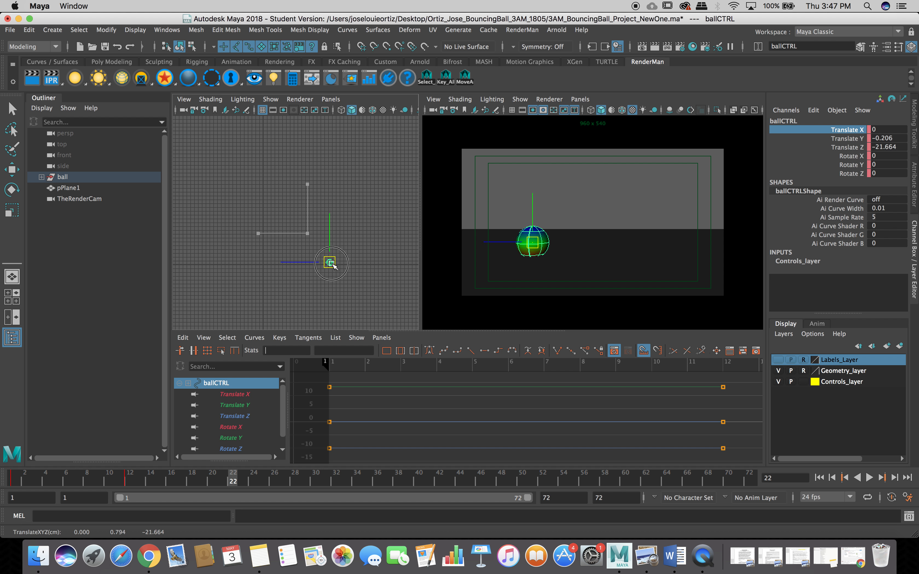
{"action": "key", "text": "ctrl+z"}
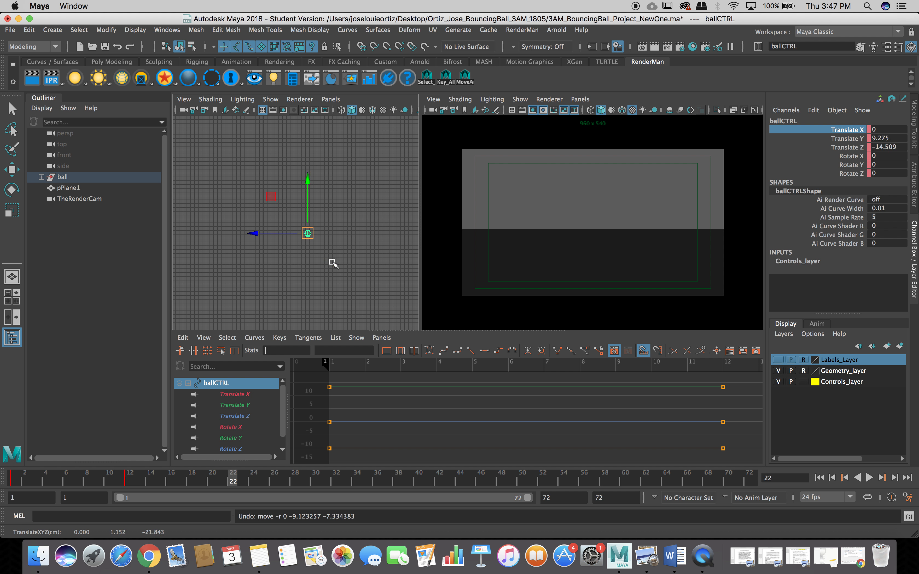
{"action": "left_click_drag", "start_coordinate": [308, 235], "coordinate": [334, 267]}
{"action": "key", "text": "ctrl+z"}
{"action": "key", "text": "ctrl+z"}
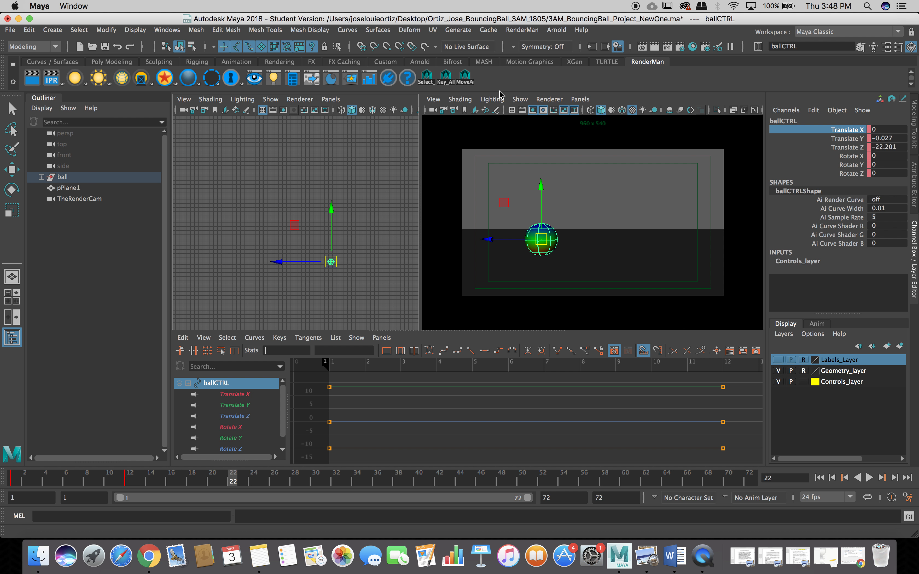
{"action": "left_click", "coordinate": [448, 79]}
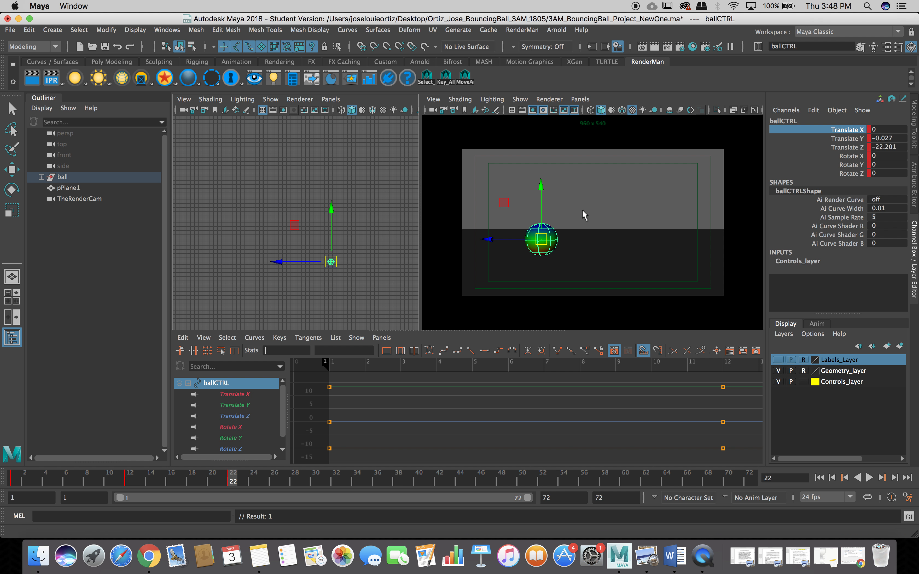
Play back the animation in the full-size camera view and return to the multi-view layout
{"action": "key", "text": "space"}
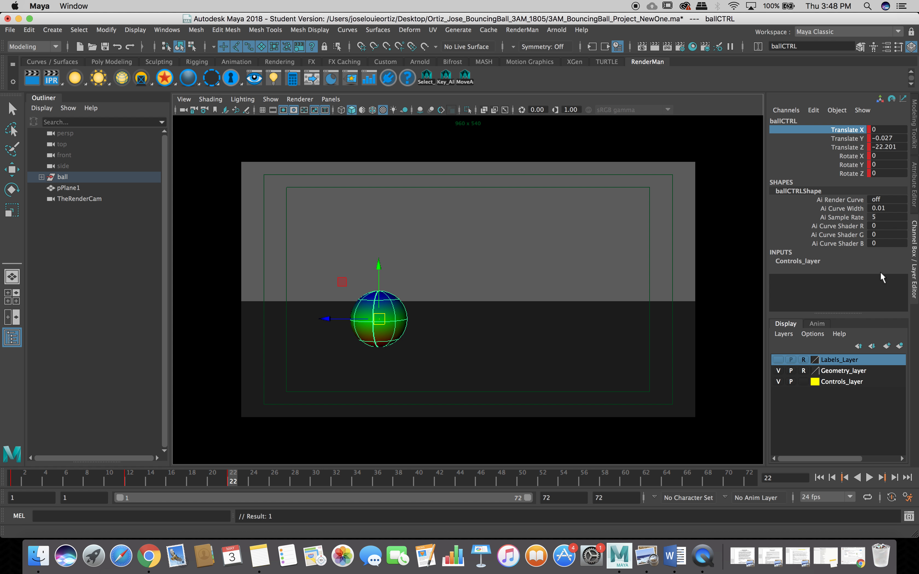
{"action": "left_click", "coordinate": [869, 478]}
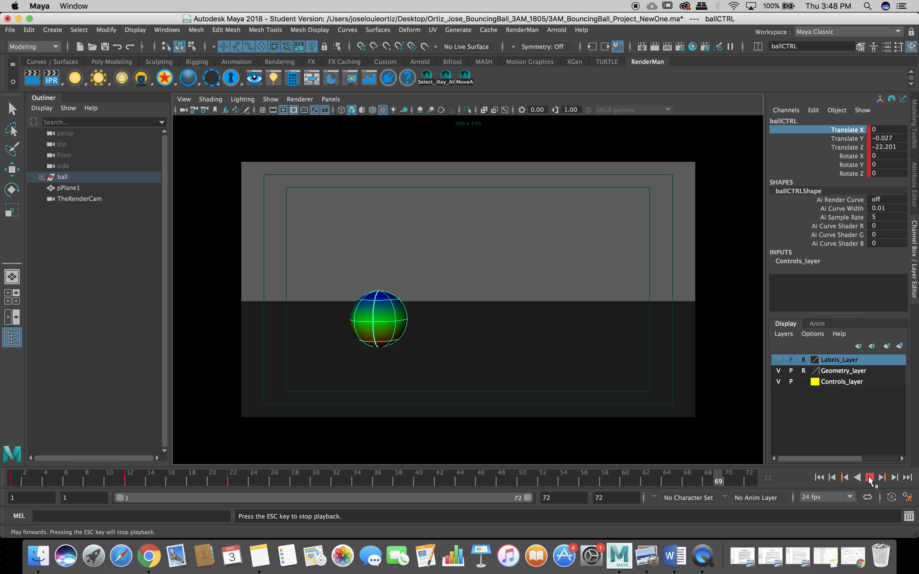
{"action": "left_click", "coordinate": [869, 479]}
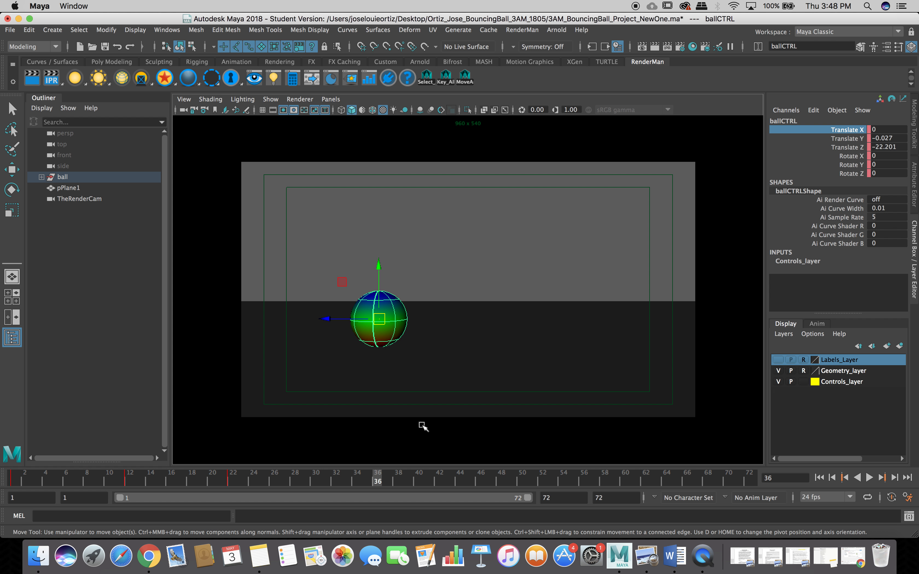
{"action": "key", "text": "space"}
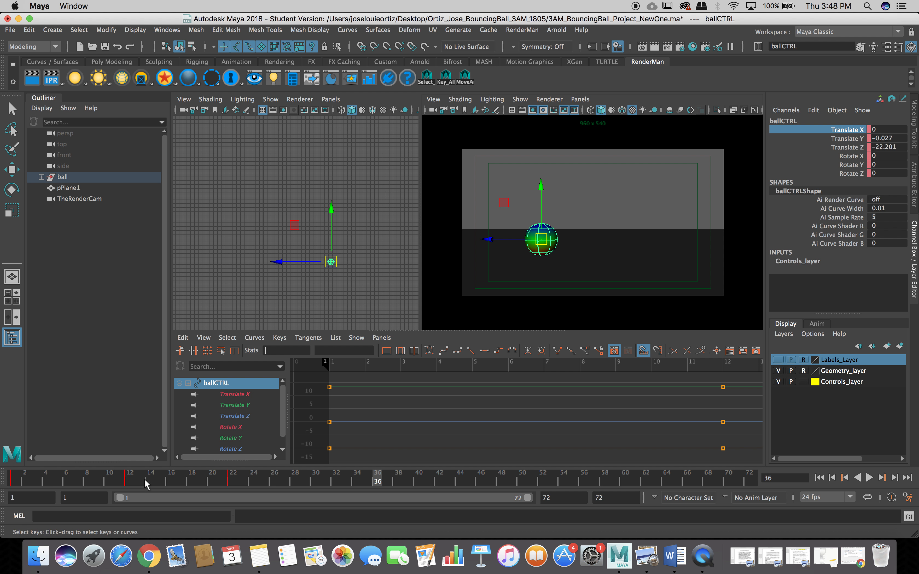
Undo the key set on all the ball controls at frame 22 and clear the selection
{"action": "left_click", "coordinate": [440, 387]}
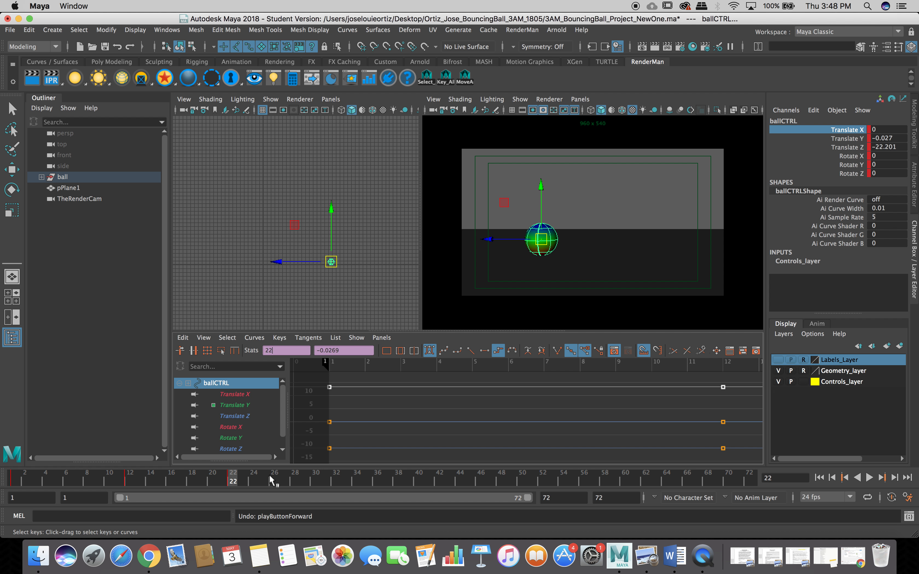
{"action": "key", "text": "s"}
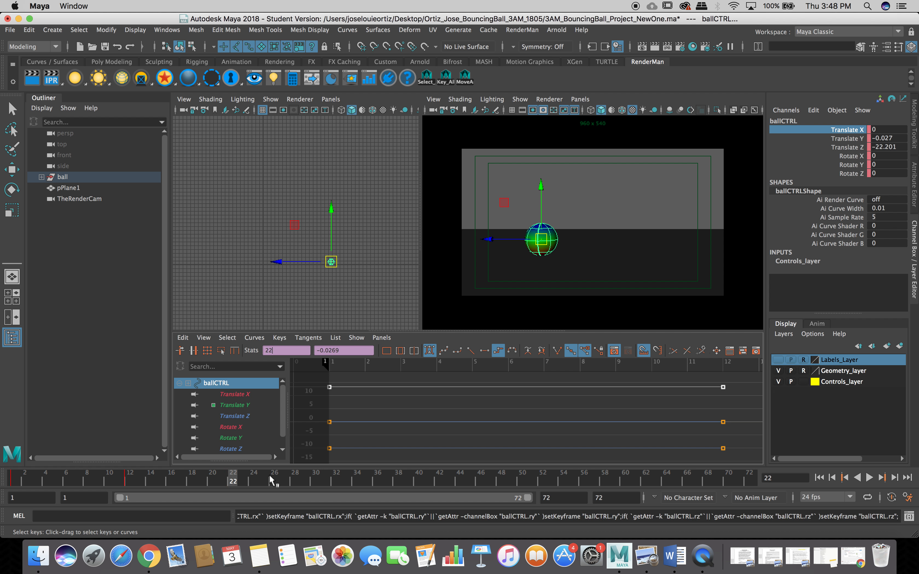
{"action": "left_click", "coordinate": [229, 299]}
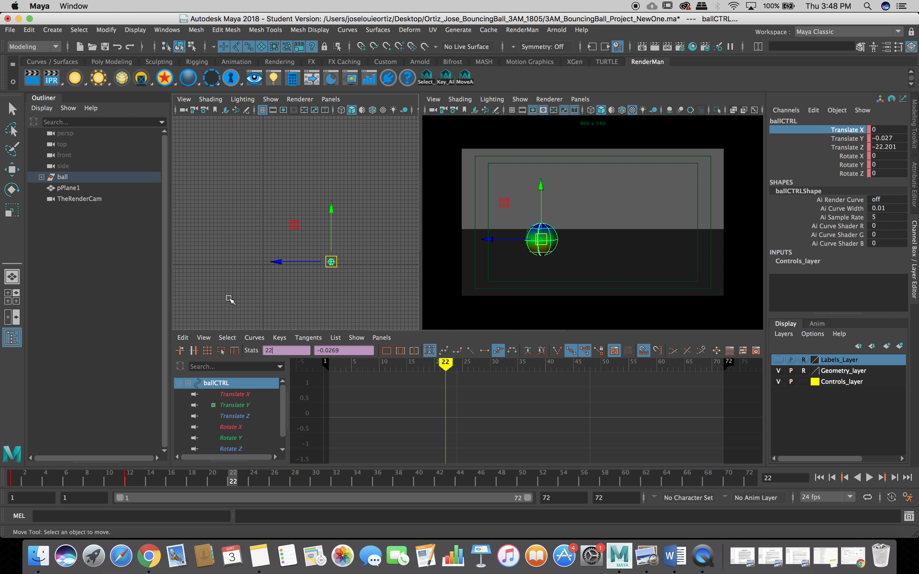
{"action": "left_click", "coordinate": [230, 301]}
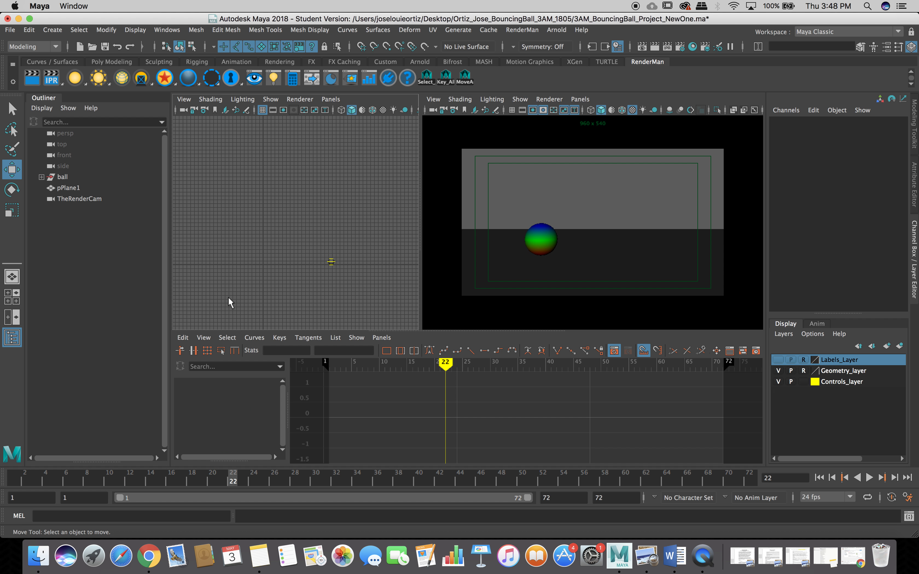
Reselect the ball control and set the tangents of its animation curves to Auto
{"action": "left_click", "coordinate": [328, 264]}
{"action": "left_click", "coordinate": [330, 262]}
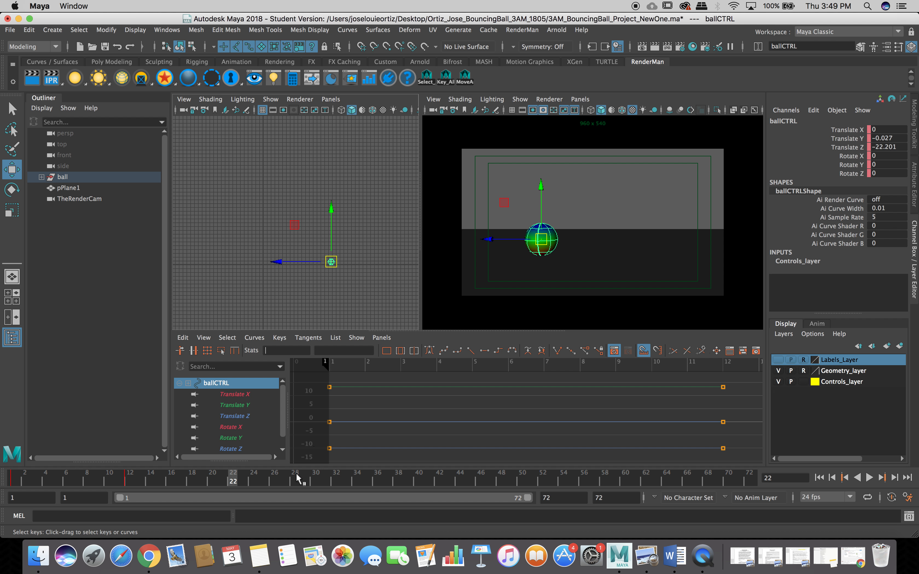
{"action": "left_click", "coordinate": [465, 421]}
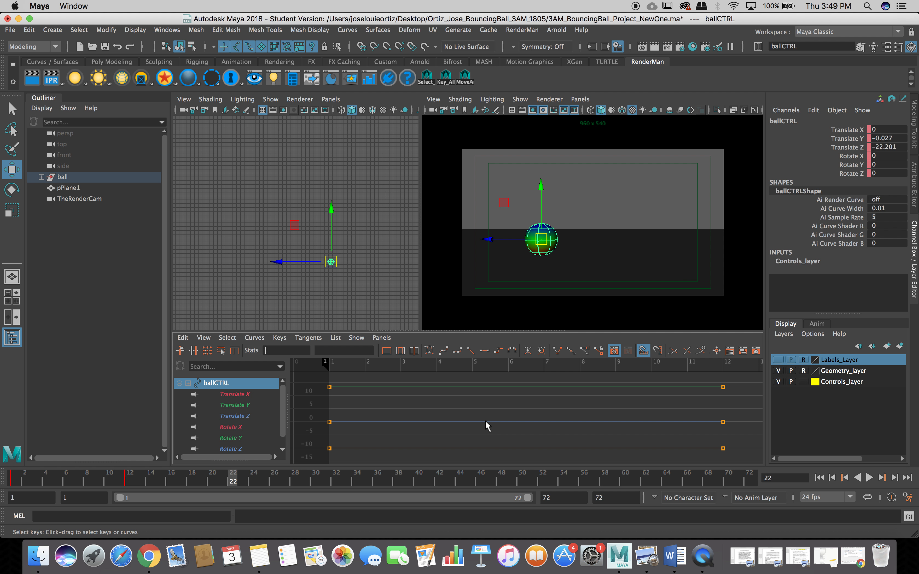
{"action": "left_click", "coordinate": [430, 351]}
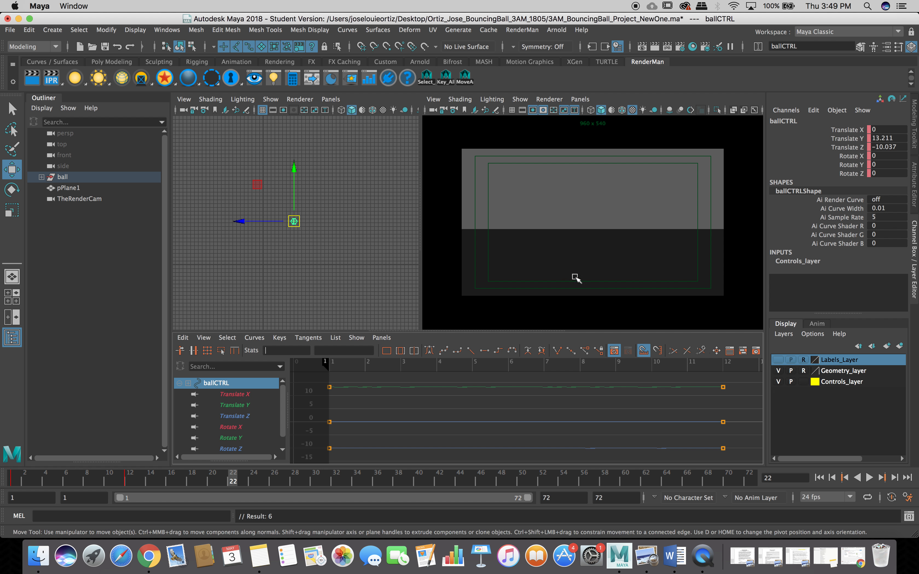
Play the animation in the full-size camera view, rewind to frame 1, and return to the multi-view layout
{"action": "key", "text": "space"}
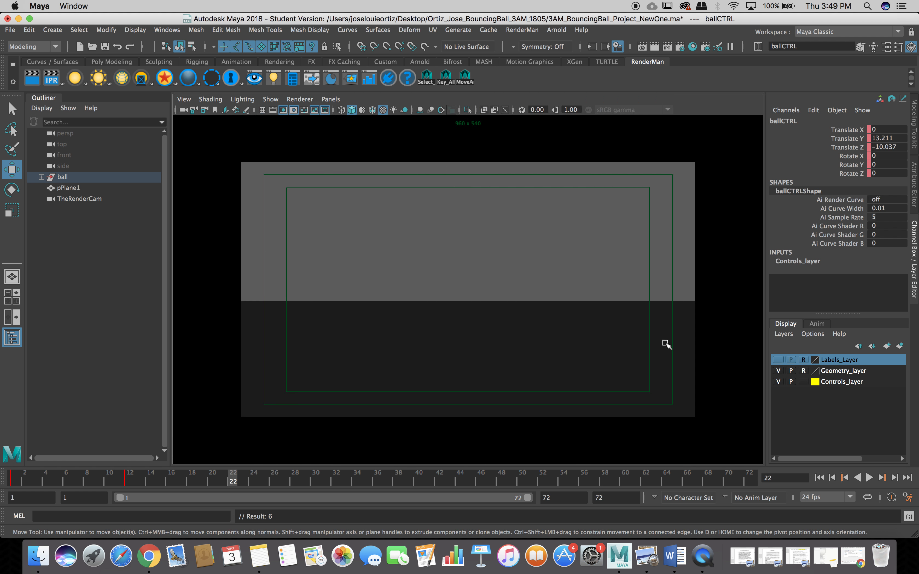
{"action": "left_click", "coordinate": [868, 480]}
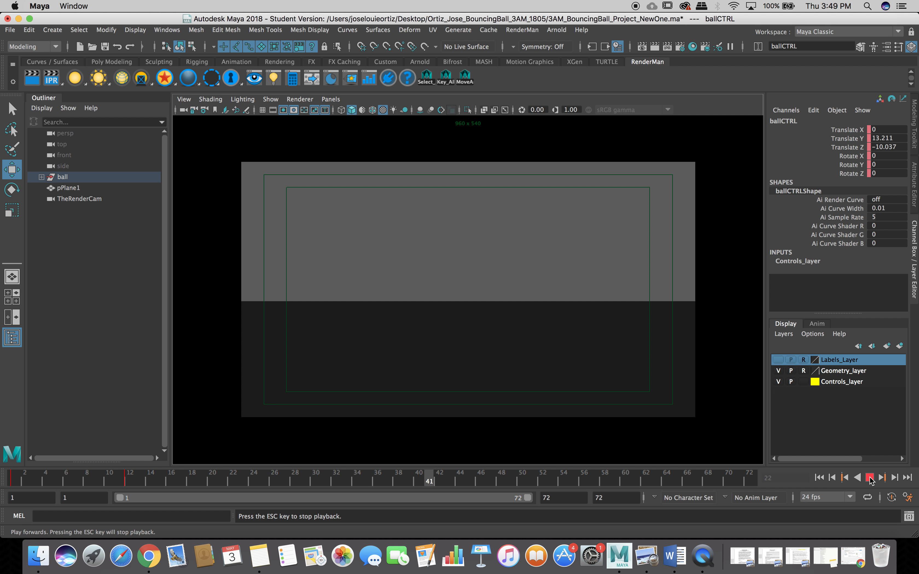
{"action": "left_click", "coordinate": [819, 478]}
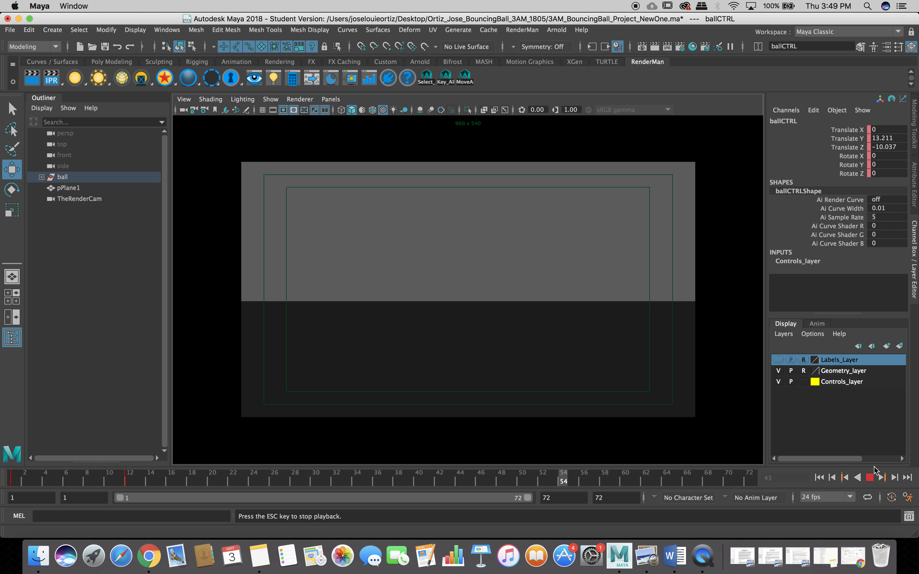
{"action": "left_click", "coordinate": [870, 477]}
{"action": "left_click", "coordinate": [820, 478]}
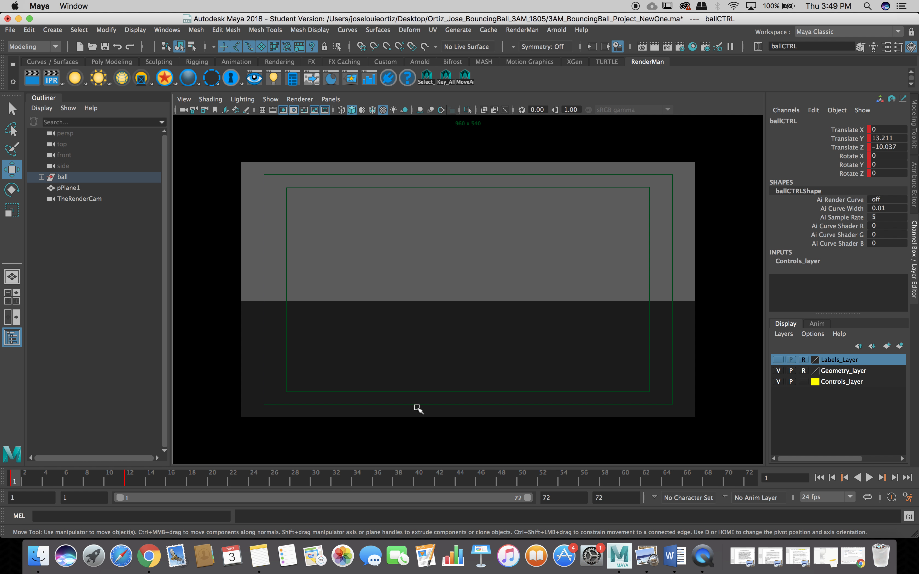
{"action": "key", "text": "space"}
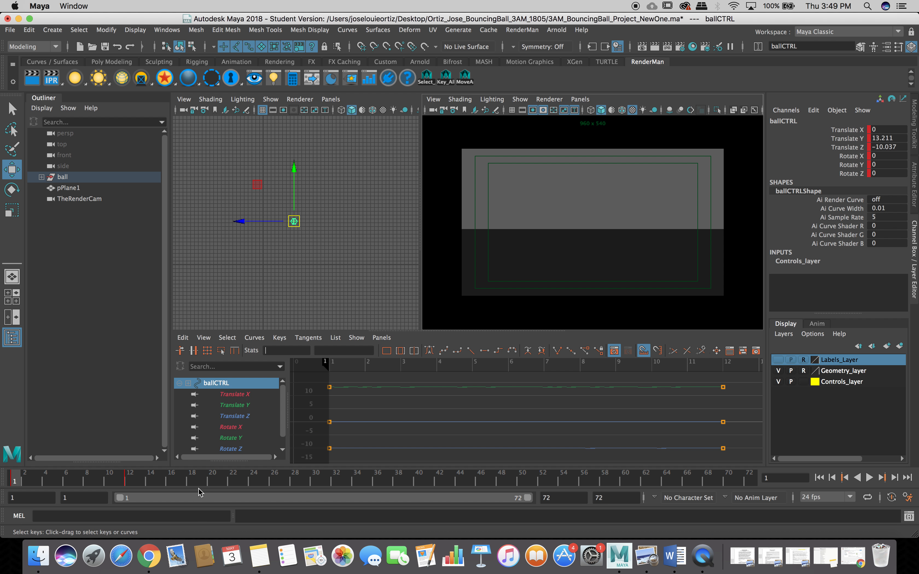
At frame 22, move the ball control down to ground level at about Translate Y -0.206 and Translate Z -22.201
{"action": "left_click", "coordinate": [233, 483]}
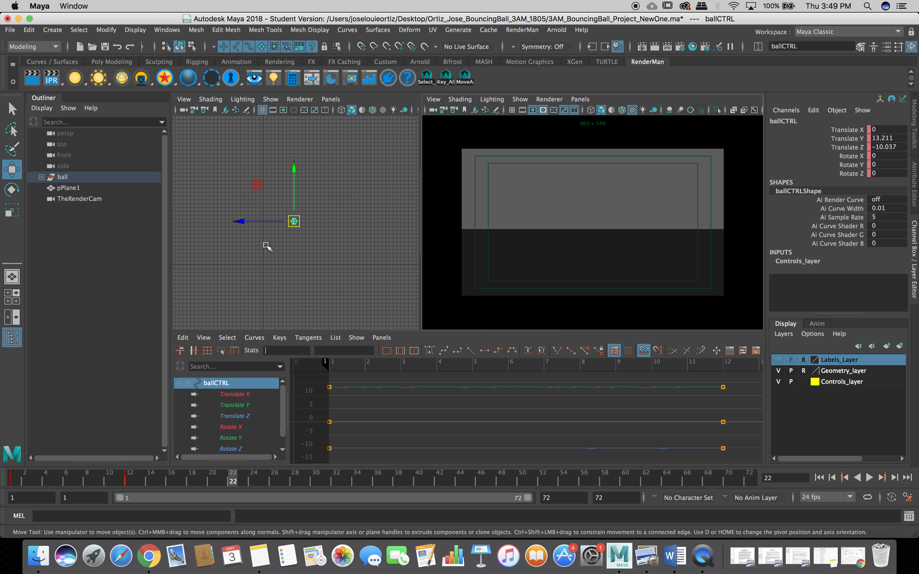
{"action": "left_click_drag", "start_coordinate": [293, 223], "coordinate": [321, 263]}
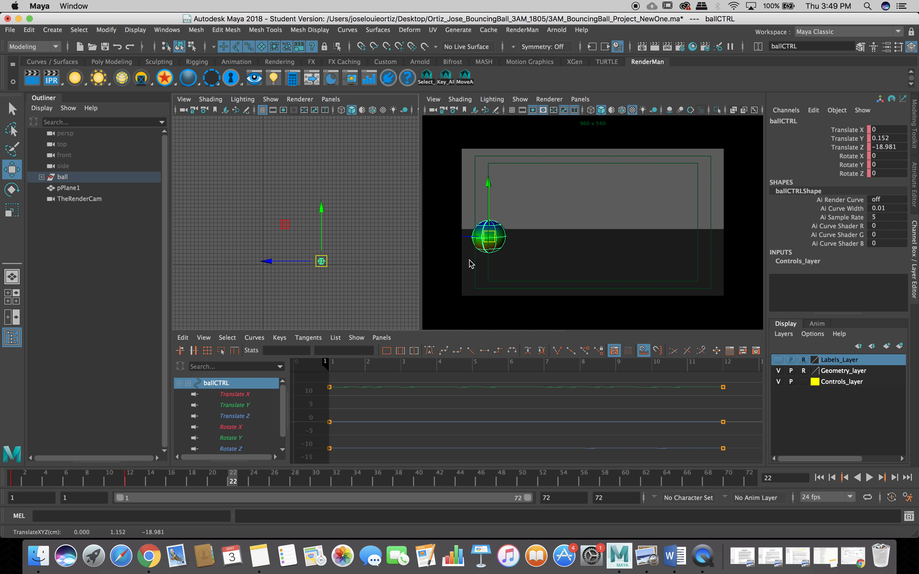
{"action": "key", "text": "super+z"}
{"action": "left_click_drag", "start_coordinate": [295, 221], "coordinate": [331, 262]}
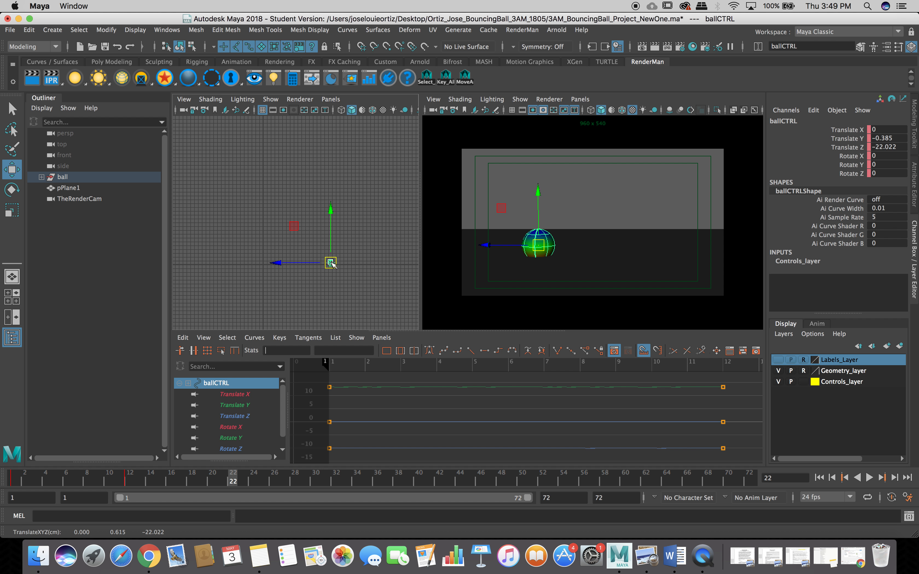
{"action": "key", "text": "super+z"}
{"action": "left_click_drag", "start_coordinate": [300, 228], "coordinate": [336, 263]}
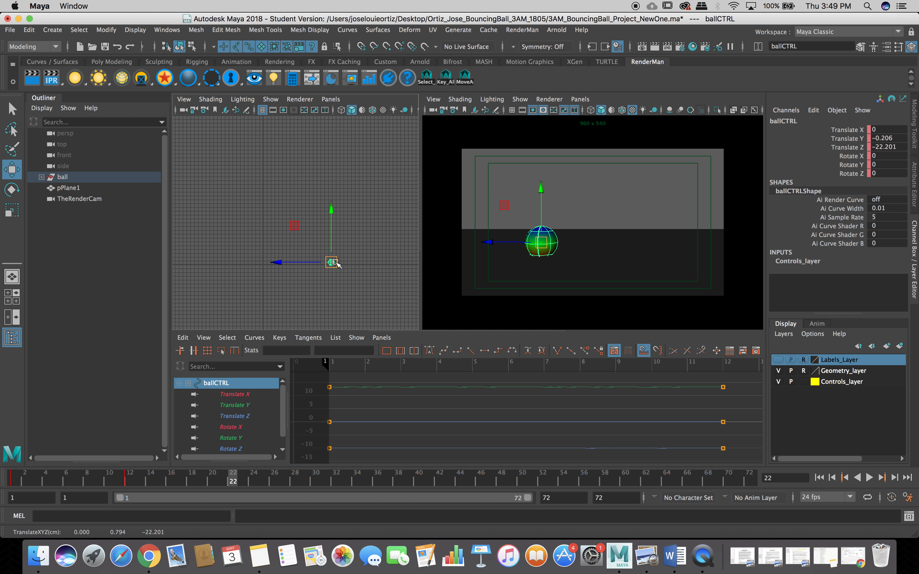
{"action": "key", "text": "super+z"}
{"action": "left_click_drag", "start_coordinate": [298, 227], "coordinate": [337, 270]}
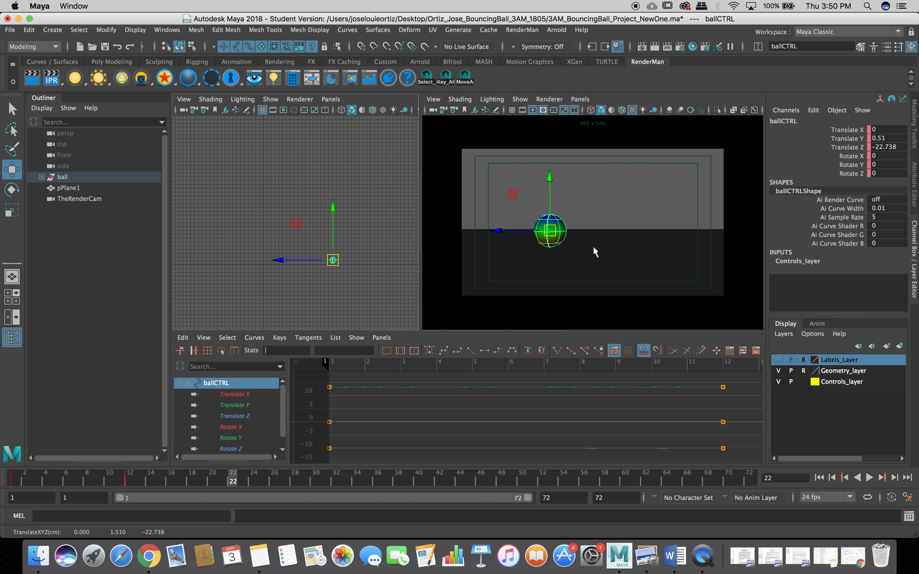
{"action": "scroll", "coordinate": [368, 275], "scroll_direction": "up", "scroll_amount": 8}
{"action": "left_click_drag", "start_coordinate": [367, 274], "coordinate": [363, 273], "text": "alt"}
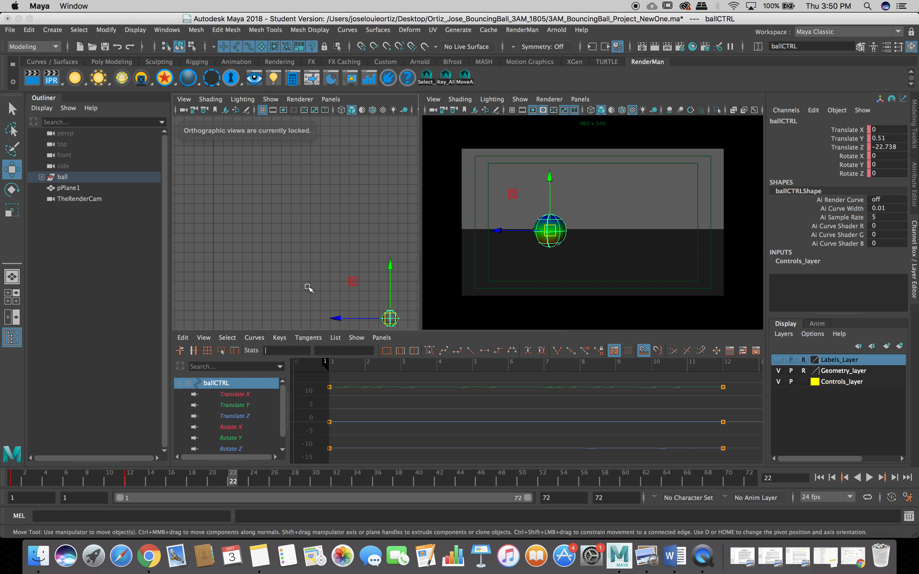
{"action": "key", "text": "f"}
{"action": "scroll", "coordinate": [303, 287], "scroll_direction": "down", "scroll_amount": 10}
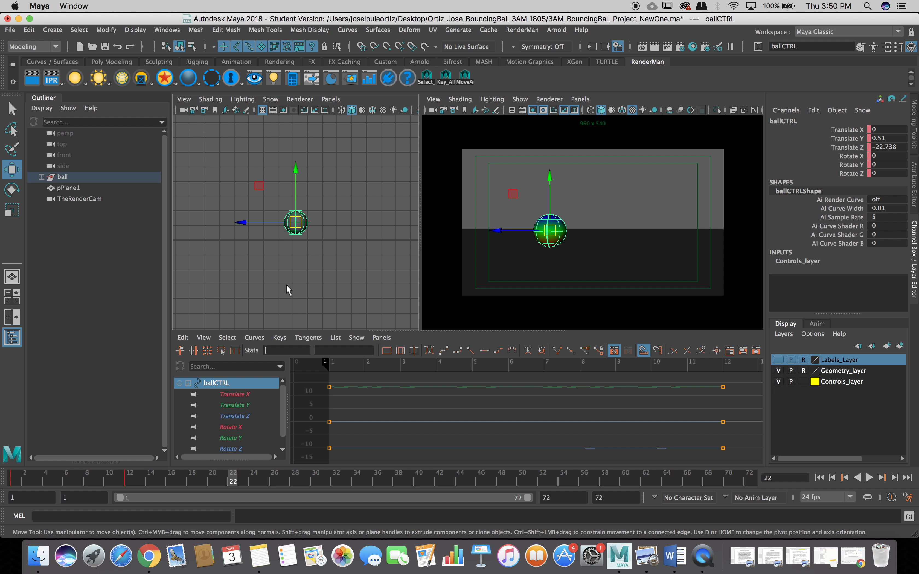
{"action": "key", "text": "super+z"}
{"action": "scroll", "coordinate": [299, 282], "scroll_direction": "down", "scroll_amount": 5}
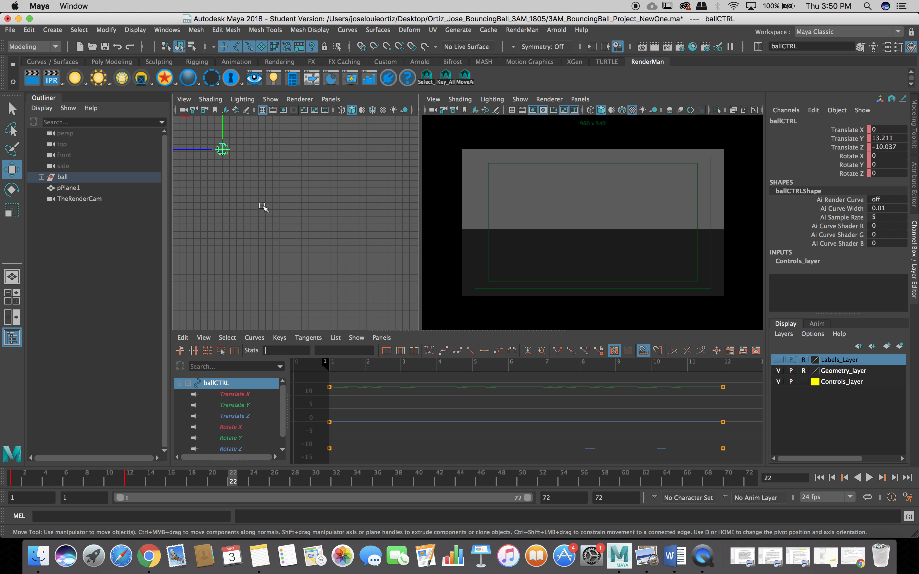
{"action": "left_click_drag", "start_coordinate": [222, 150], "coordinate": [311, 227]}
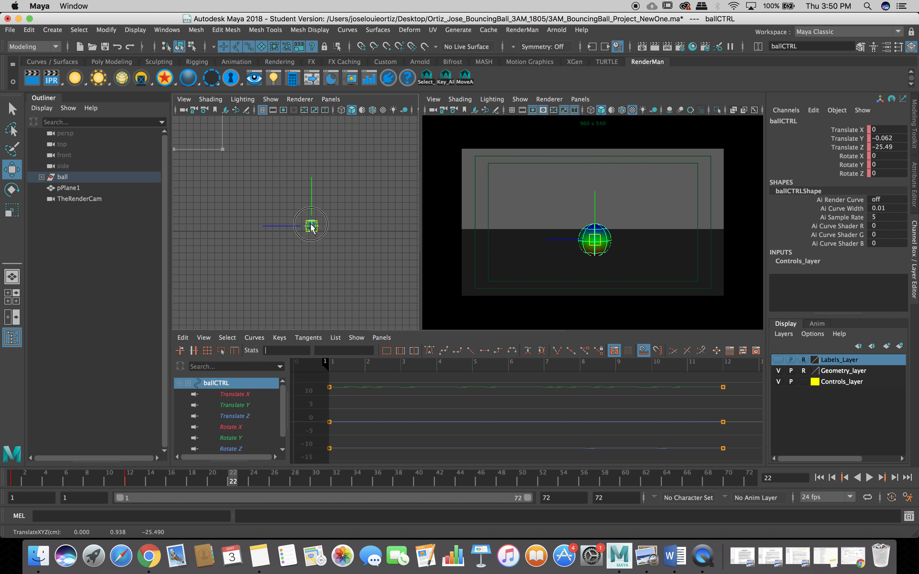
{"action": "key", "text": "super+z"}
Move the ball control down to ground contact at about Translate Y 0.033 and Translate Z -21.982 and key it at frame 22
{"action": "left_click_drag", "start_coordinate": [229, 155], "coordinate": [290, 226]}
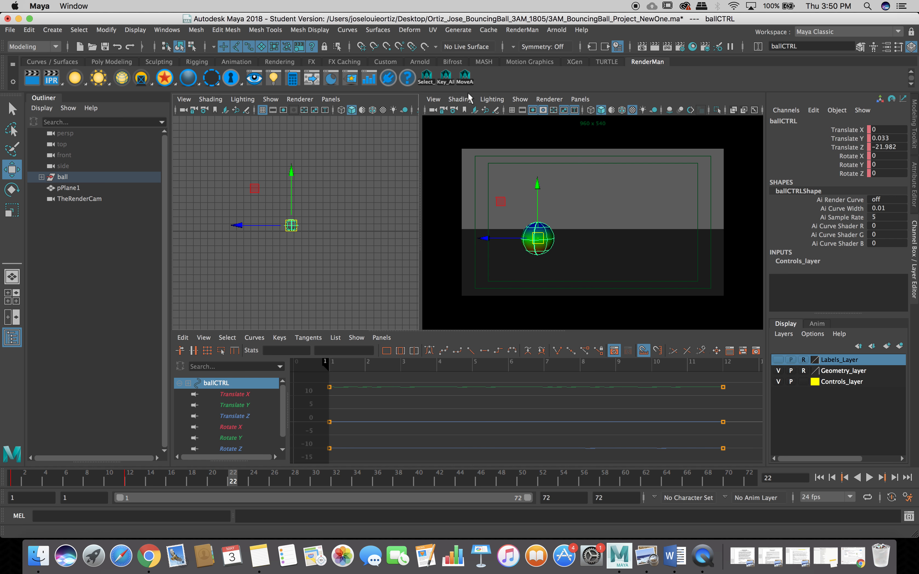
{"action": "key", "text": "s"}
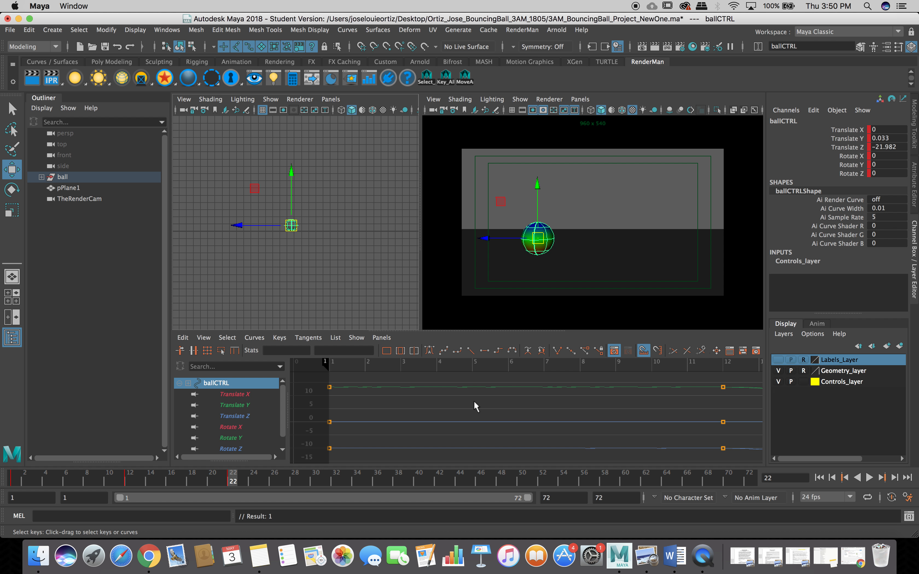
{"action": "scroll", "coordinate": [486, 411], "scroll_direction": "down", "scroll_amount": 2}
{"action": "scroll", "coordinate": [492, 414], "scroll_direction": "down", "scroll_amount": 2}
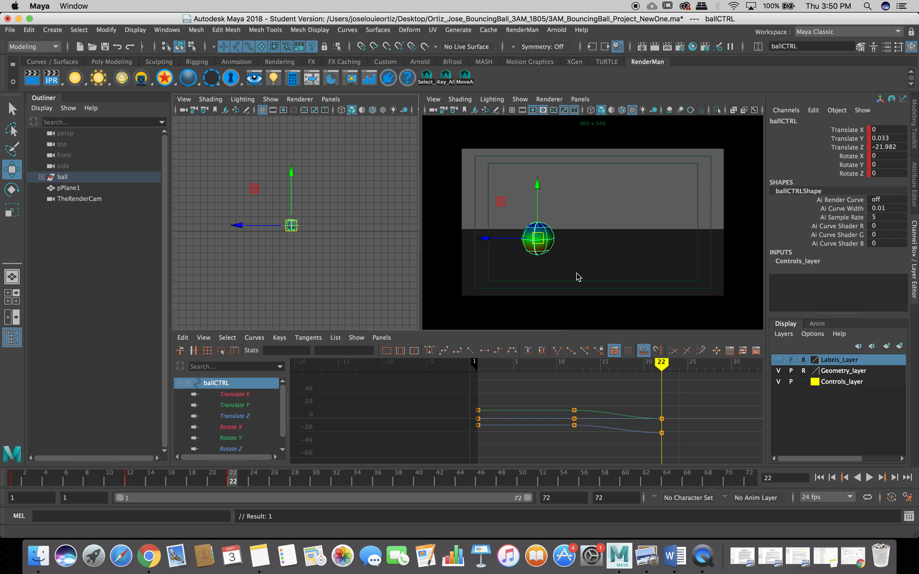
Play the animation in the full-size camera view, rewind to frame 1, and return to the multi-view layout
{"action": "key", "text": "space"}
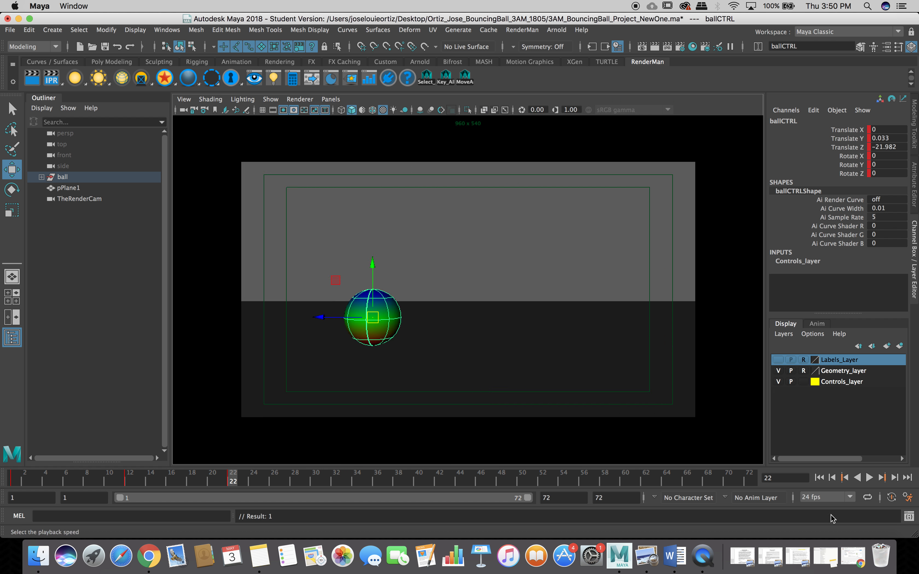
{"action": "left_click", "coordinate": [870, 479]}
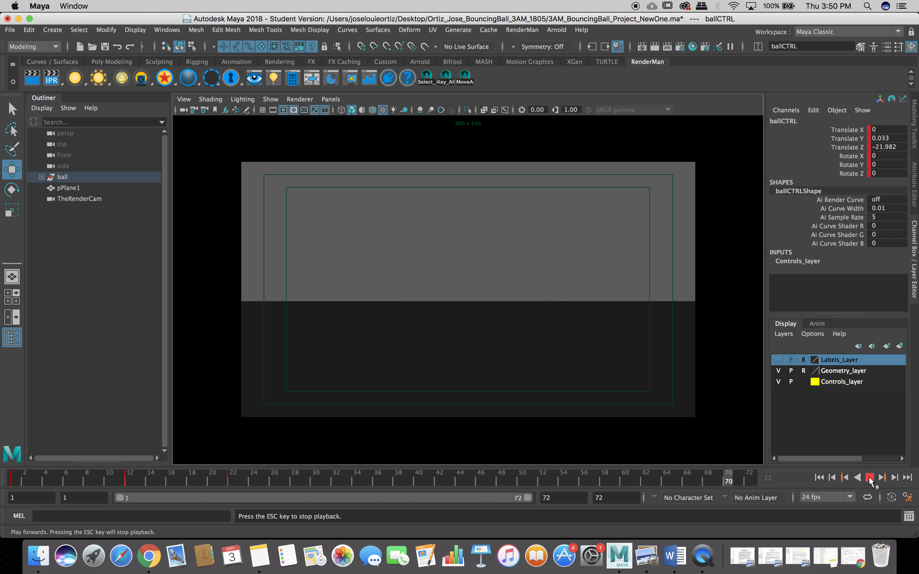
{"action": "left_click", "coordinate": [870, 479]}
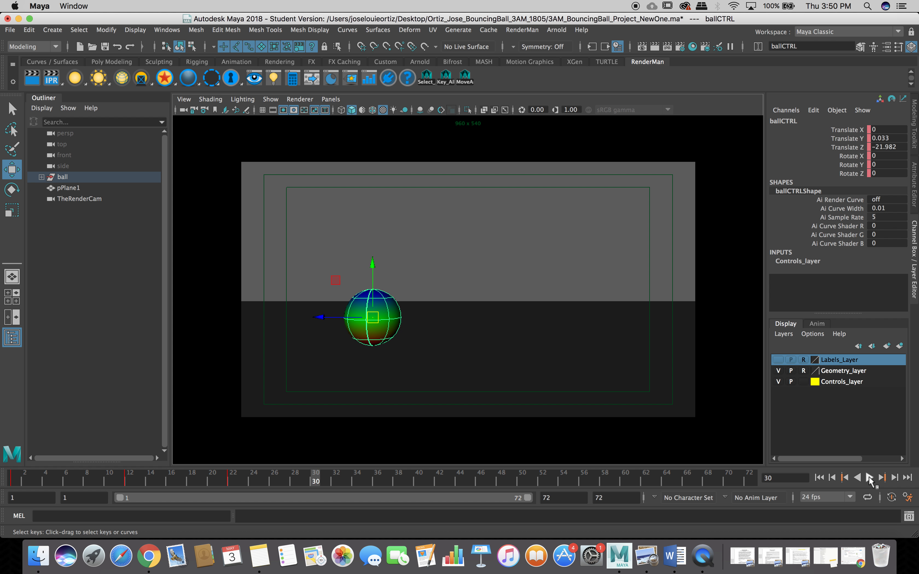
{"action": "left_click", "coordinate": [819, 478]}
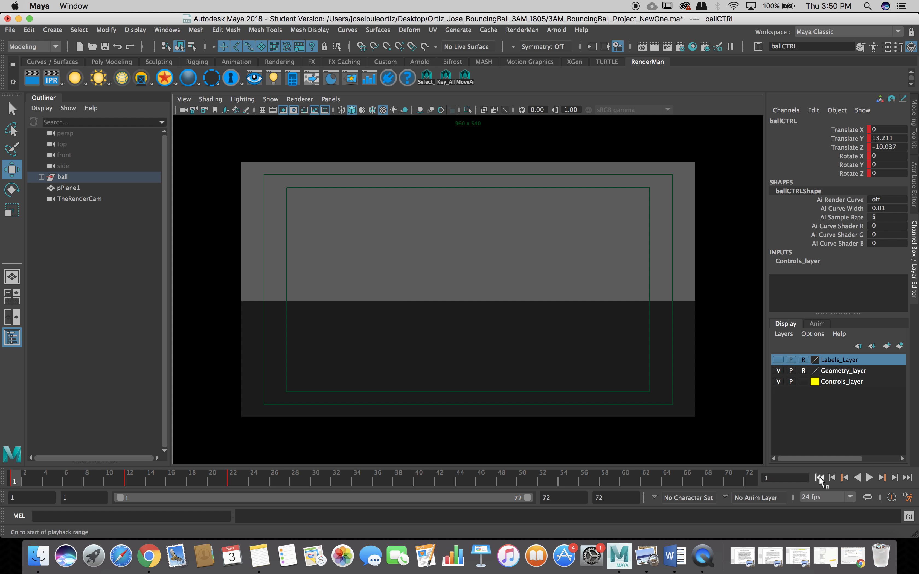
{"action": "key", "text": "space"}
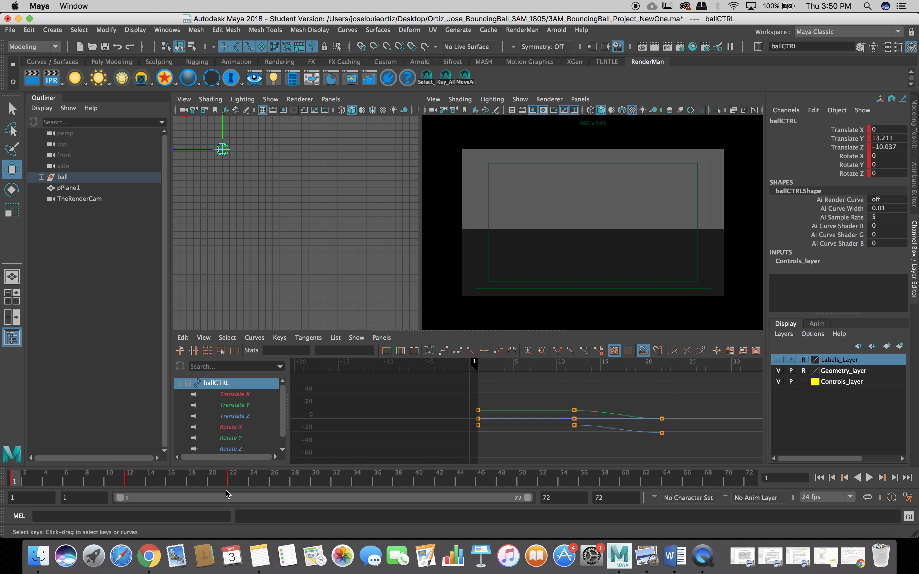
Scrub between frames 13 and 22 to examine the ball's fall toward the ground
{"action": "left_click", "coordinate": [231, 483]}
{"action": "left_click_drag", "start_coordinate": [230, 487], "coordinate": [155, 486]}
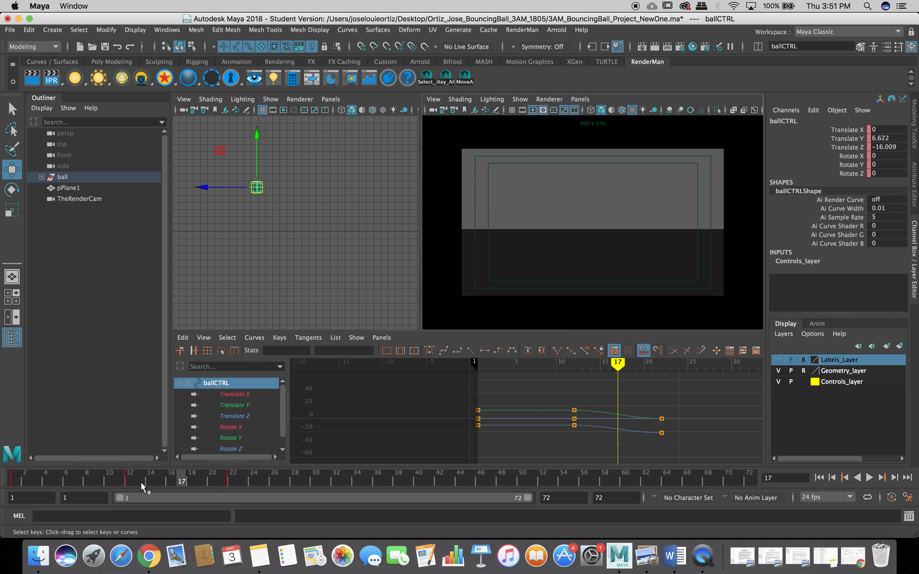
{"action": "left_click", "coordinate": [144, 483]}
{"action": "left_click", "coordinate": [222, 484]}
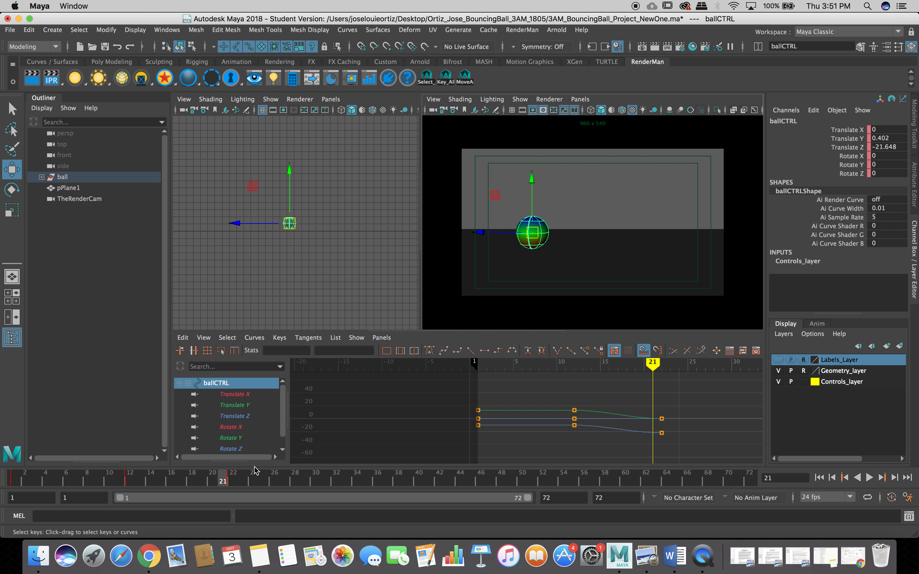
Replay the animation in the full-size camera view, rewind it, and return to the multi-view layout
{"action": "key", "text": "space"}
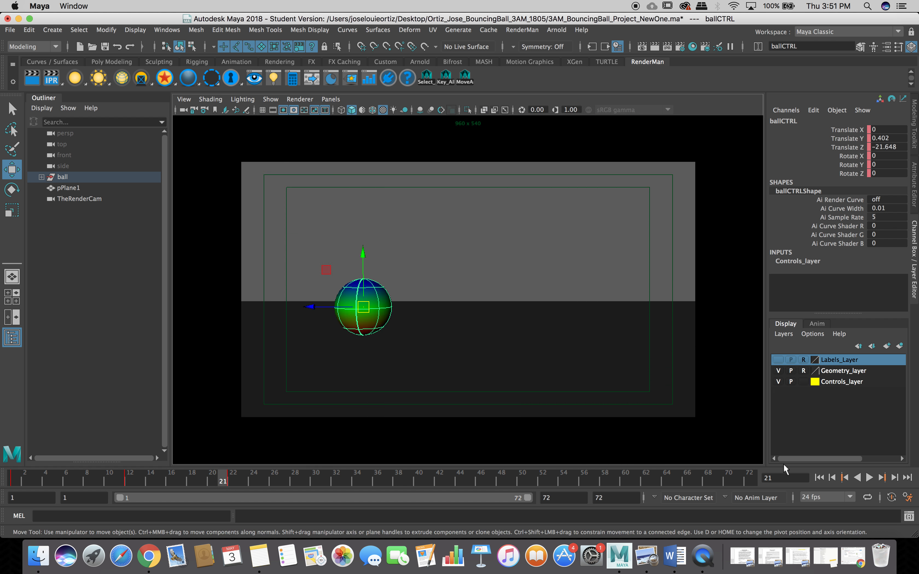
{"action": "left_click", "coordinate": [870, 477]}
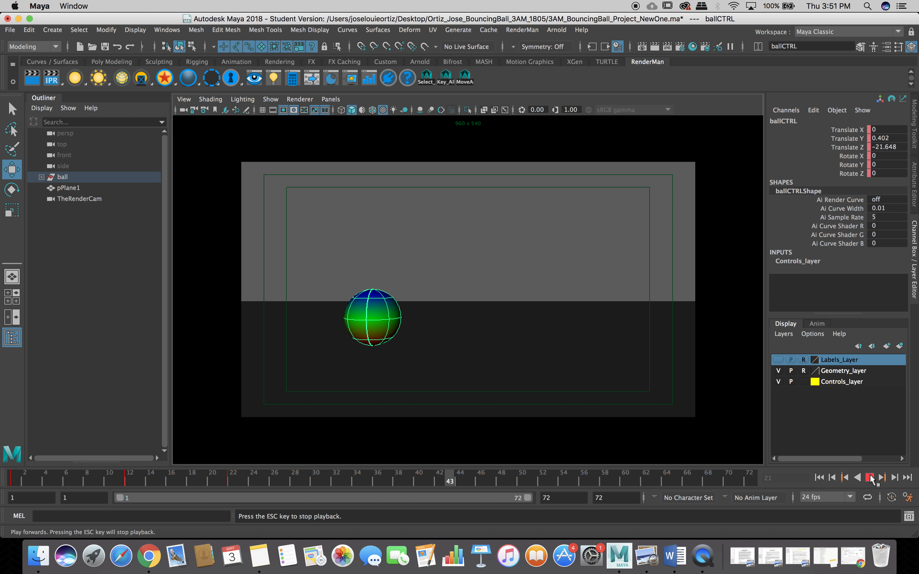
{"action": "left_click", "coordinate": [870, 477]}
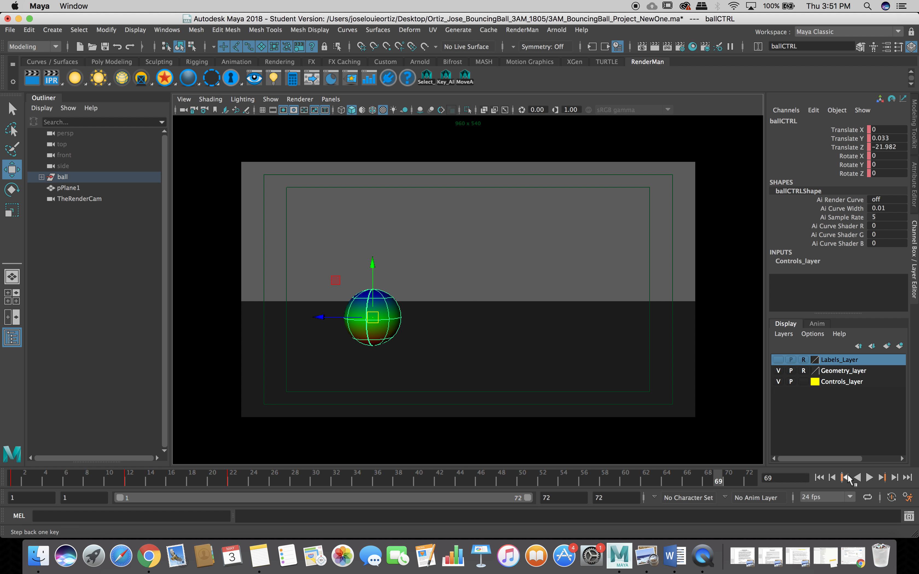
{"action": "left_click", "coordinate": [819, 478]}
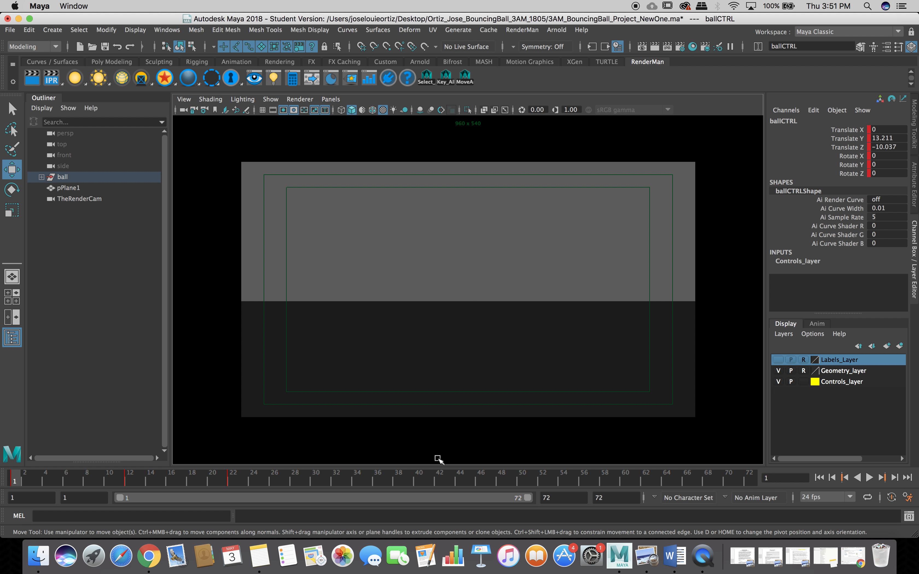
{"action": "key", "text": "space"}
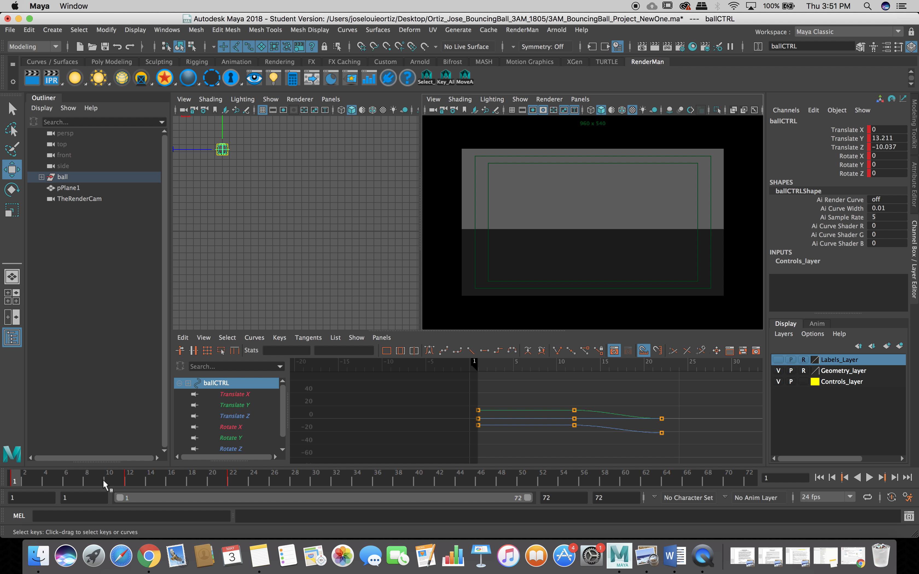
Compare the ball's poses at frames 12 and 22 and step back through the frames between them to examine the fall
{"action": "left_click", "coordinate": [134, 478]}
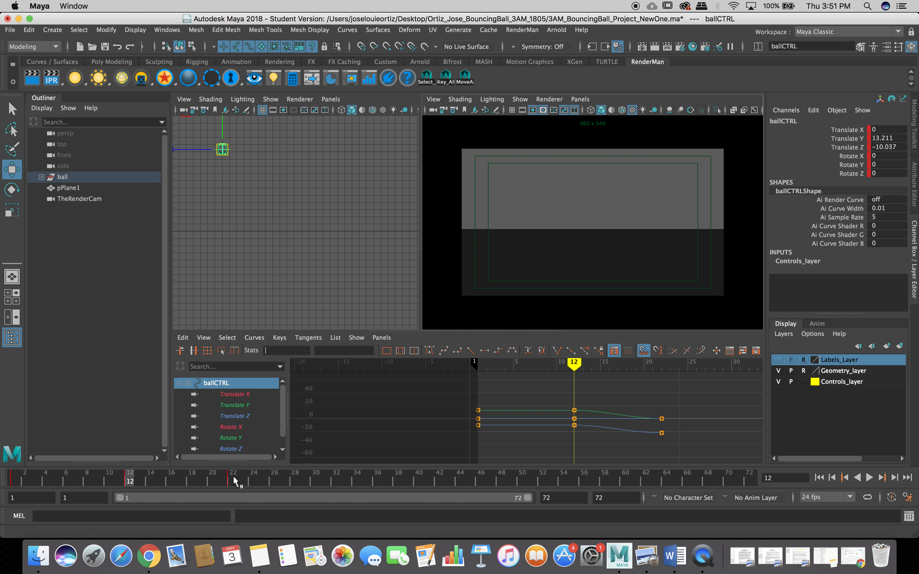
{"action": "left_click", "coordinate": [234, 480]}
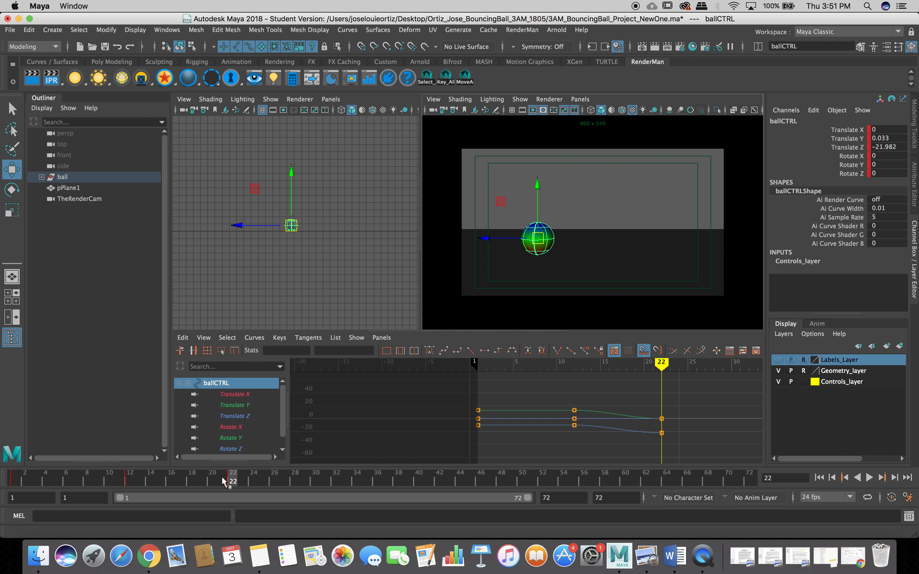
{"action": "left_click", "coordinate": [221, 480]}
{"action": "left_click", "coordinate": [208, 482]}
{"action": "left_click", "coordinate": [201, 480]}
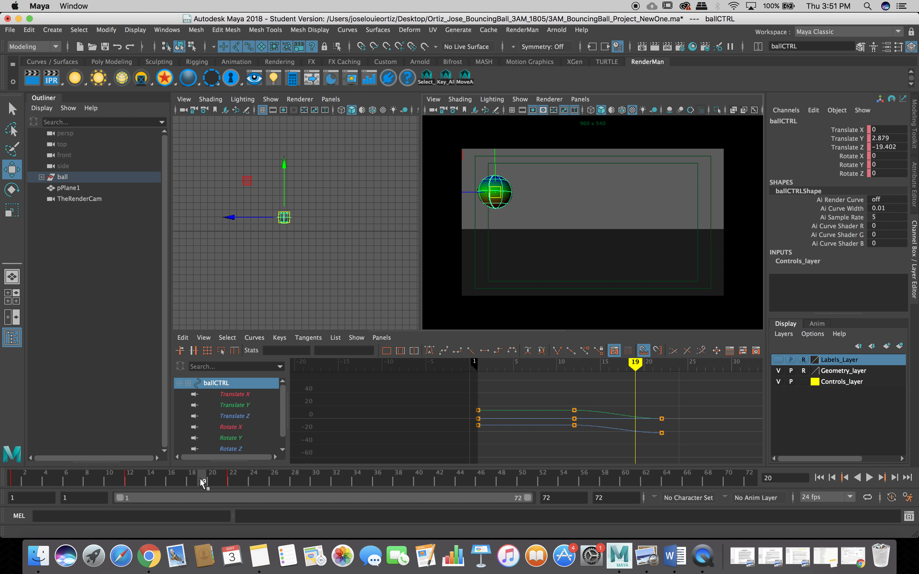
{"action": "left_click", "coordinate": [190, 480]}
{"action": "left_click", "coordinate": [176, 482]}
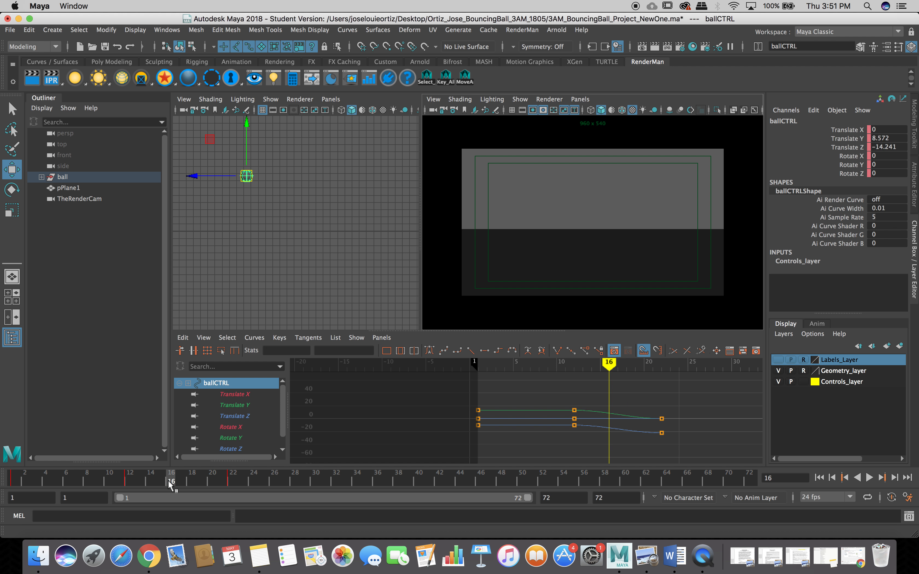
{"action": "left_click", "coordinate": [135, 480]}
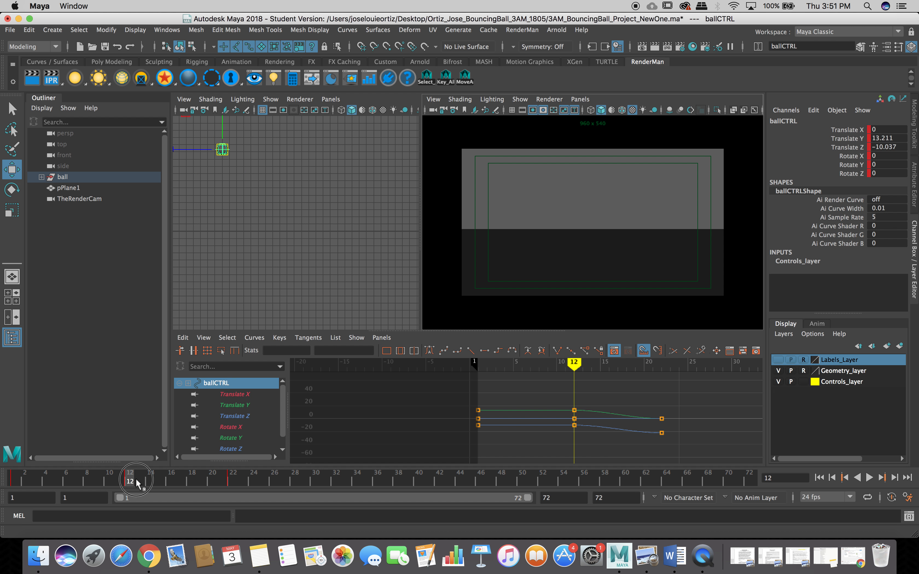
Go to frame 18 and set a key on all the ball controls at the ball's interpolated mid-fall position
{"action": "left_click", "coordinate": [138, 481]}
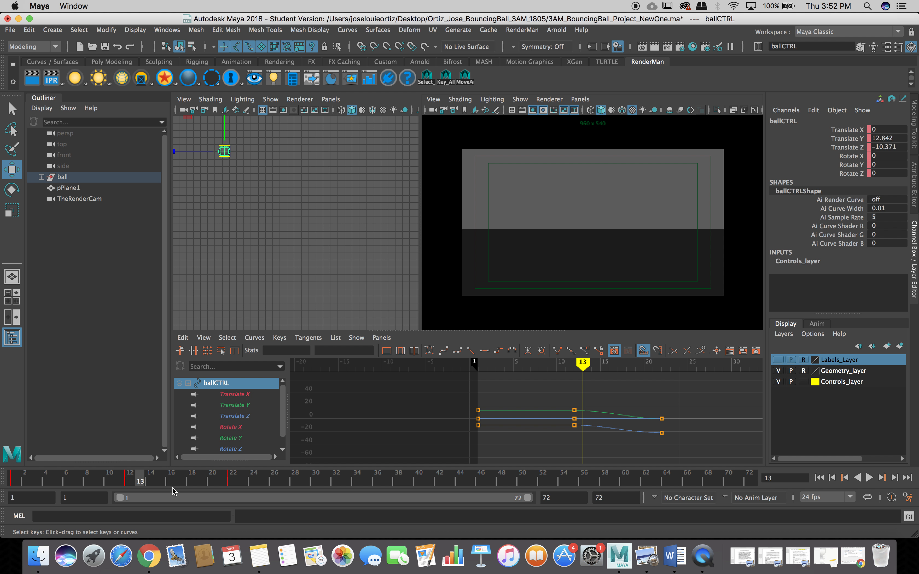
{"action": "left_click_drag", "start_coordinate": [163, 486], "coordinate": [191, 486]}
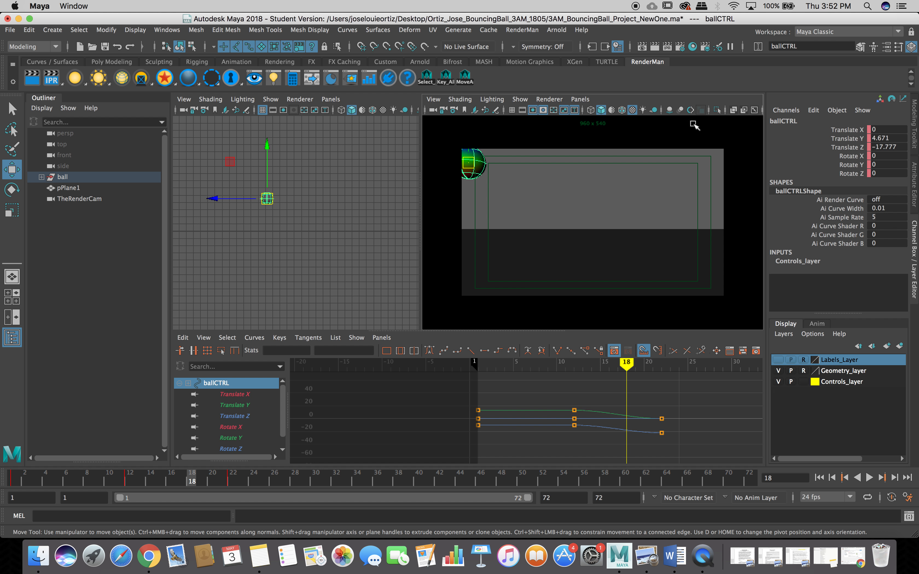
{"action": "left_click", "coordinate": [448, 76]}
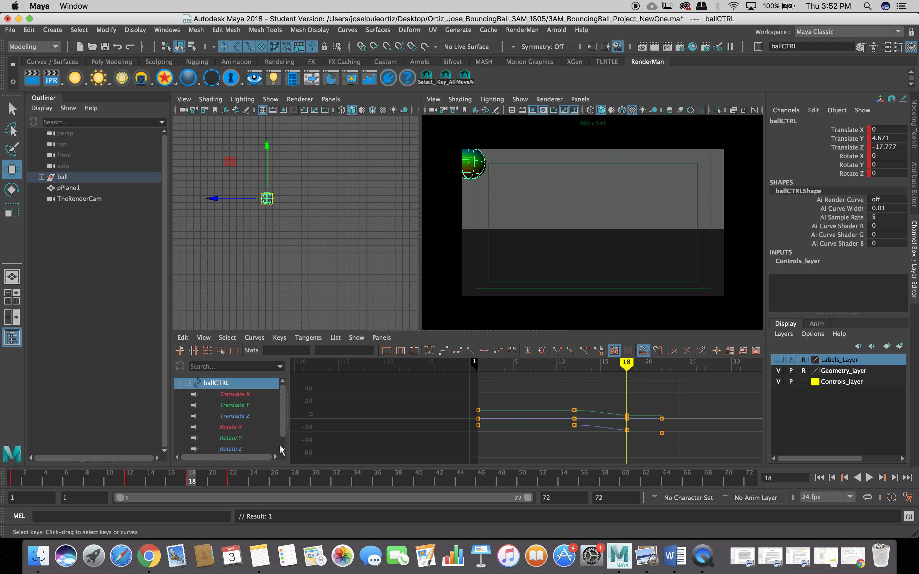
Step through frames 19 to 21 to check the ball's position after the frame 18 key
{"action": "left_click", "coordinate": [220, 481]}
{"action": "mouse_move", "coordinate": [220, 481]}
{"action": "left_mouse_down"}
{"action": "mouse_move", "coordinate": [233, 484]}
{"action": "mouse_move", "coordinate": [215, 480]}
{"action": "mouse_move", "coordinate": [224, 481]}
{"action": "left_mouse_up"}
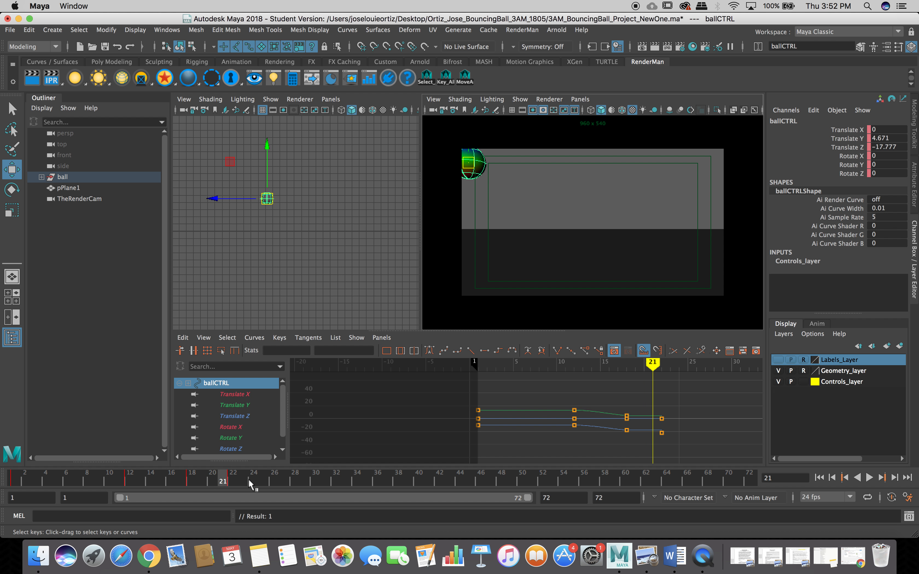
{"action": "left_click", "coordinate": [206, 482]}
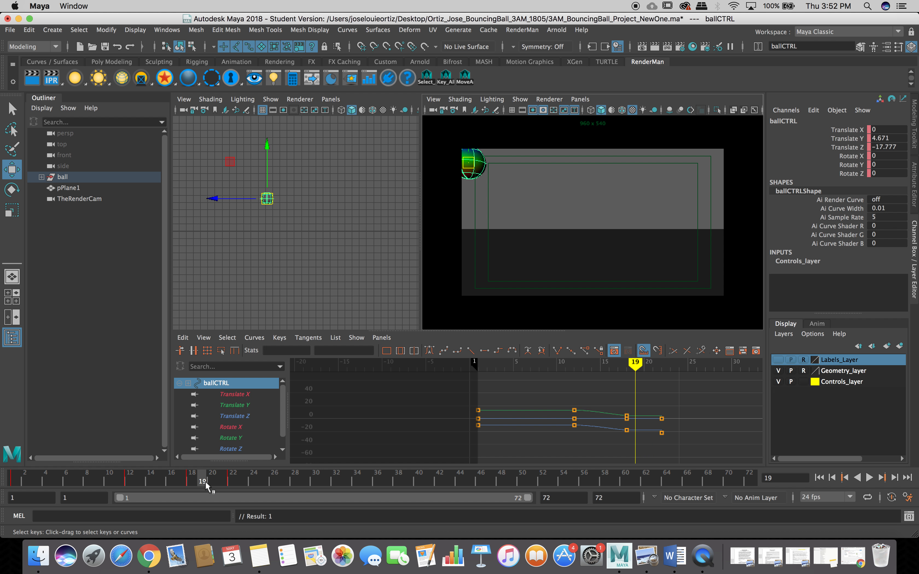
{"action": "left_click", "coordinate": [213, 482]}
Play the animation from frame 1 in the full-size camera view, rewind, and return to the multi-view layout
{"action": "key", "text": "space"}
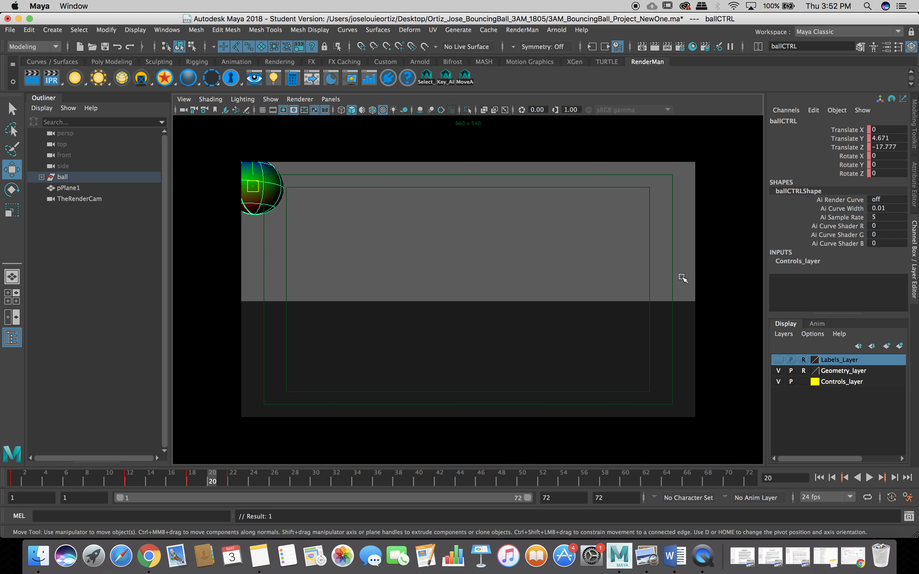
{"action": "left_click", "coordinate": [819, 478]}
{"action": "left_click", "coordinate": [869, 478]}
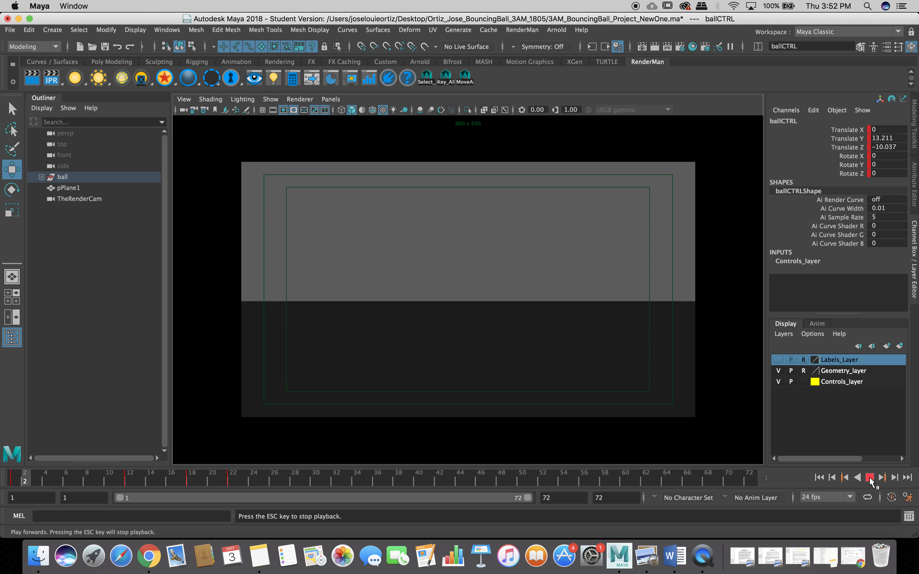
{"action": "left_click", "coordinate": [869, 478]}
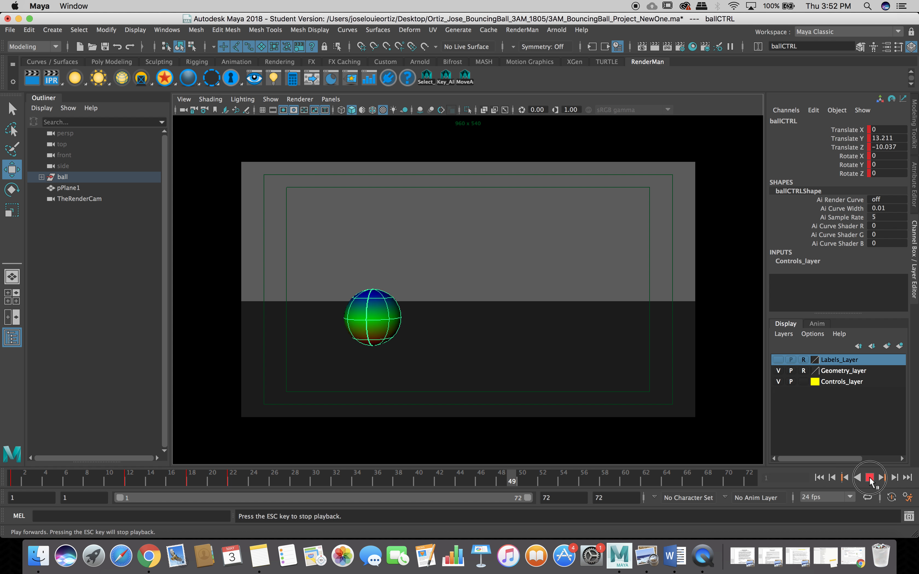
{"action": "left_click", "coordinate": [819, 478]}
{"action": "key", "text": "space"}
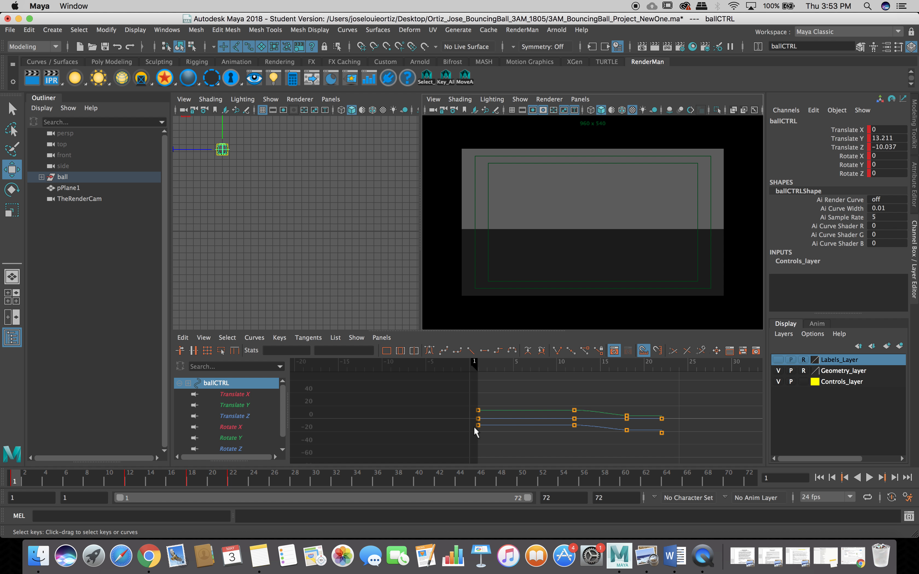
Step through frames 18 to 22 to check the fall, and set a key on all the ball controls at frame 21
{"action": "left_click", "coordinate": [190, 481]}
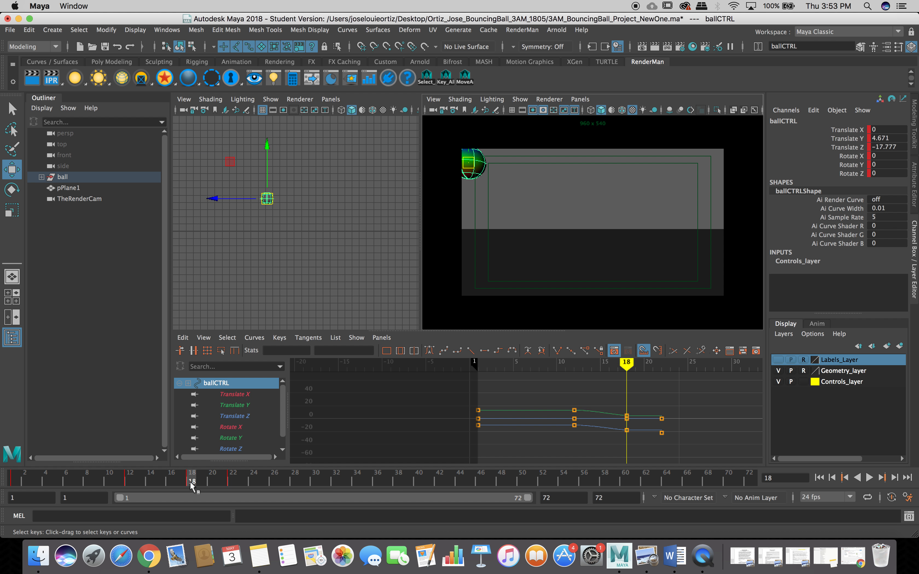
{"action": "left_click", "coordinate": [200, 483]}
{"action": "left_click", "coordinate": [212, 484]}
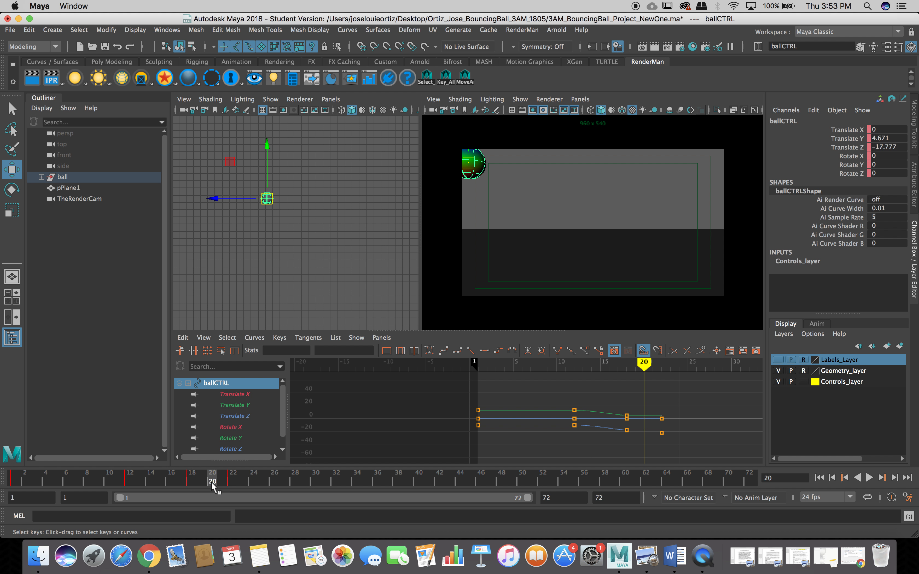
{"action": "left_click", "coordinate": [219, 483]}
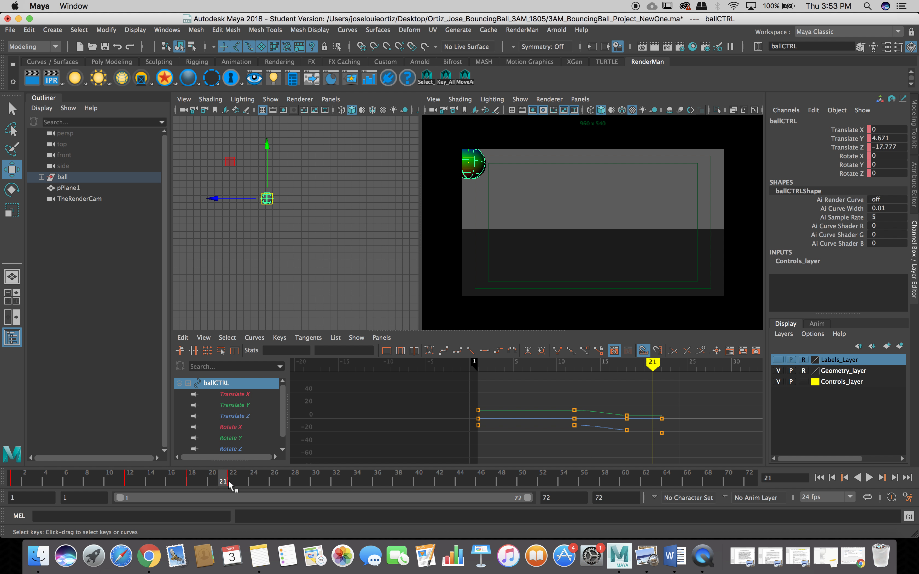
{"action": "left_click", "coordinate": [233, 483]}
{"action": "left_click", "coordinate": [222, 481]}
{"action": "left_click", "coordinate": [229, 481]}
{"action": "left_click", "coordinate": [213, 482]}
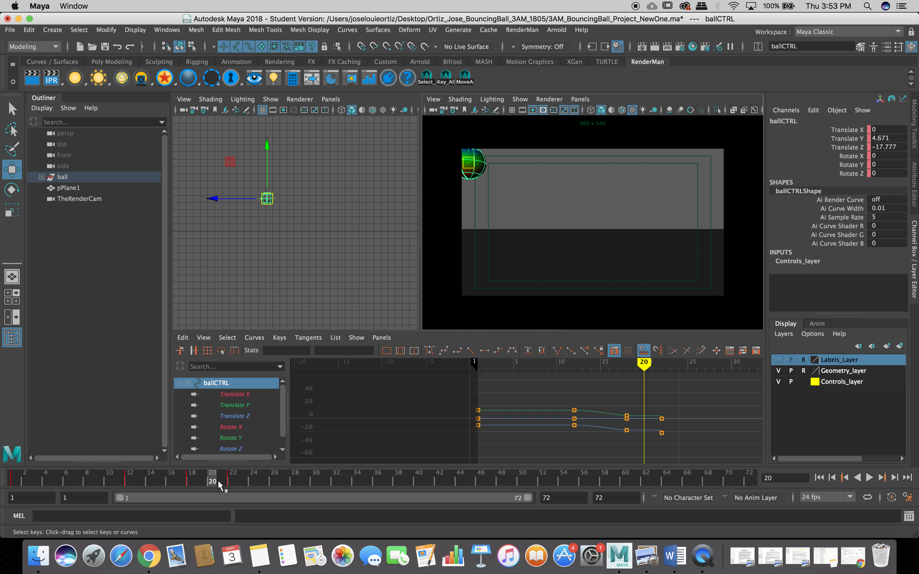
{"action": "left_click", "coordinate": [219, 482]}
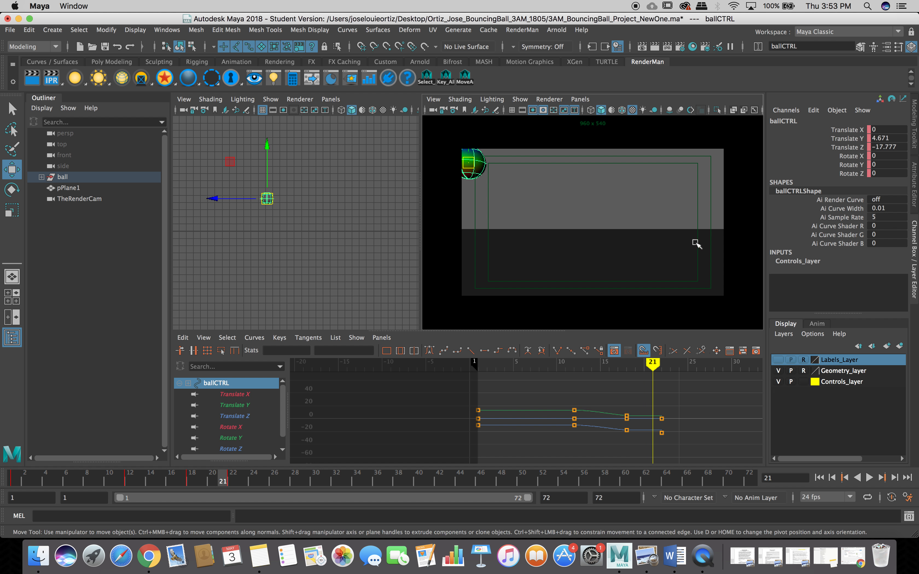
{"action": "left_click", "coordinate": [445, 78]}
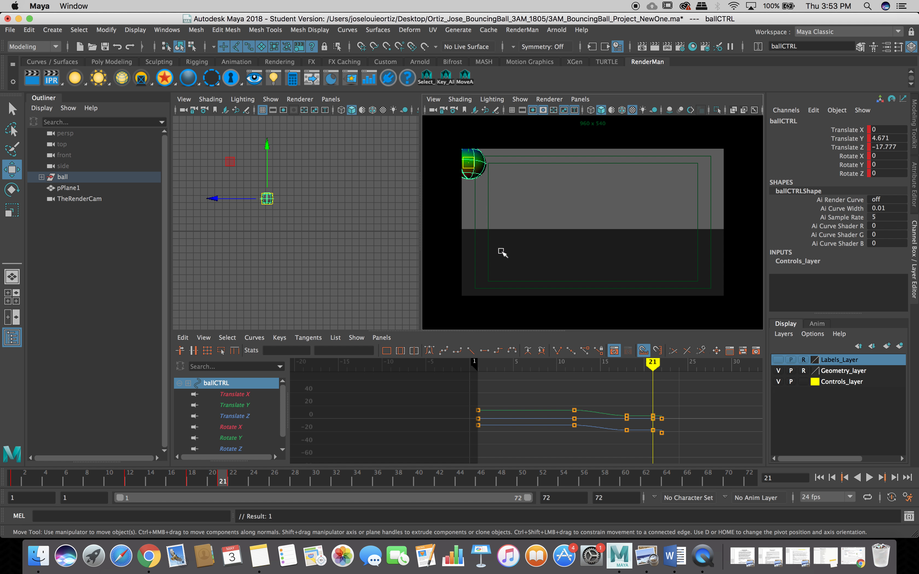
Play the animation from frame 1 in the full-size camera view, stop it, and return to the multi-view layout
{"action": "key", "text": "space"}
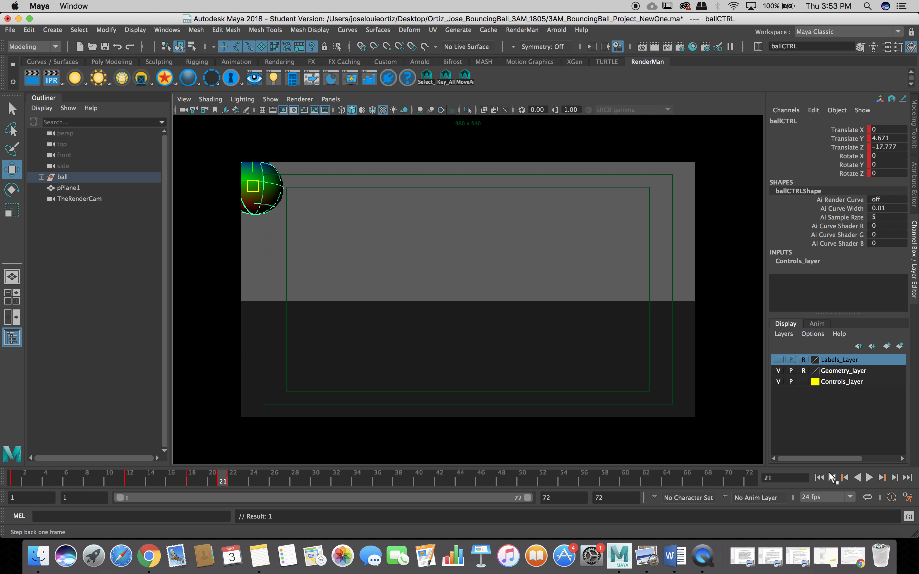
{"action": "left_click", "coordinate": [819, 478]}
{"action": "left_click", "coordinate": [869, 478]}
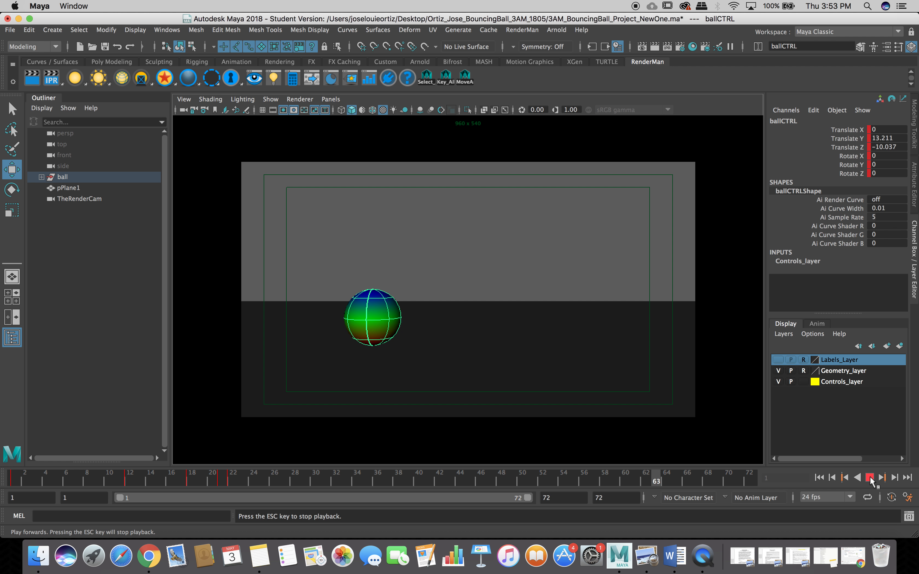
{"action": "left_click", "coordinate": [870, 478]}
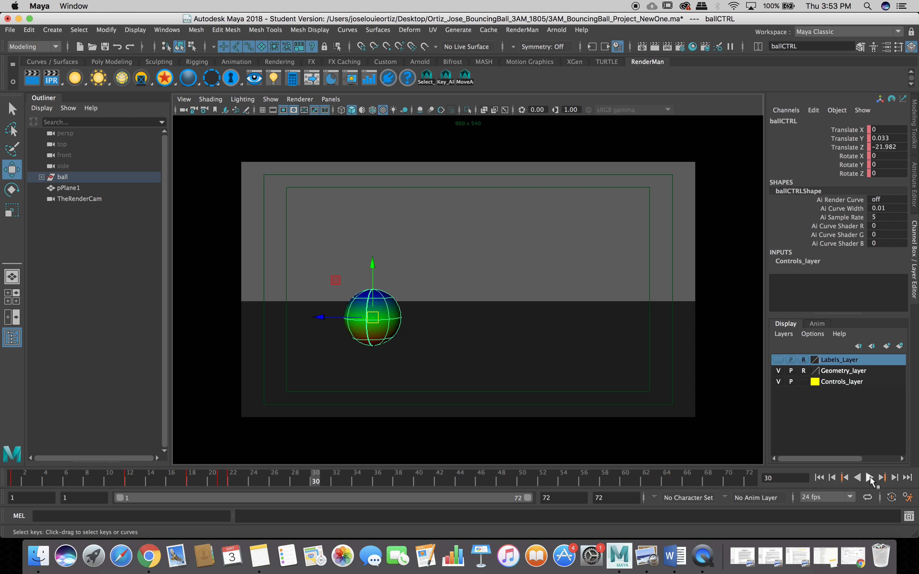
{"action": "key", "text": "space"}
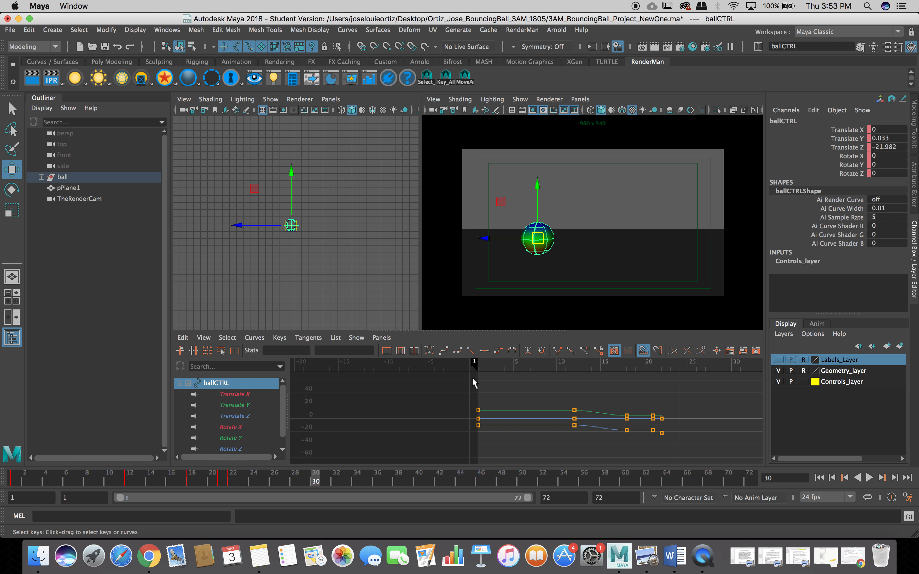
Delete the ball's keys at frames 21 and 18 from the timeline
{"action": "left_click", "coordinate": [222, 479]}
{"action": "right_click", "coordinate": [217, 481]}
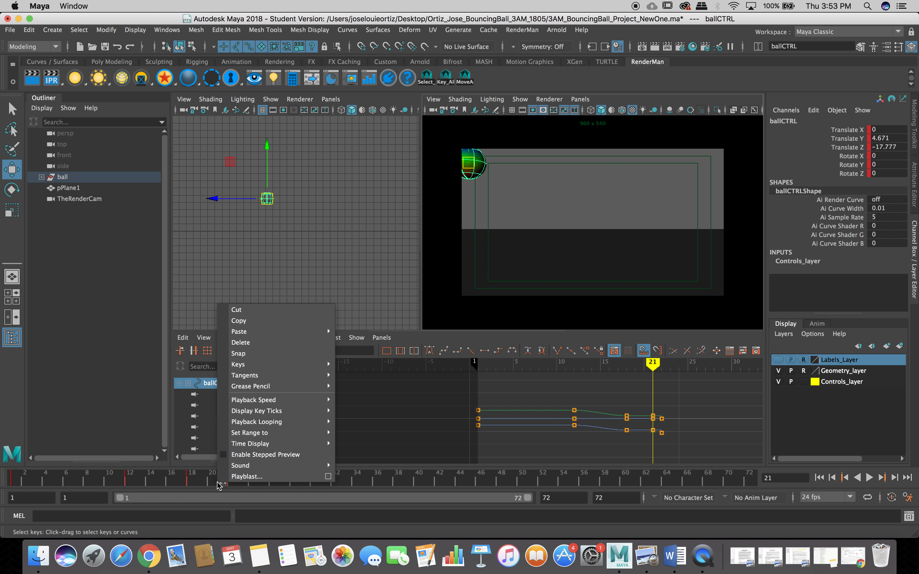
{"action": "left_click", "coordinate": [244, 343]}
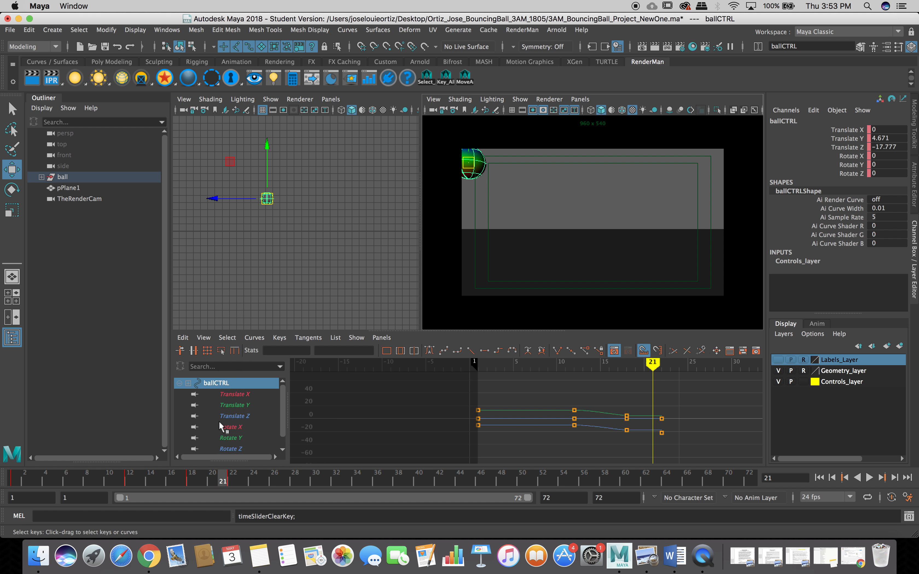
{"action": "right_click", "coordinate": [186, 478]}
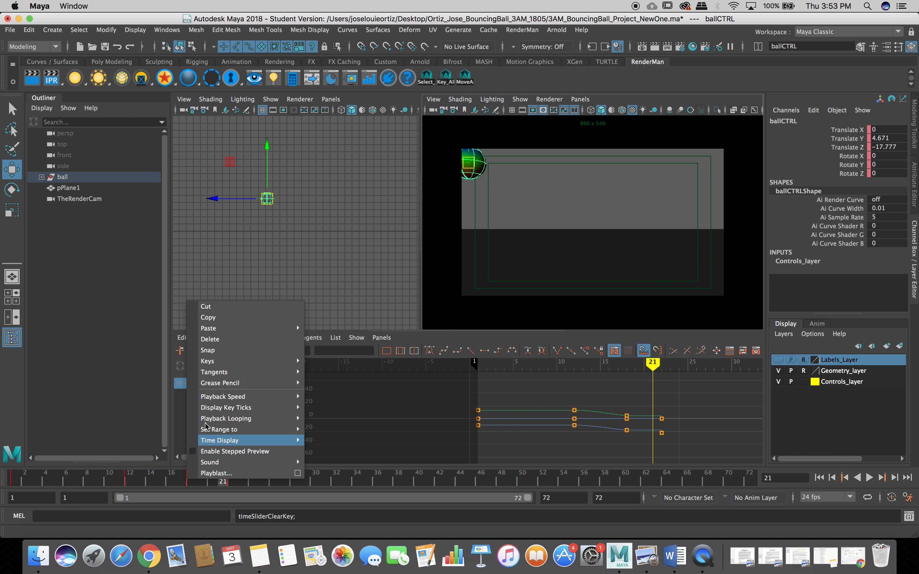
{"action": "left_click", "coordinate": [187, 486]}
{"action": "left_click", "coordinate": [187, 481]}
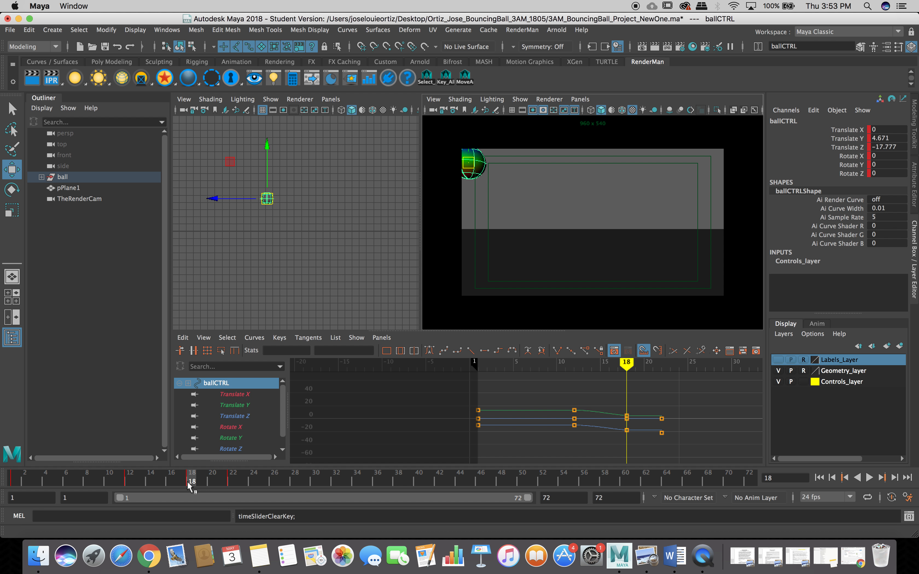
{"action": "right_click", "coordinate": [187, 481]}
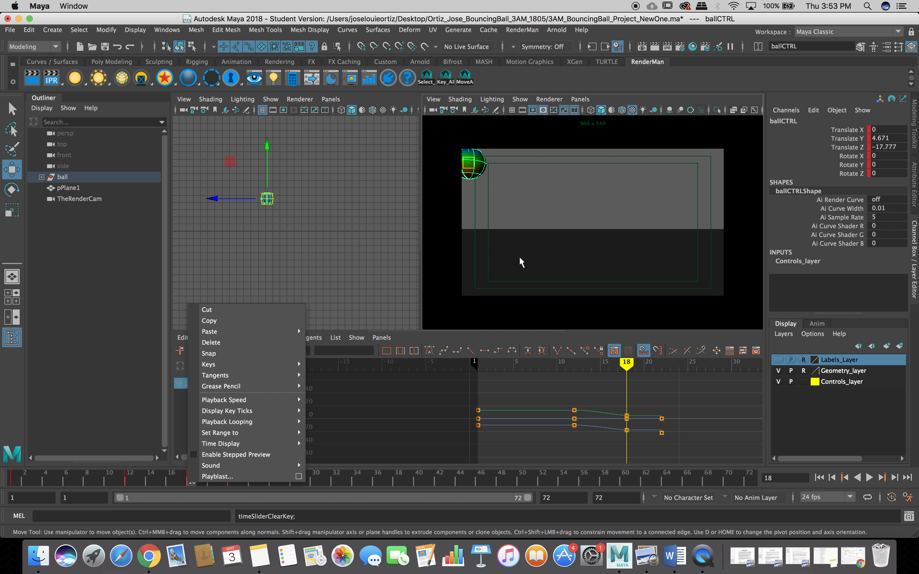
{"action": "left_click", "coordinate": [211, 342]}
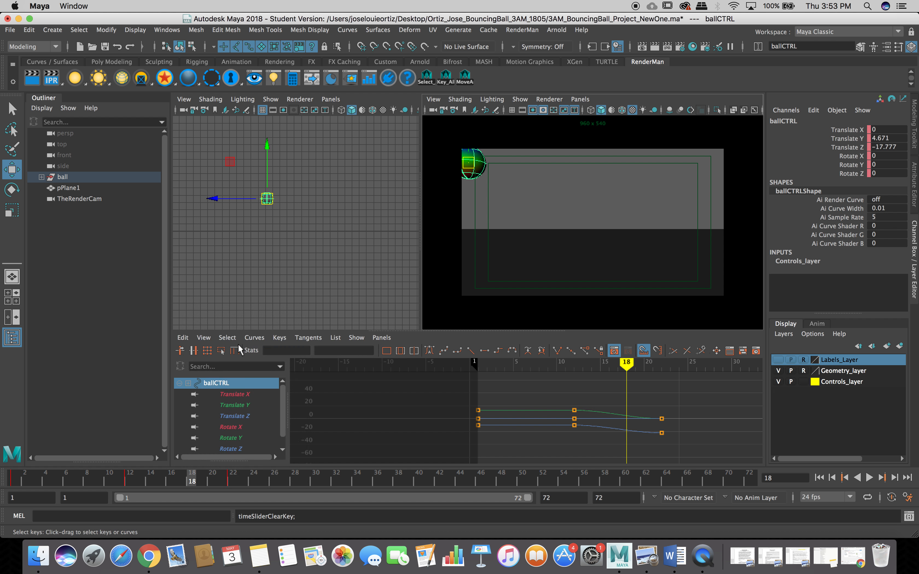
Review the fall by playing from frame 1 in the full-size camera view, then rewind and restore the multi-view layout
{"action": "key", "text": "space"}
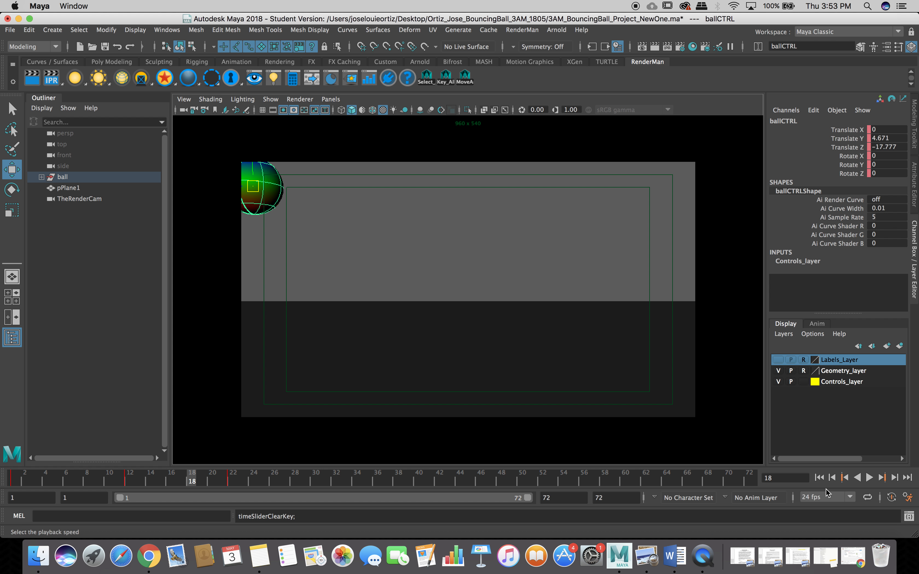
{"action": "left_click", "coordinate": [820, 477]}
{"action": "left_click", "coordinate": [870, 478]}
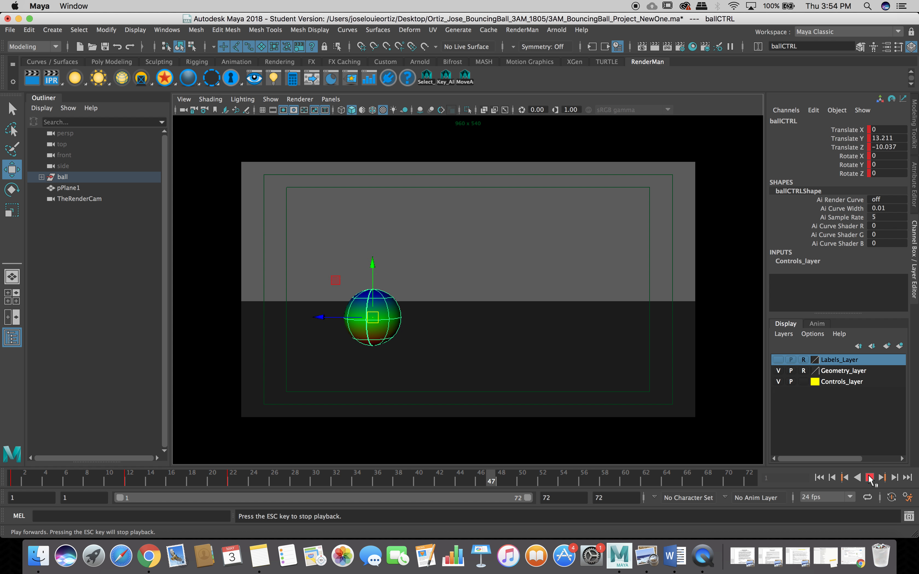
{"action": "left_click", "coordinate": [869, 479]}
{"action": "left_click", "coordinate": [819, 478]}
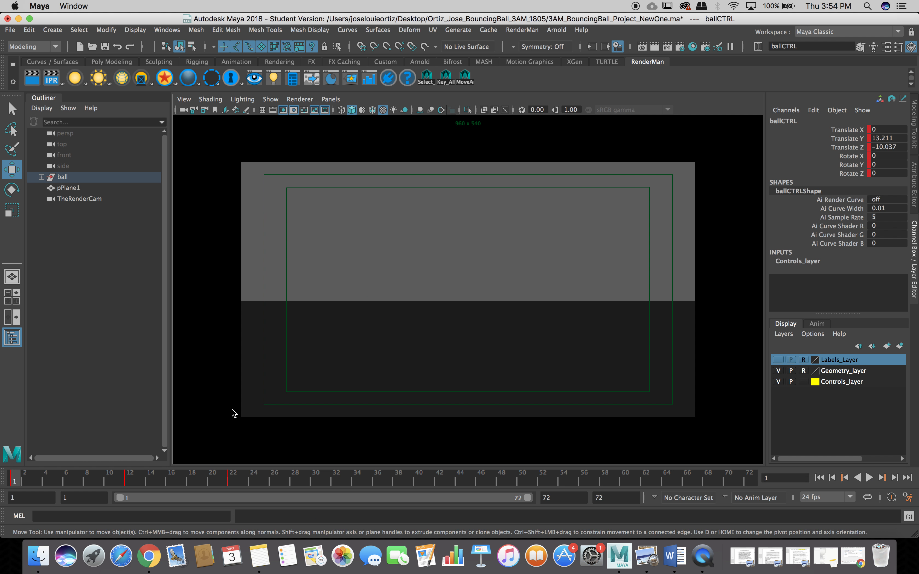
{"action": "key", "text": "space"}
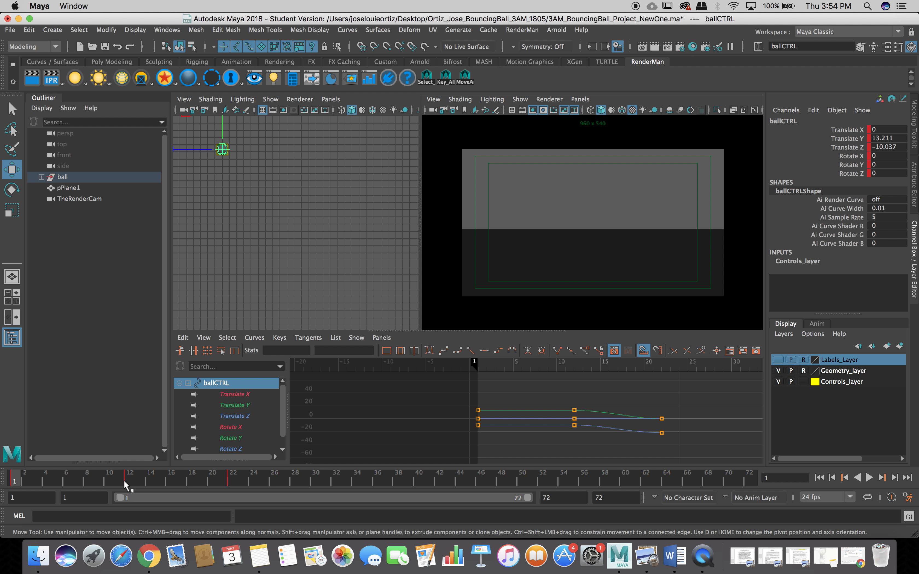
Set keys on all the ball controls at frame 15 in its interpolated pose and at frame 17 in the same pose
{"action": "left_click", "coordinate": [123, 479]}
{"action": "mouse_move", "coordinate": [103, 476]}
{"action": "left_mouse_down"}
{"action": "mouse_move", "coordinate": [111, 477]}
{"action": "mouse_move", "coordinate": [86, 477]}
{"action": "mouse_move", "coordinate": [161, 479]}
{"action": "left_mouse_up"}
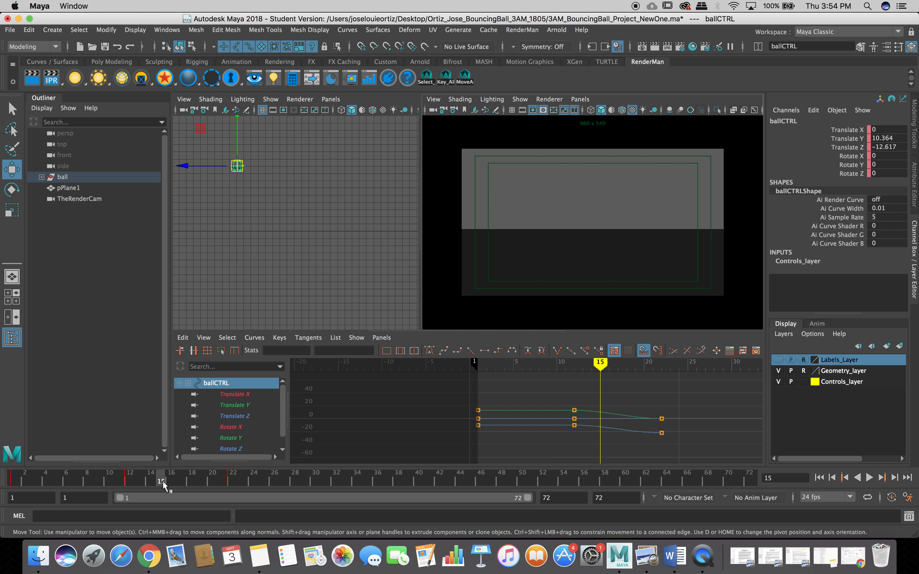
{"action": "right_click", "coordinate": [163, 485]}
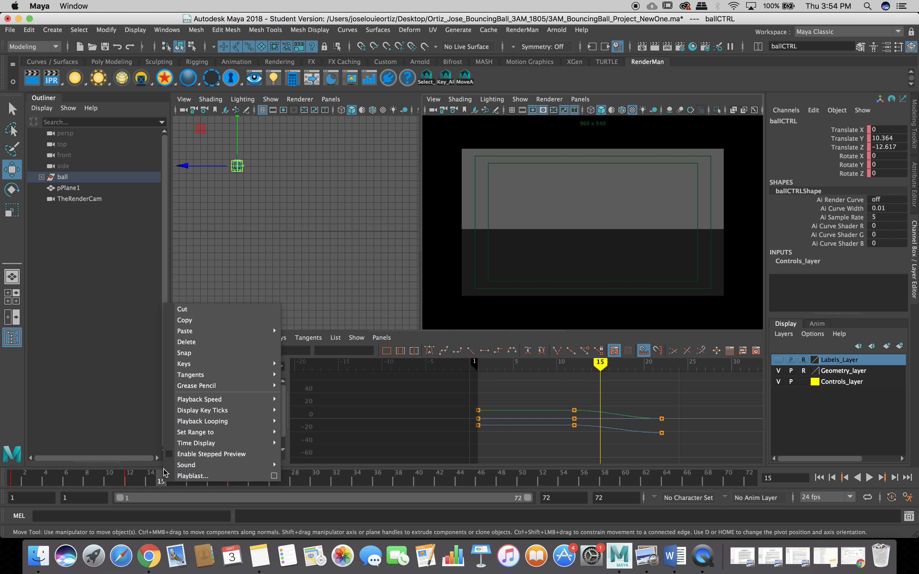
{"action": "mouse_move", "coordinate": [212, 364]}
{"action": "left_click", "coordinate": [448, 80]}
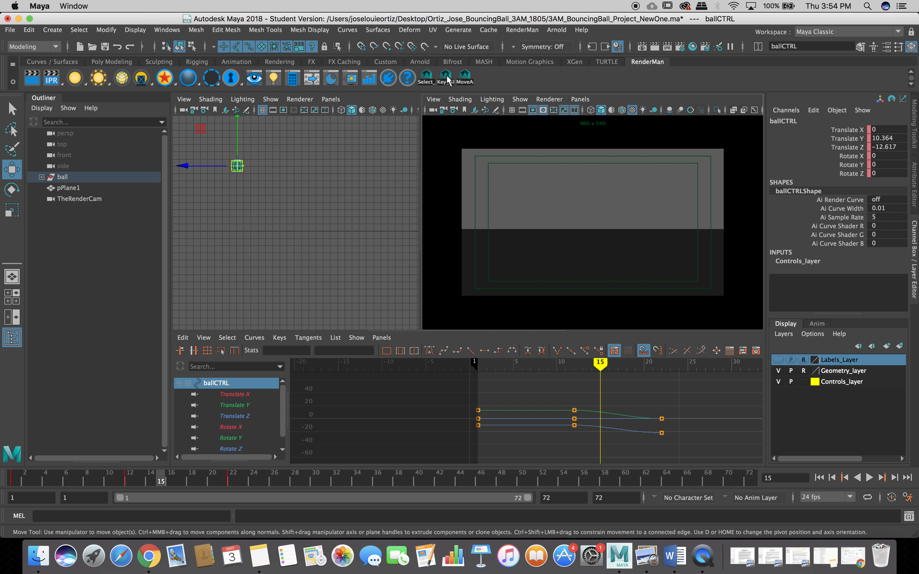
{"action": "left_click", "coordinate": [448, 81]}
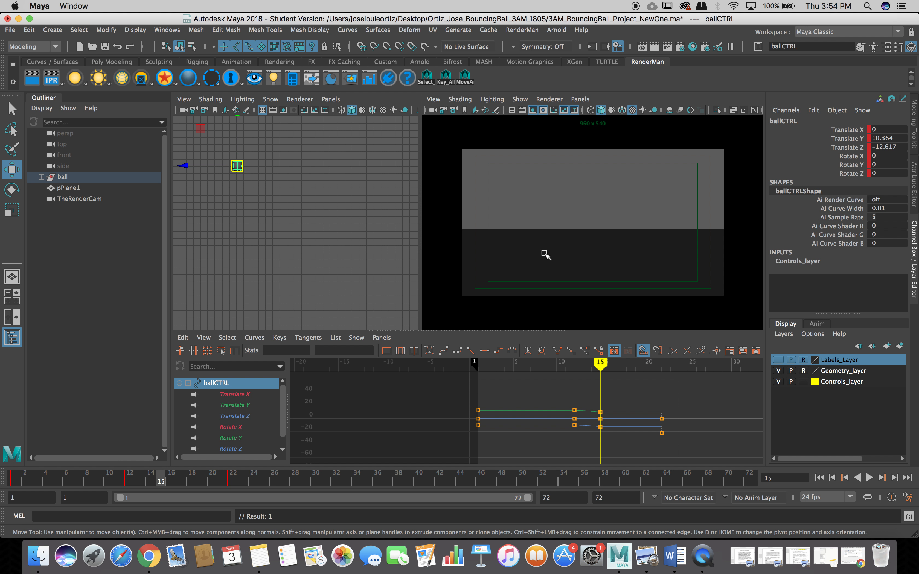
{"action": "left_click", "coordinate": [176, 480]}
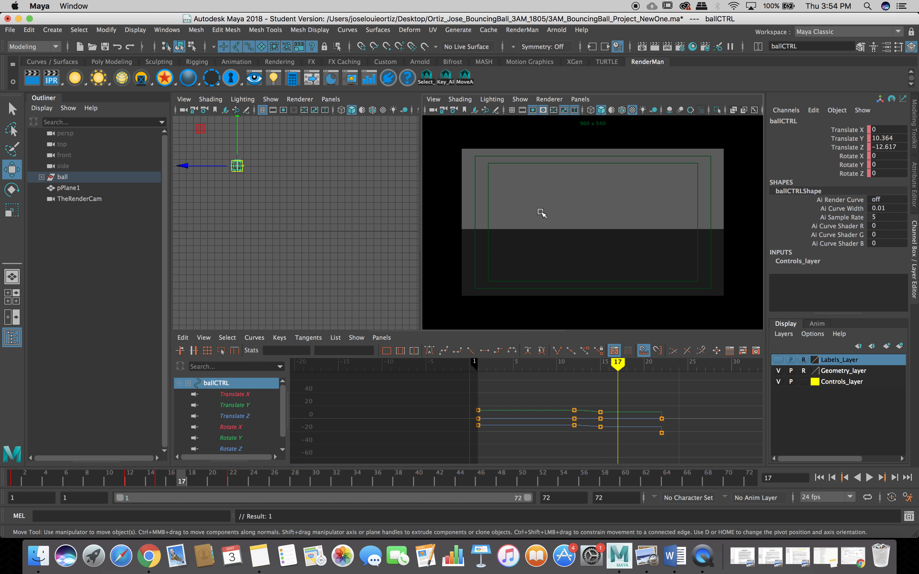
{"action": "left_click", "coordinate": [445, 77]}
Play the animation in the full-size camera view to check the keys at frames 15 and 17, and return to the multi-view layout
{"action": "key", "text": "space"}
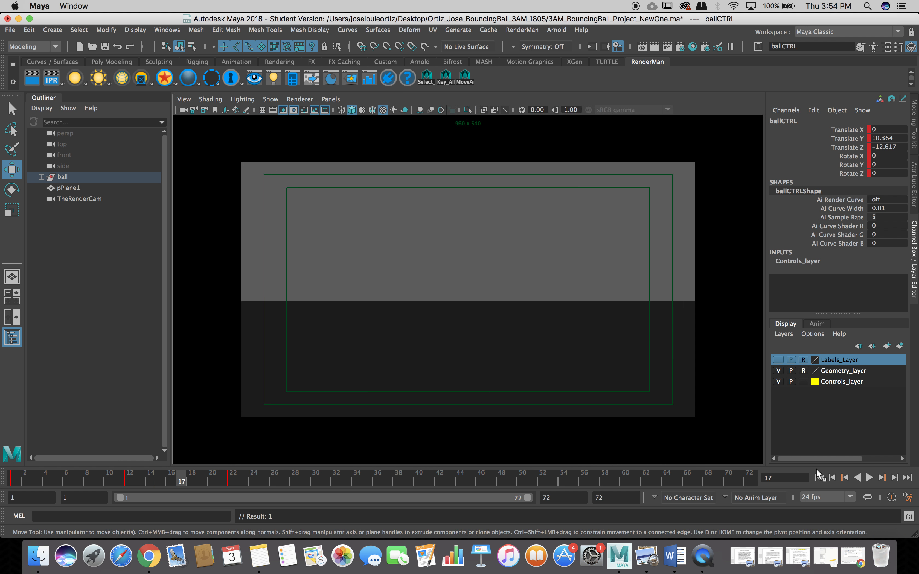
{"action": "left_click", "coordinate": [869, 478]}
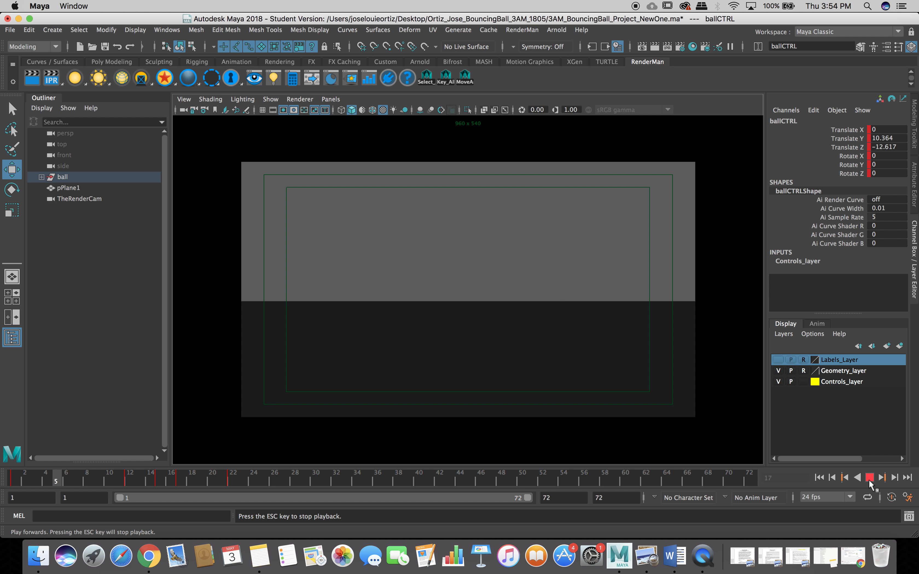
{"action": "left_click", "coordinate": [869, 479]}
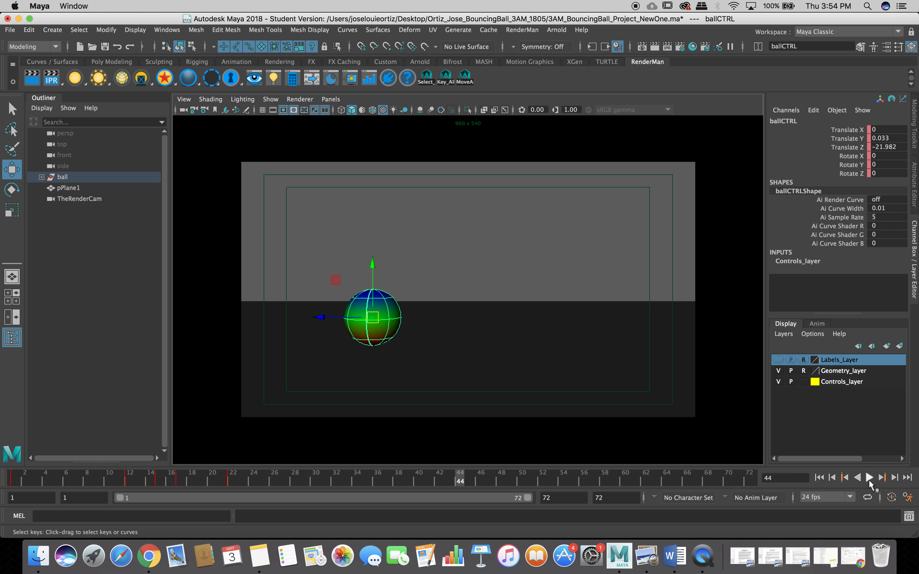
{"action": "key", "text": "space"}
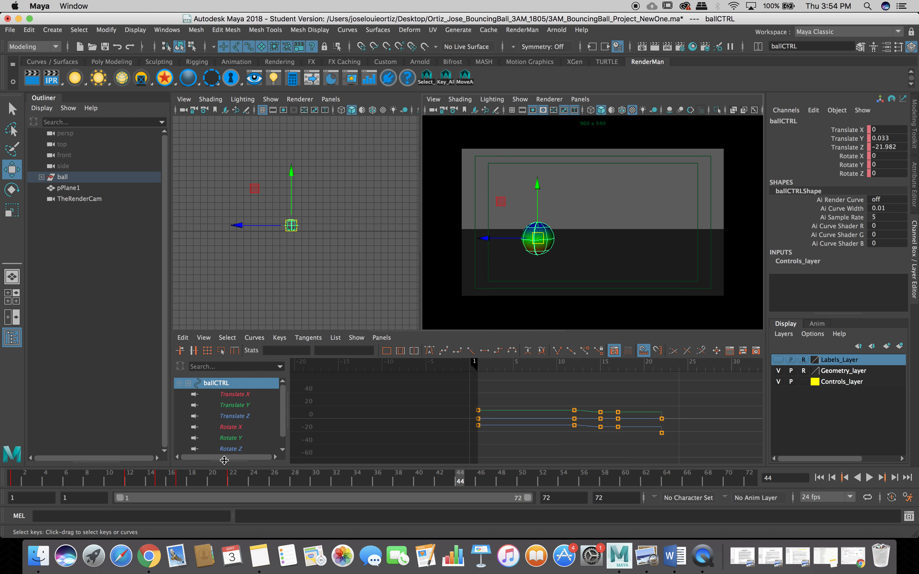
Go to frame 17 and delete the ball's key there from the timeline
{"action": "left_click", "coordinate": [151, 481]}
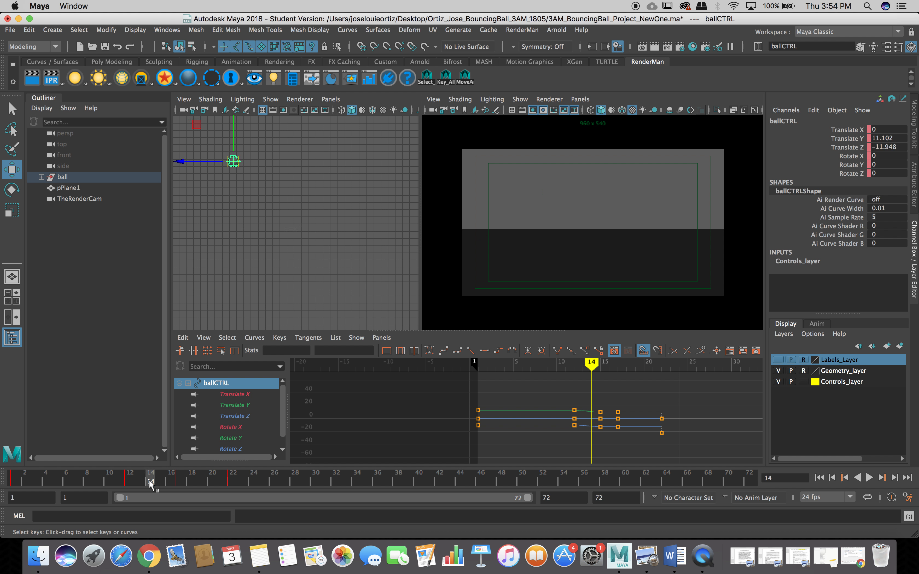
{"action": "left_click", "coordinate": [177, 481]}
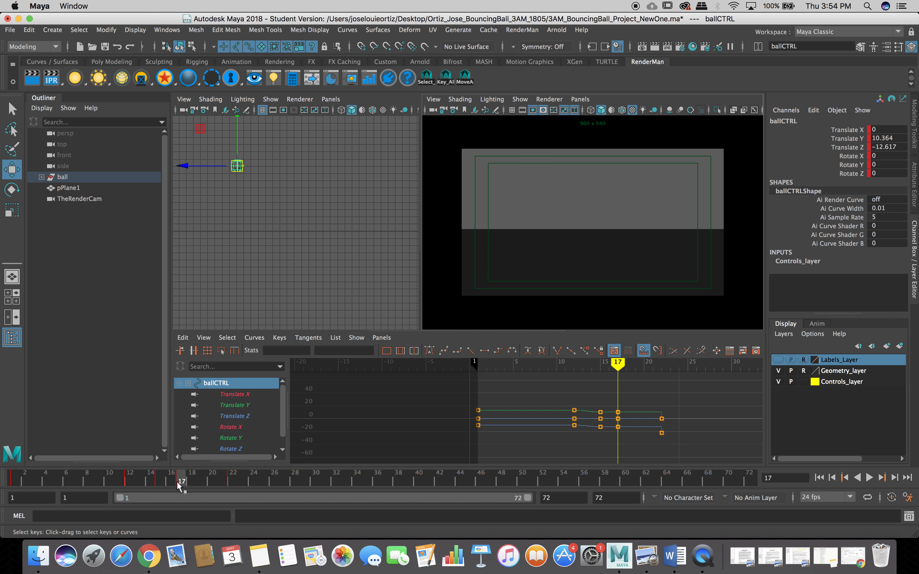
{"action": "right_click", "coordinate": [176, 482]}
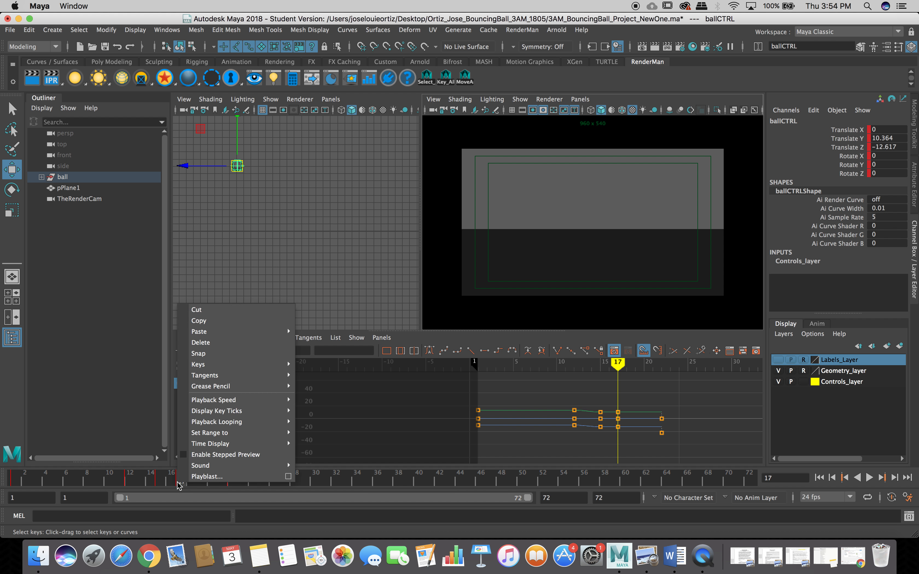
{"action": "left_click", "coordinate": [209, 343]}
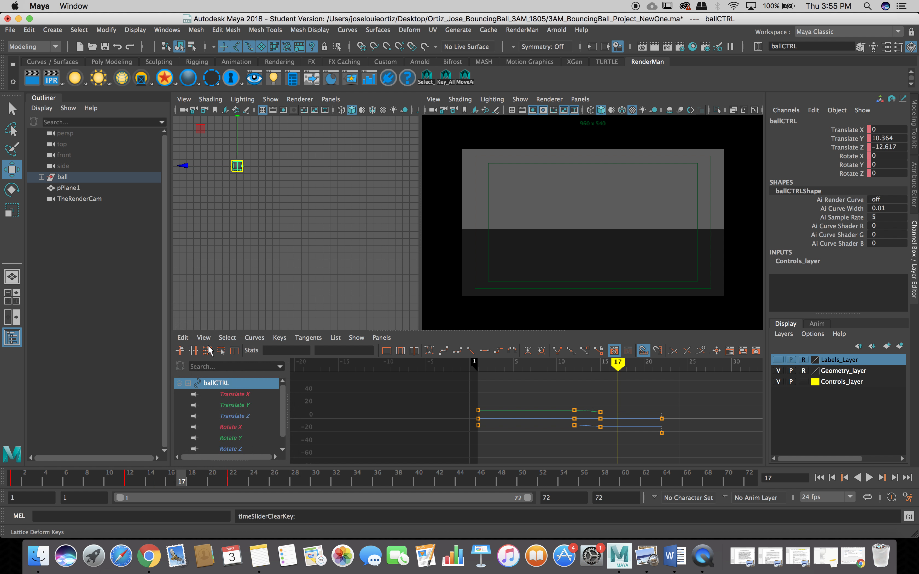
Go to frame 15 and delete the ball control's key there from the timeline
{"action": "left_click", "coordinate": [145, 480]}
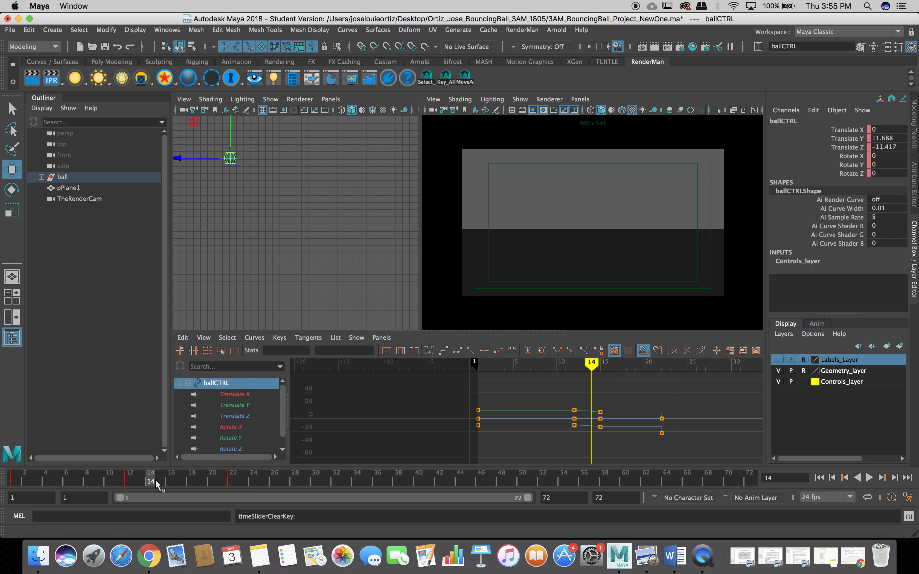
{"action": "left_click", "coordinate": [154, 480]}
{"action": "right_click", "coordinate": [155, 480]}
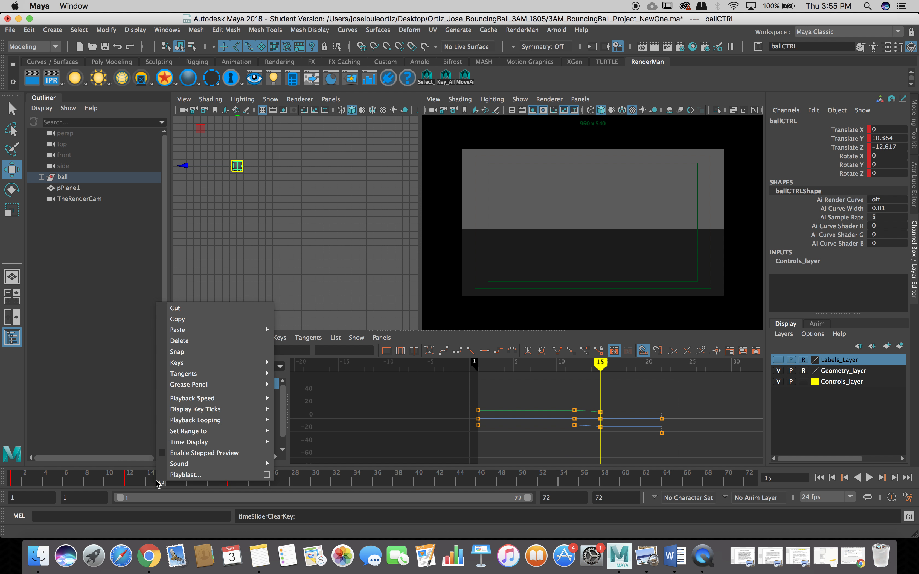
{"action": "left_click", "coordinate": [193, 341]}
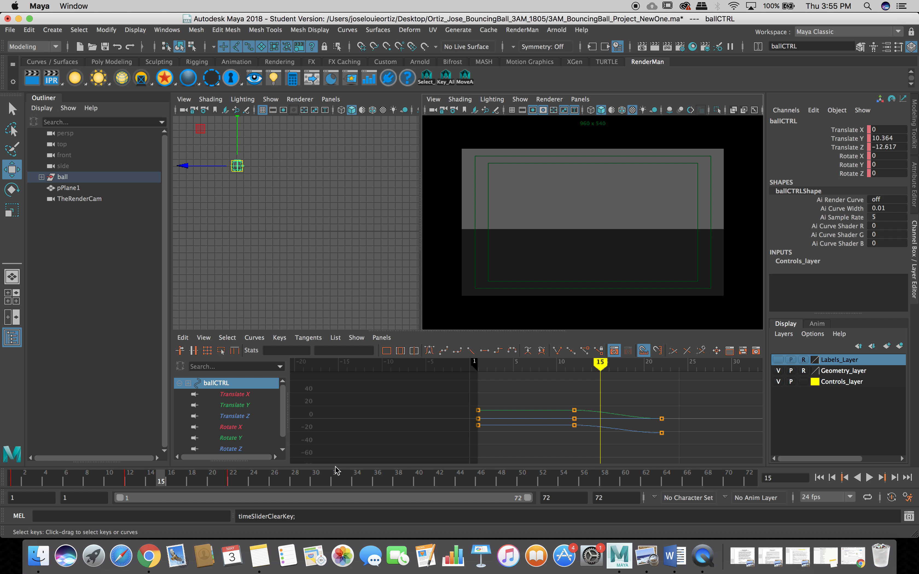
Play the animation to review the fall without the in-between keys, then rewind to frame 1
{"action": "left_click", "coordinate": [233, 481]}
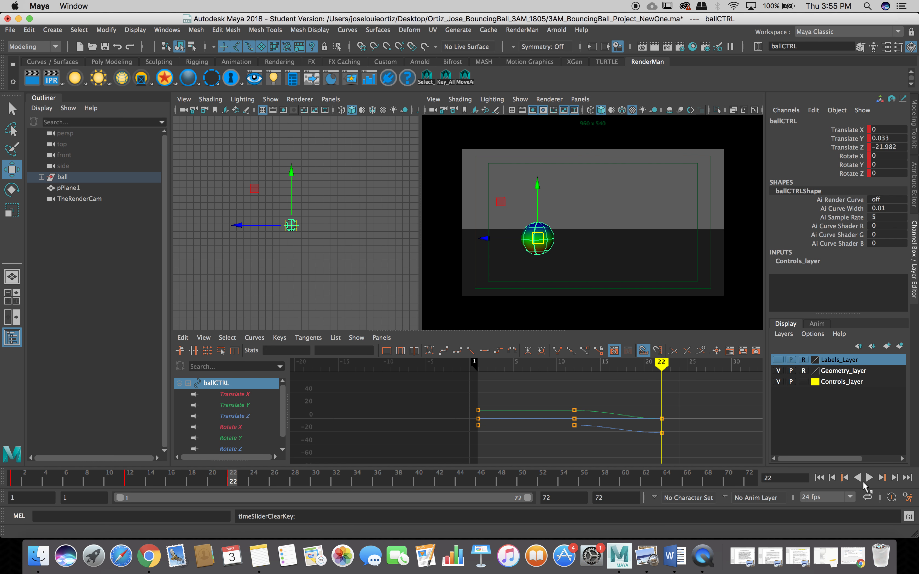
{"action": "left_click", "coordinate": [869, 478]}
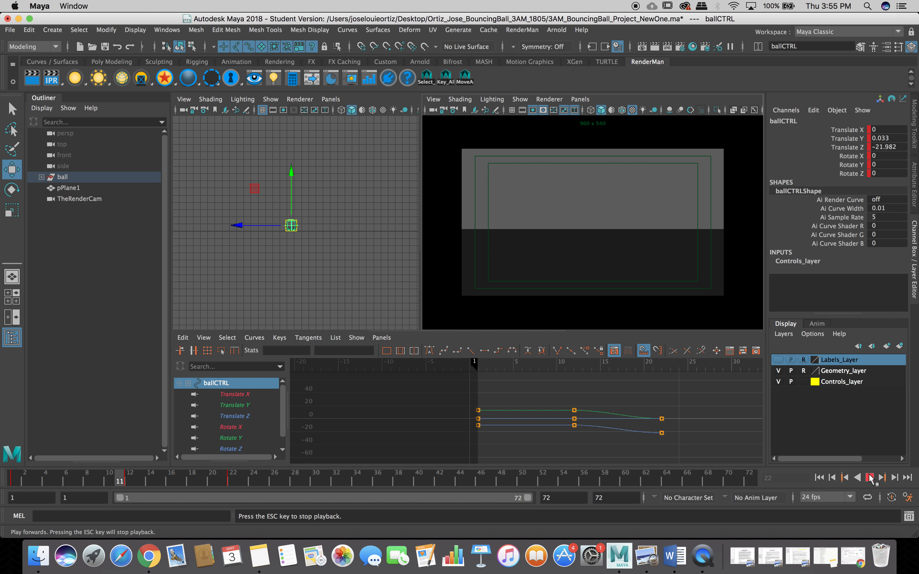
{"action": "left_click", "coordinate": [870, 477]}
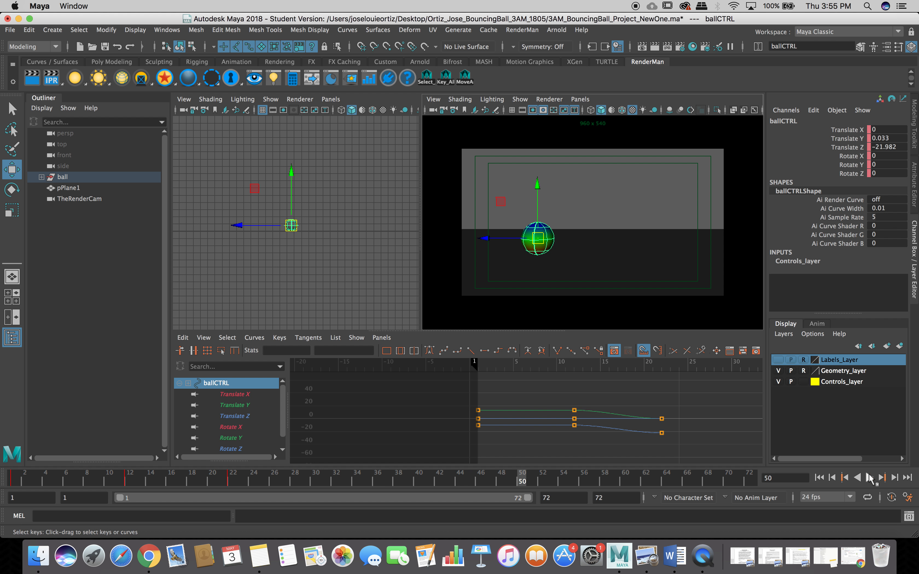
{"action": "left_click", "coordinate": [819, 478]}
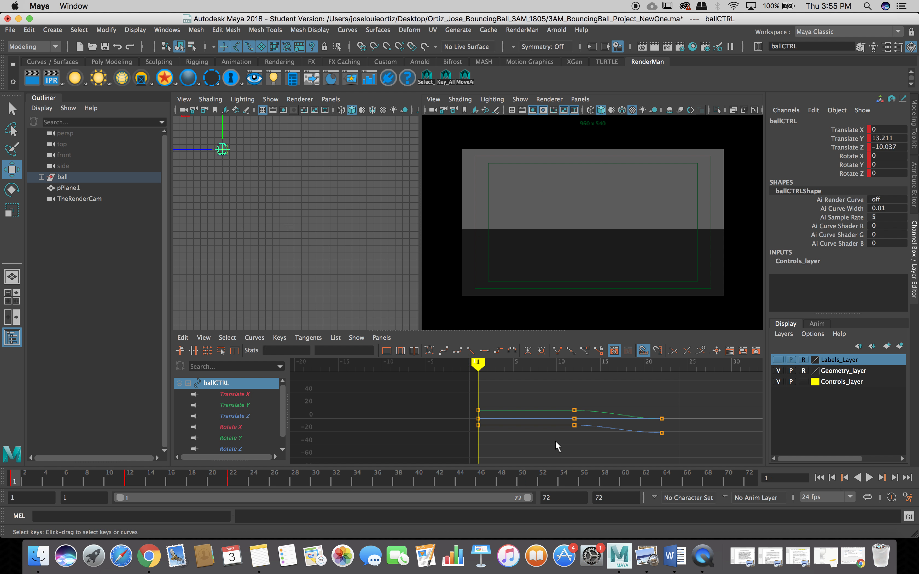
Examine the ball's pose at frame 22 and step back through the preceding frames, settling on frame 20
{"action": "left_click", "coordinate": [228, 486]}
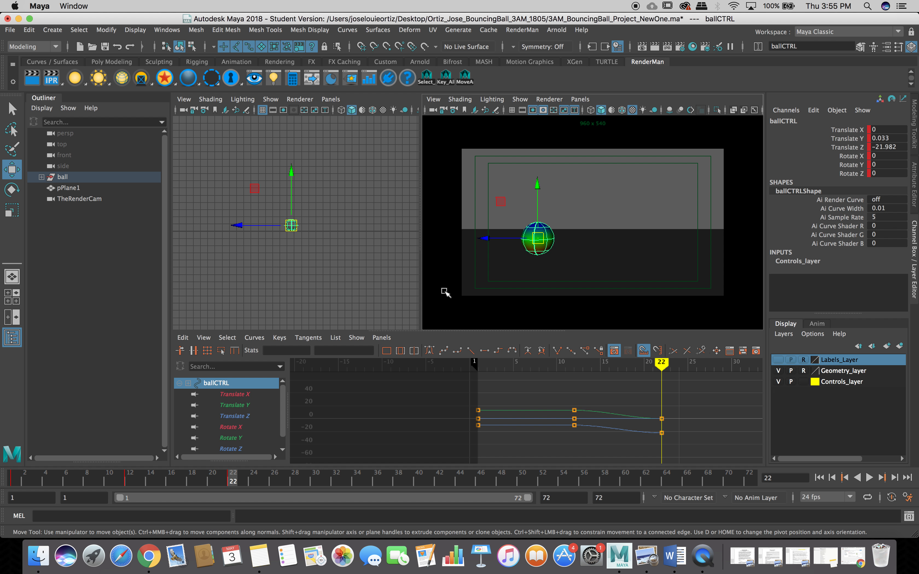
{"action": "key", "text": "e"}
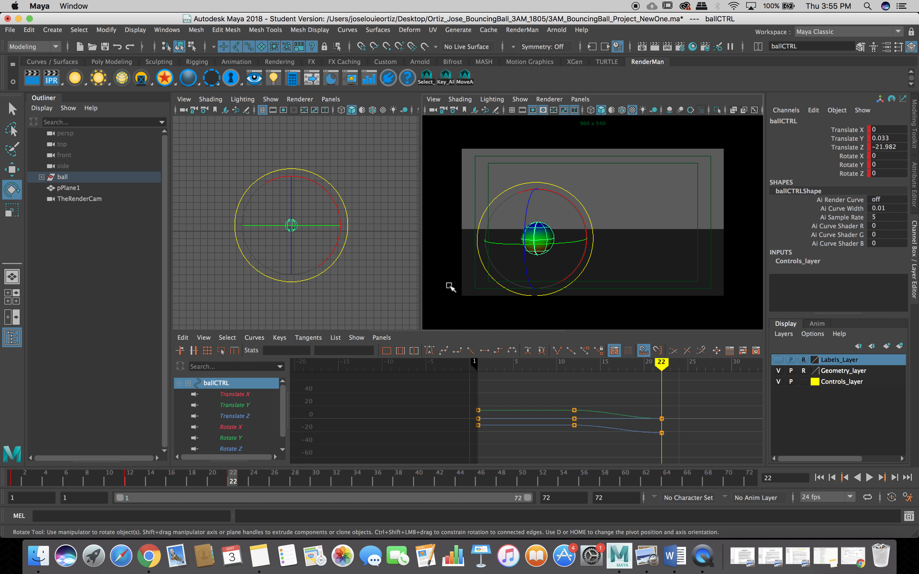
{"action": "key", "text": "z"}
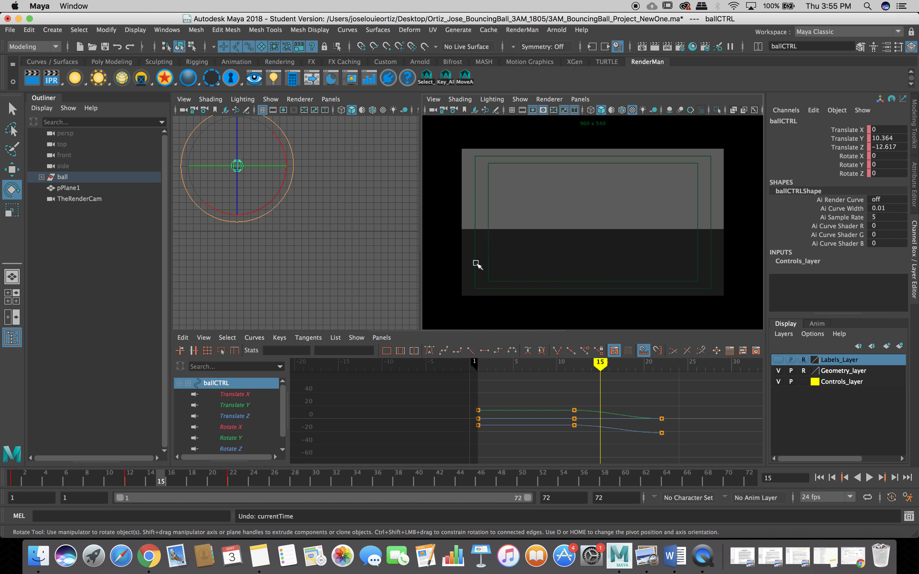
{"action": "left_click", "coordinate": [231, 483]}
{"action": "left_click", "coordinate": [215, 482]}
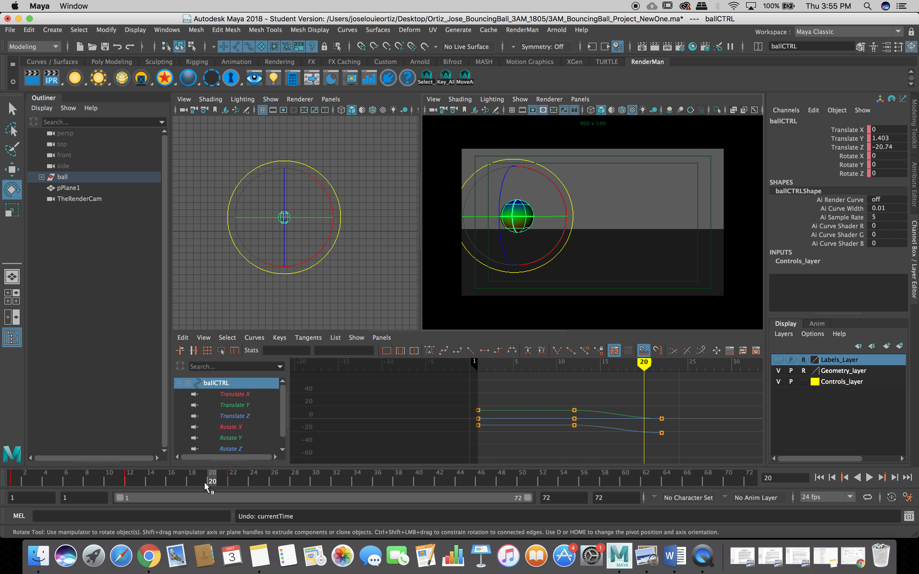
{"action": "left_click", "coordinate": [201, 481]}
{"action": "left_click", "coordinate": [210, 482]}
Return to the Move tool and select the ball's upper squash control, SQSTupCTRL, at frame 20 to inspect its keys
{"action": "left_click", "coordinate": [514, 205]}
{"action": "key", "text": "w"}
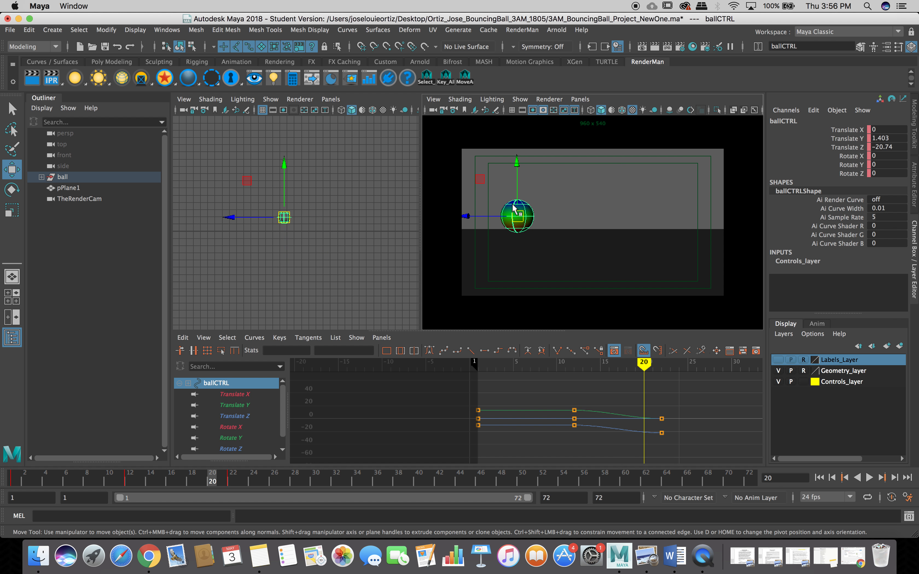
{"action": "left_click", "coordinate": [507, 202]}
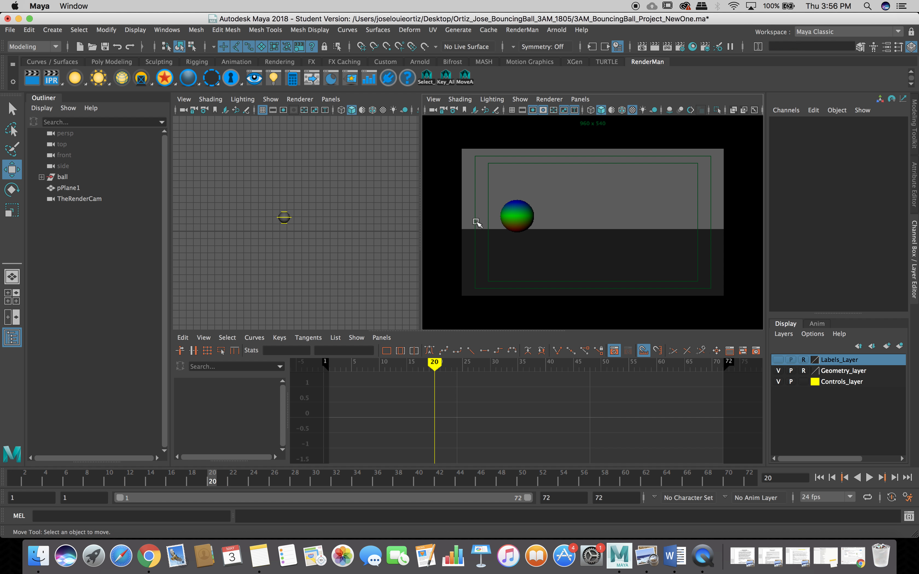
{"action": "left_click", "coordinate": [284, 212]}
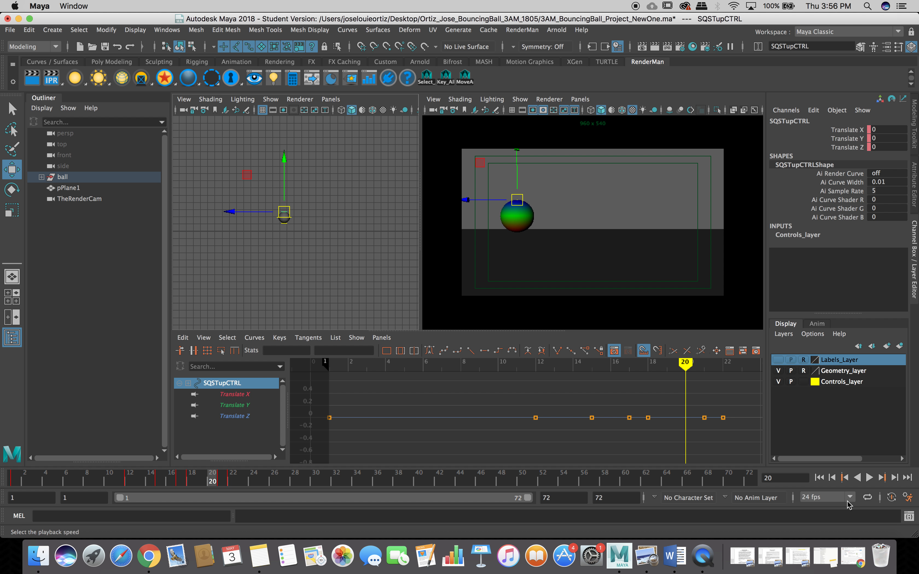
Play the animation with the upper squash control selected, stop it and rewind to frame 1
{"action": "left_click", "coordinate": [870, 479]}
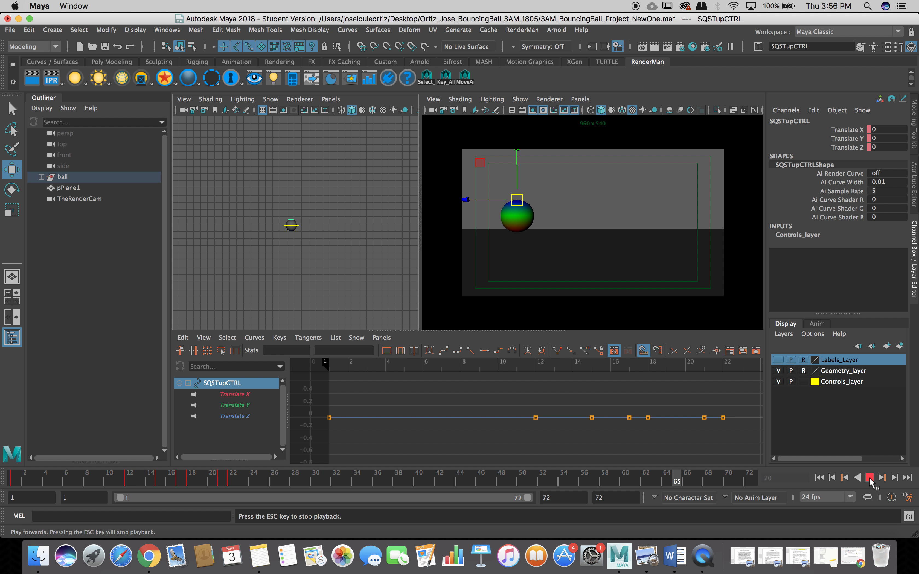
{"action": "left_click", "coordinate": [870, 479]}
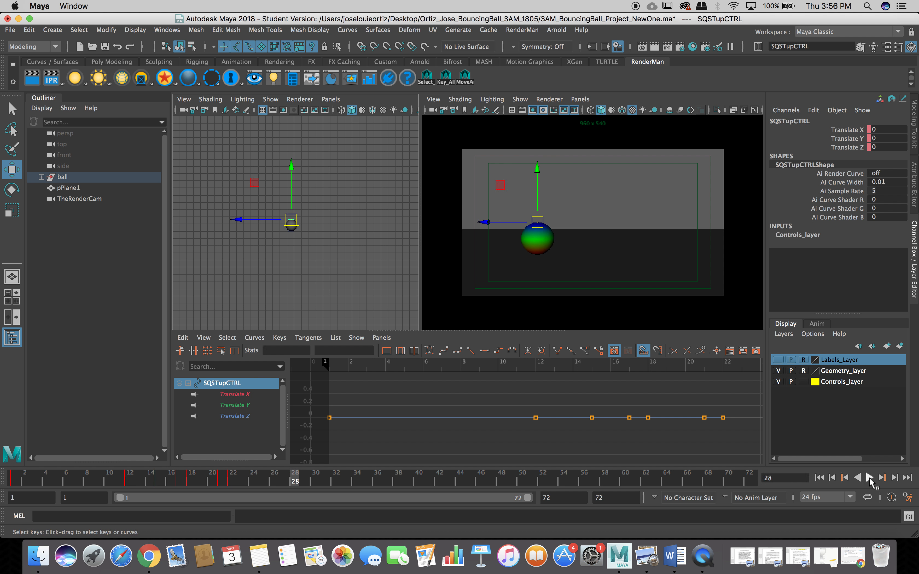
{"action": "left_click", "coordinate": [819, 477]}
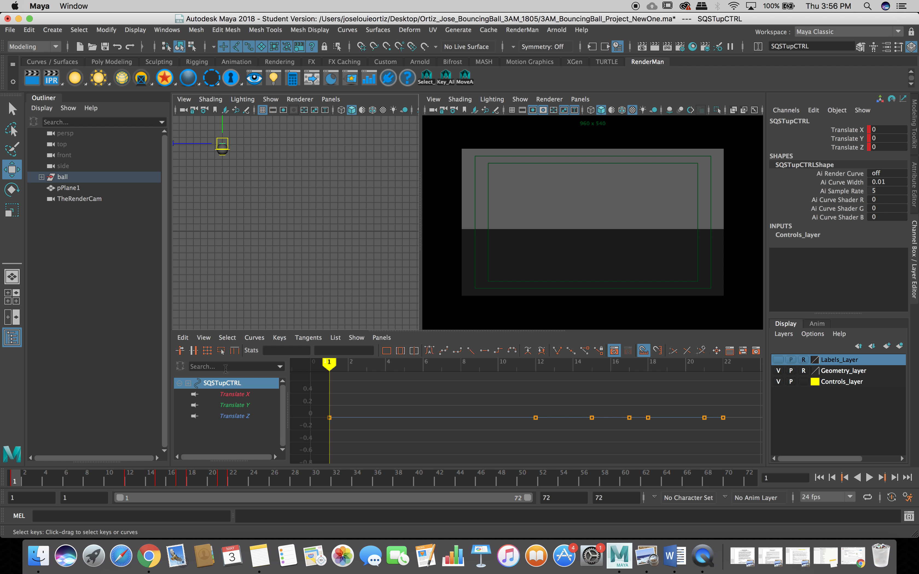
Select SQSTdownCTRL, ballCTRL and SQSTupCTRL in turn at frame 1 to compare the keys on each control
{"action": "left_click", "coordinate": [224, 157]}
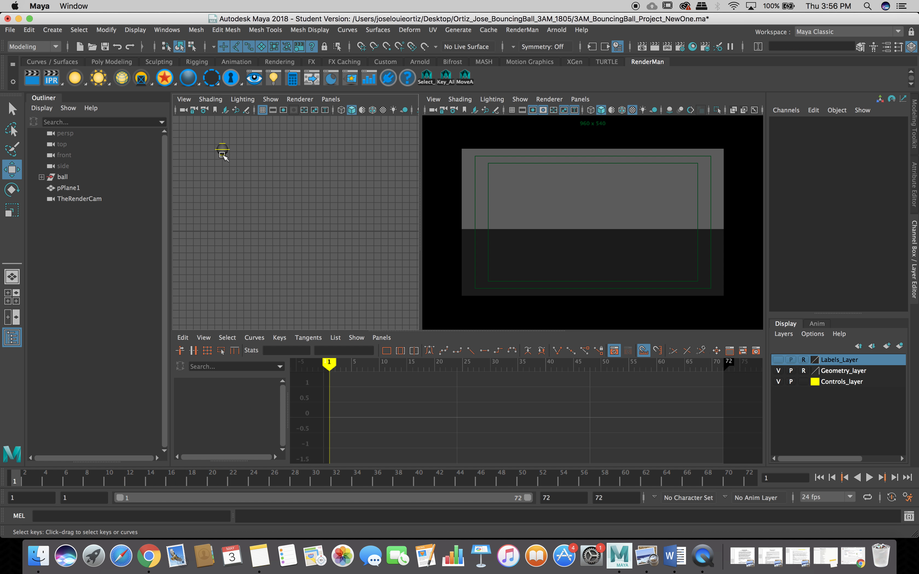
{"action": "left_click", "coordinate": [223, 152]}
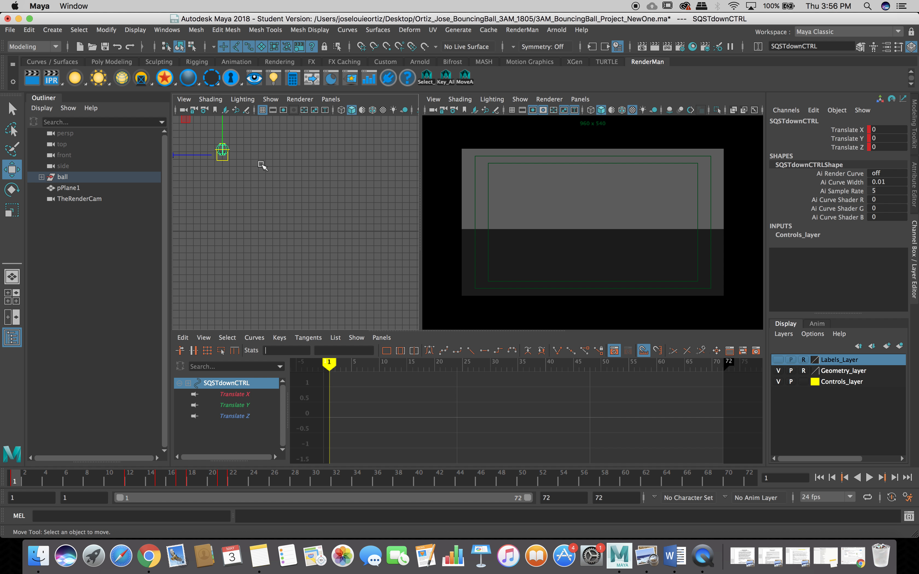
{"action": "left_click", "coordinate": [231, 150]}
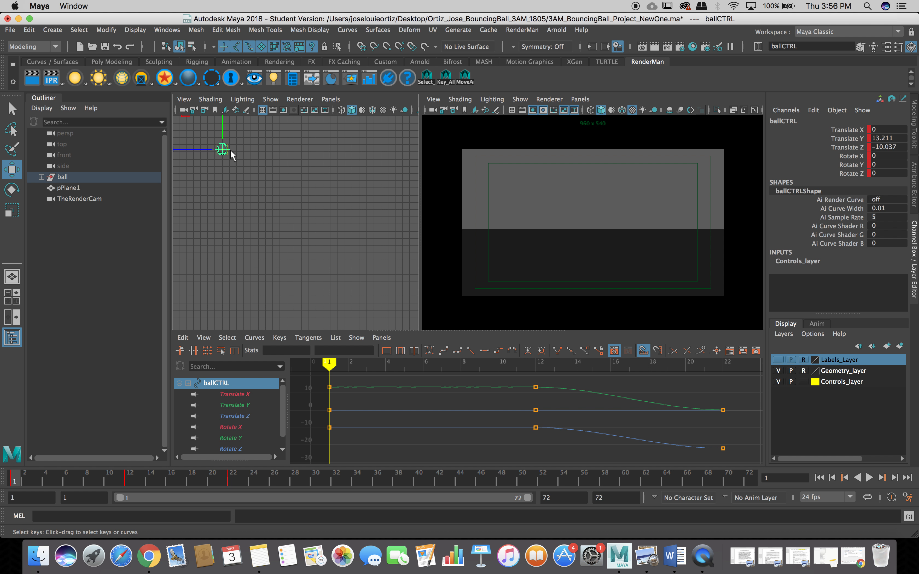
{"action": "left_click", "coordinate": [245, 152]}
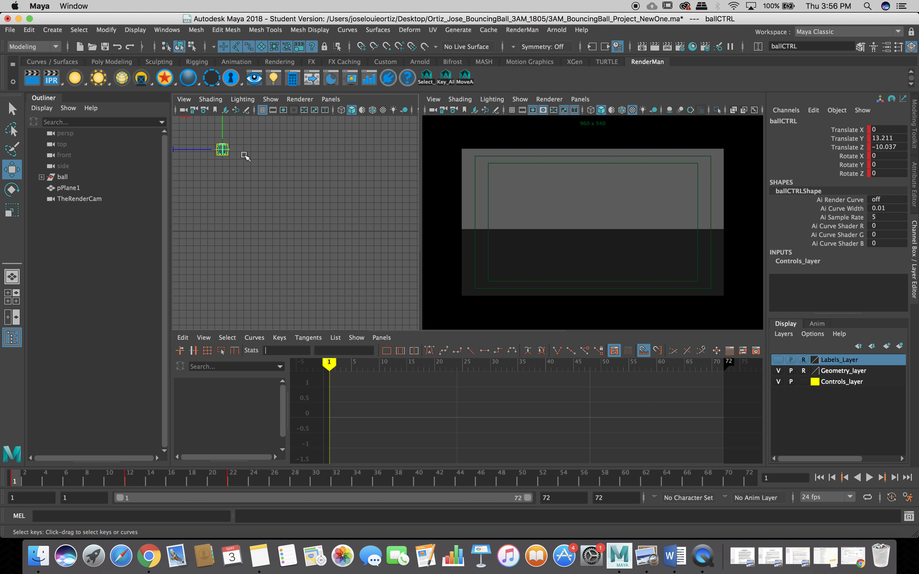
{"action": "left_click", "coordinate": [231, 149]}
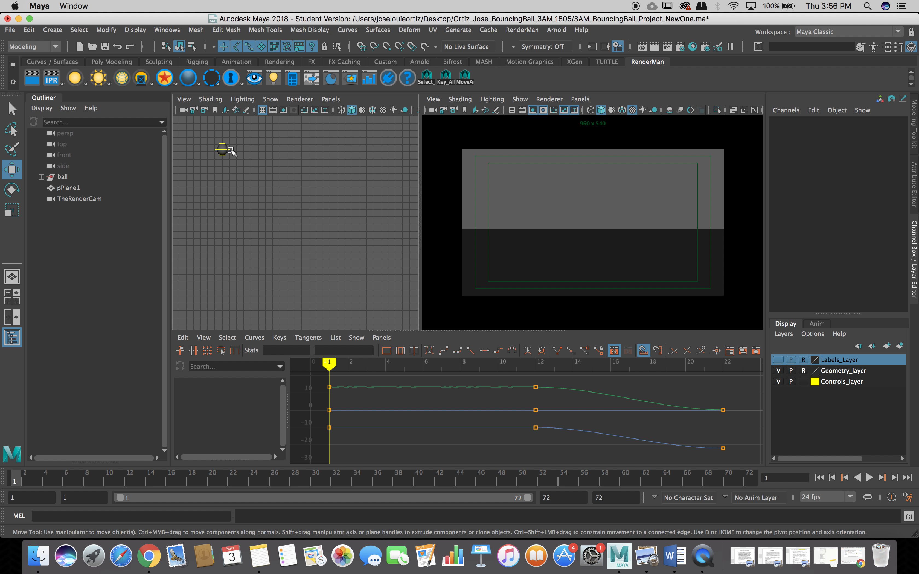
{"action": "left_click", "coordinate": [246, 174]}
{"action": "left_click", "coordinate": [223, 147]}
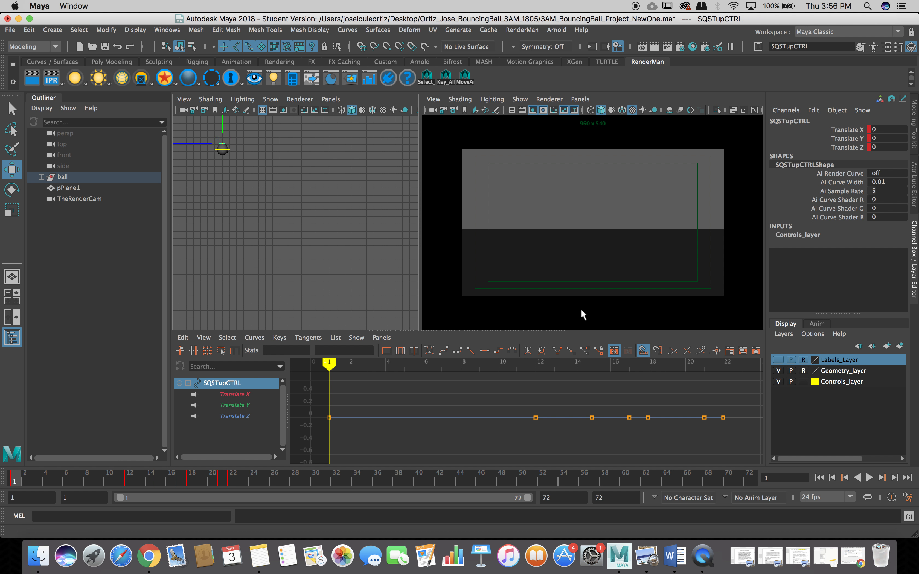
Enlarge the camera view to full size and play the animation from frame 1
{"action": "key", "text": "space"}
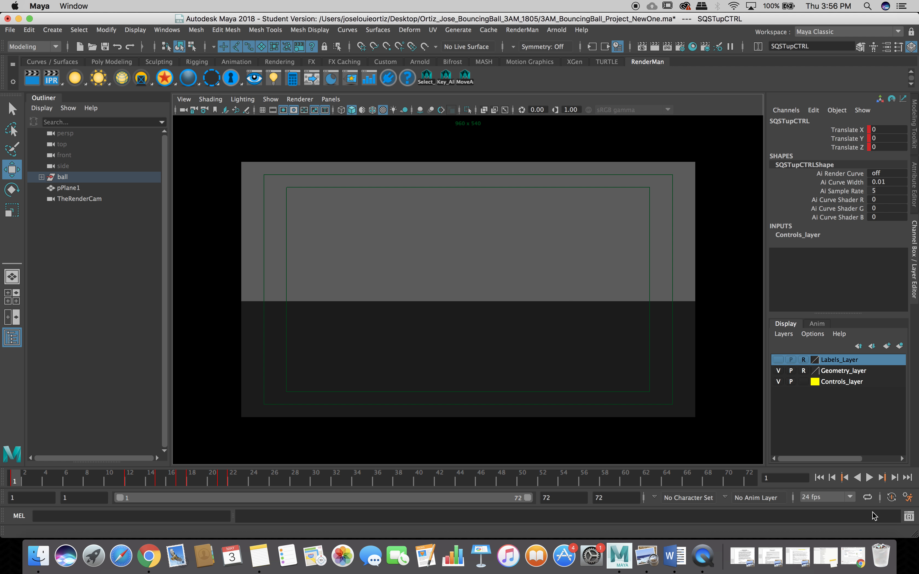
{"action": "left_click", "coordinate": [869, 478]}
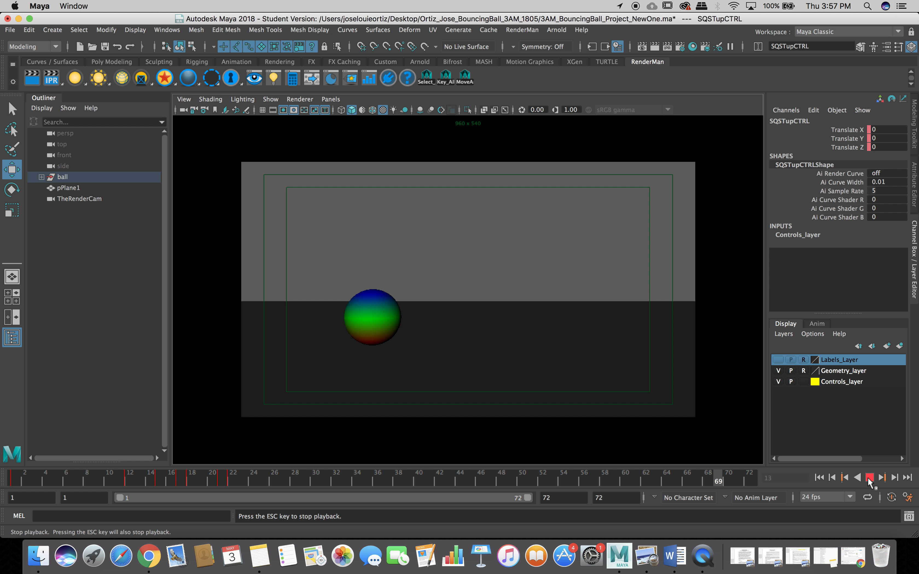
Stop the playback, rewind, and examine the ball's fall frame by frame between frames 12 and 21
{"action": "left_click", "coordinate": [870, 480]}
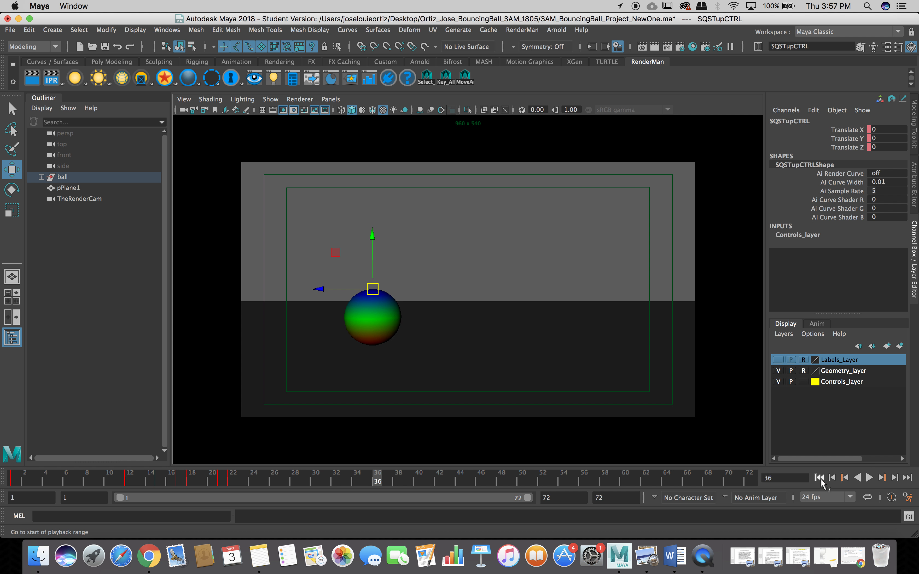
{"action": "left_click", "coordinate": [820, 477]}
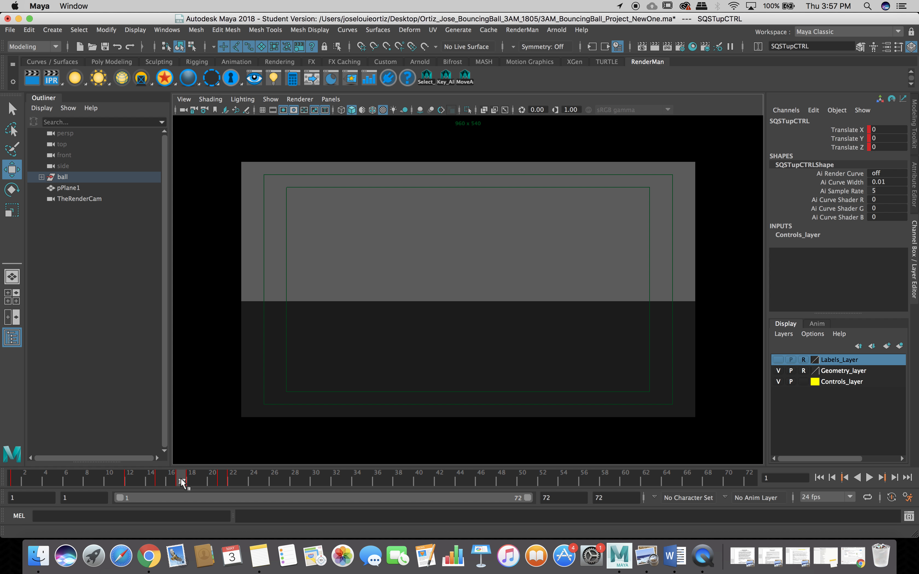
{"action": "left_click_drag", "start_coordinate": [182, 482], "coordinate": [201, 487]}
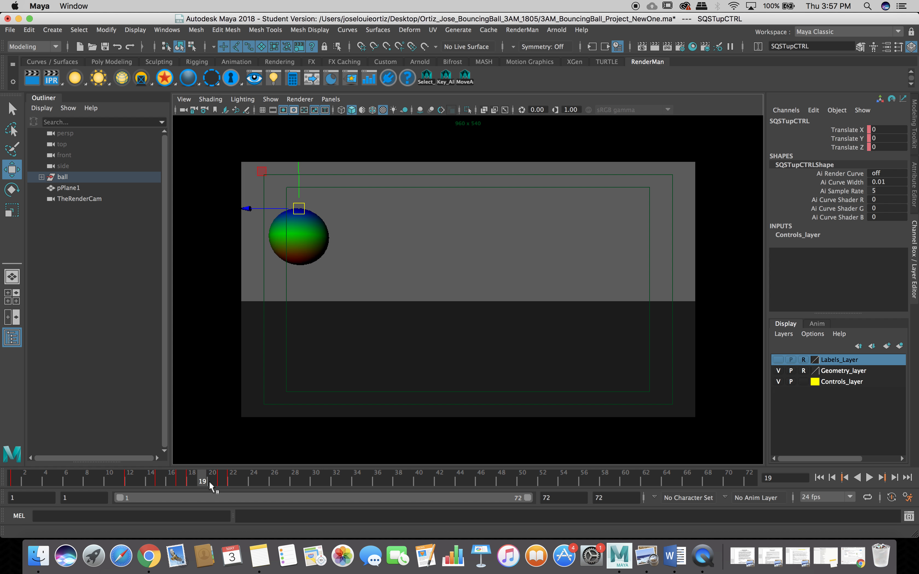
{"action": "left_click", "coordinate": [209, 481]}
{"action": "left_click", "coordinate": [220, 482]}
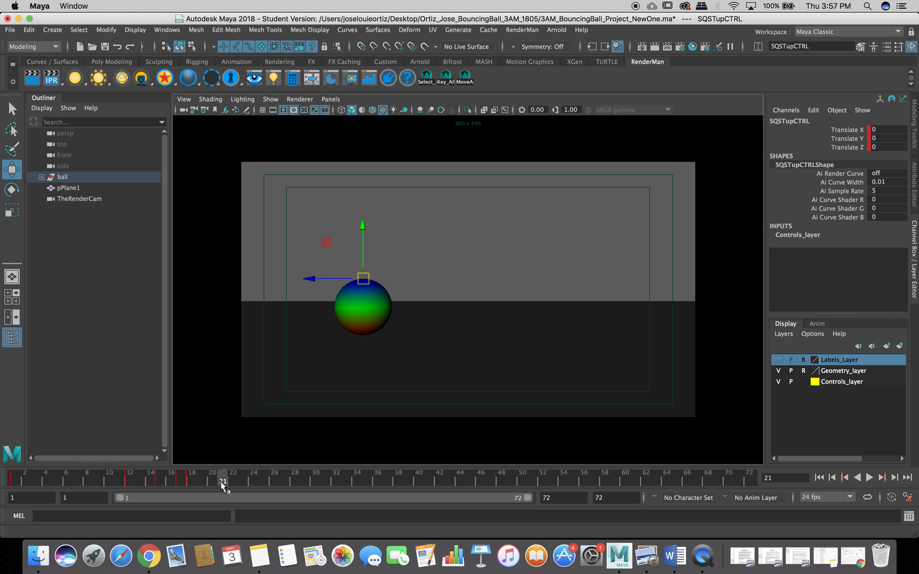
{"action": "left_click", "coordinate": [212, 480]}
{"action": "left_click_drag", "start_coordinate": [191, 479], "coordinate": [213, 479]}
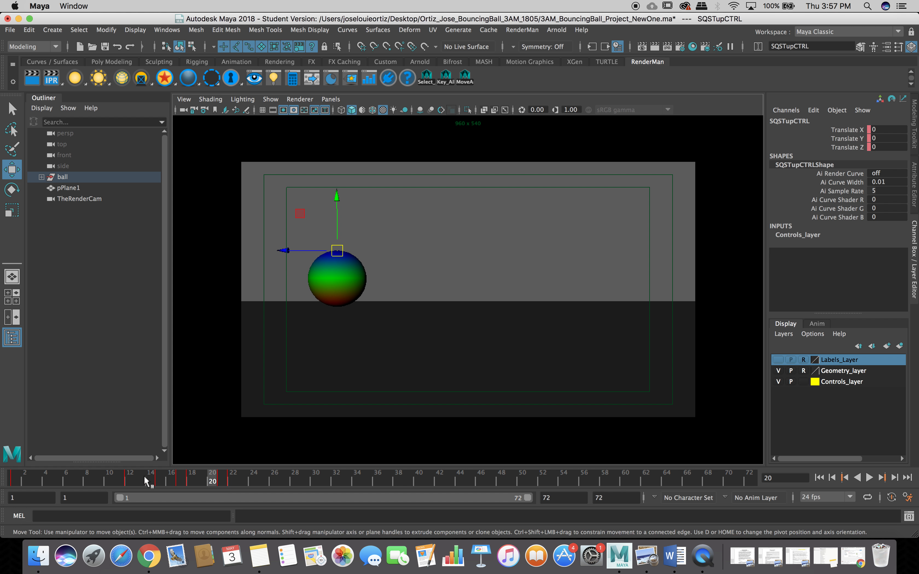
{"action": "left_click_drag", "start_coordinate": [126, 482], "coordinate": [191, 483]}
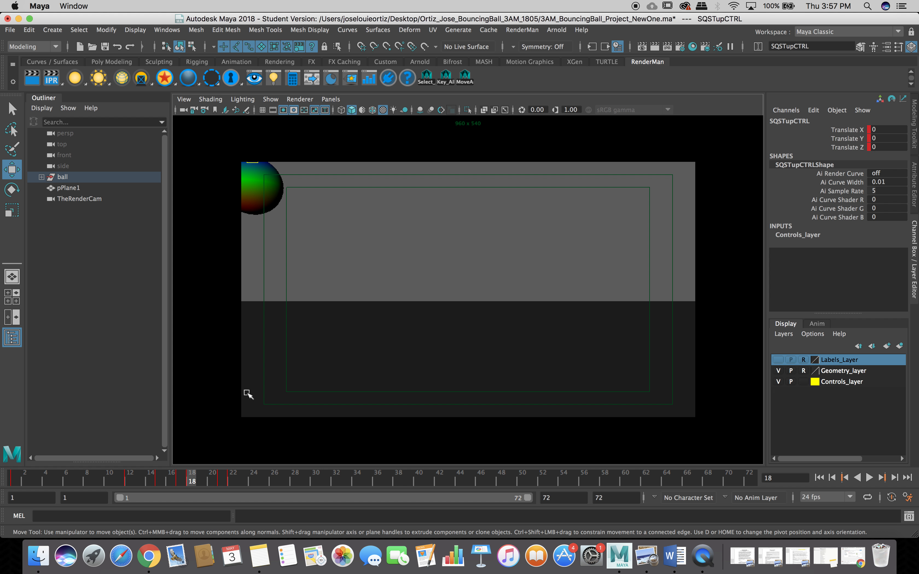
At frame 18, stretch the ball by moving SQSTupCTRL to Translate Y 0.379 and Translate Z 0.758, and key both channels
{"action": "key", "text": "space"}
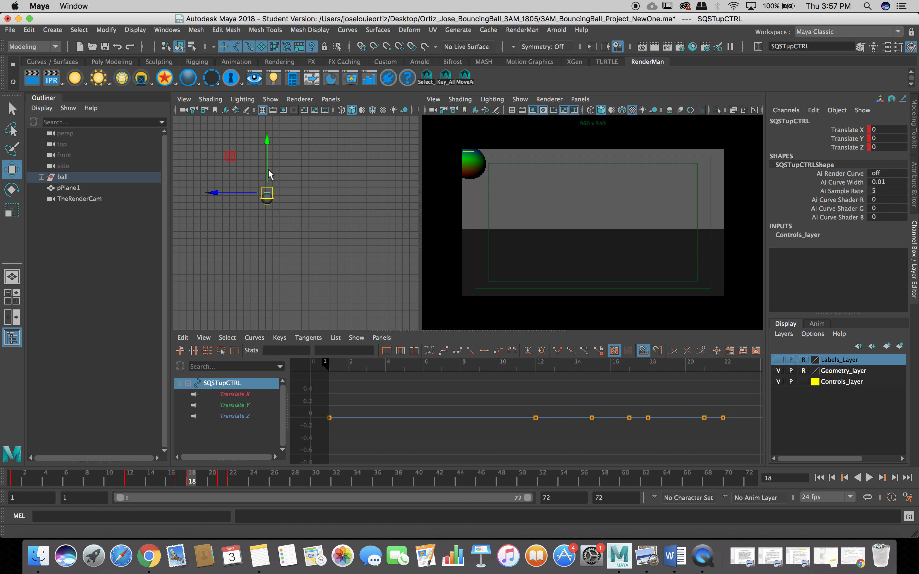
{"action": "left_click_drag", "start_coordinate": [266, 175], "coordinate": [248, 194]}
{"action": "left_click", "coordinate": [202, 478]}
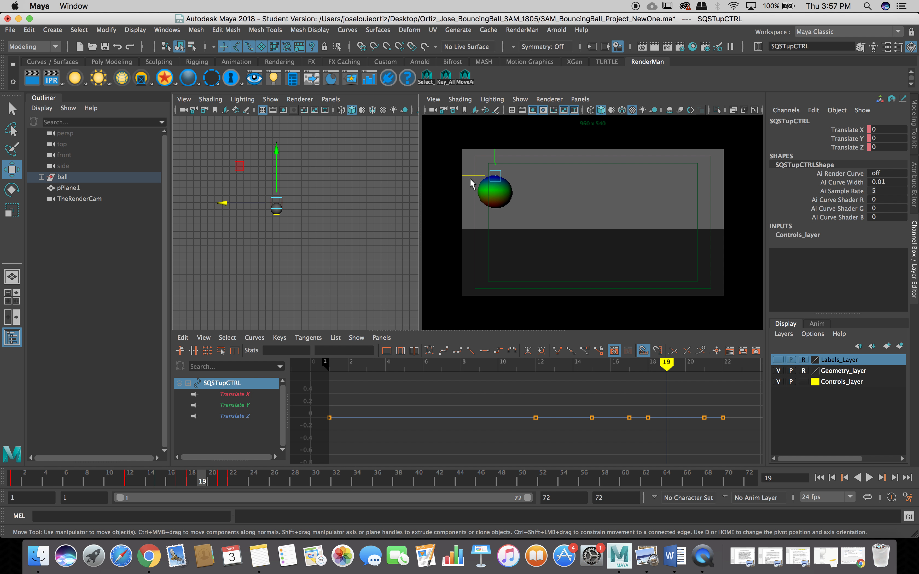
{"action": "left_click", "coordinate": [180, 483]}
{"action": "mouse_move", "coordinate": [185, 482]}
{"action": "left_mouse_down"}
{"action": "mouse_move", "coordinate": [148, 483]}
{"action": "mouse_move", "coordinate": [192, 483]}
{"action": "left_mouse_up"}
{"action": "left_click", "coordinate": [174, 485]}
{"action": "left_click", "coordinate": [132, 484]}
{"action": "mouse_move", "coordinate": [270, 181]}
{"action": "left_mouse_down"}
{"action": "mouse_move", "coordinate": [262, 194]}
{"action": "mouse_move", "coordinate": [253, 193]}
{"action": "mouse_move", "coordinate": [262, 182]}
{"action": "mouse_move", "coordinate": [253, 190]}
{"action": "left_mouse_up"}
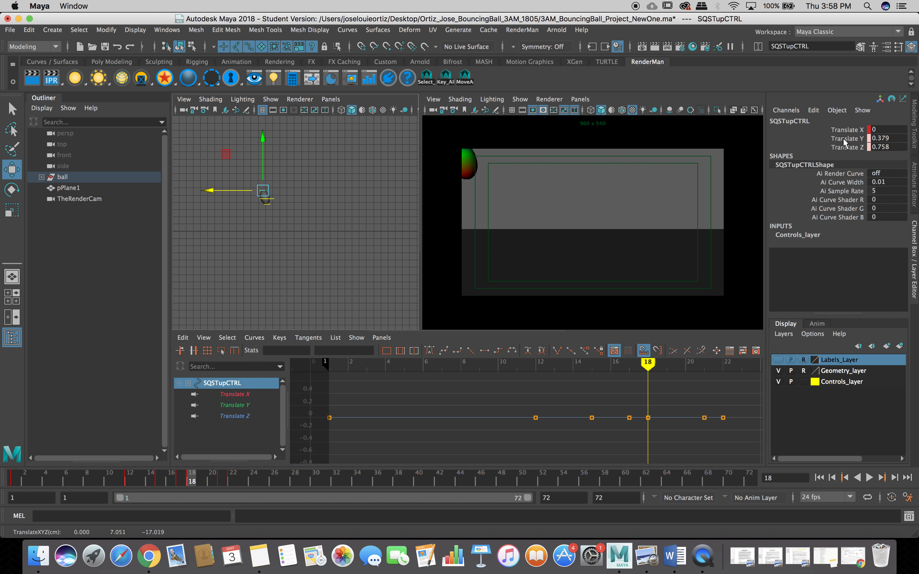
{"action": "left_click_drag", "start_coordinate": [843, 138], "coordinate": [845, 146]}
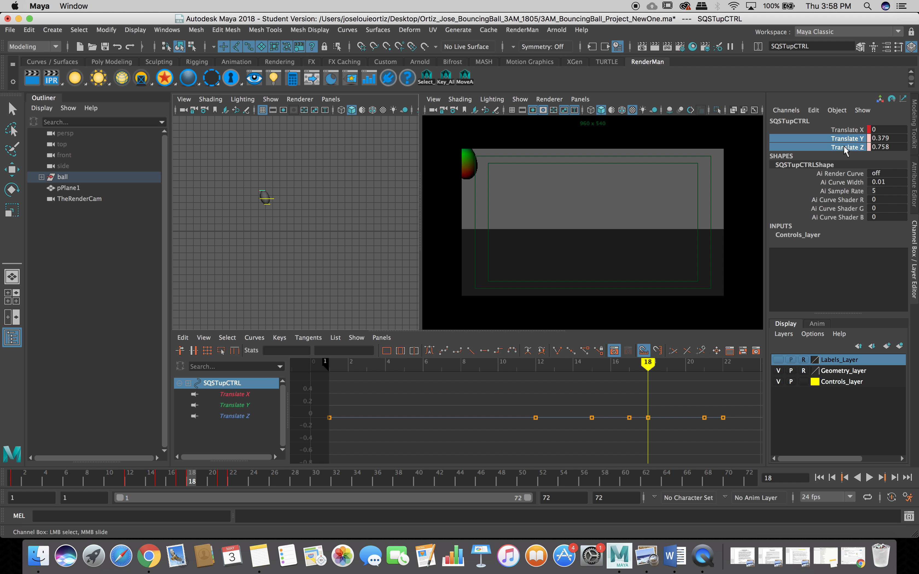
{"action": "right_click_drag", "start_coordinate": [843, 145], "coordinate": [846, 167]}
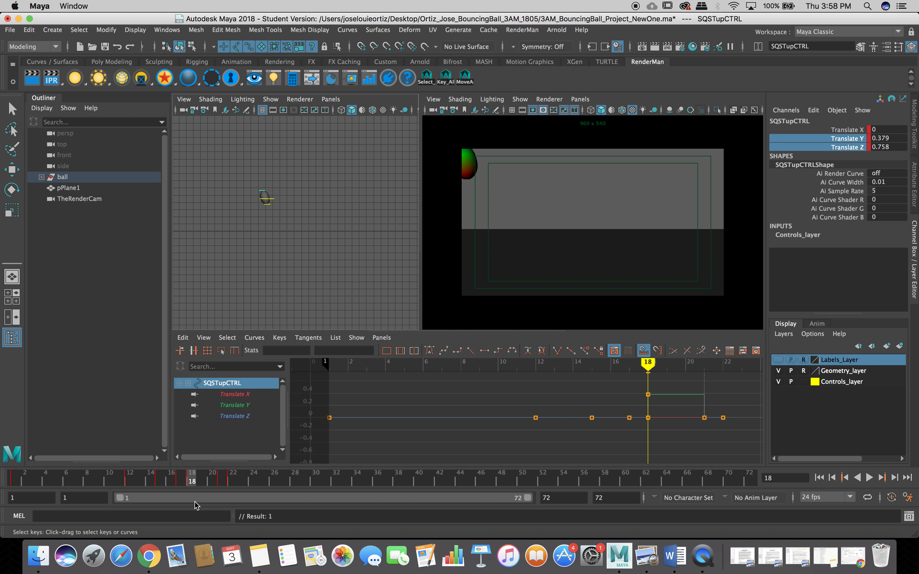
At frame 21, squash the ball by lowering SQSTupCTRL to Translate Y -0.379, and key that channel
{"action": "left_click", "coordinate": [200, 483]}
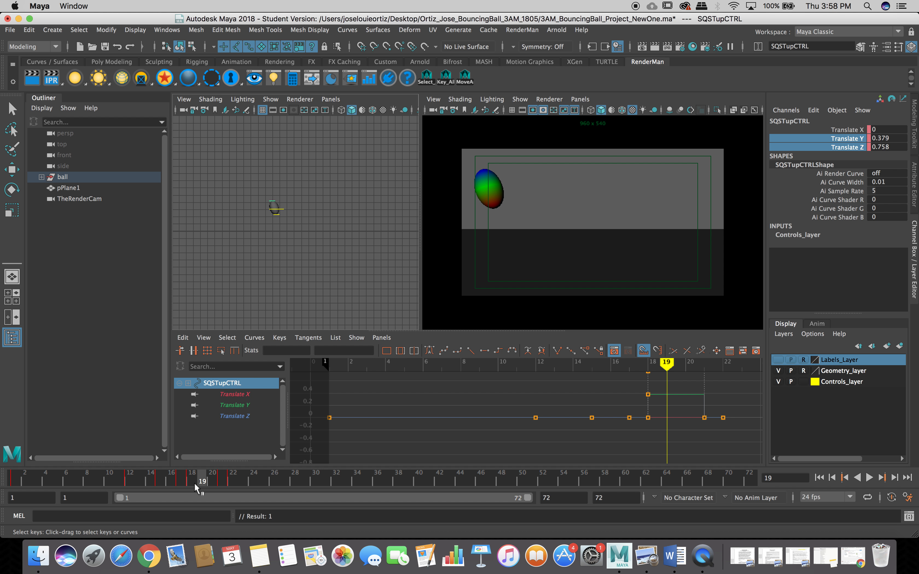
{"action": "left_click", "coordinate": [189, 485]}
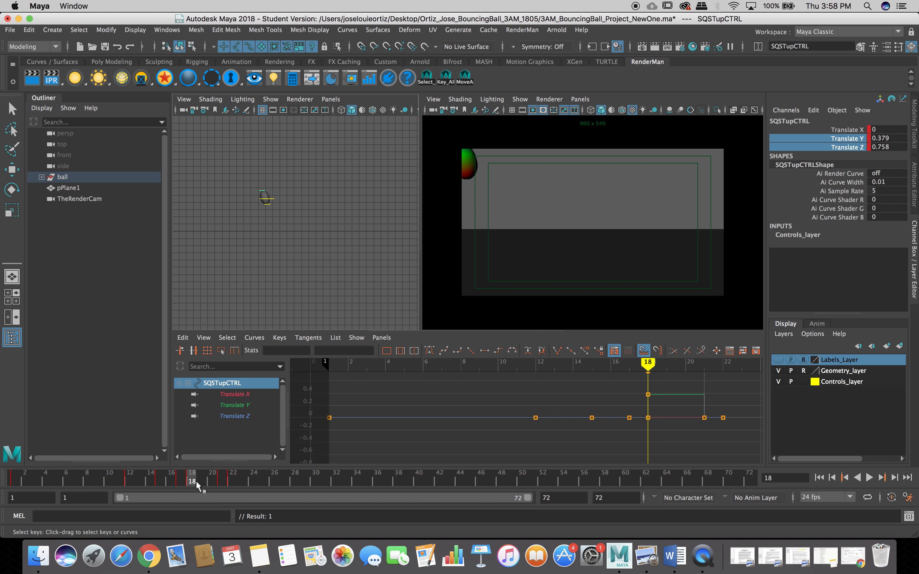
{"action": "left_click", "coordinate": [199, 482]}
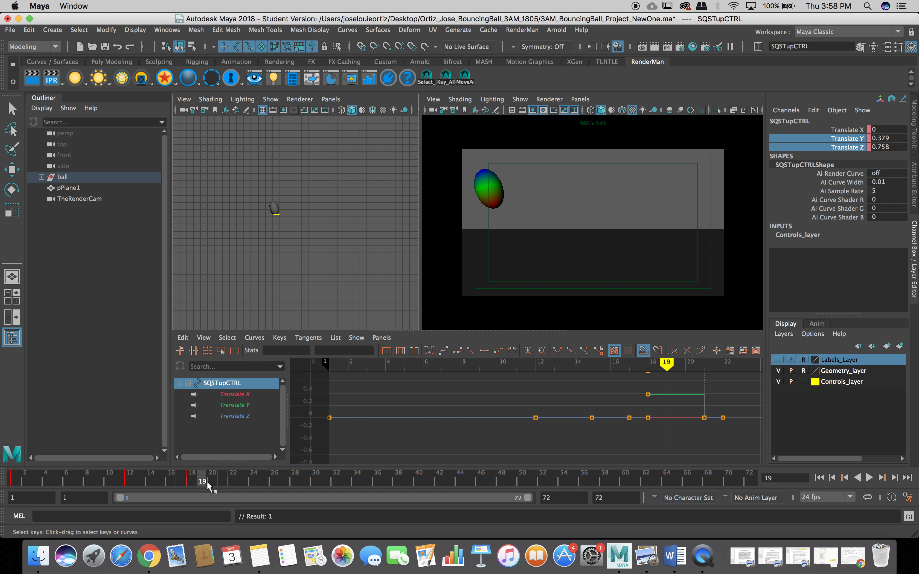
{"action": "left_click", "coordinate": [211, 482]}
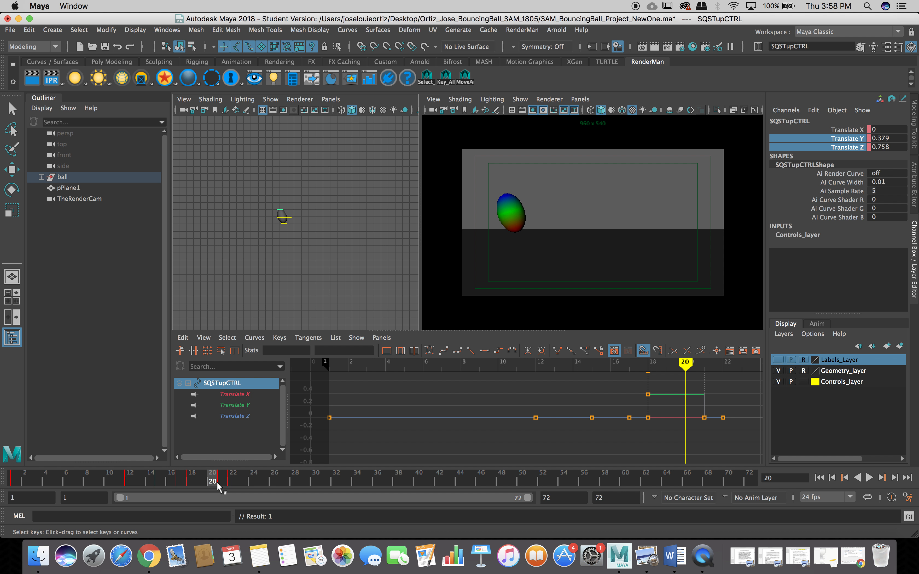
{"action": "left_click", "coordinate": [217, 482]}
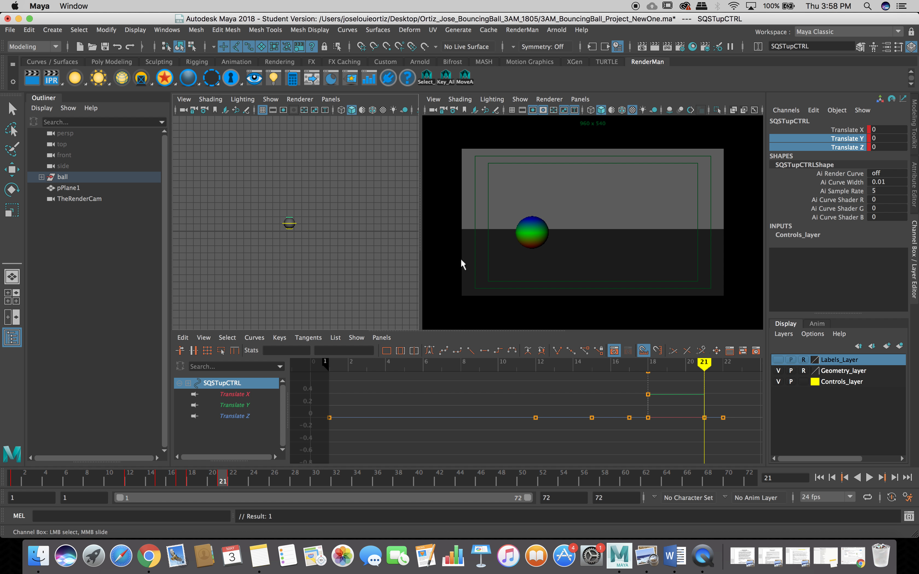
{"action": "left_click", "coordinate": [292, 223]}
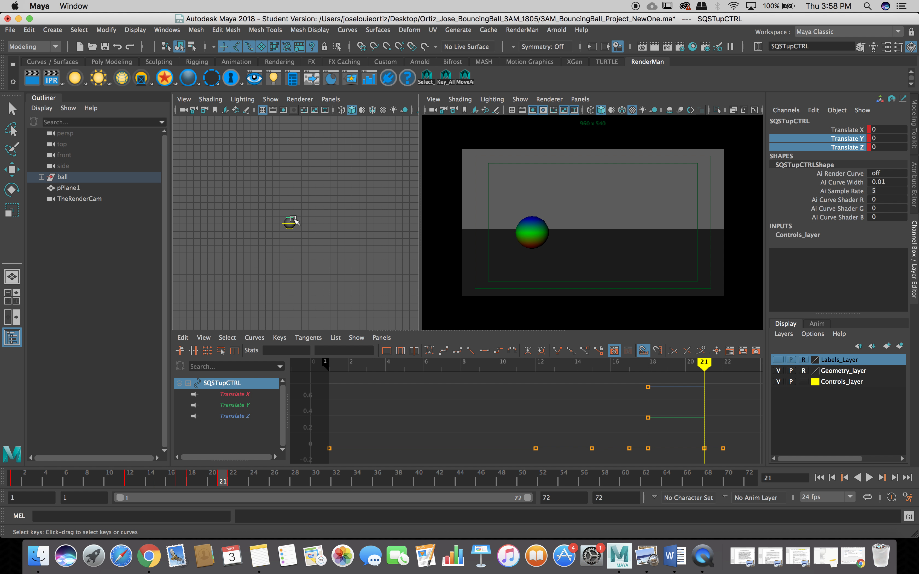
{"action": "key", "text": "w"}
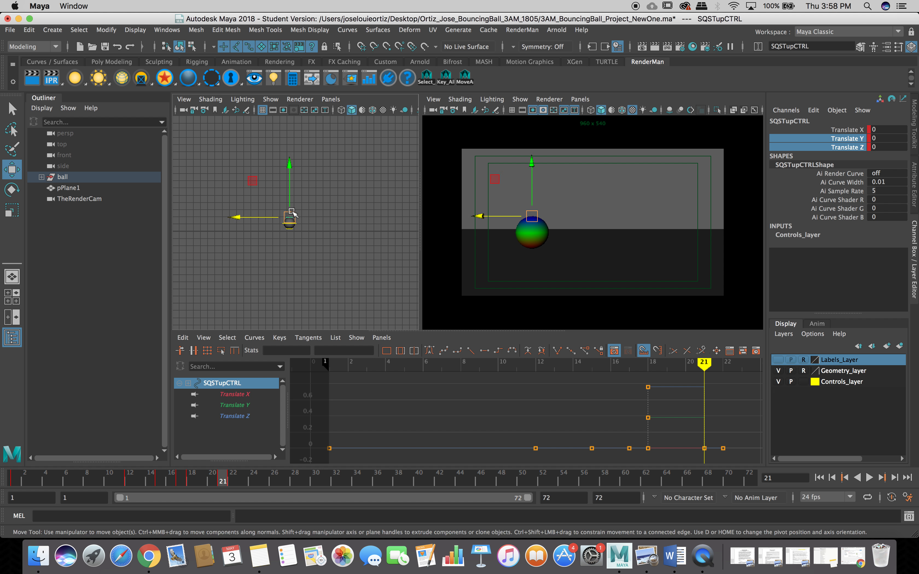
{"action": "left_click_drag", "start_coordinate": [290, 204], "coordinate": [291, 206]}
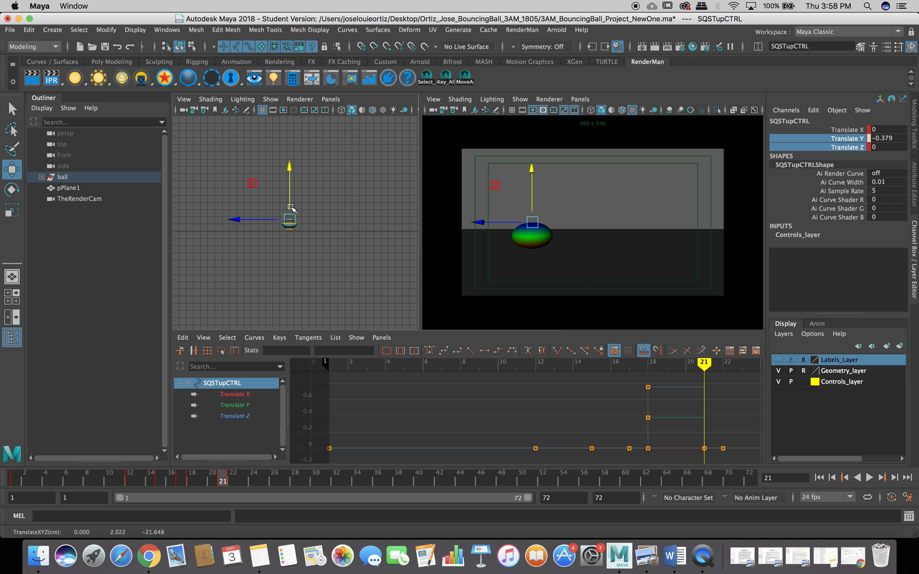
{"action": "left_click", "coordinate": [801, 139]}
{"action": "right_click", "coordinate": [802, 139]}
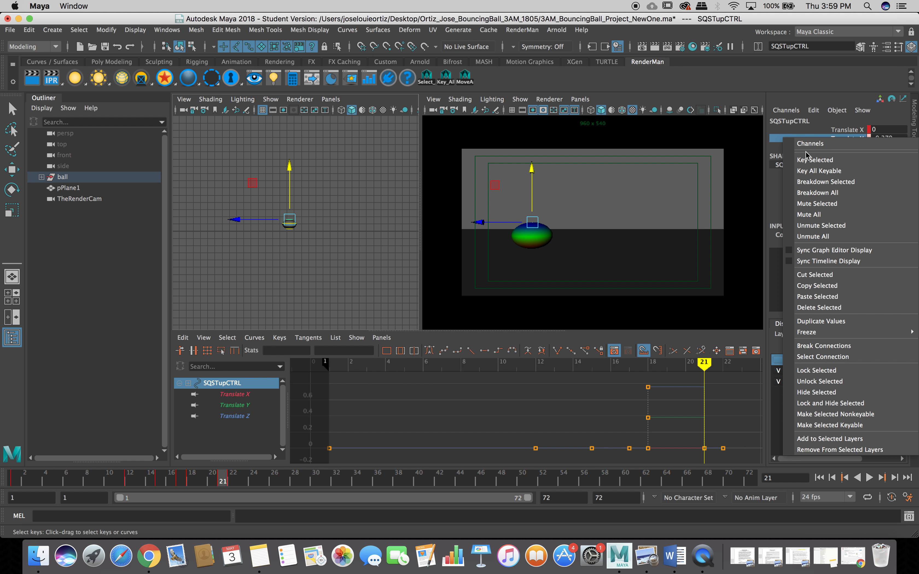
{"action": "left_click", "coordinate": [809, 160]}
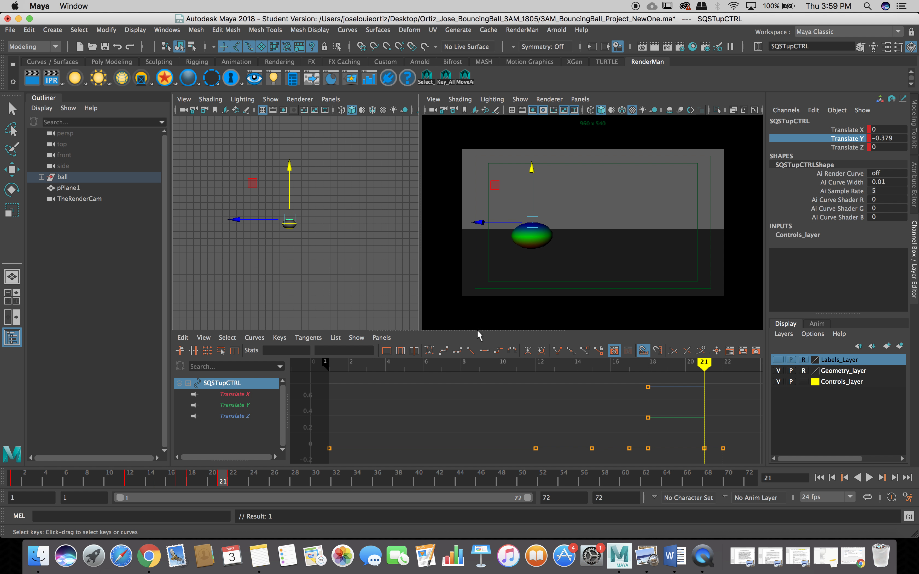
At frame 22, skew the ball by moving SQSTupCTRL to Translate Z -0.474, and key that channel
{"action": "left_click", "coordinate": [232, 487]}
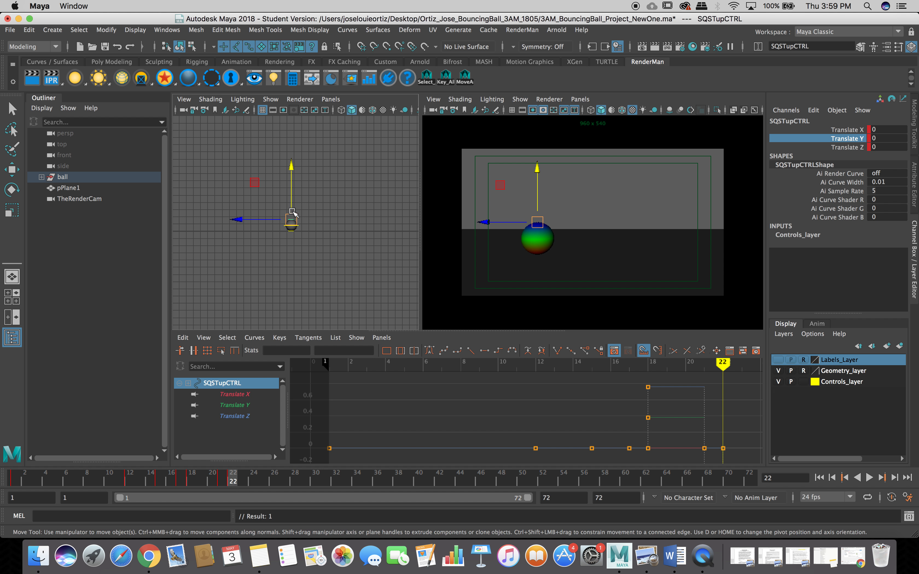
{"action": "left_click_drag", "start_coordinate": [279, 220], "coordinate": [292, 208]}
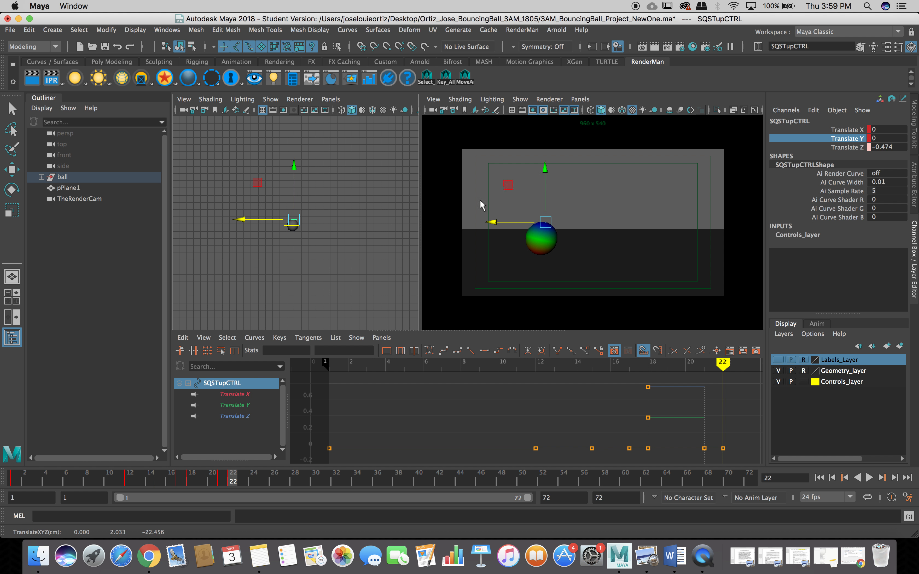
{"action": "left_click", "coordinate": [849, 147]}
{"action": "right_click", "coordinate": [849, 149]}
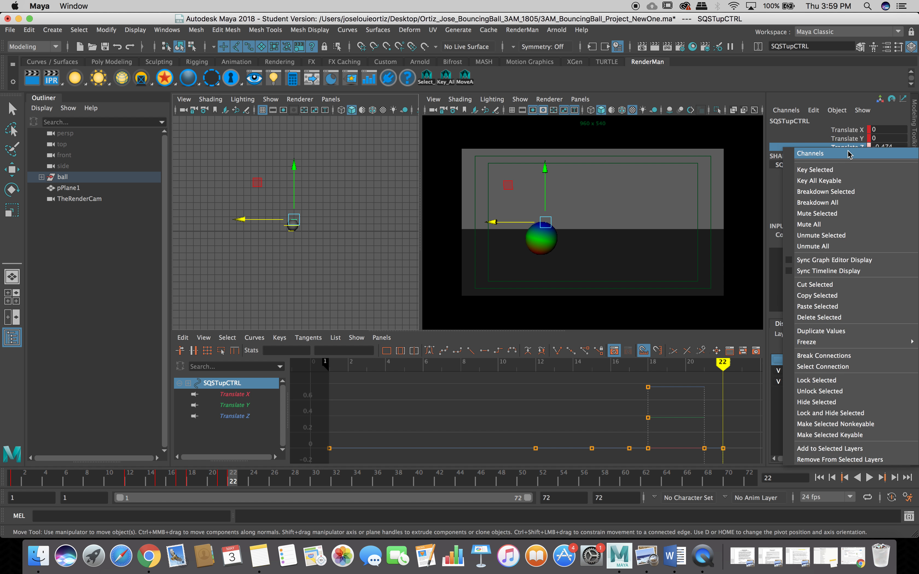
{"action": "left_click", "coordinate": [846, 170]}
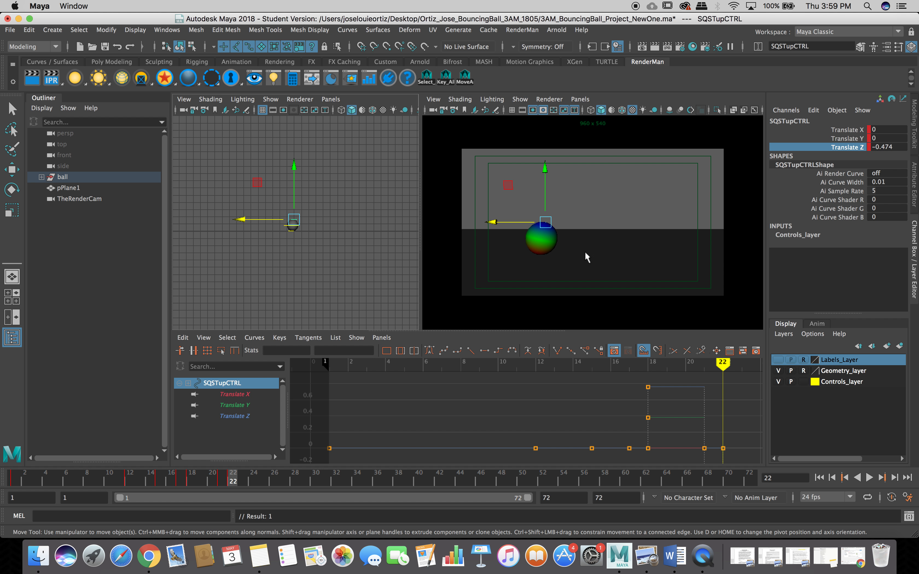
Play the animation in the enlarged render camera view to check the squash and stretch, and return to frame 1
{"action": "key", "text": "space"}
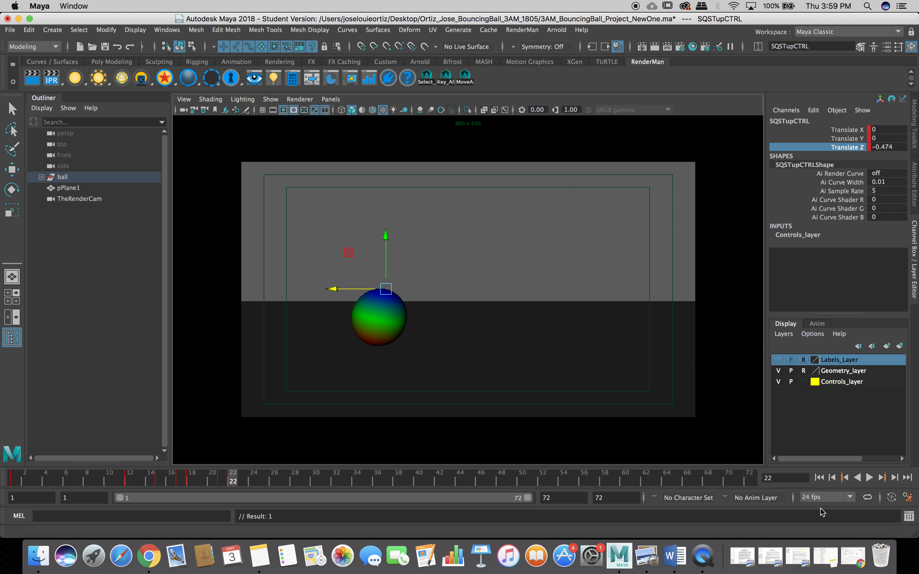
{"action": "left_click", "coordinate": [869, 479]}
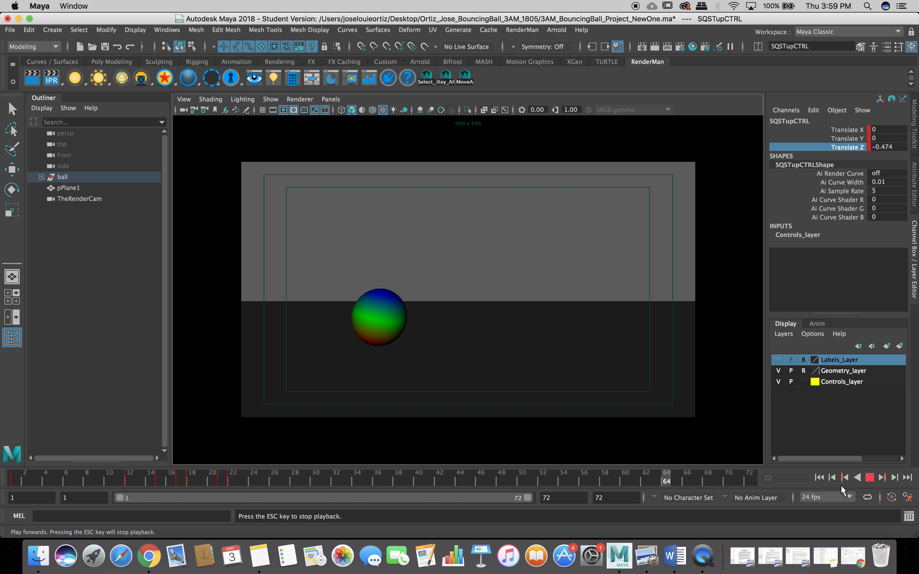
{"action": "left_click", "coordinate": [870, 479]}
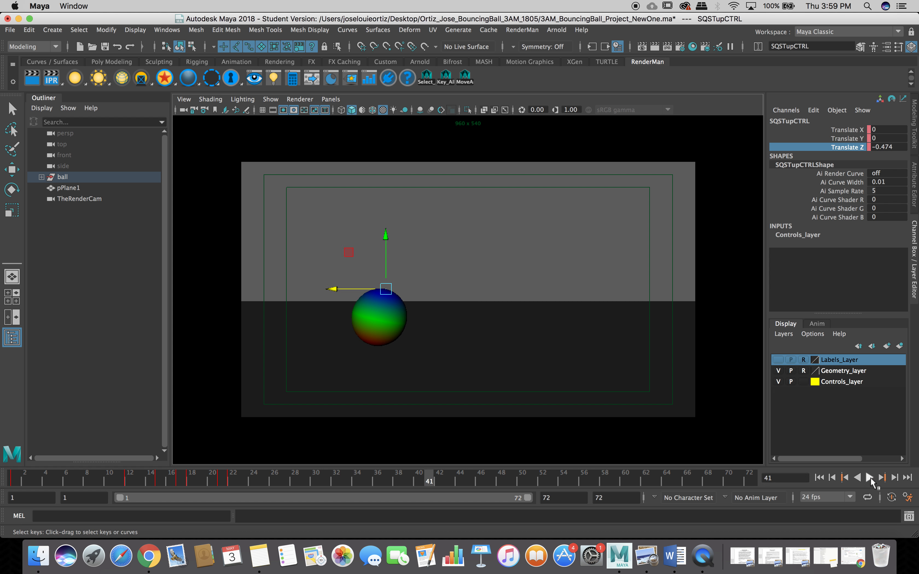
{"action": "left_click", "coordinate": [822, 481]}
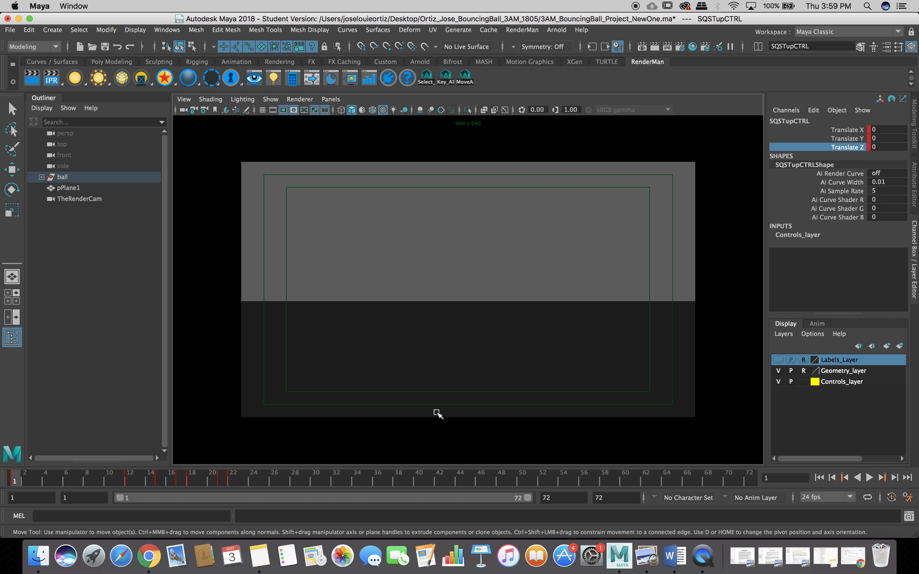
Try shifting the SQSTupCTRL keys at frames 21 and 22 one frame later, and undo the shift
{"action": "key", "text": "space"}
{"action": "left_click", "coordinate": [221, 477]}
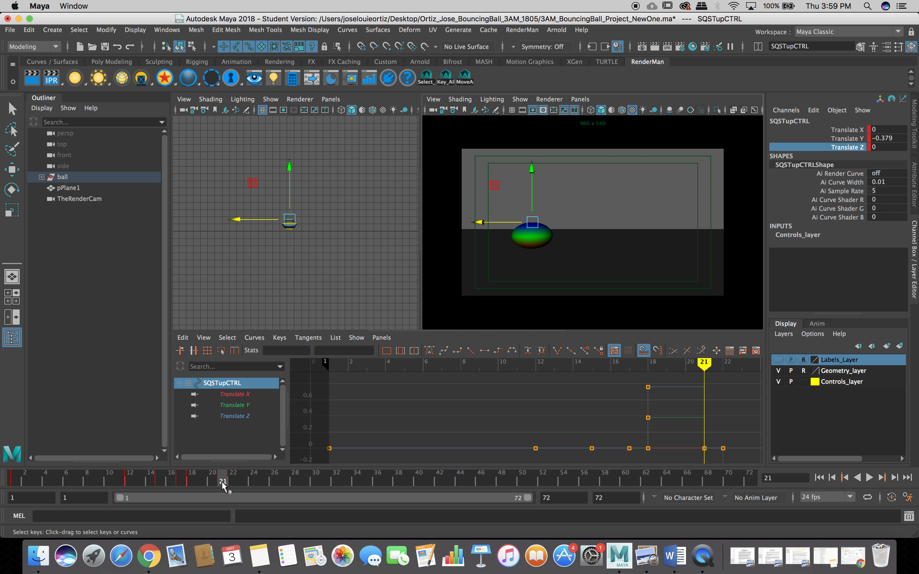
{"action": "left_click", "coordinate": [222, 481], "text": "shift"}
{"action": "left_click_drag", "start_coordinate": [223, 485], "coordinate": [244, 484]}
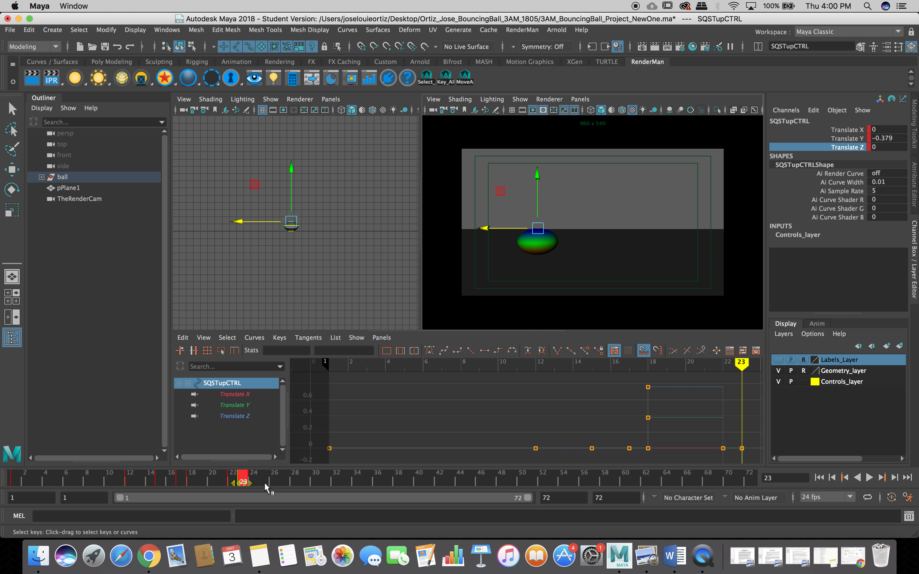
{"action": "key", "text": "z"}
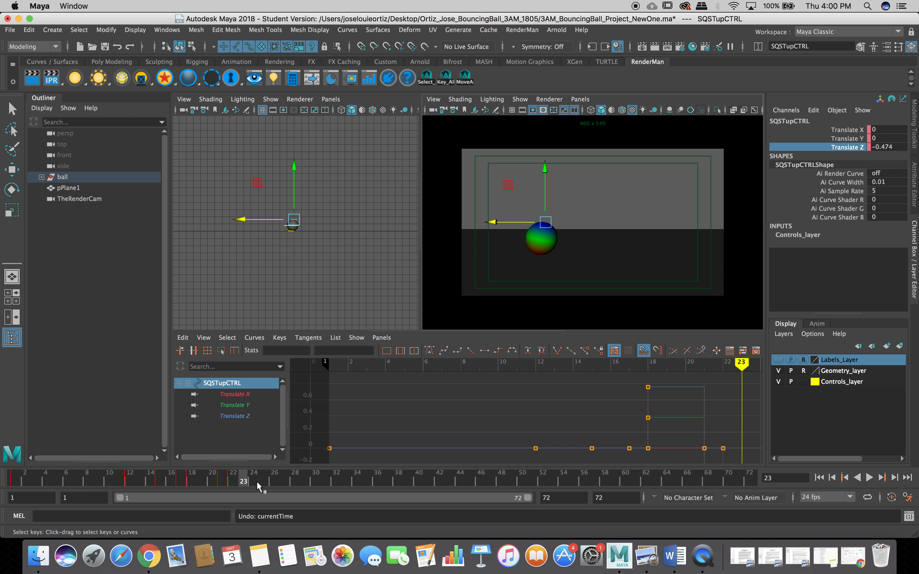
Compare the ball's squashed pose at frame 21 with its skewed pose at frame 22
{"action": "left_click", "coordinate": [235, 482]}
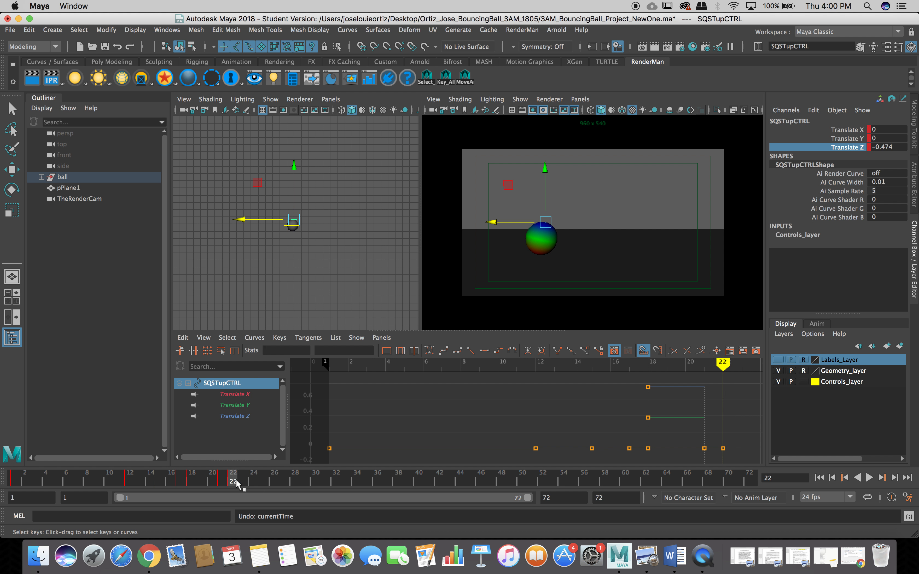
{"action": "left_click", "coordinate": [224, 483]}
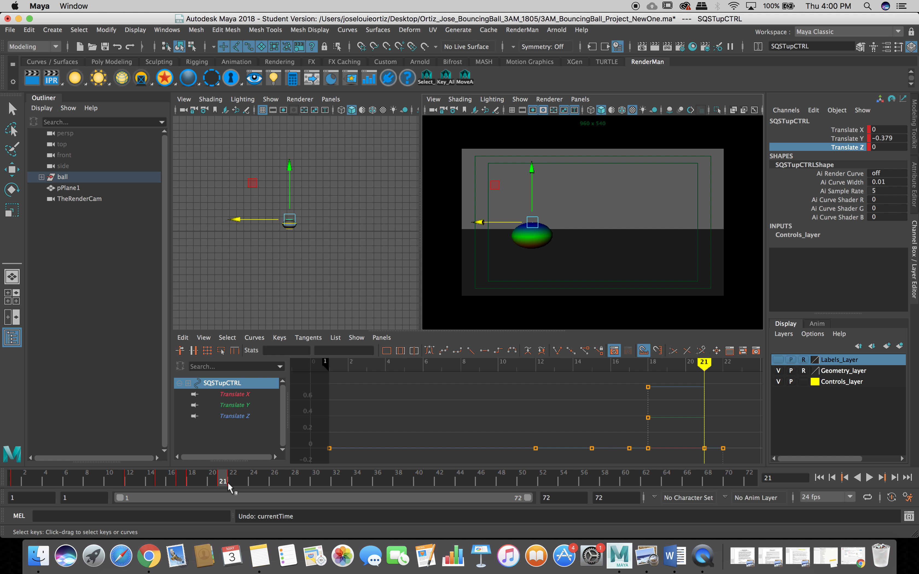
{"action": "left_click", "coordinate": [233, 479]}
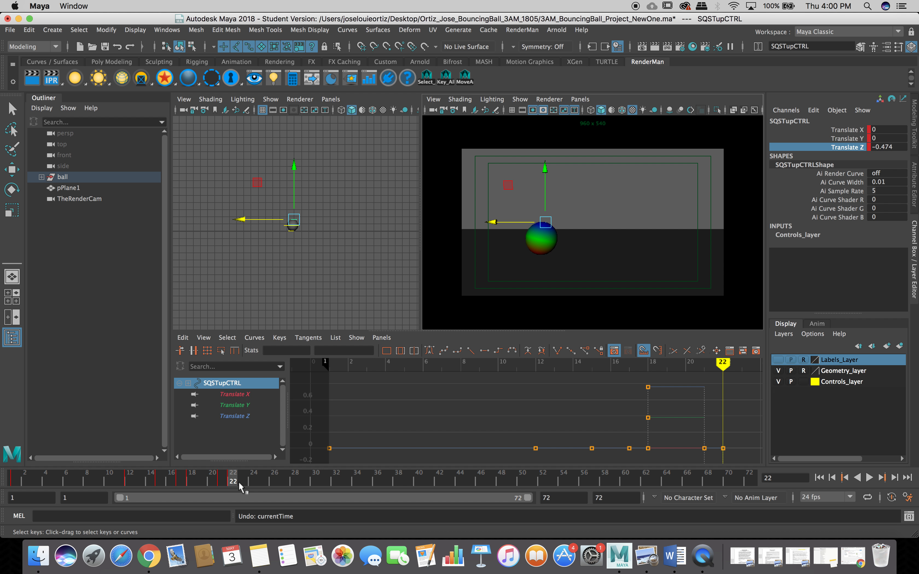
Step through frames 17 to 23 to review the ball's stretch, squash and skew poses around the ground impact
{"action": "left_click", "coordinate": [227, 482]}
{"action": "left_click", "coordinate": [232, 483]}
{"action": "left_click", "coordinate": [223, 481]}
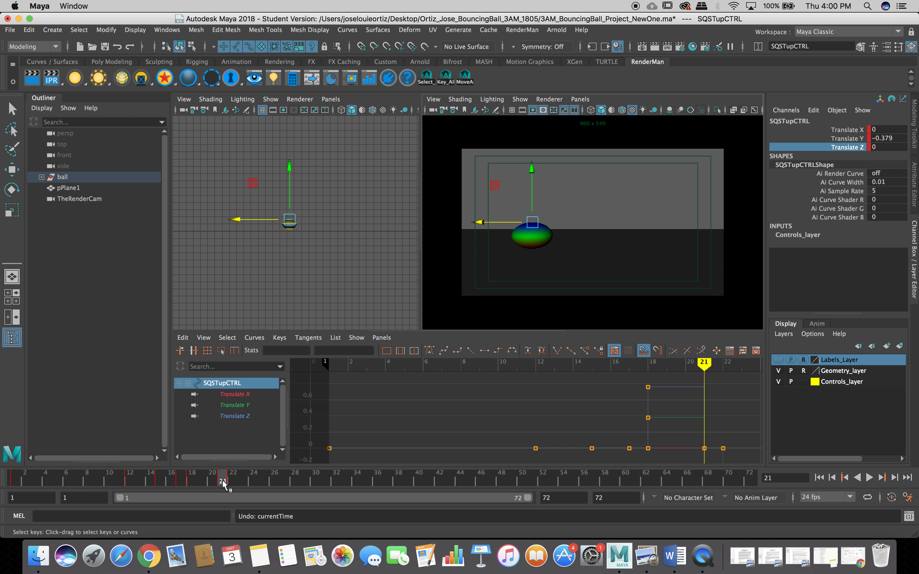
{"action": "left_click", "coordinate": [212, 481]}
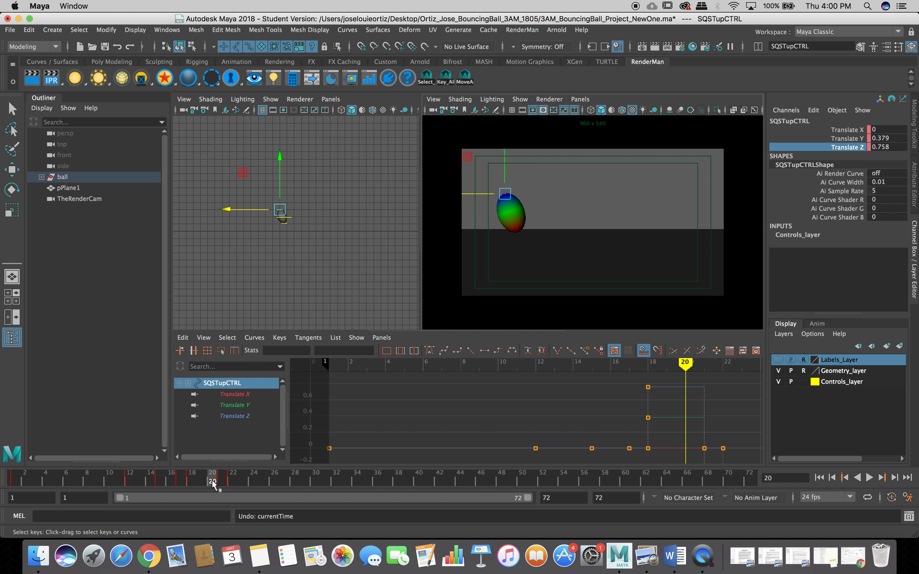
{"action": "left_click", "coordinate": [204, 481]}
{"action": "left_click", "coordinate": [195, 480]}
{"action": "left_click", "coordinate": [202, 480]}
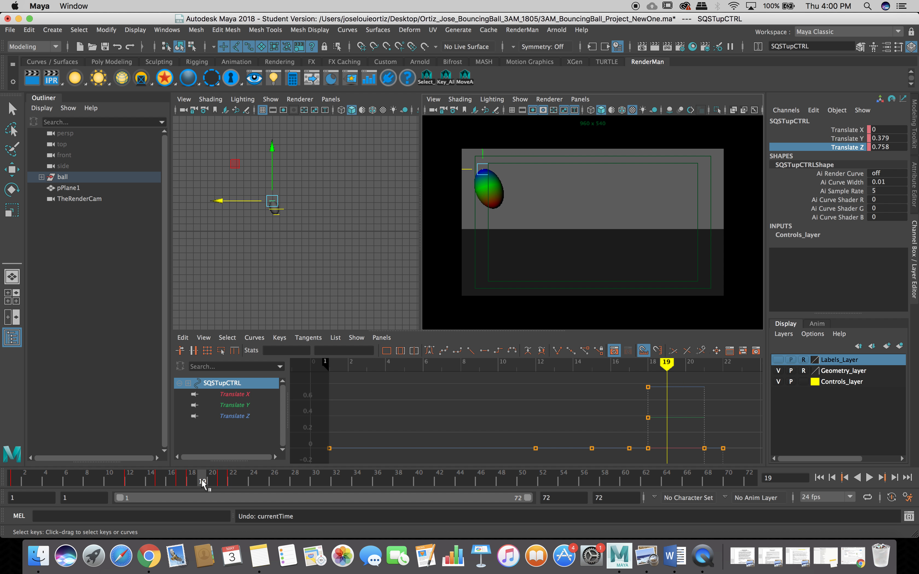
{"action": "left_click", "coordinate": [192, 481]}
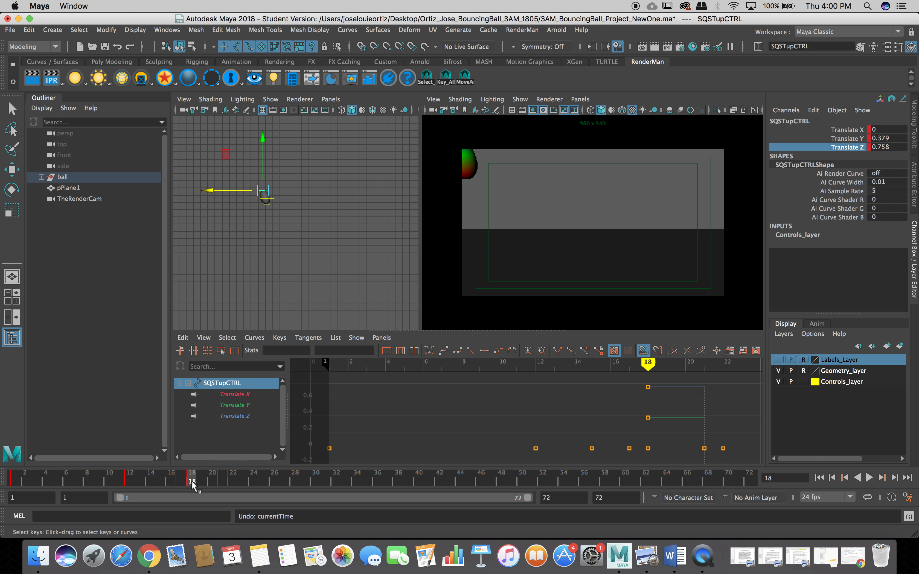
{"action": "left_click", "coordinate": [182, 479]}
{"action": "left_click", "coordinate": [194, 479]}
{"action": "left_click", "coordinate": [201, 481]}
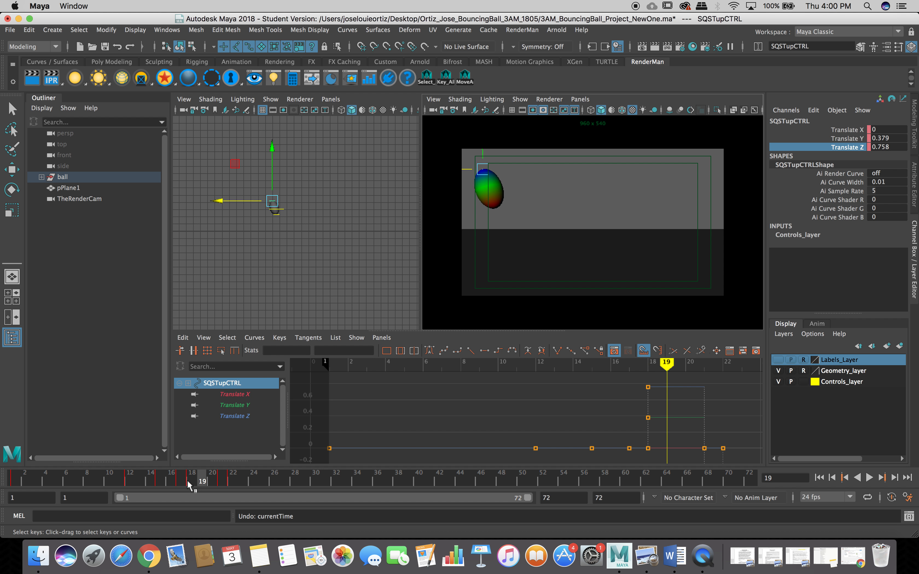
{"action": "left_click", "coordinate": [182, 479]}
{"action": "left_click", "coordinate": [192, 480]}
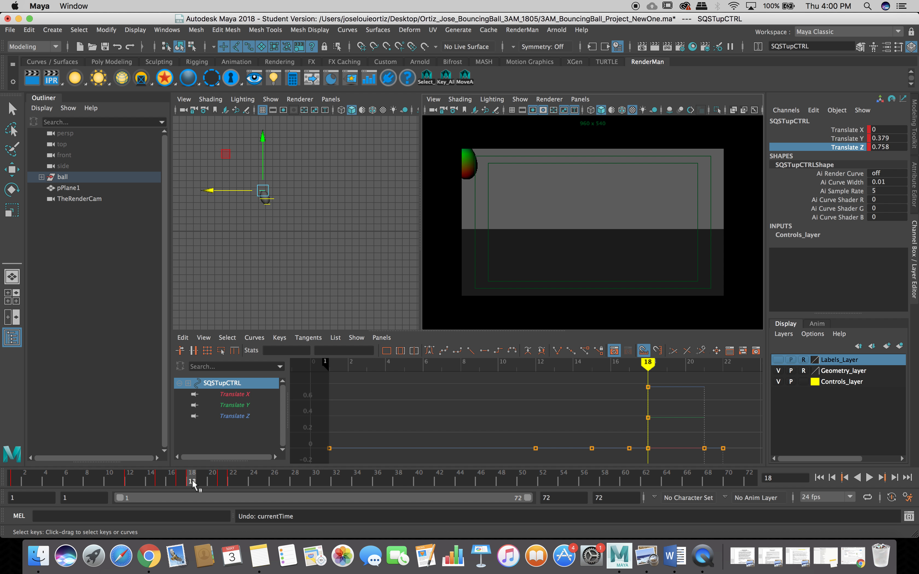
{"action": "left_click", "coordinate": [200, 482]}
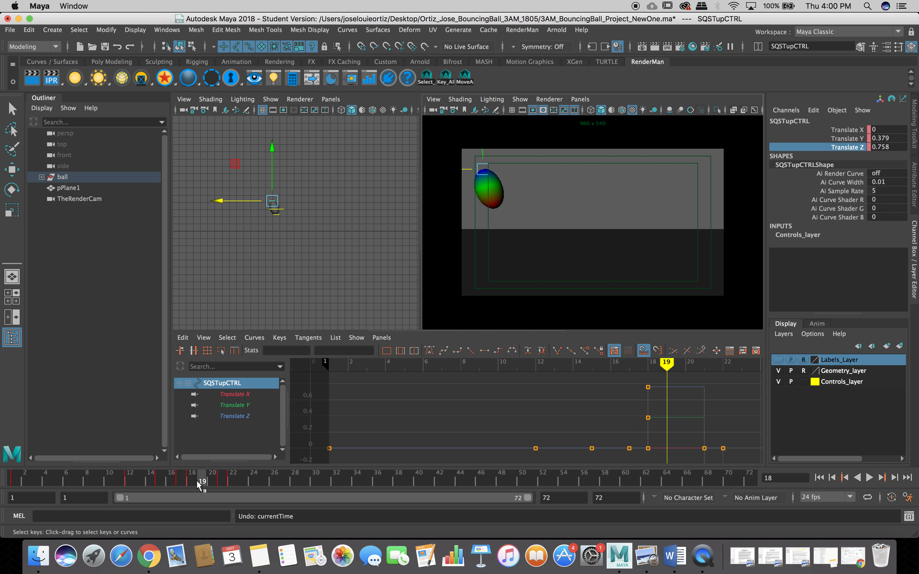
{"action": "left_click", "coordinate": [210, 481]}
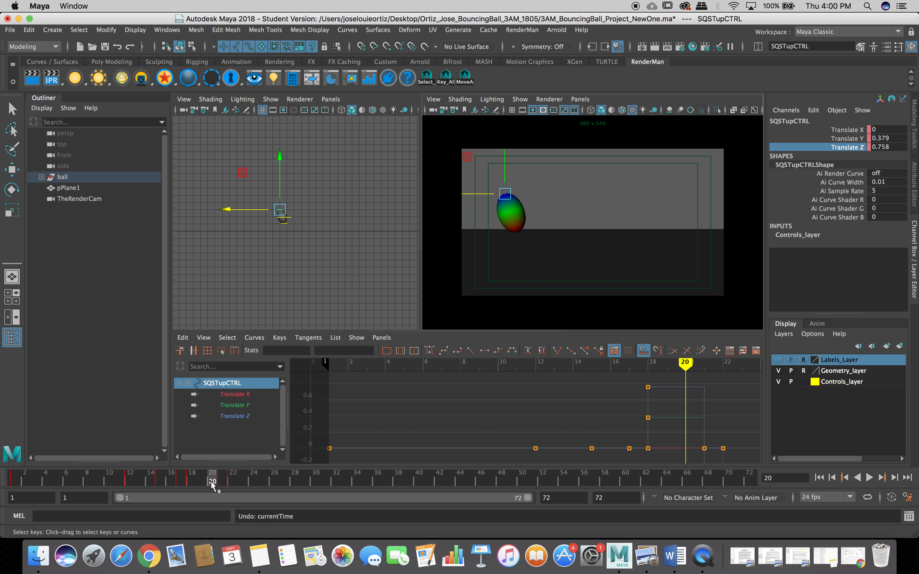
{"action": "left_click", "coordinate": [221, 481]}
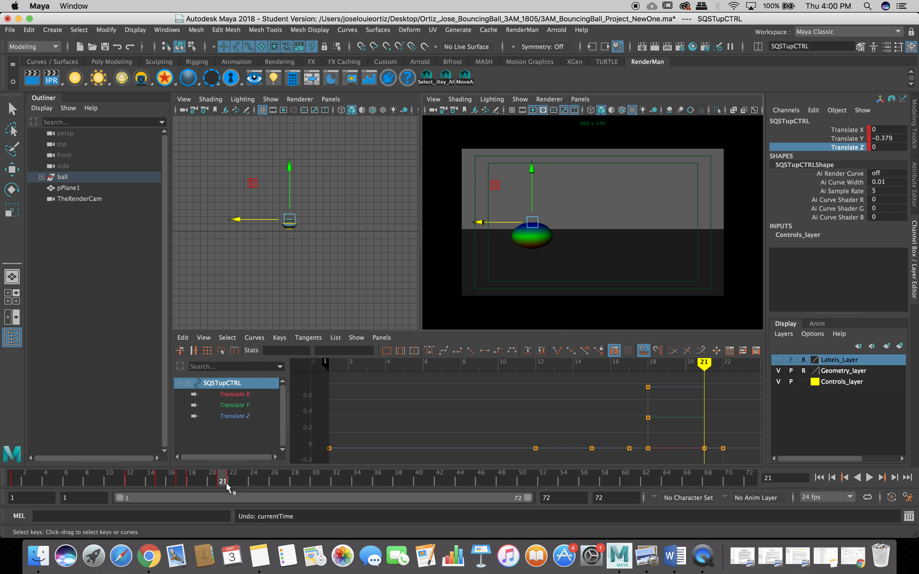
{"action": "left_click", "coordinate": [232, 483]}
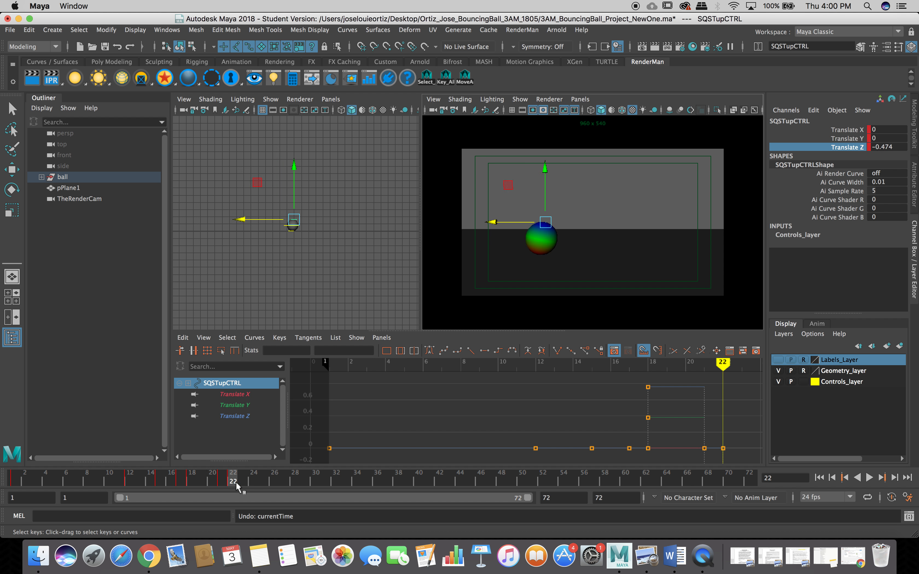
{"action": "left_click", "coordinate": [242, 481]}
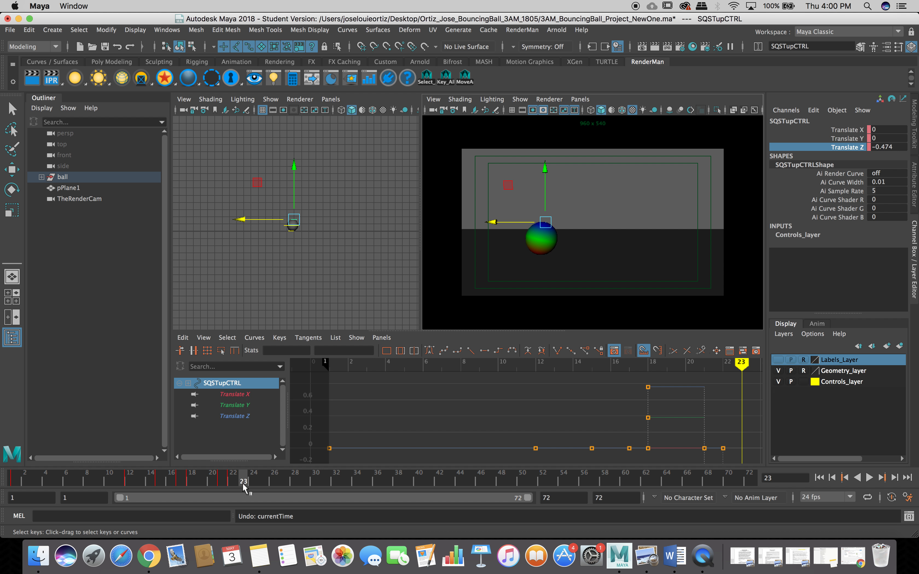
{"action": "left_click", "coordinate": [235, 482]}
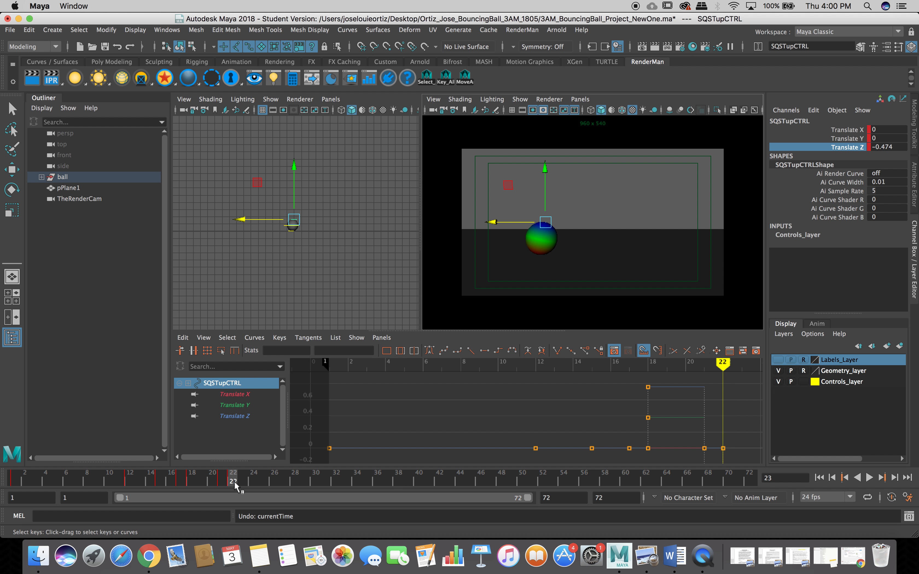
{"action": "right_click", "coordinate": [235, 487]}
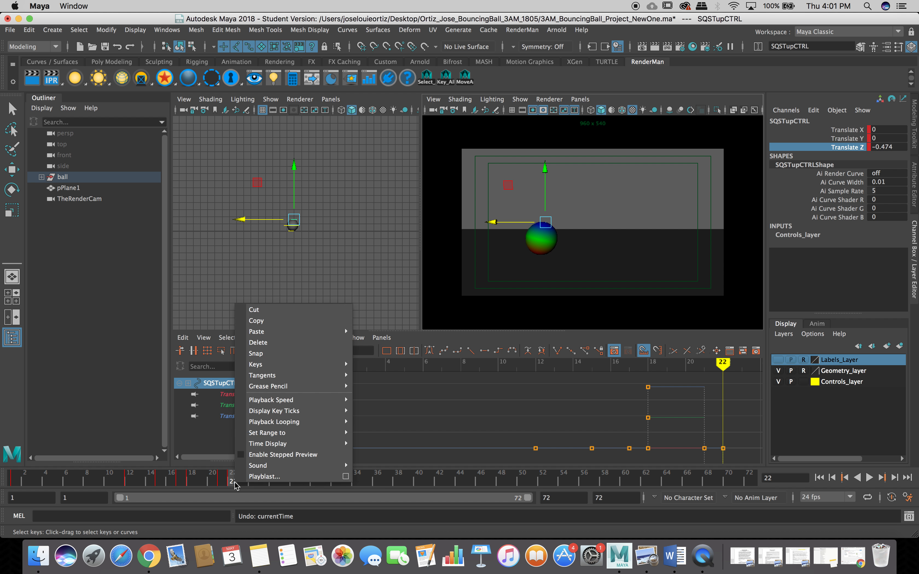
{"action": "left_click", "coordinate": [233, 481]}
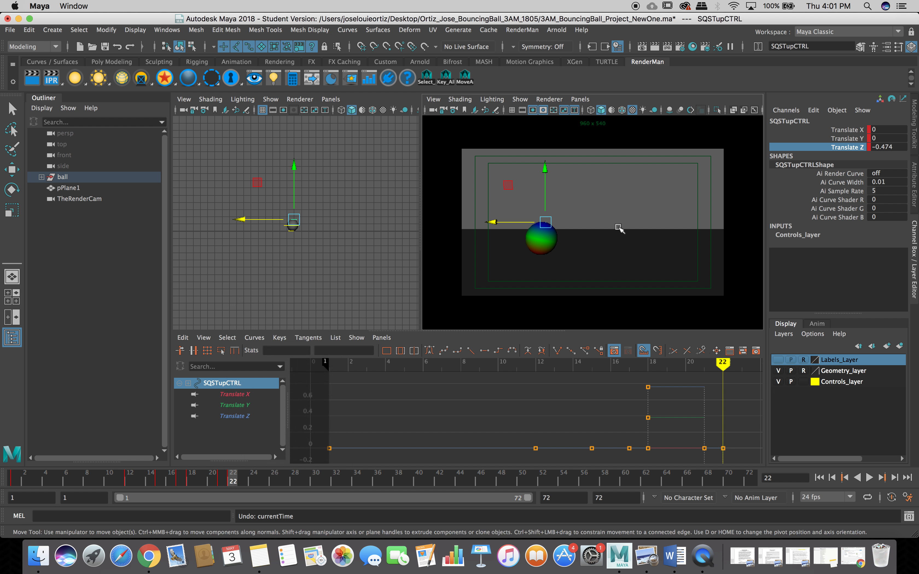
Play the animation twice in the enlarged render camera view to review the impact, and restore the multi-panel layout
{"action": "key", "text": "space"}
{"action": "left_click", "coordinate": [870, 477]}
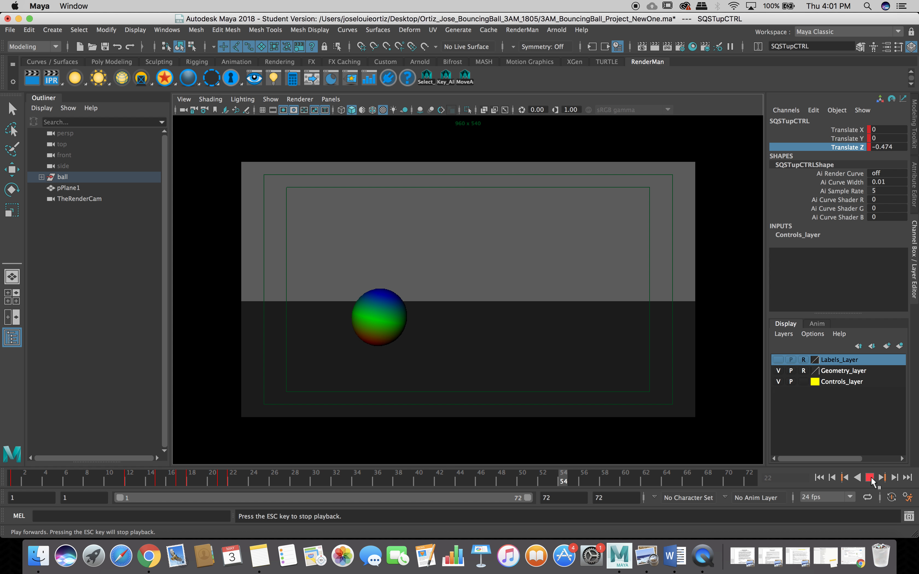
{"action": "left_click", "coordinate": [870, 478]}
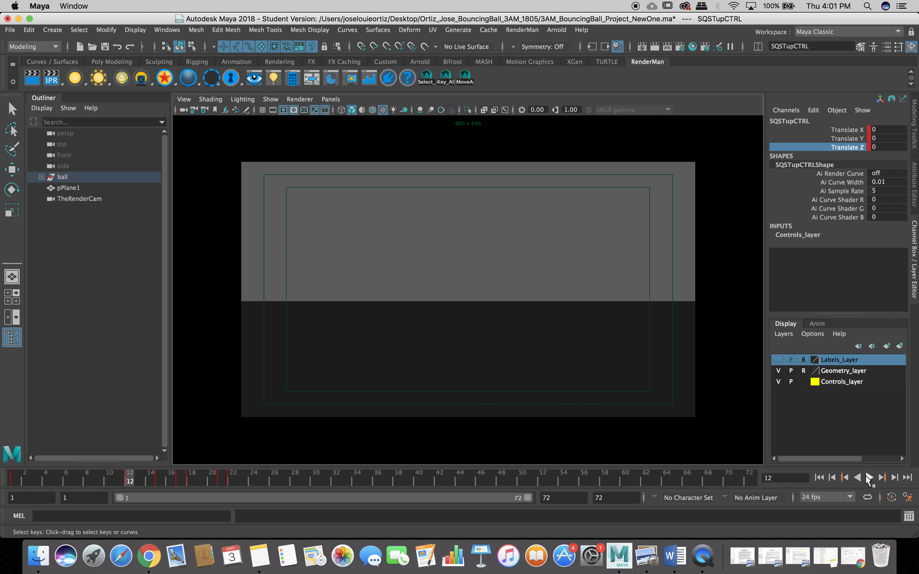
{"action": "left_click", "coordinate": [870, 478]}
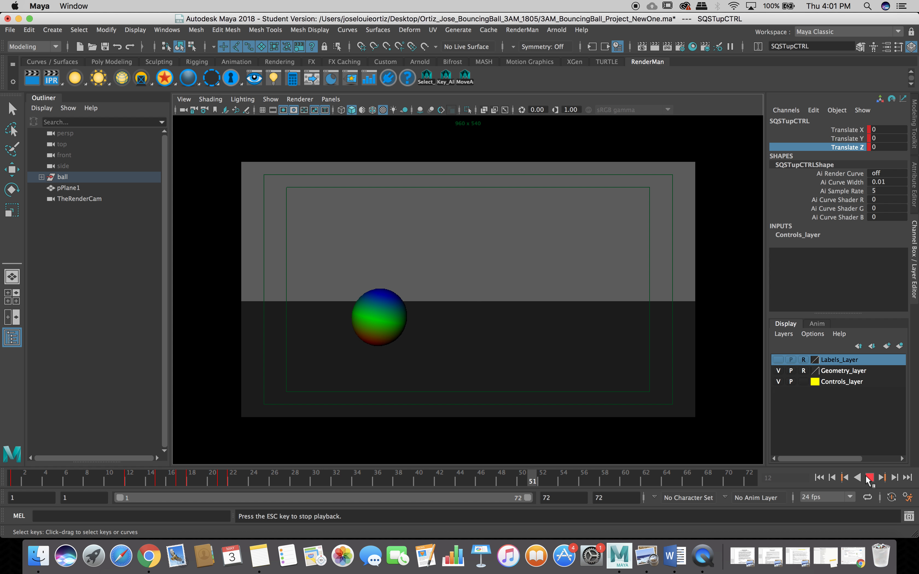
{"action": "left_click", "coordinate": [869, 477]}
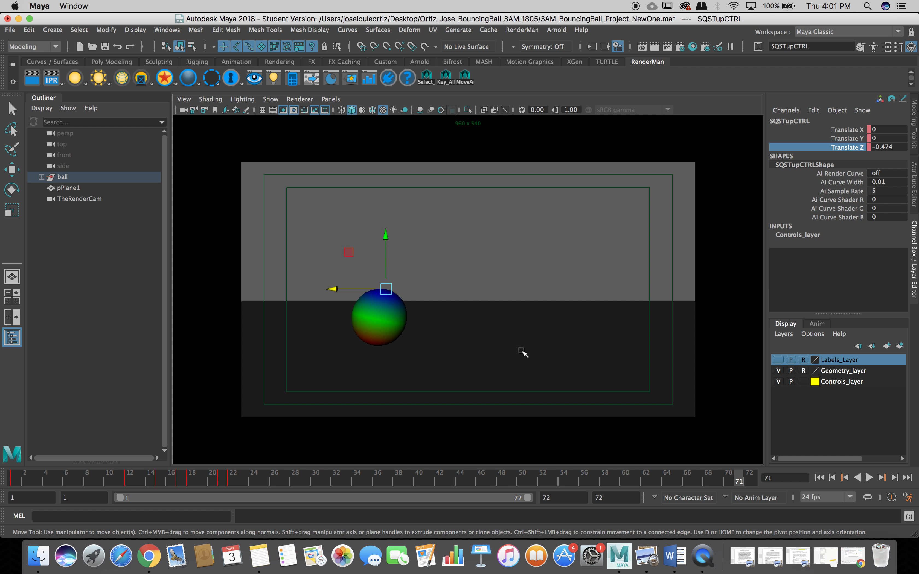
{"action": "key", "text": "space"}
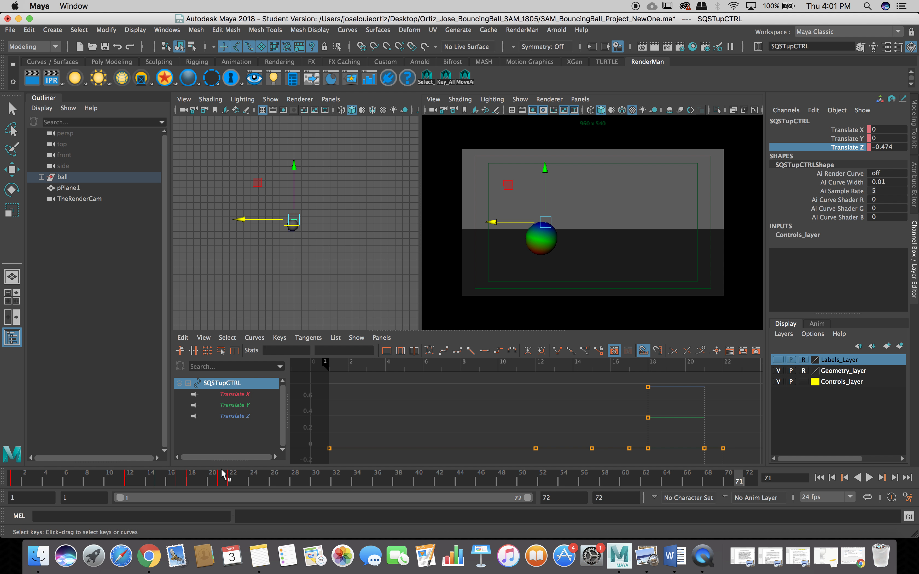
Compare the ball's poses at frames 20 and 21, and undo the last Translate Z keying of SQSTupCTRL at frame 22
{"action": "left_click", "coordinate": [223, 479]}
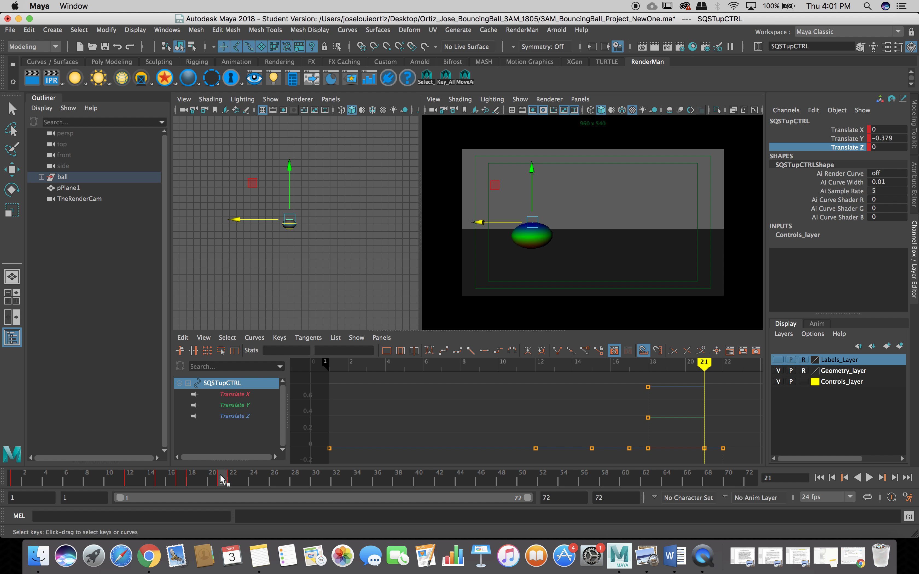
{"action": "left_click", "coordinate": [210, 479]}
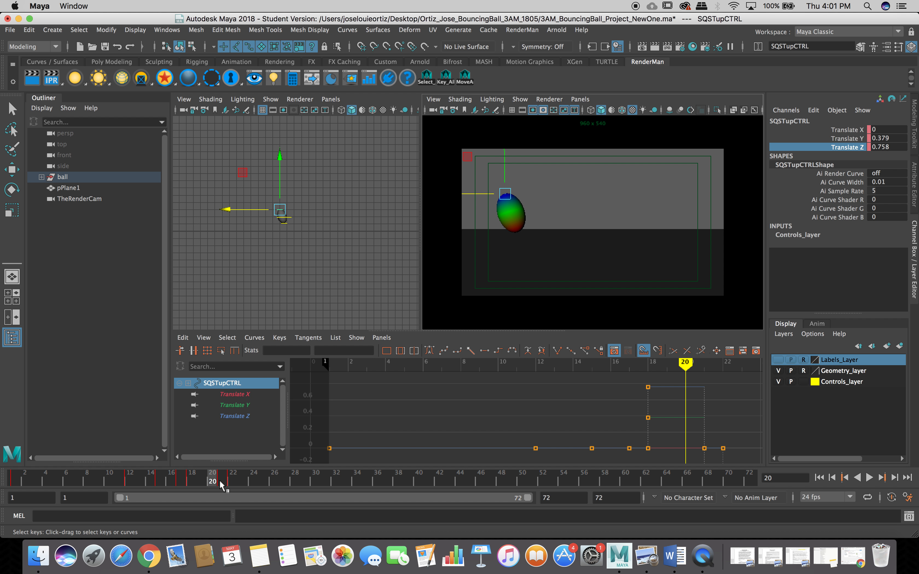
{"action": "left_click", "coordinate": [221, 482]}
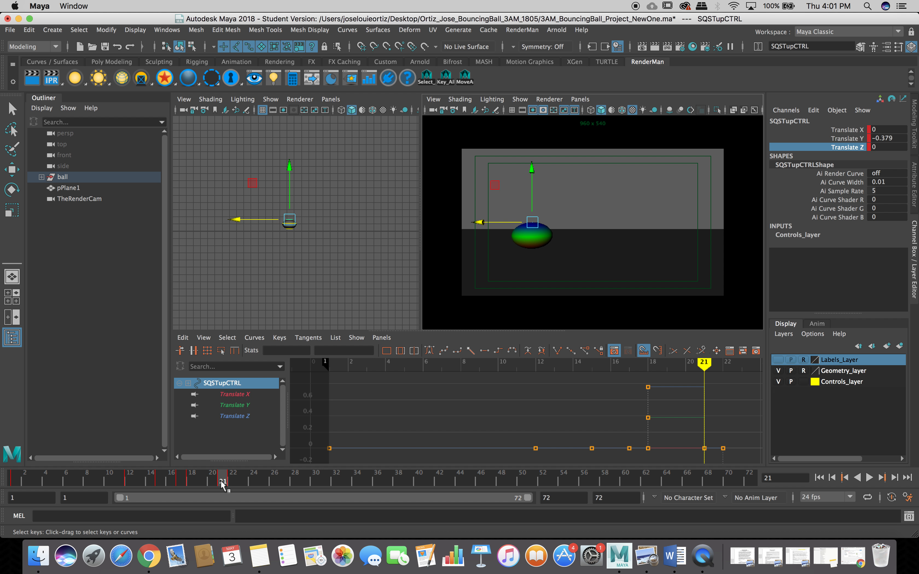
{"action": "left_click_drag", "start_coordinate": [217, 481], "coordinate": [220, 482], "text": "shift"}
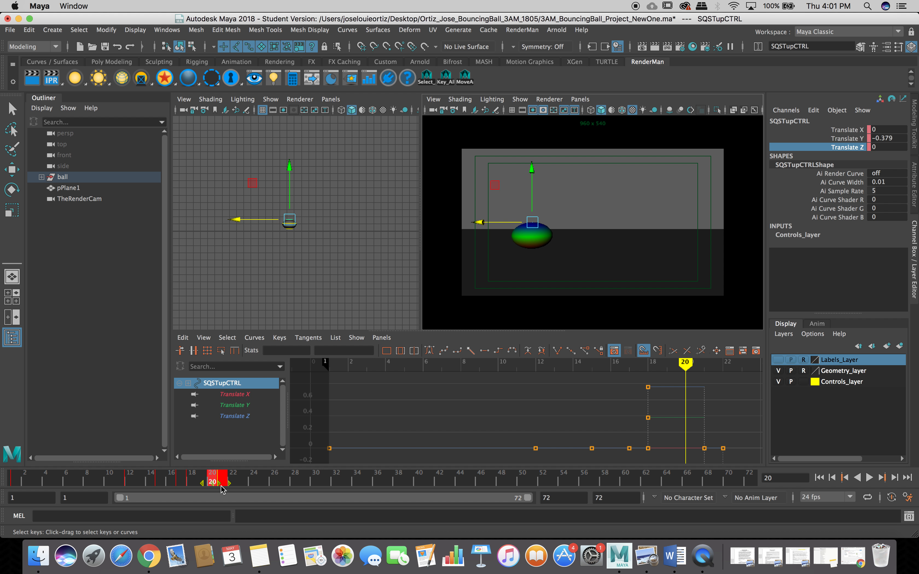
{"action": "key", "text": "super+z"}
{"action": "key", "text": "super+z"}
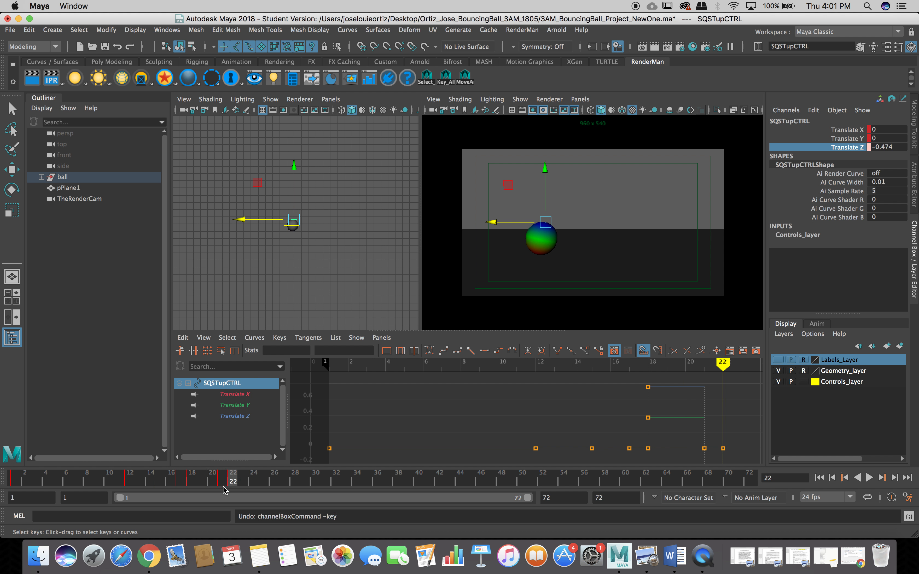
Move SQSTupCTRL's squash key from frame 21 to frame 23
{"action": "left_click", "coordinate": [221, 480]}
{"action": "left_click", "coordinate": [221, 480], "text": "shift"}
{"action": "left_click_drag", "start_coordinate": [225, 487], "coordinate": [238, 483]}
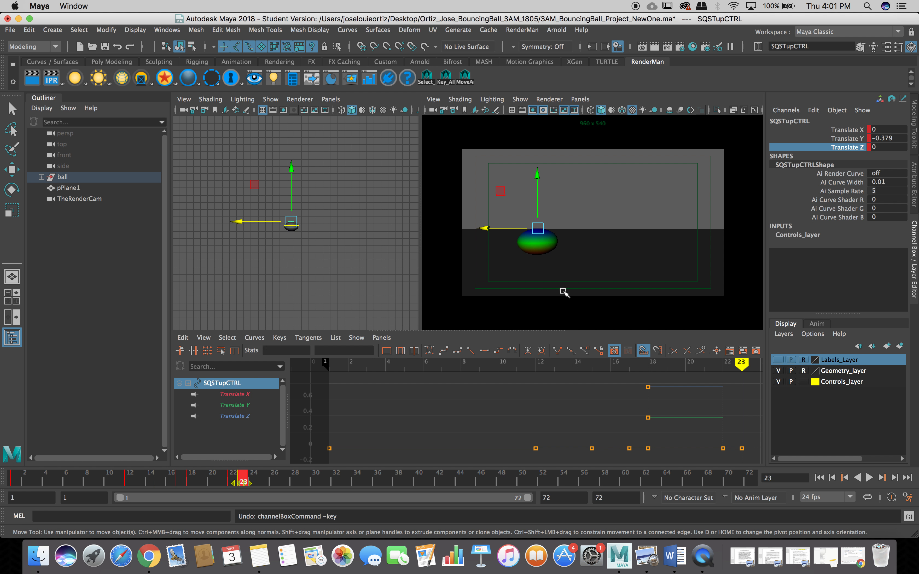
Play the animation from frame 1 and in reverse in the enlarged render camera view to check the squash timing
{"action": "key", "text": "space"}
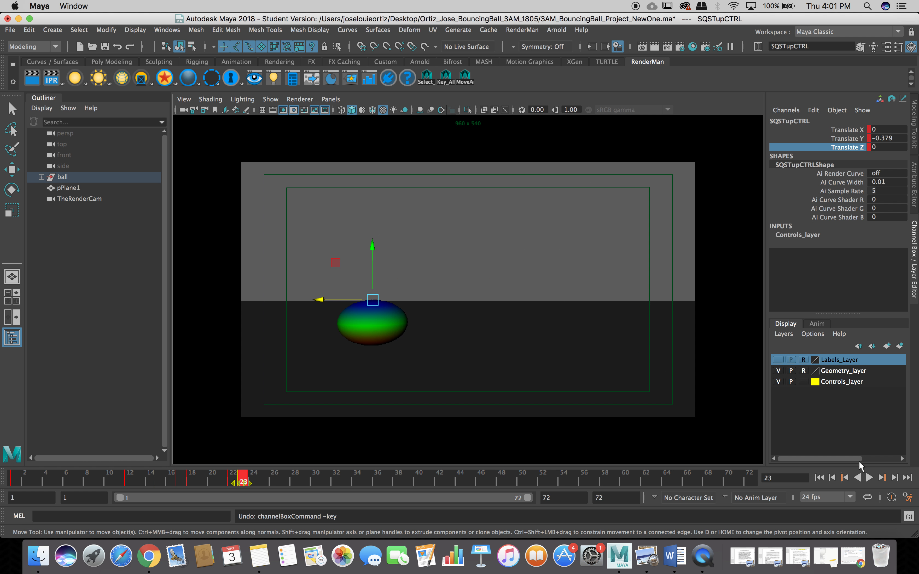
{"action": "left_click", "coordinate": [819, 480]}
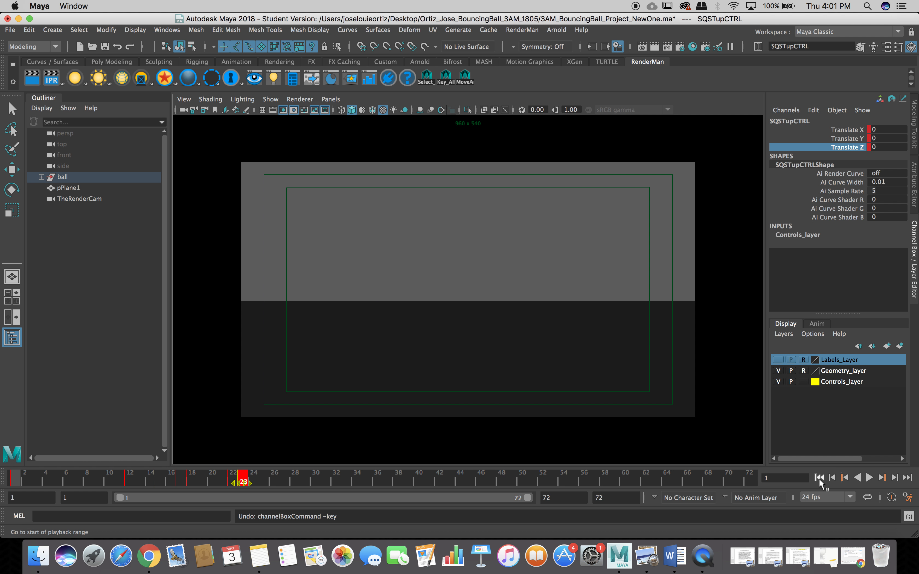
{"action": "left_click", "coordinate": [869, 479]}
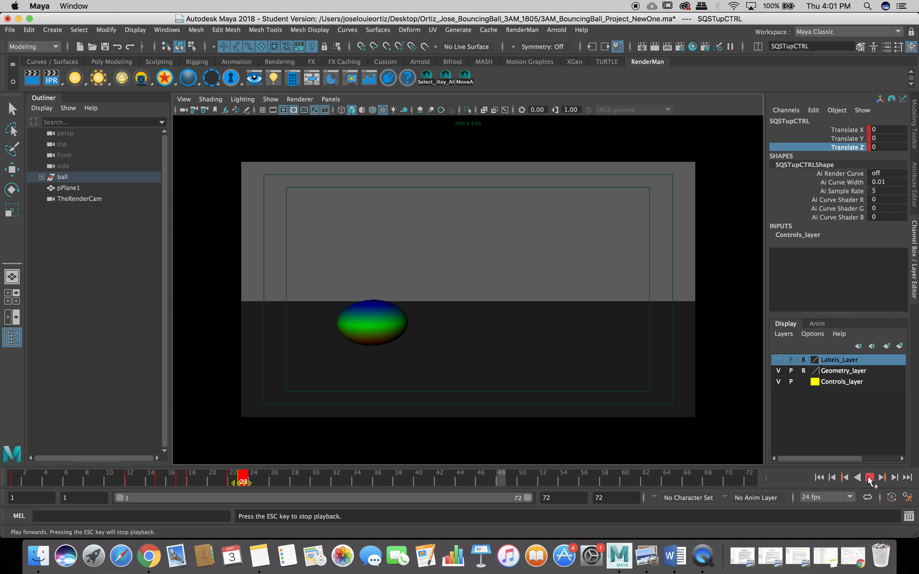
{"action": "left_click", "coordinate": [869, 478]}
{"action": "left_click", "coordinate": [858, 478]}
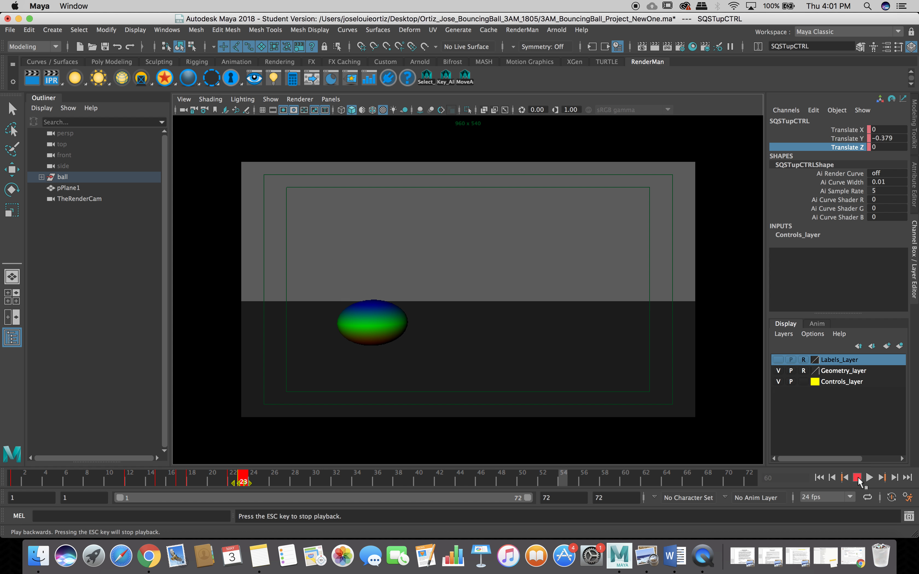
{"action": "left_click", "coordinate": [857, 478]}
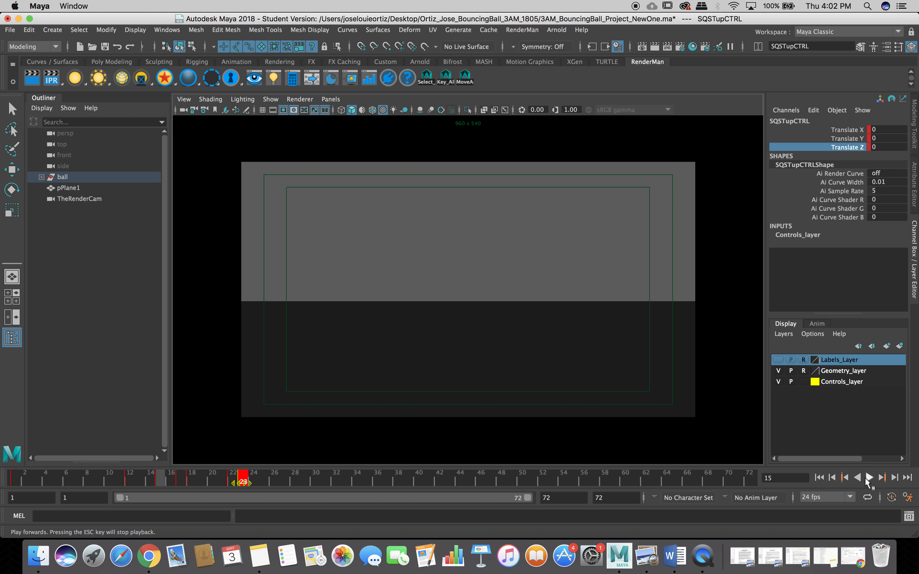
{"action": "left_click", "coordinate": [820, 478]}
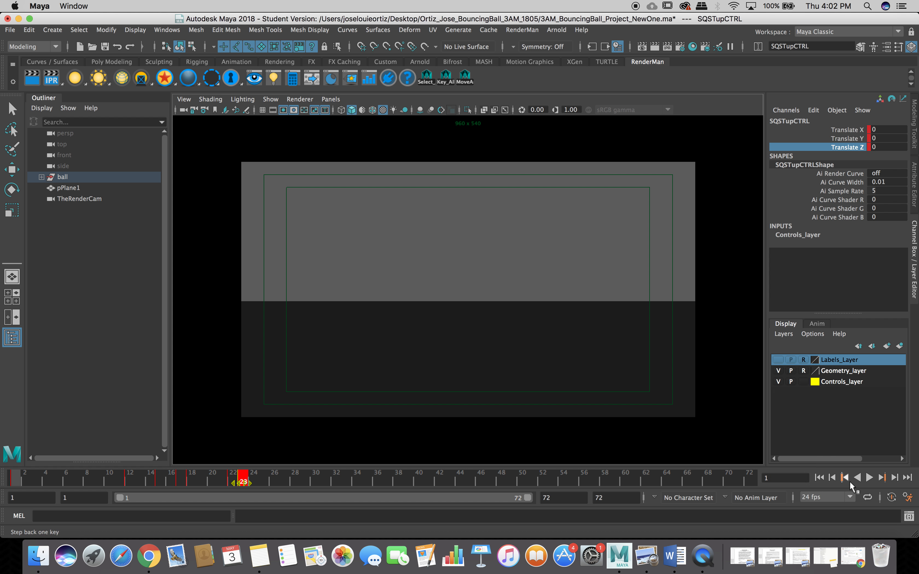
{"action": "left_click", "coordinate": [870, 477]}
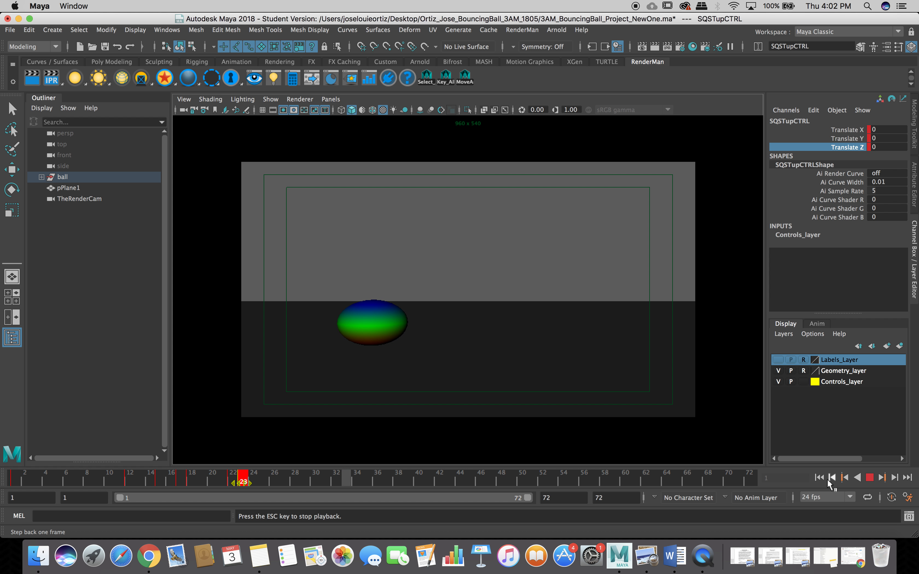
{"action": "left_click", "coordinate": [868, 478]}
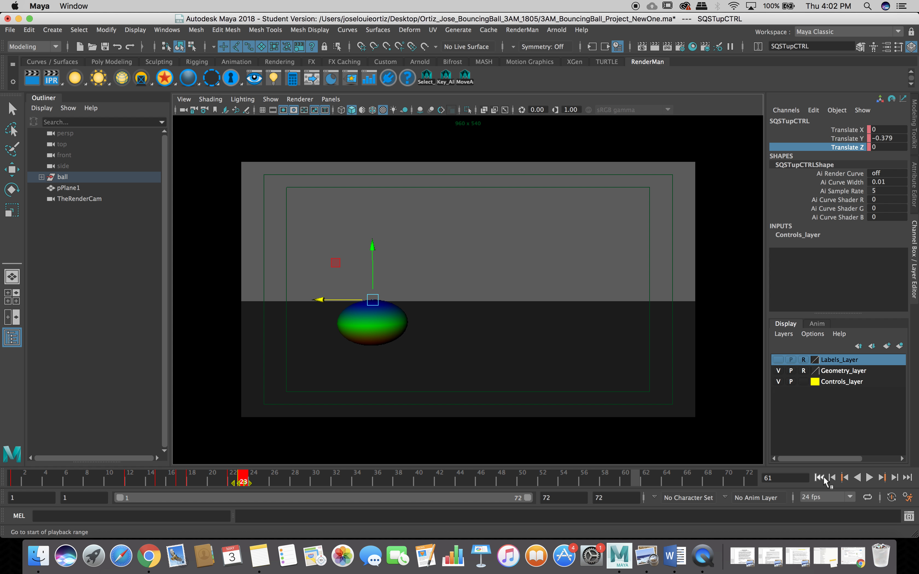
Restore the multi-panel layout and move SQSTupCTRL's squash key from frame 23 to frame 25
{"action": "key", "text": "space"}
{"action": "left_click", "coordinate": [257, 480]}
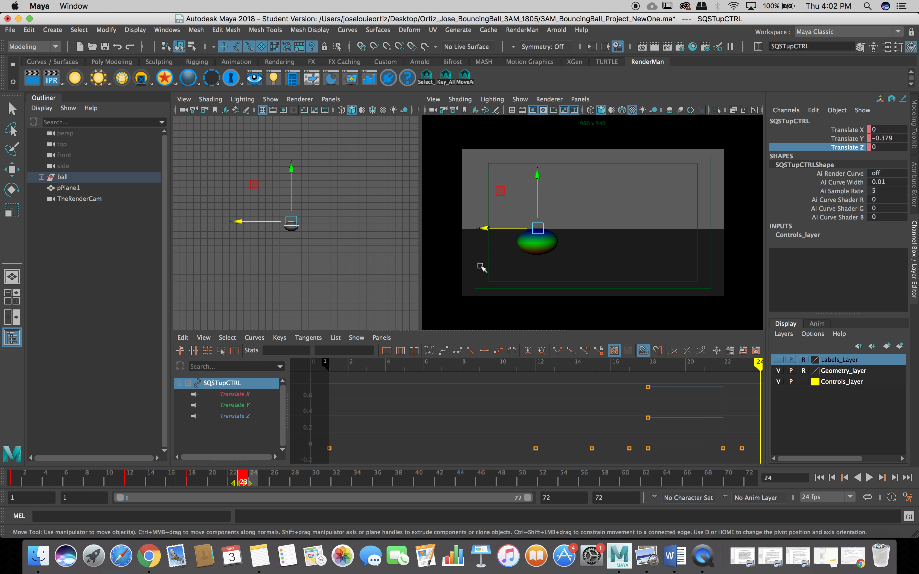
{"action": "left_click", "coordinate": [233, 479]}
{"action": "left_click_drag", "start_coordinate": [233, 479], "coordinate": [257, 480]}
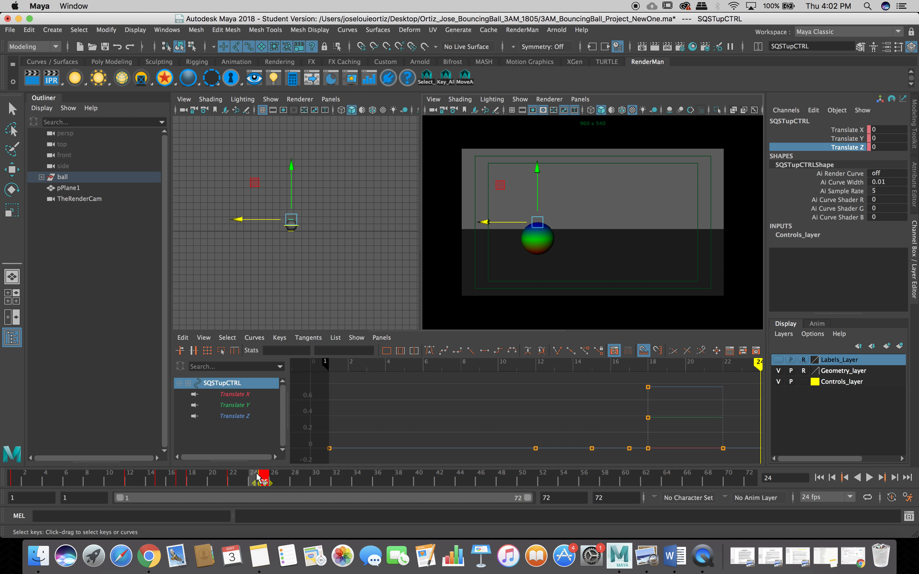
Play the animation repeatedly from frame 1 in the enlarged render camera view to check the squash timing with its key at frame 25
{"action": "key", "text": "space"}
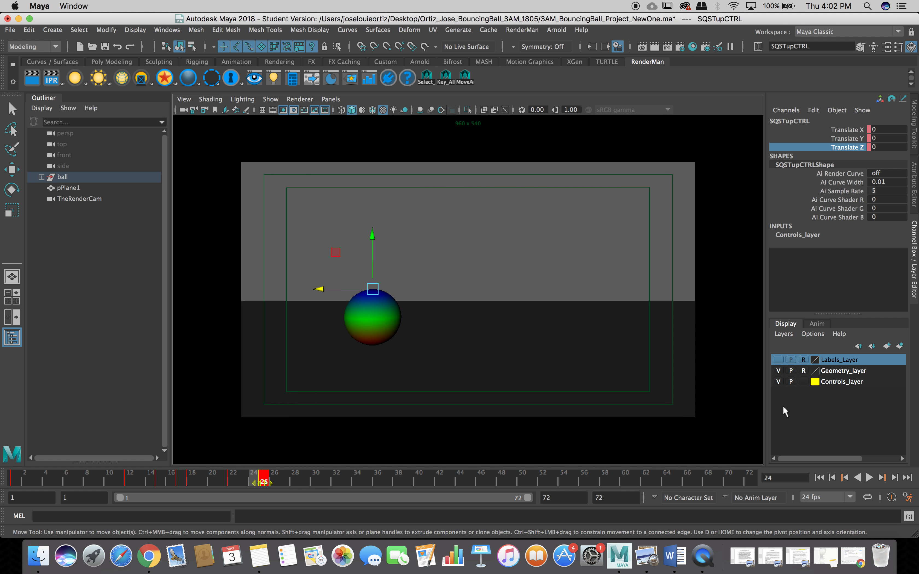
{"action": "left_click", "coordinate": [820, 479]}
{"action": "left_click", "coordinate": [869, 479]}
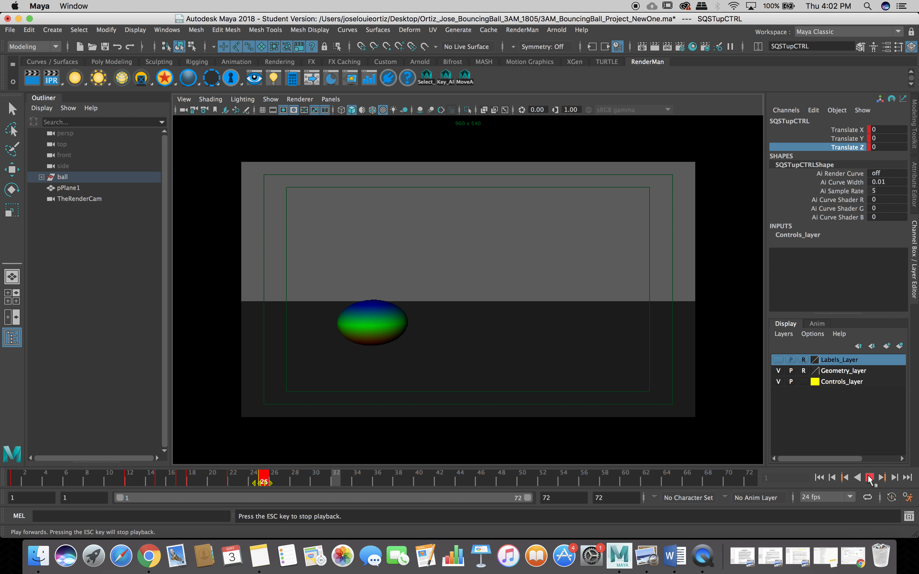
{"action": "left_click", "coordinate": [870, 480]}
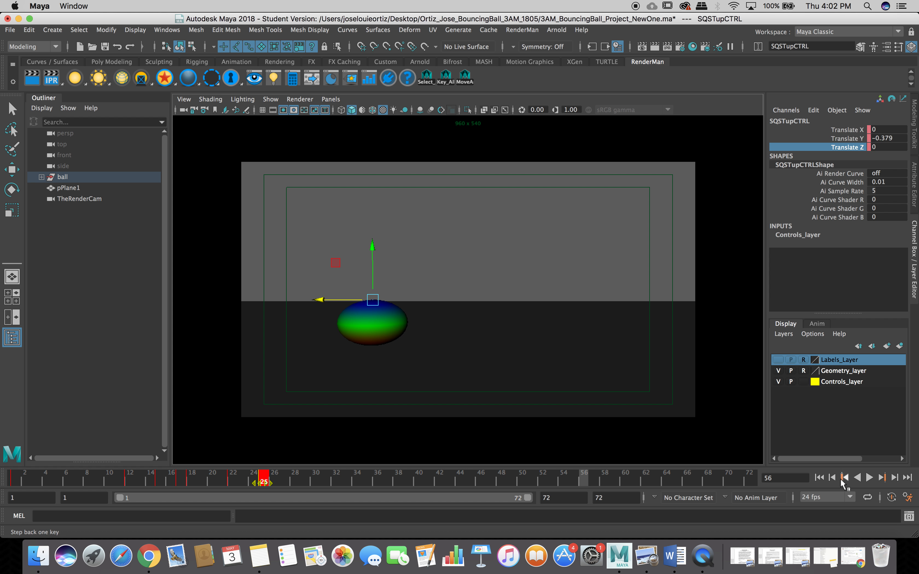
{"action": "left_click", "coordinate": [819, 477]}
{"action": "left_click", "coordinate": [869, 477]}
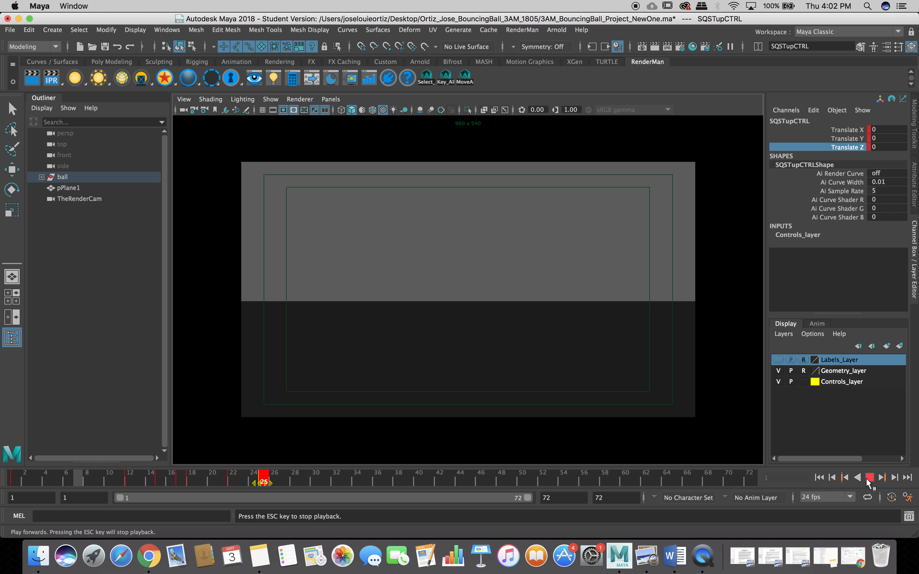
{"action": "left_click", "coordinate": [869, 479]}
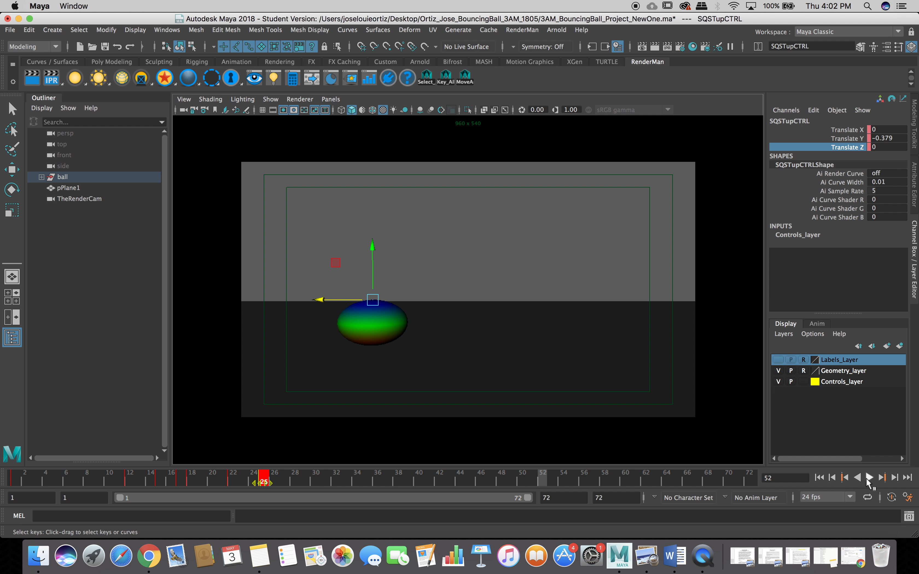
{"action": "left_click", "coordinate": [820, 477]}
{"action": "left_click", "coordinate": [868, 478]}
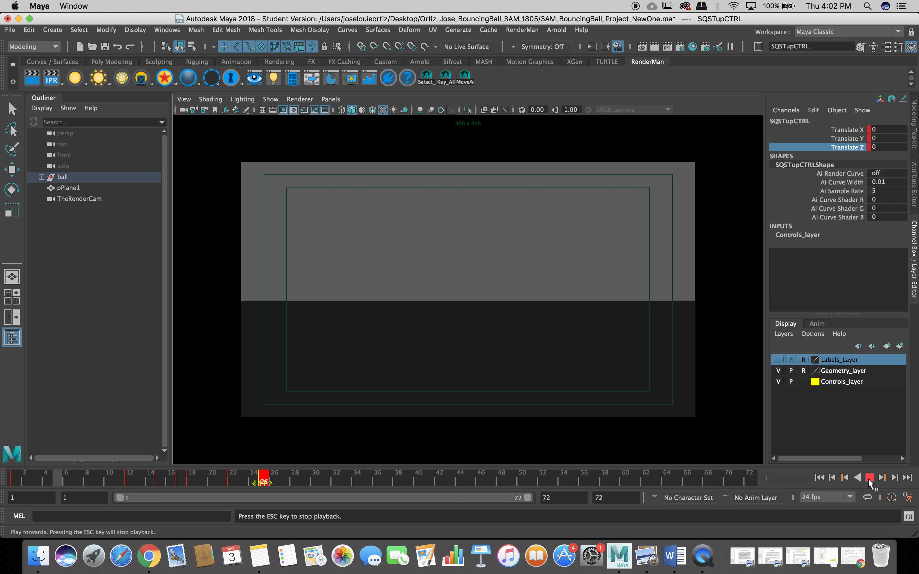
{"action": "left_click", "coordinate": [869, 478]}
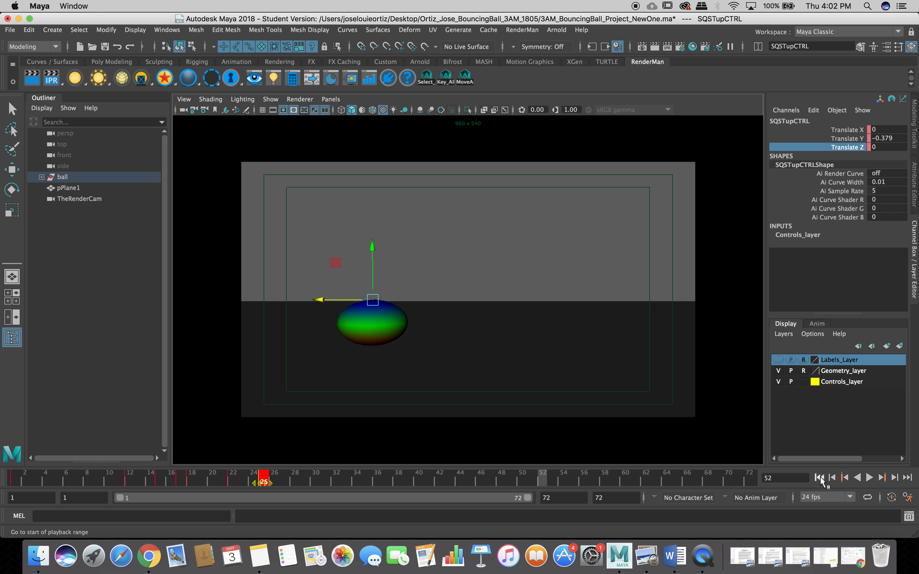
{"action": "left_click", "coordinate": [820, 477]}
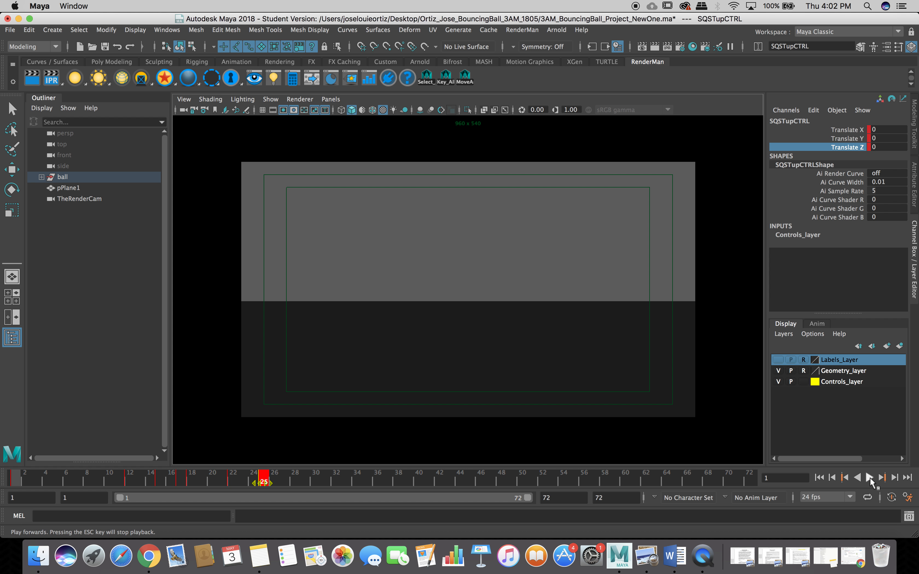
{"action": "left_click", "coordinate": [869, 478]}
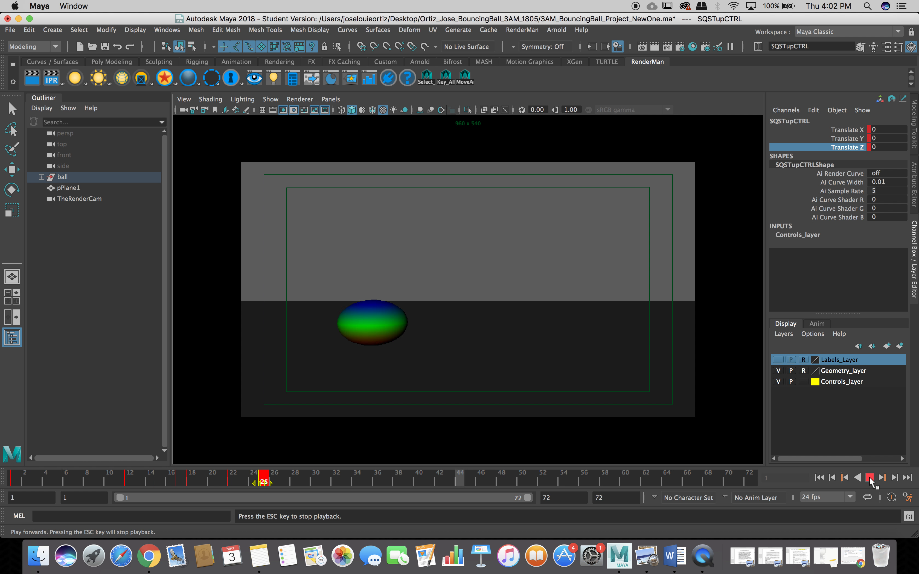
{"action": "left_click", "coordinate": [869, 479]}
{"action": "left_click", "coordinate": [820, 478]}
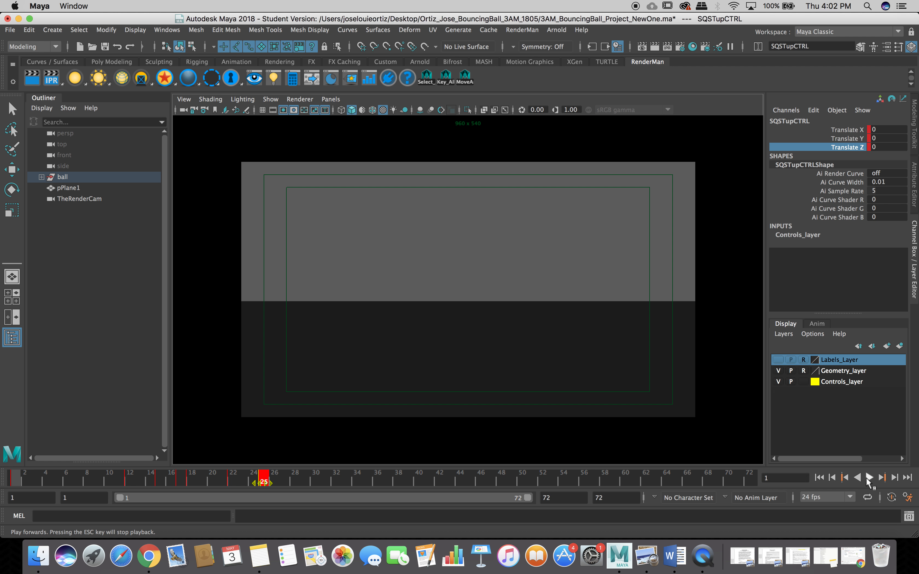
{"action": "left_click", "coordinate": [869, 478]}
{"action": "left_click", "coordinate": [868, 478]}
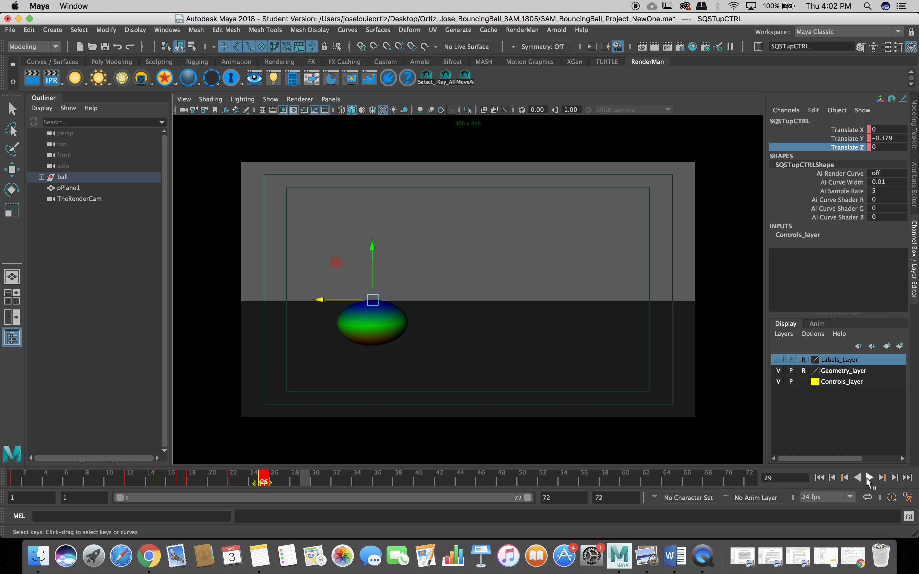
{"action": "left_click", "coordinate": [819, 477]}
{"action": "left_click", "coordinate": [869, 478]}
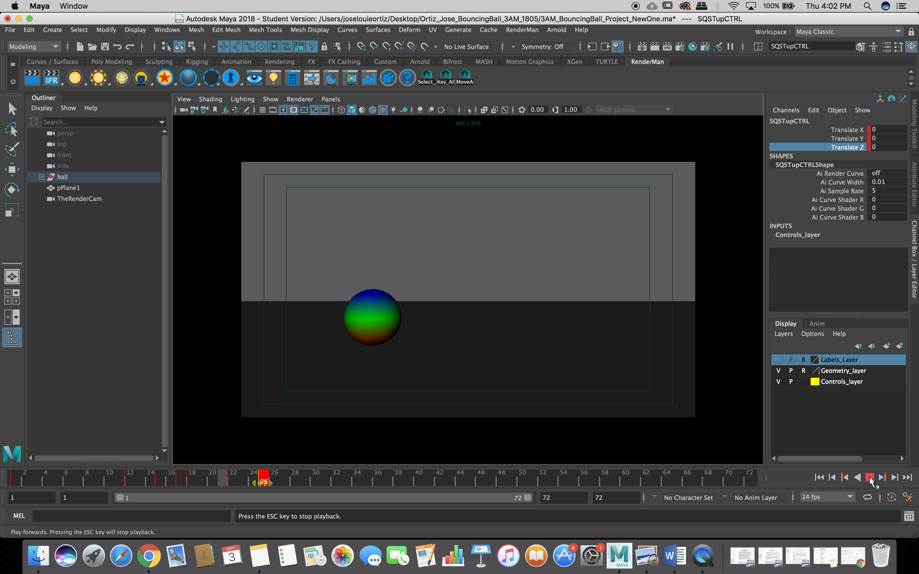
{"action": "left_click", "coordinate": [869, 479]}
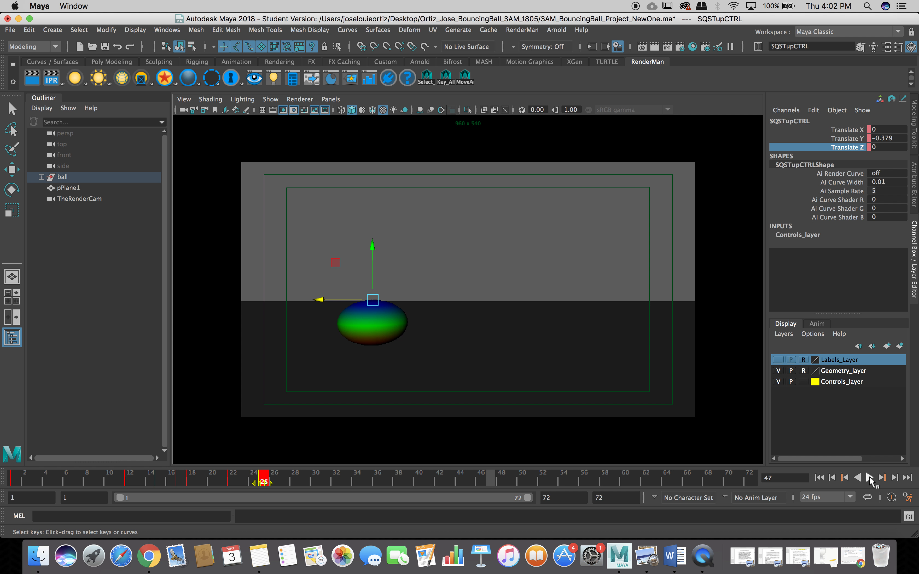
Select ballCTRL in the multi-panel layout and play its motion from frame 1 in the enlarged render camera view, returning to frame 1
{"action": "key", "text": "space"}
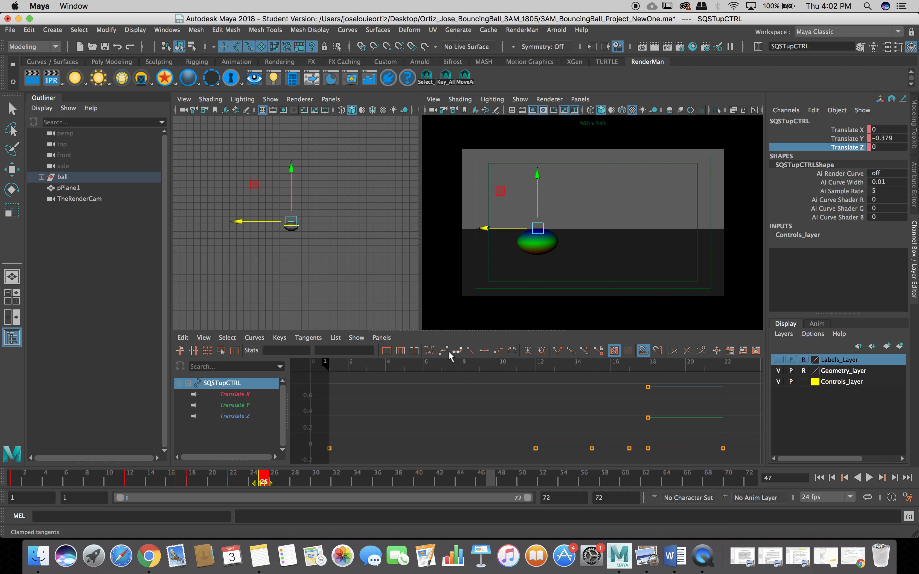
{"action": "left_click", "coordinate": [336, 245]}
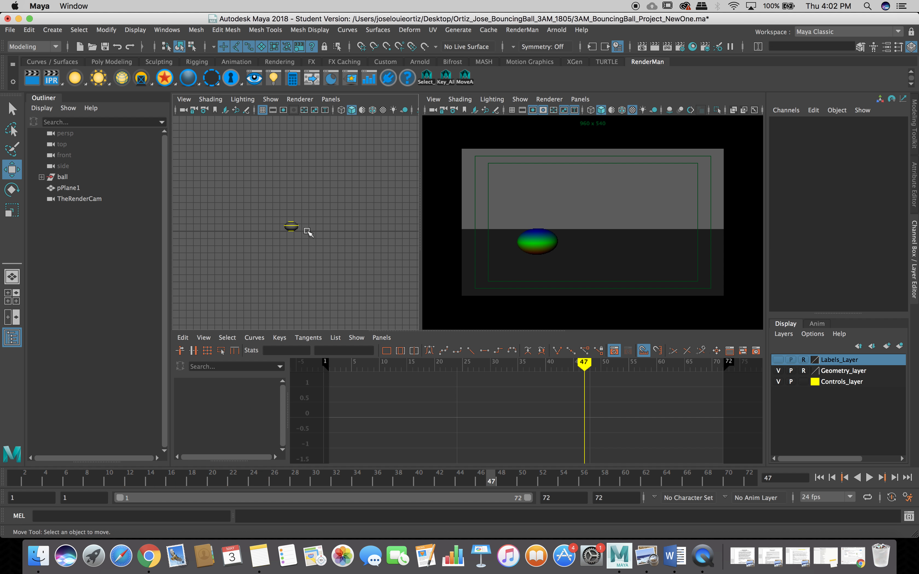
{"action": "left_click", "coordinate": [298, 226]}
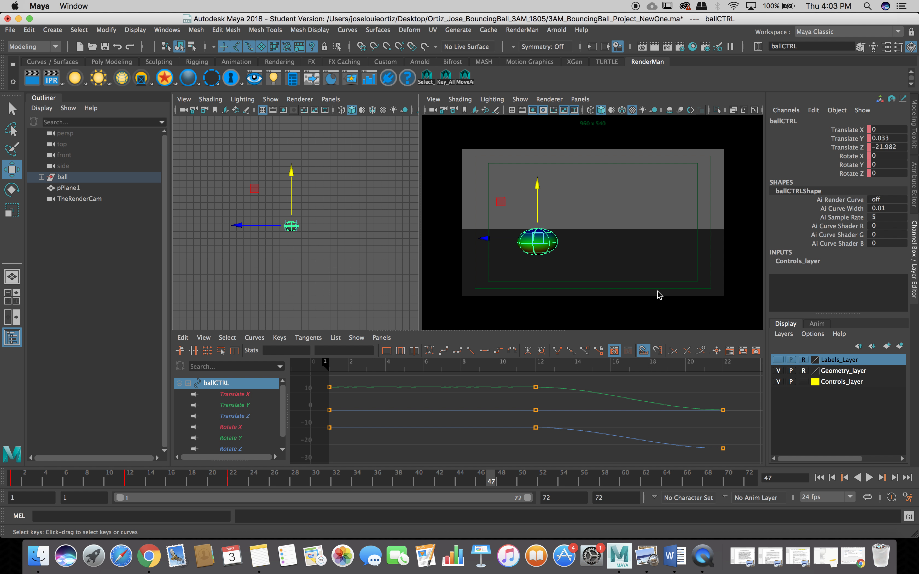
{"action": "key", "text": "space"}
{"action": "left_click", "coordinate": [819, 477]}
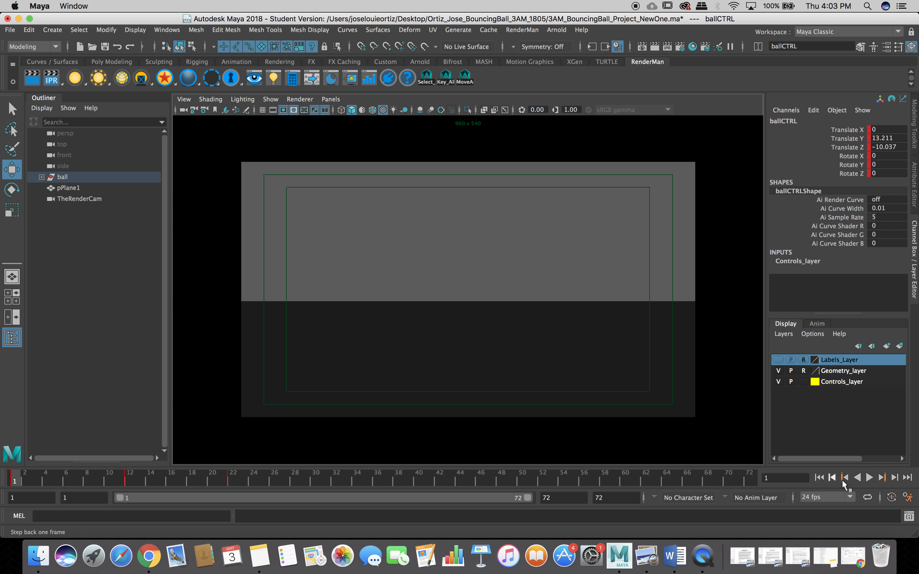
{"action": "left_click", "coordinate": [870, 479]}
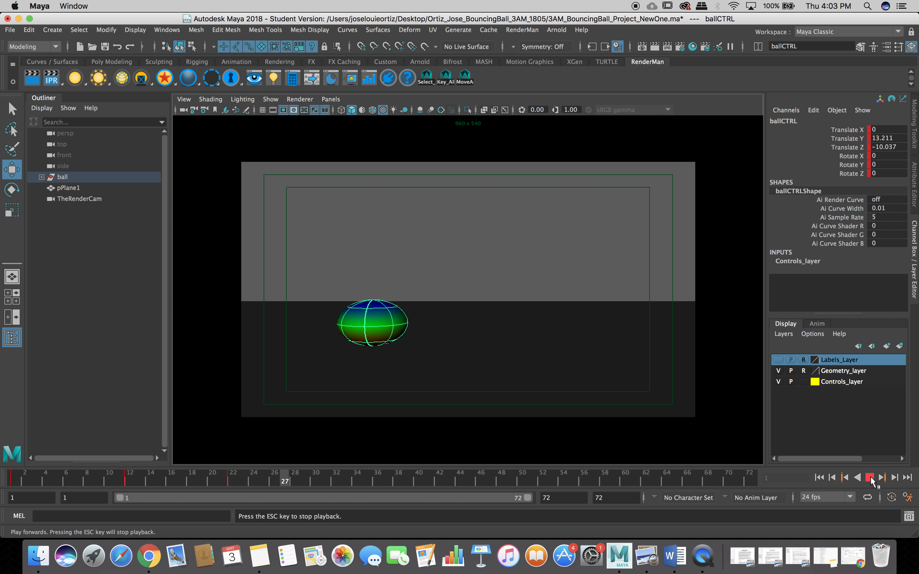
{"action": "left_click", "coordinate": [870, 480]}
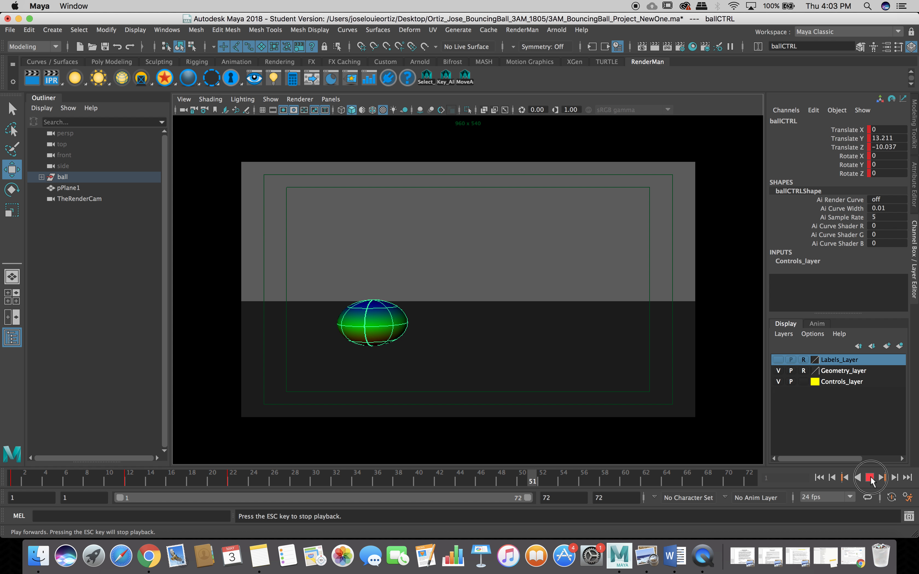
{"action": "left_click", "coordinate": [819, 478]}
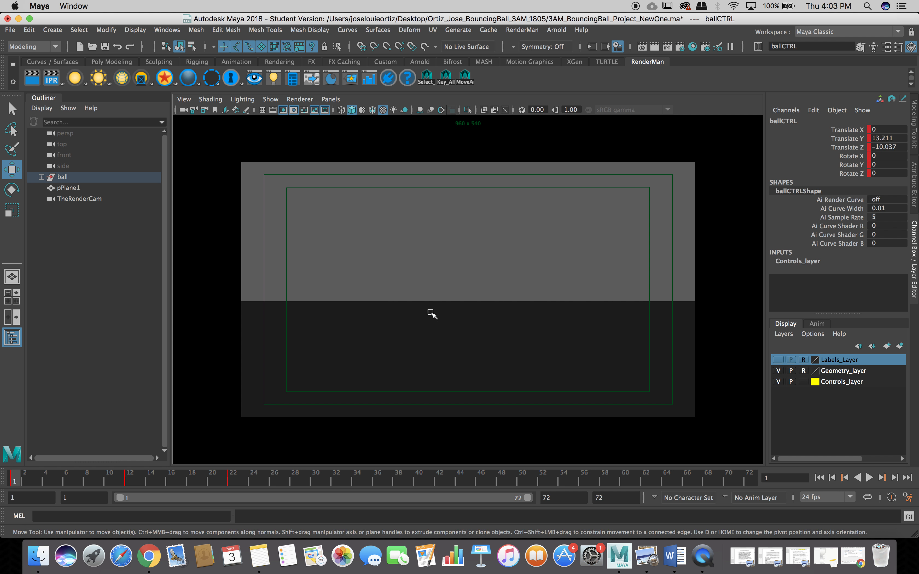
Reselect SQSTupCTRL in the multi-panel layout and examine its animation curves while running the time through to the squash key at frame 25
{"action": "key", "text": "space"}
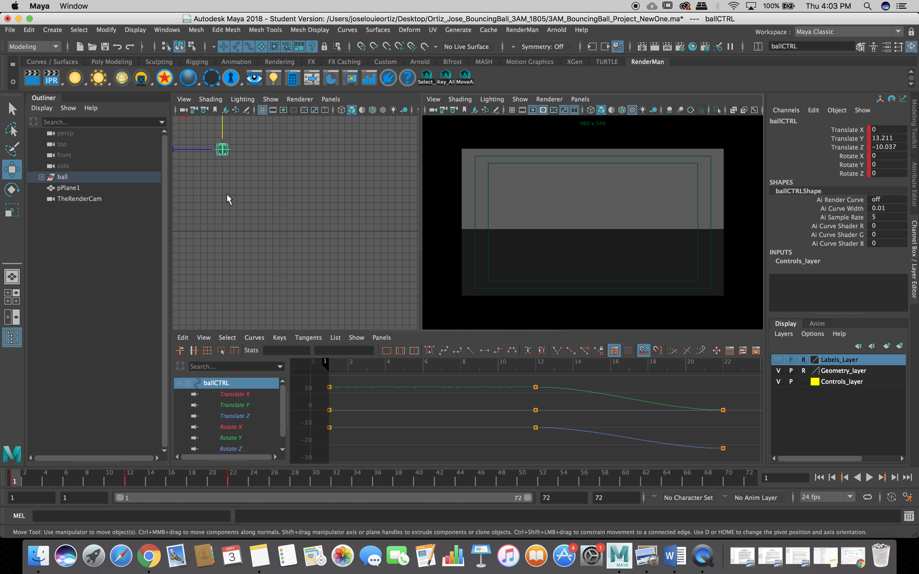
{"action": "left_click", "coordinate": [238, 154]}
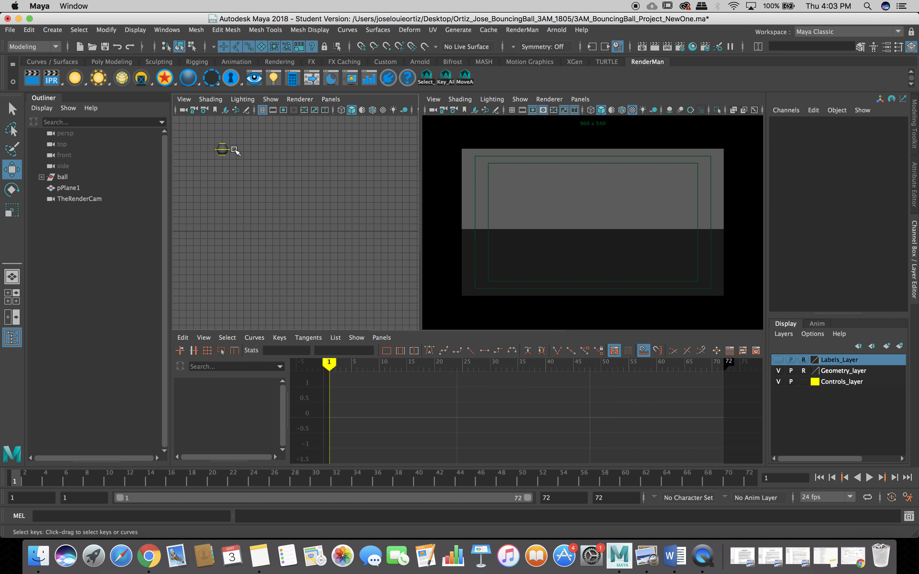
{"action": "left_click", "coordinate": [225, 142]}
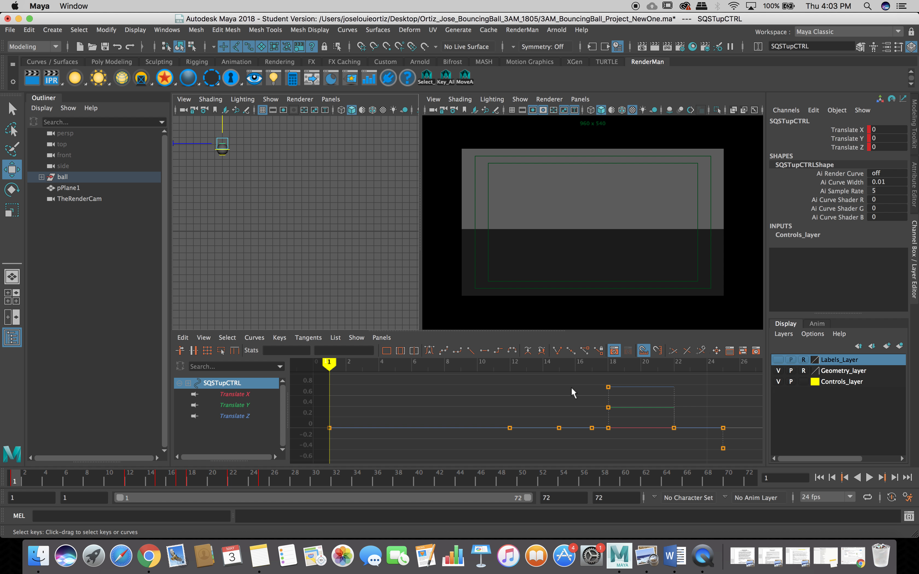
{"action": "left_click", "coordinate": [608, 387]}
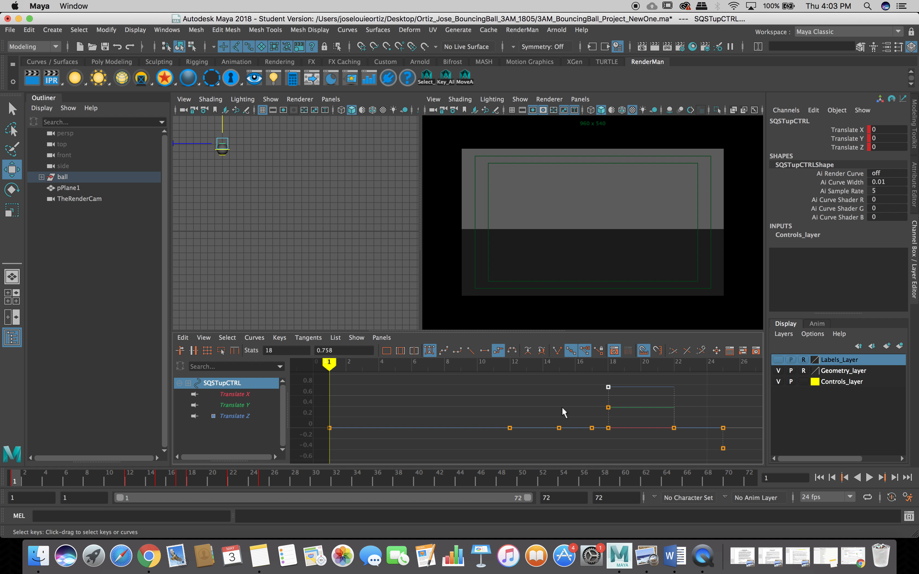
{"action": "left_click", "coordinate": [240, 155]}
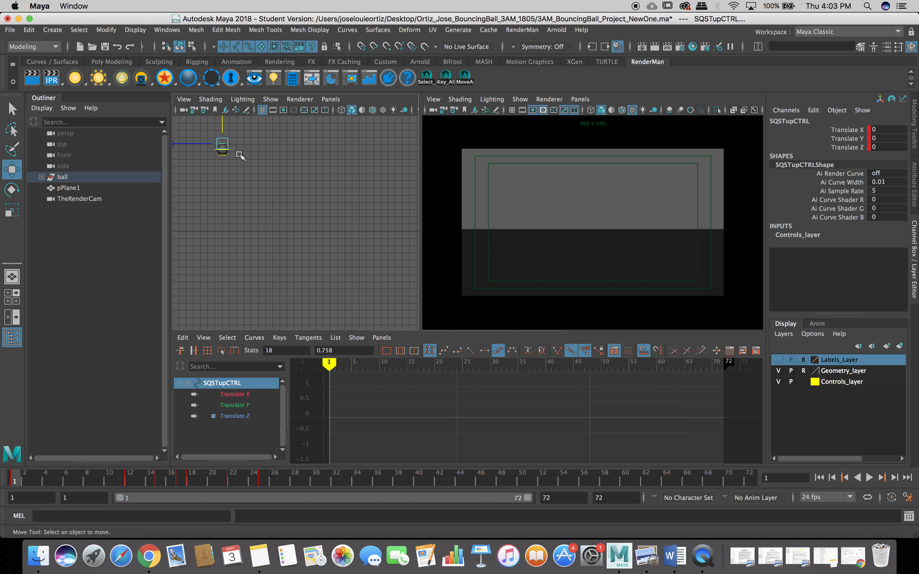
{"action": "left_click", "coordinate": [223, 146]}
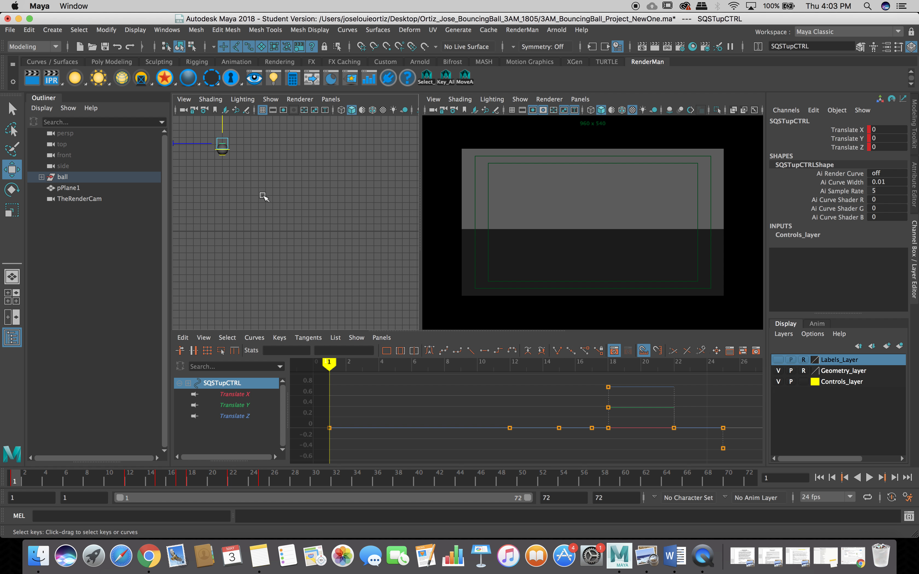
{"action": "key", "text": "alt+v"}
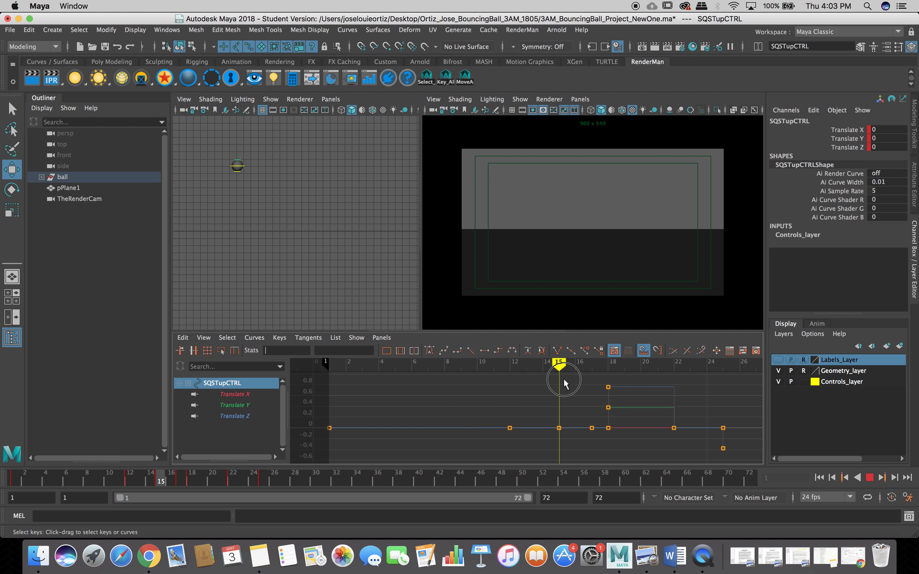
{"action": "mouse_move", "coordinate": [610, 381]}
{"action": "left_mouse_down"}
{"action": "mouse_move", "coordinate": [575, 382]}
{"action": "mouse_move", "coordinate": [694, 392]}
{"action": "mouse_move", "coordinate": [652, 395]}
{"action": "mouse_move", "coordinate": [741, 393]}
{"action": "mouse_move", "coordinate": [664, 397]}
{"action": "mouse_move", "coordinate": [726, 395]}
{"action": "left_mouse_up"}
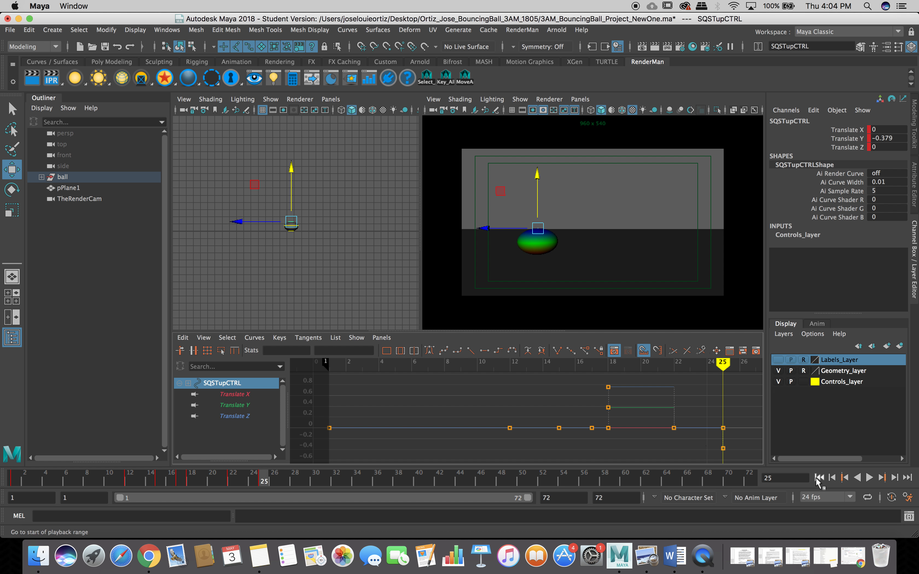
Play the animation repeatedly from frame 1 in the enlarged render camera view to examine the ball's squash, returning to frame 1
{"action": "left_click", "coordinate": [819, 477]}
{"action": "key", "text": "space"}
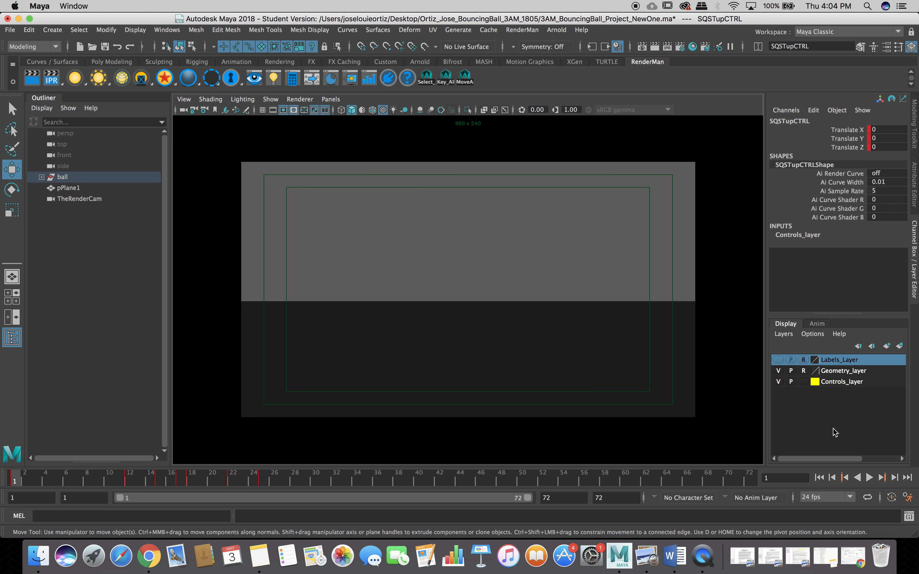
{"action": "left_click", "coordinate": [870, 478]}
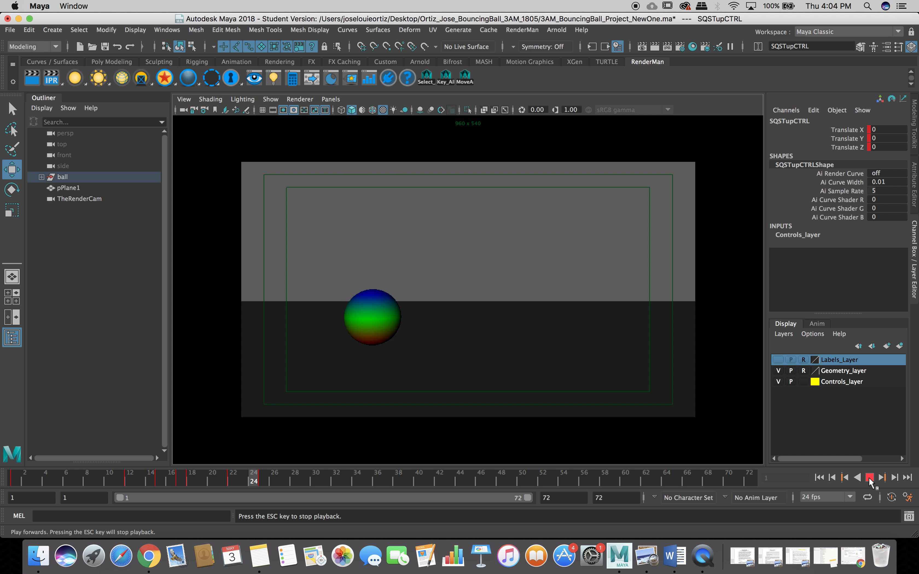
{"action": "left_click", "coordinate": [870, 479]}
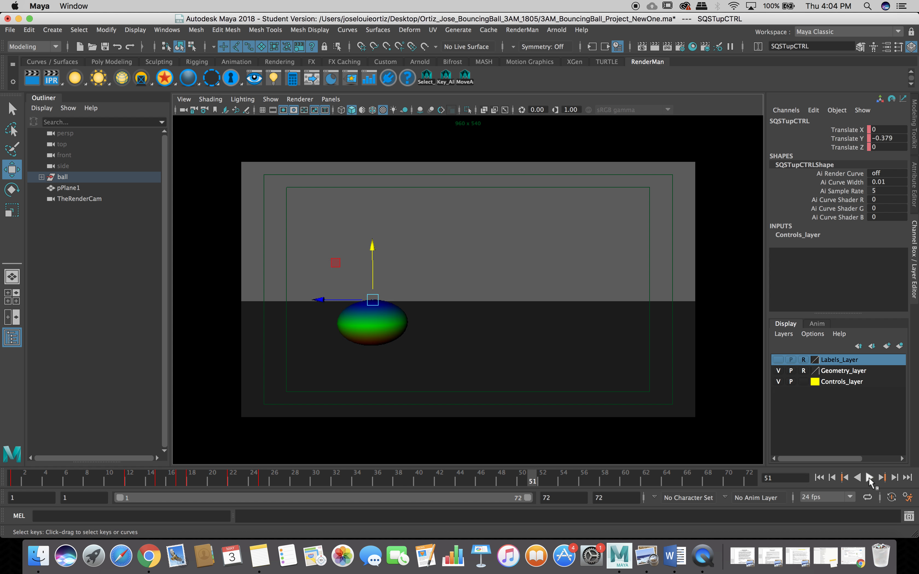
{"action": "left_click", "coordinate": [819, 477]}
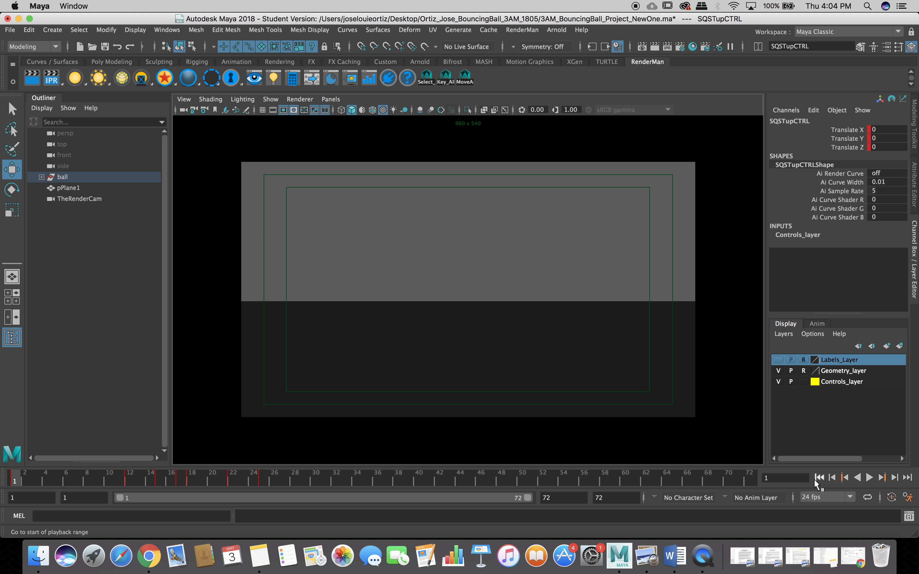
{"action": "left_click", "coordinate": [869, 479]}
{"action": "left_click", "coordinate": [869, 479]}
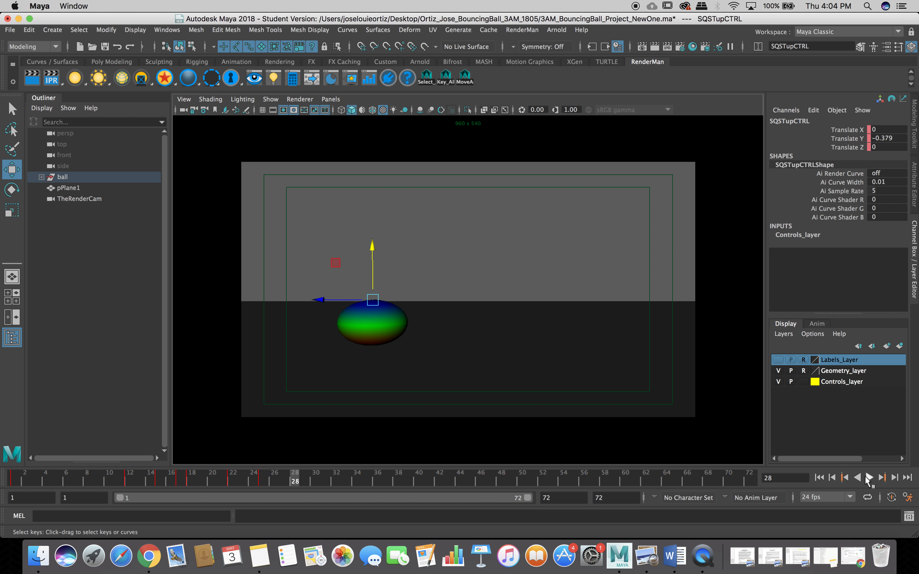
{"action": "left_click", "coordinate": [869, 478]}
{"action": "left_click", "coordinate": [868, 479]}
{"action": "left_click", "coordinate": [819, 478]}
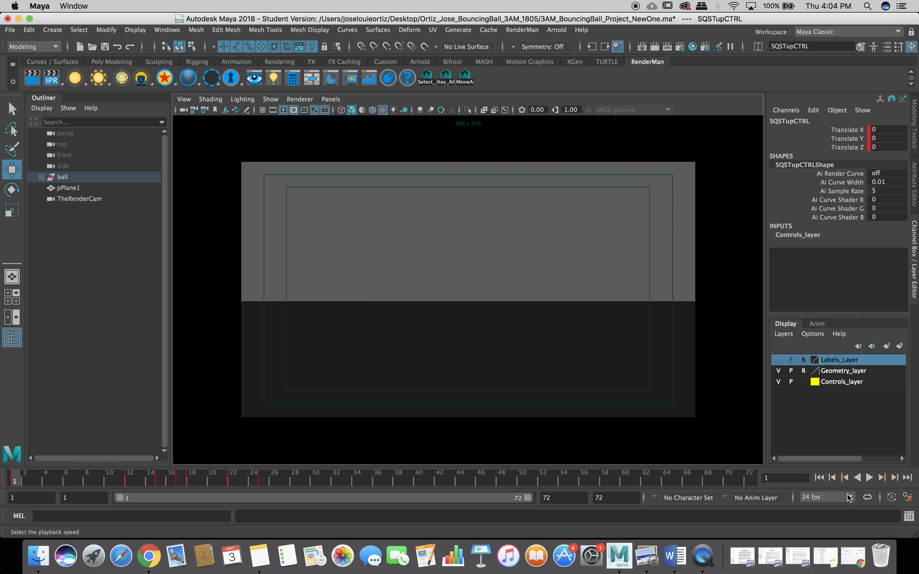
{"action": "left_click", "coordinate": [869, 478]}
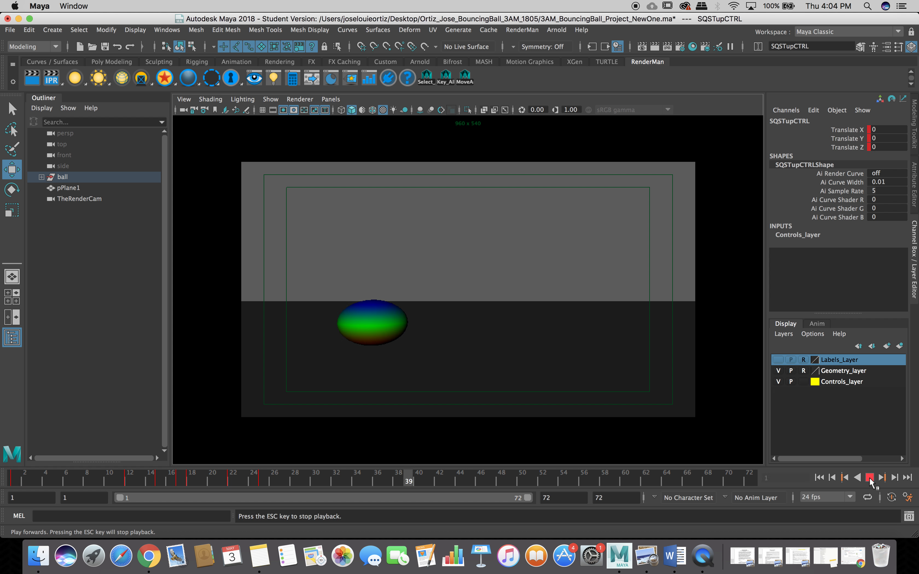
{"action": "left_click", "coordinate": [868, 478]}
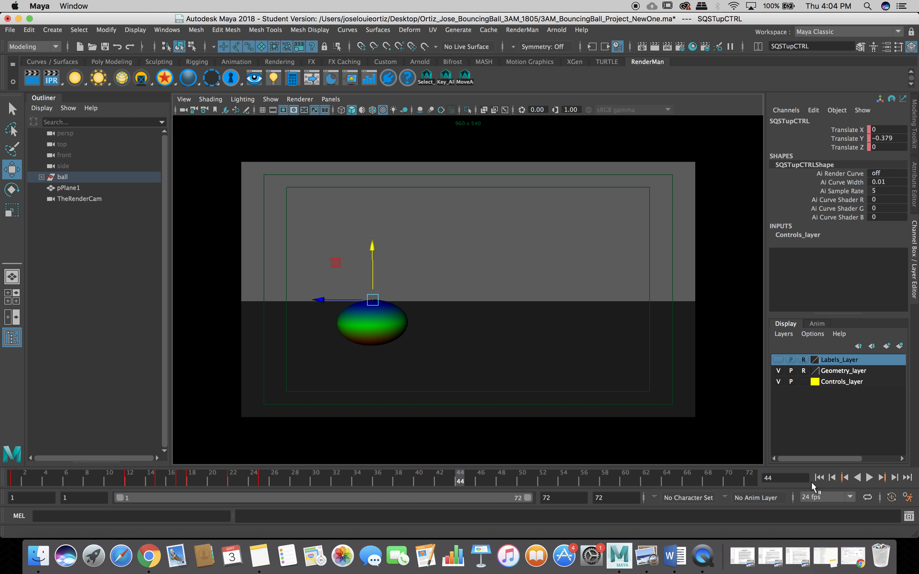
{"action": "left_click", "coordinate": [819, 477]}
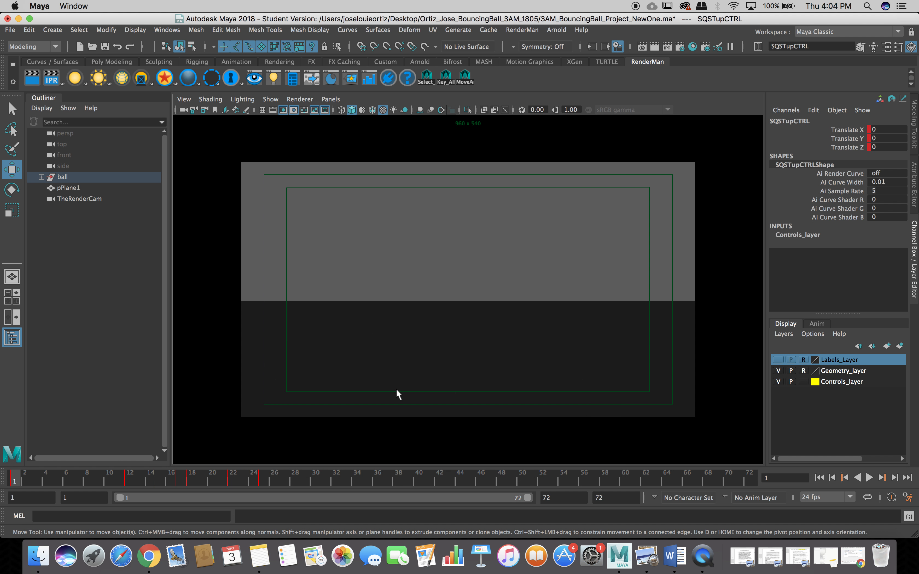
Restore the multi-panel layout, play the animation, and scrub around SQSTupCTRL's squash key at frame 25 to examine the impact pose
{"action": "key", "text": "space"}
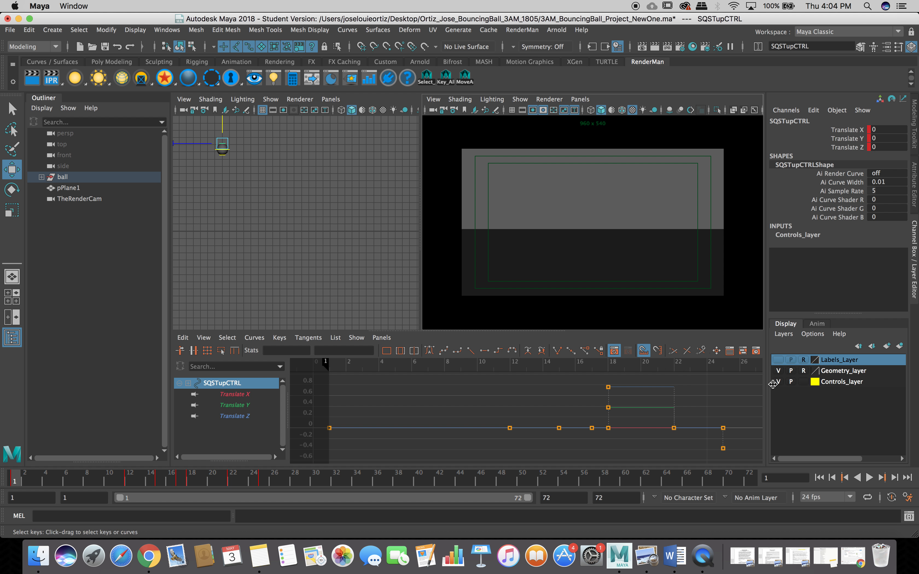
{"action": "left_click", "coordinate": [869, 478]}
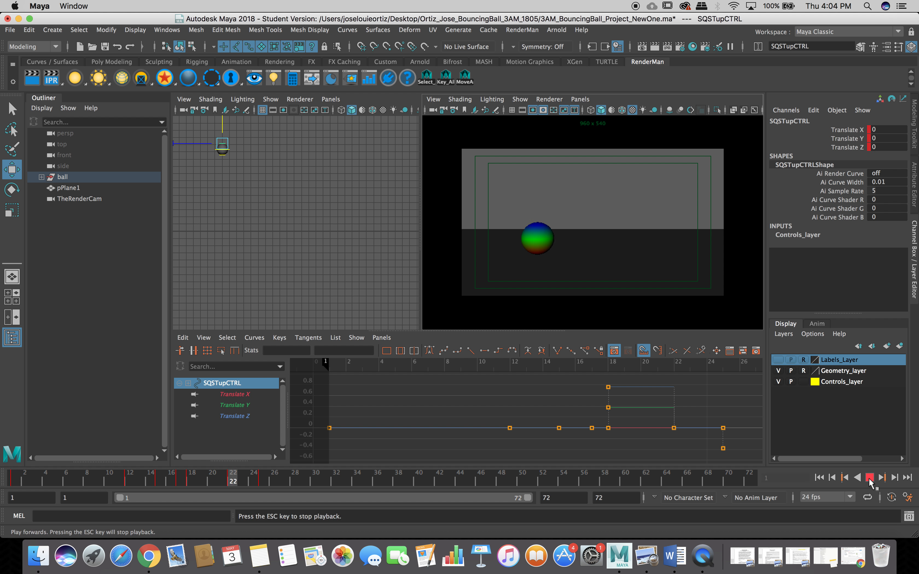
{"action": "left_click", "coordinate": [869, 478]}
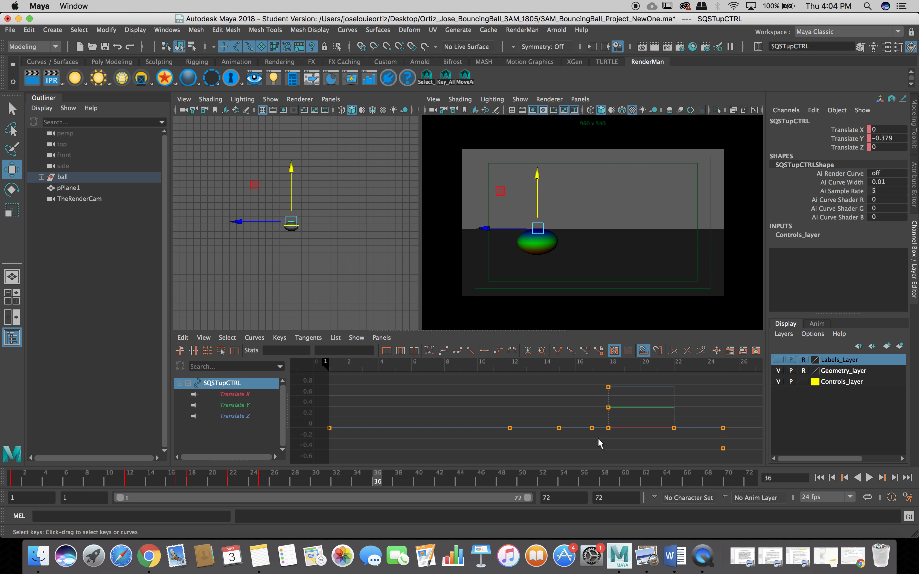
{"action": "left_click", "coordinate": [265, 483]}
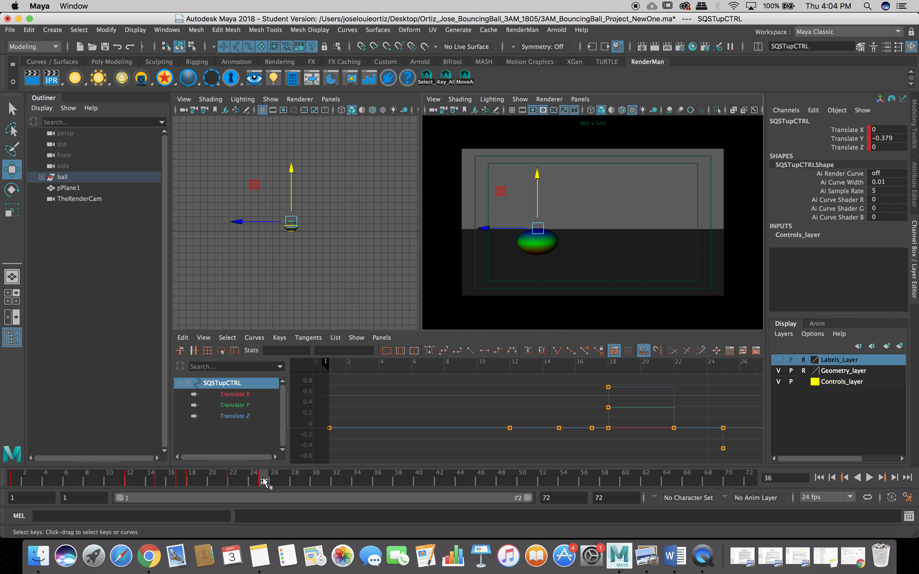
{"action": "left_click_drag", "start_coordinate": [272, 482], "coordinate": [275, 484]}
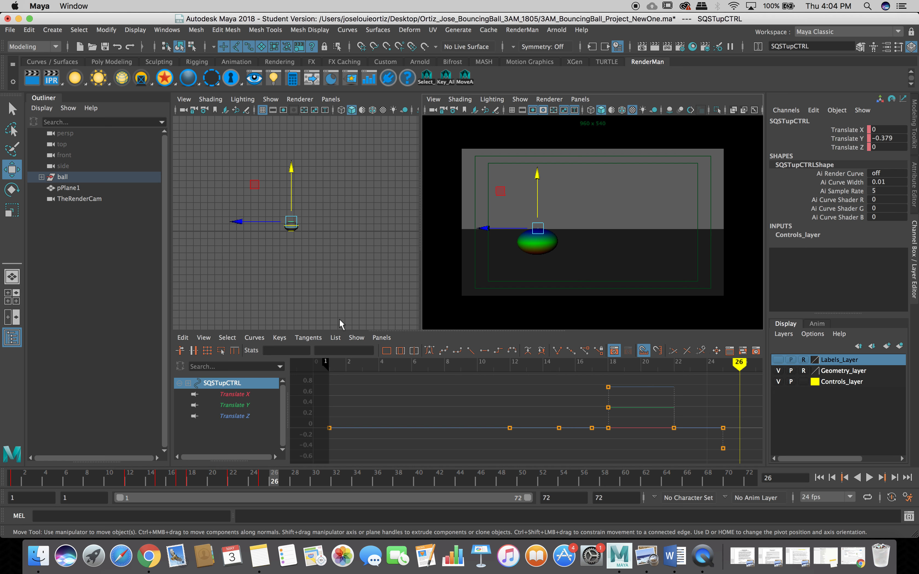
{"action": "left_click", "coordinate": [261, 481]}
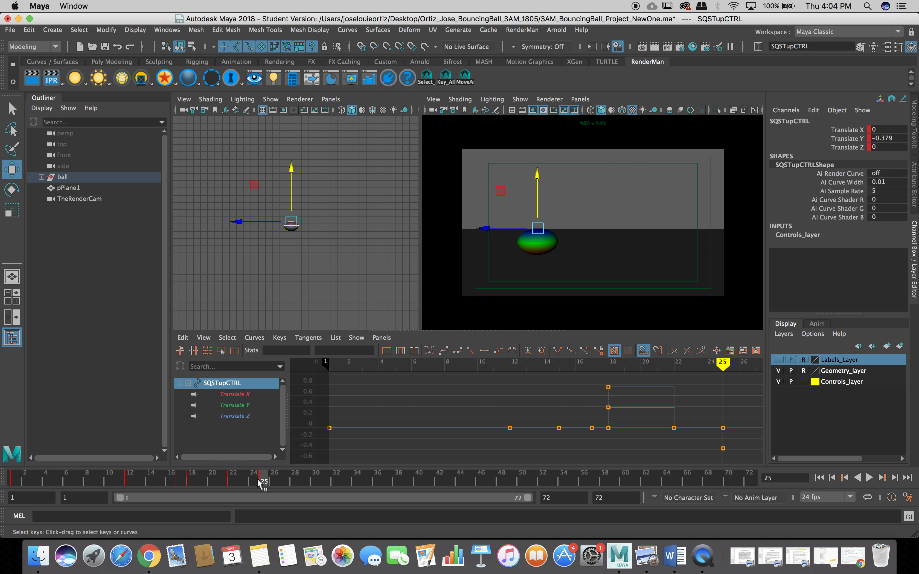
{"action": "left_click", "coordinate": [253, 482]}
{"action": "left_click_drag", "start_coordinate": [257, 481], "coordinate": [273, 482]}
At frame 27, move SQSTupCTRL along Z to about -0.664 and key only its Translate Z channel
{"action": "left_click", "coordinate": [279, 483]}
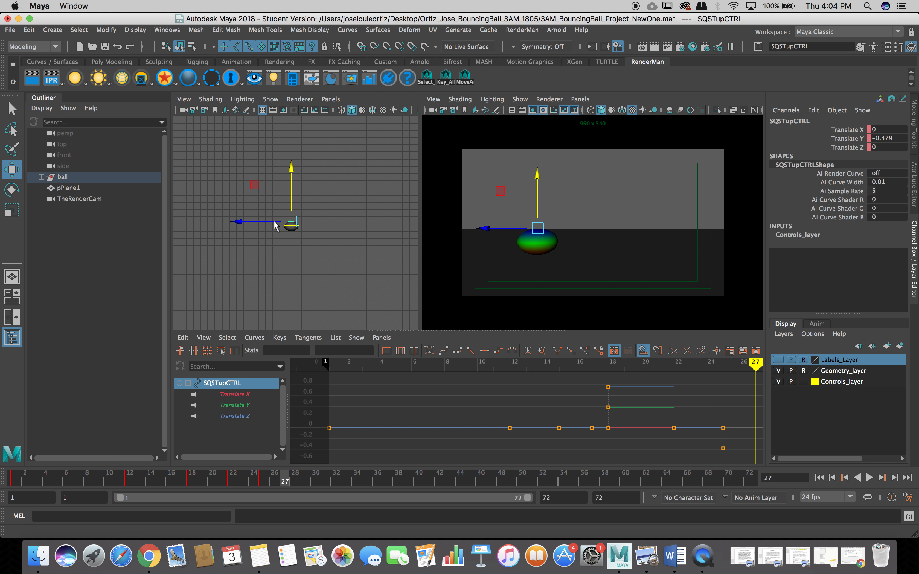
{"action": "left_click_drag", "start_coordinate": [274, 222], "coordinate": [277, 222]}
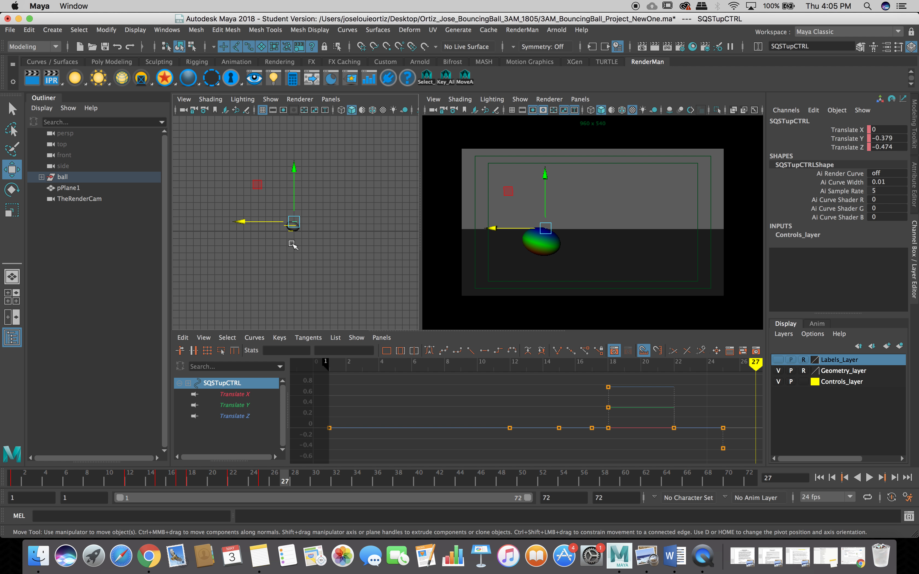
{"action": "key", "text": "z"}
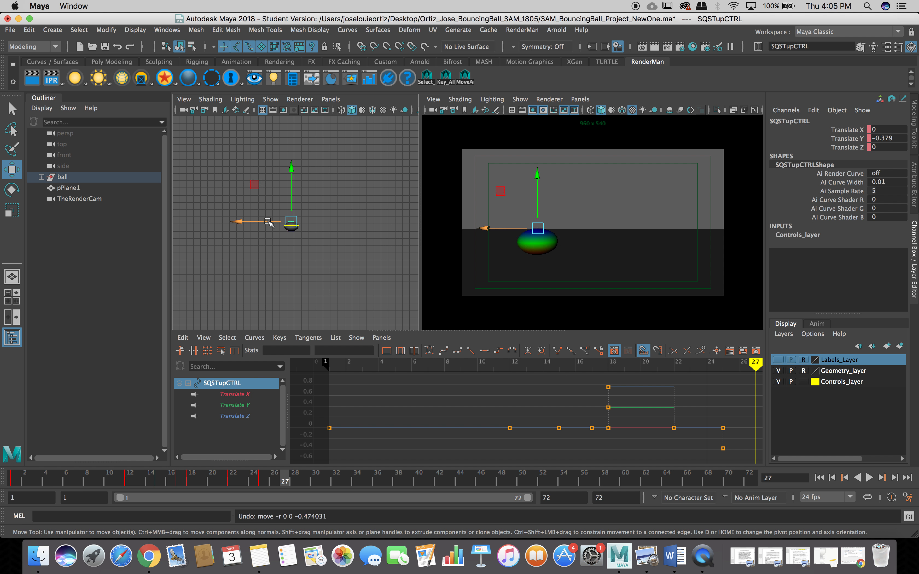
{"action": "left_click_drag", "start_coordinate": [269, 222], "coordinate": [269, 221]}
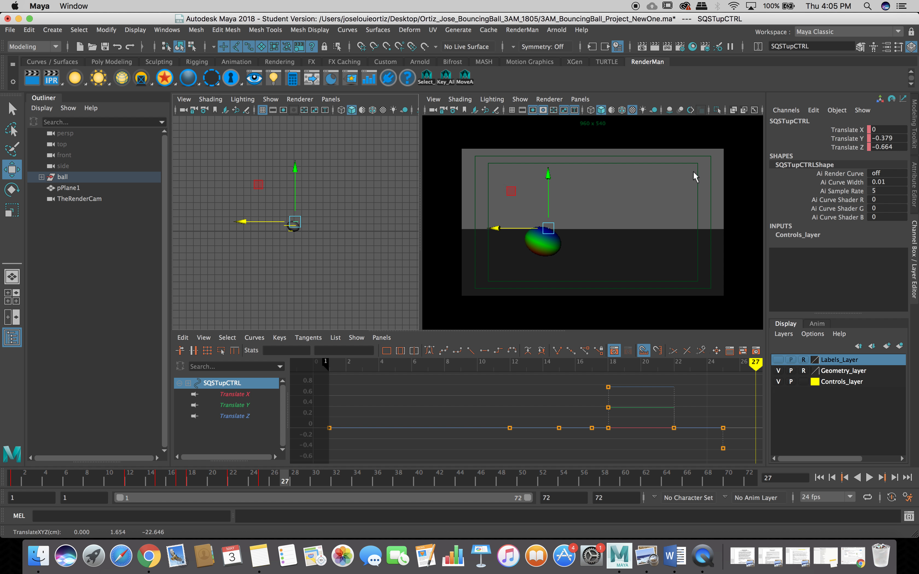
{"action": "left_click", "coordinate": [845, 147]}
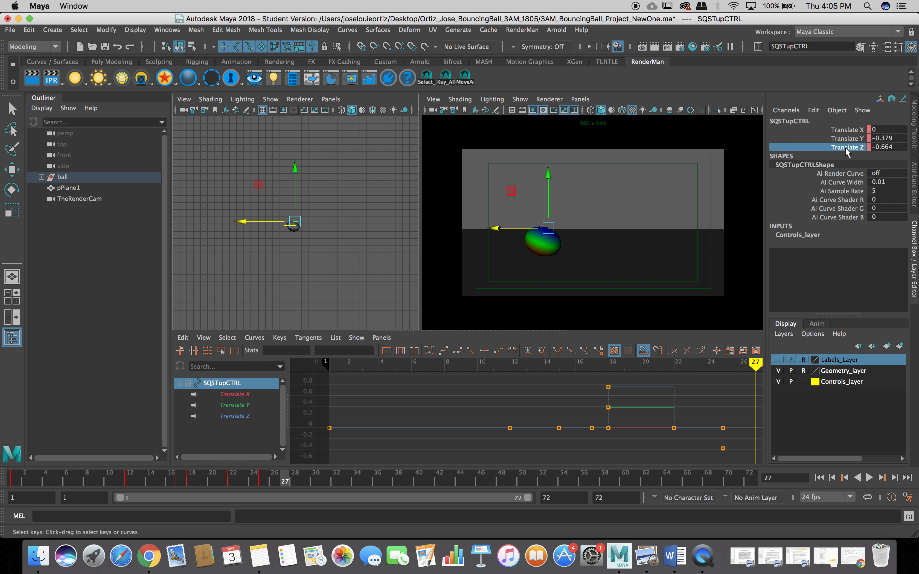
{"action": "right_click", "coordinate": [844, 148]}
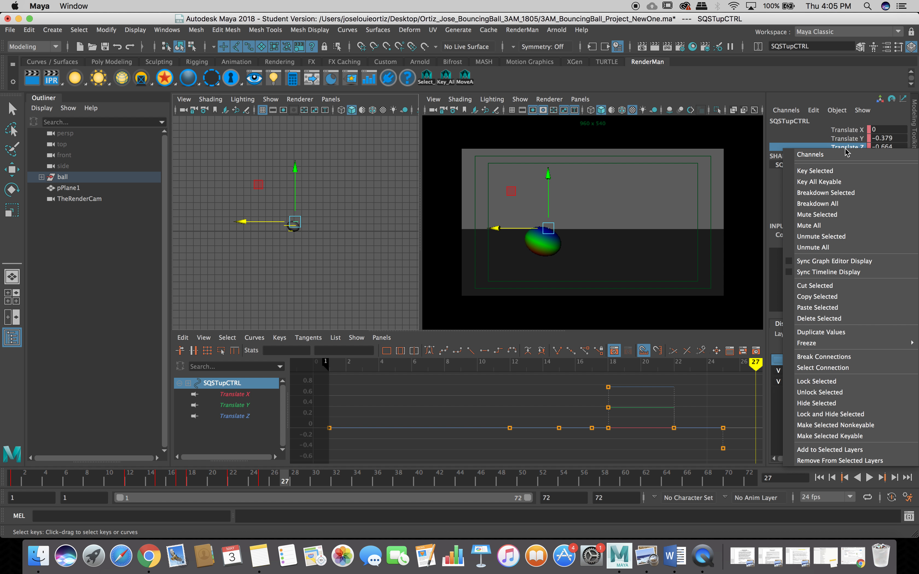
{"action": "left_click", "coordinate": [843, 170]}
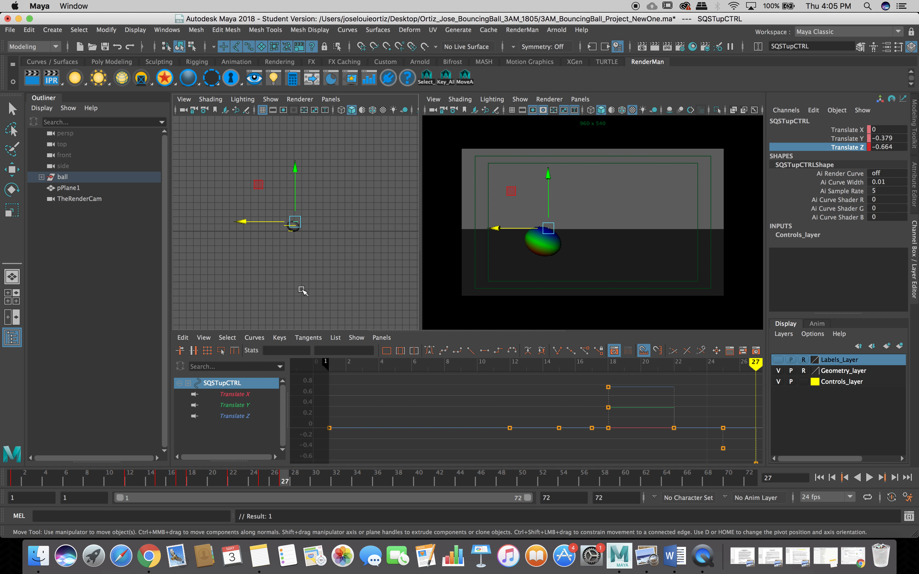
Move SQSTupCTRL's Translate Z key from frame 27 to frame 28 and scrub through the neighbouring frames to check the lean
{"action": "right_click", "coordinate": [285, 482]}
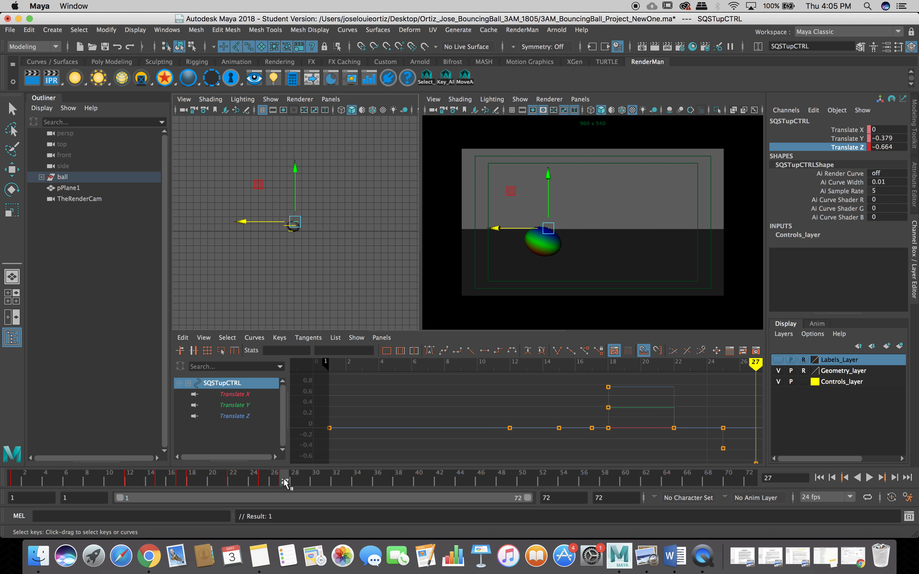
{"action": "left_click", "coordinate": [285, 482], "text": "shift"}
{"action": "left_click_drag", "start_coordinate": [288, 488], "coordinate": [293, 487]}
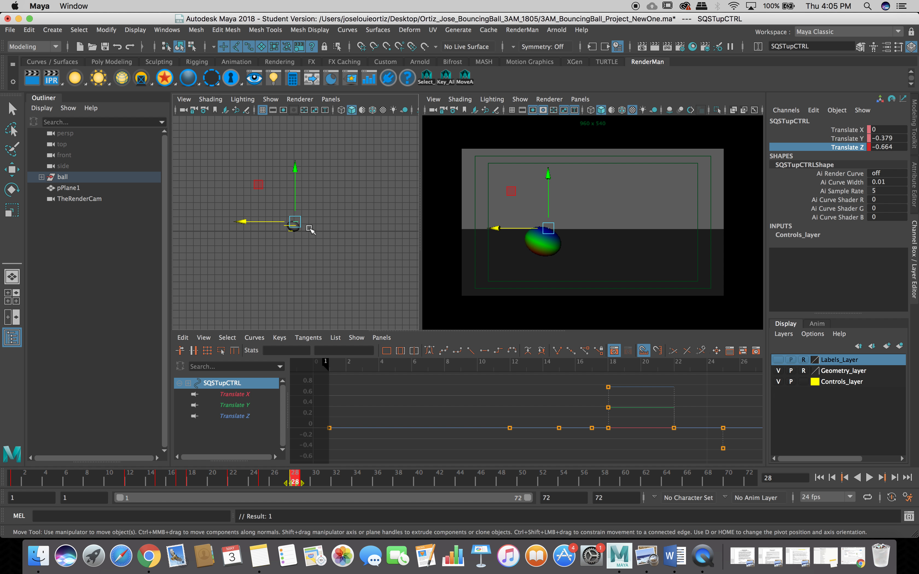
{"action": "left_click", "coordinate": [307, 480]}
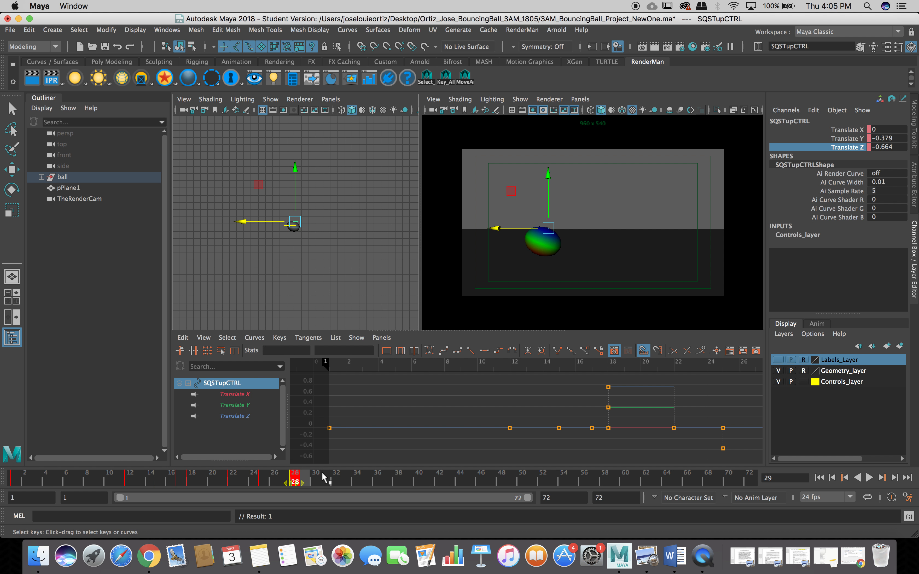
{"action": "left_click", "coordinate": [317, 480]}
{"action": "left_click", "coordinate": [295, 482]}
{"action": "left_click", "coordinate": [286, 479]}
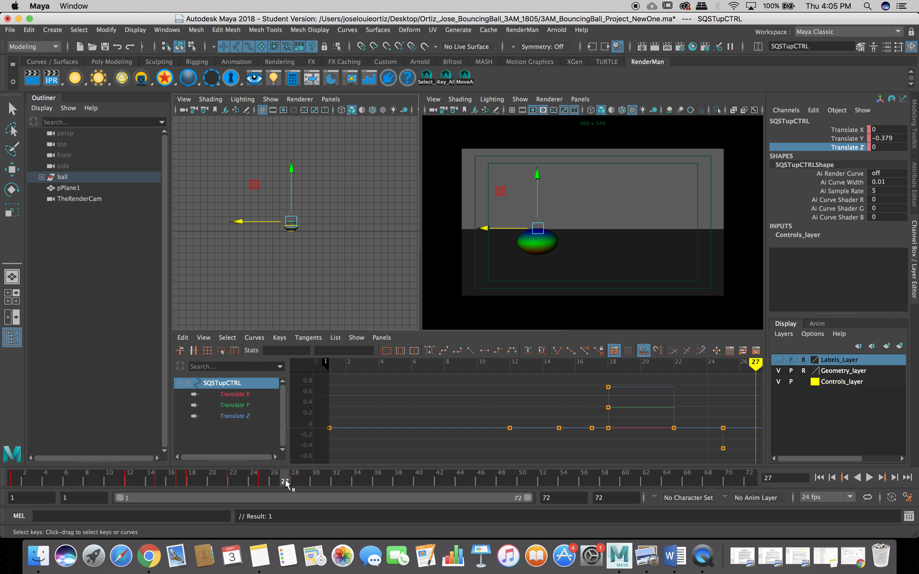
{"action": "left_click", "coordinate": [292, 480]}
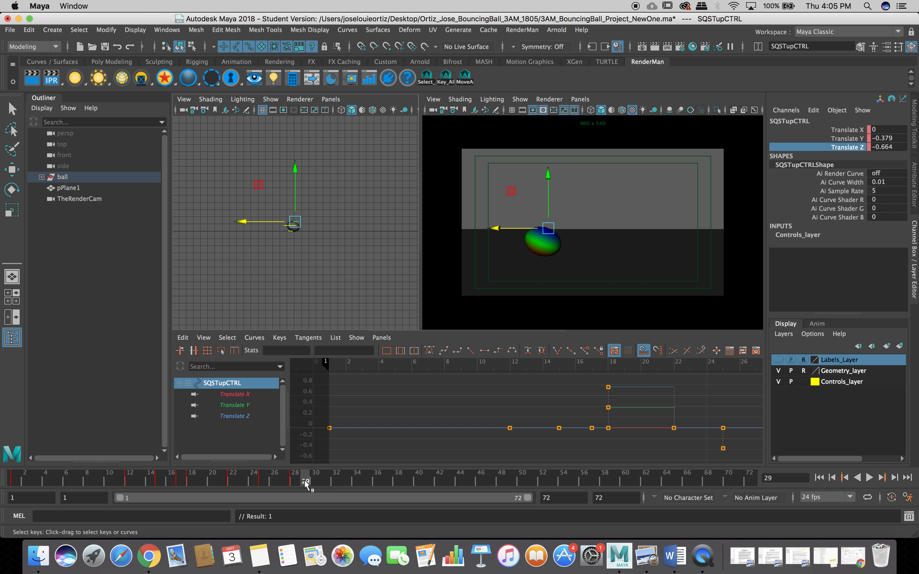
At frame 30, move SQSTupCTRL to about 0.095 in Y and -0.853 in Z, and key Translate Y and Translate Z
{"action": "left_click", "coordinate": [313, 482]}
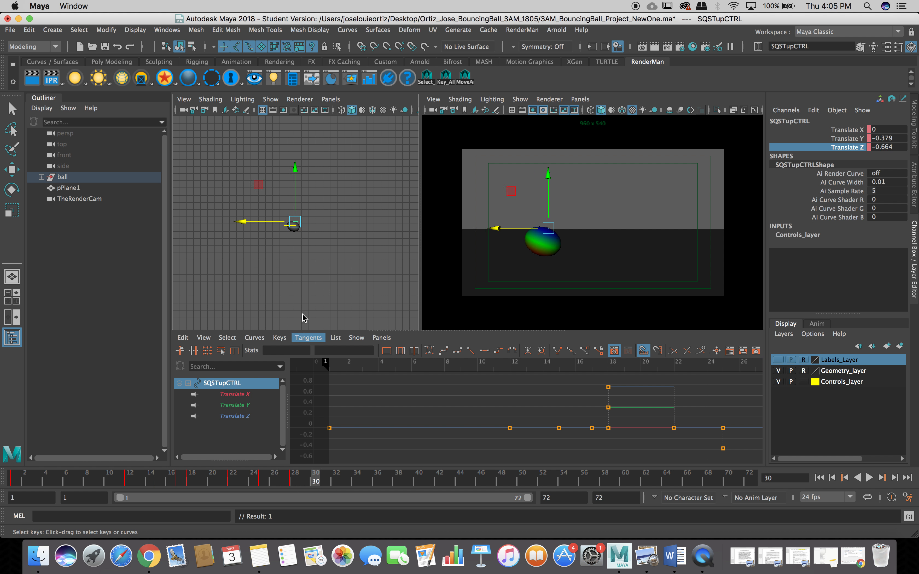
{"action": "left_click_drag", "start_coordinate": [297, 207], "coordinate": [281, 216]}
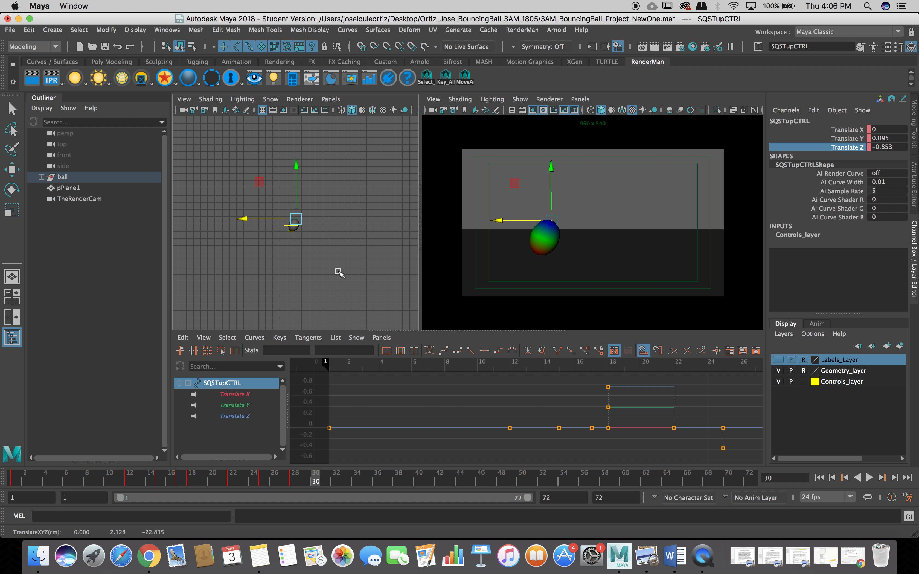
{"action": "left_click", "coordinate": [822, 135], "text": "shift"}
{"action": "right_click_drag", "start_coordinate": [822, 135], "coordinate": [778, 141]}
{"action": "left_click_drag", "start_coordinate": [779, 141], "coordinate": [781, 147]}
{"action": "right_click", "coordinate": [781, 148]}
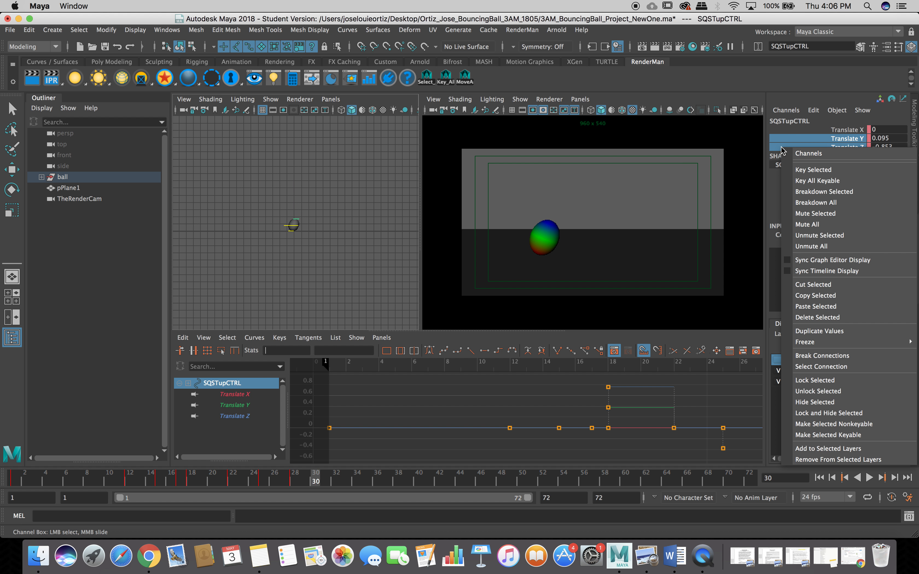
{"action": "left_click", "coordinate": [796, 171]}
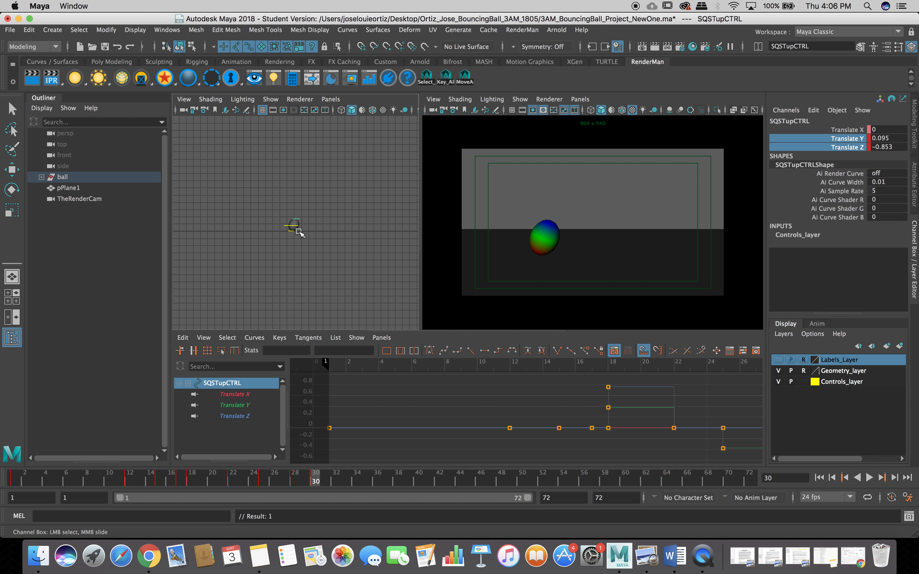
{"action": "left_click", "coordinate": [293, 226]}
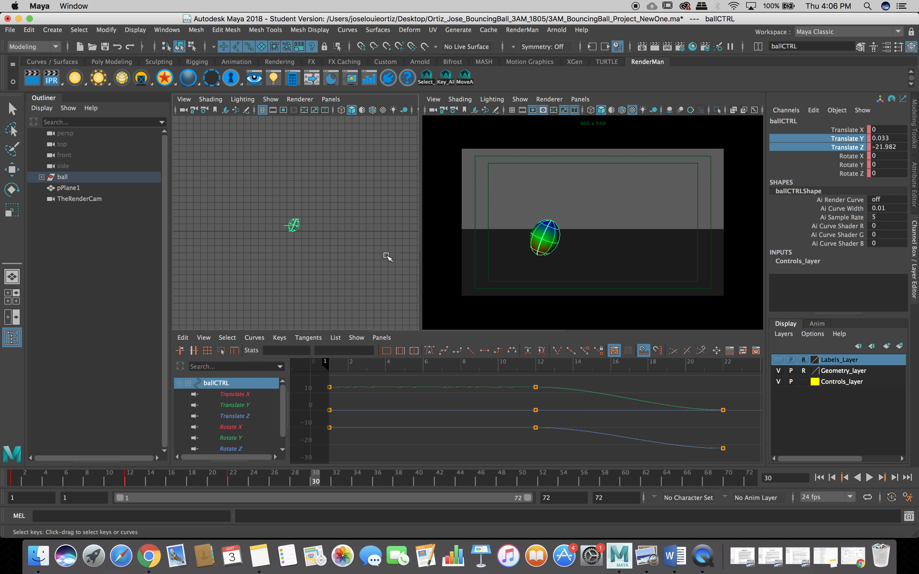
{"action": "key", "text": "w"}
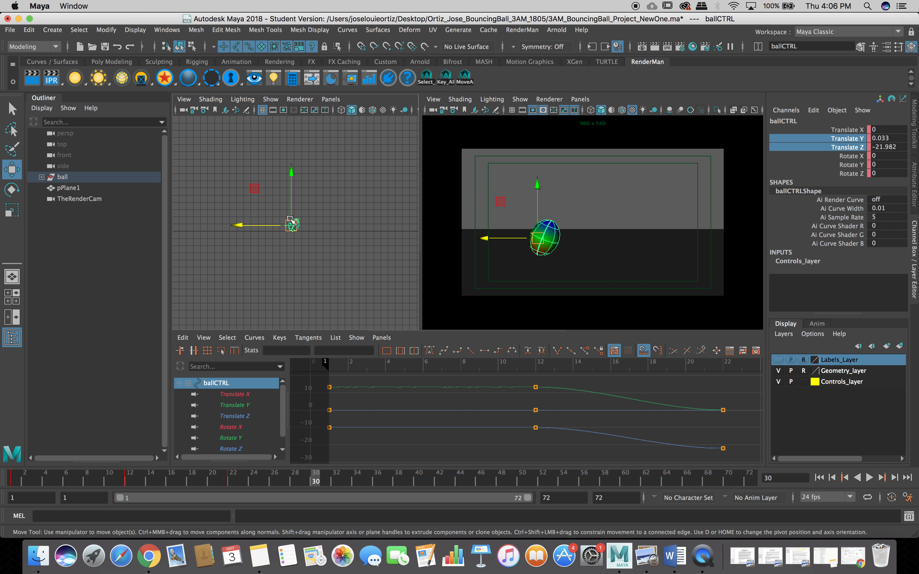
{"action": "left_click_drag", "start_coordinate": [291, 223], "coordinate": [306, 202]}
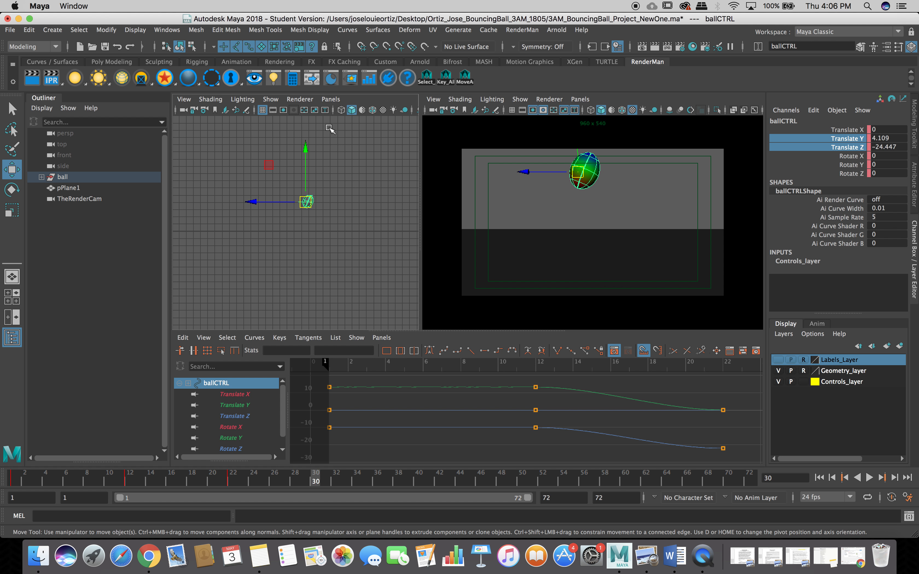
{"action": "key", "text": "z"}
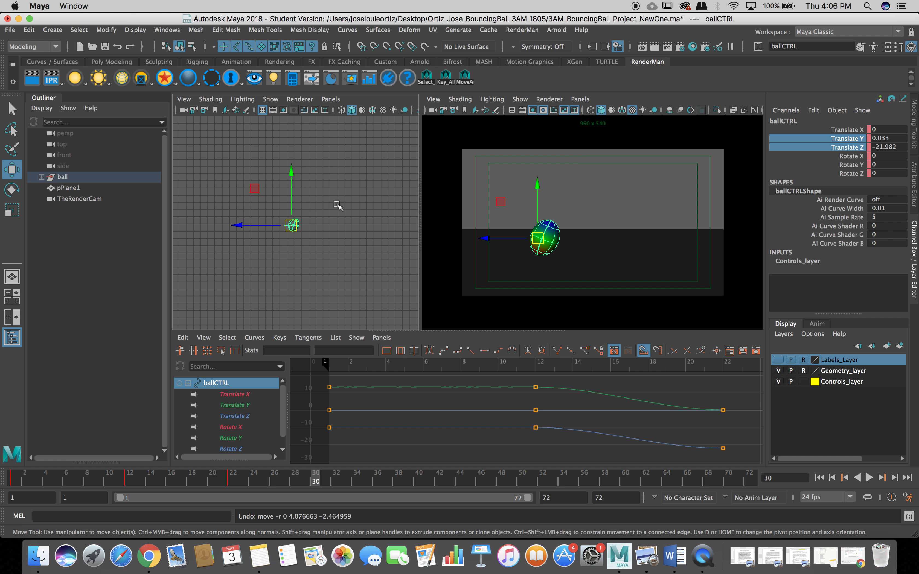
{"action": "key", "text": "z"}
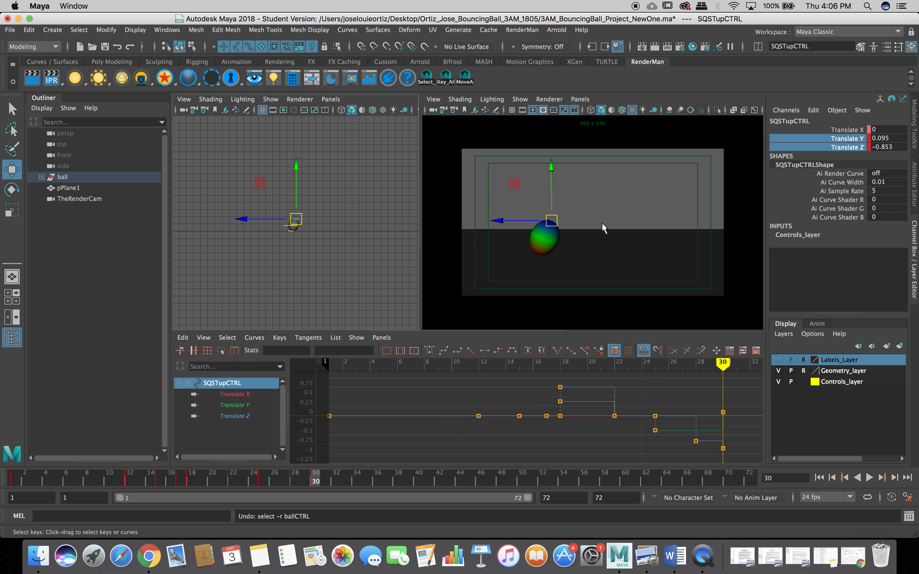
Play the animation from frame 1 in the enlarged camera view and the multi-panel layout to examine the timing of the lean and stretch poses
{"action": "key", "text": "space"}
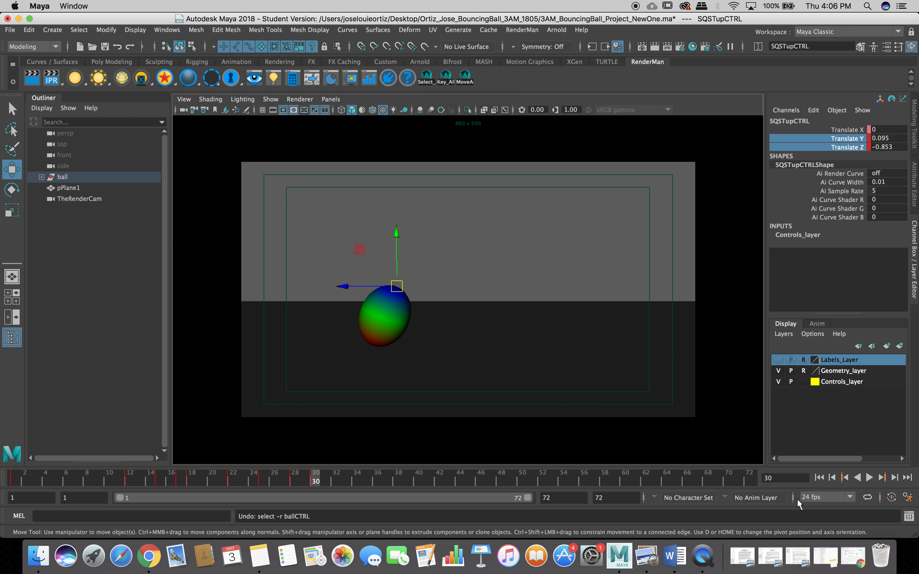
{"action": "left_click", "coordinate": [818, 478]}
{"action": "left_click", "coordinate": [870, 478]}
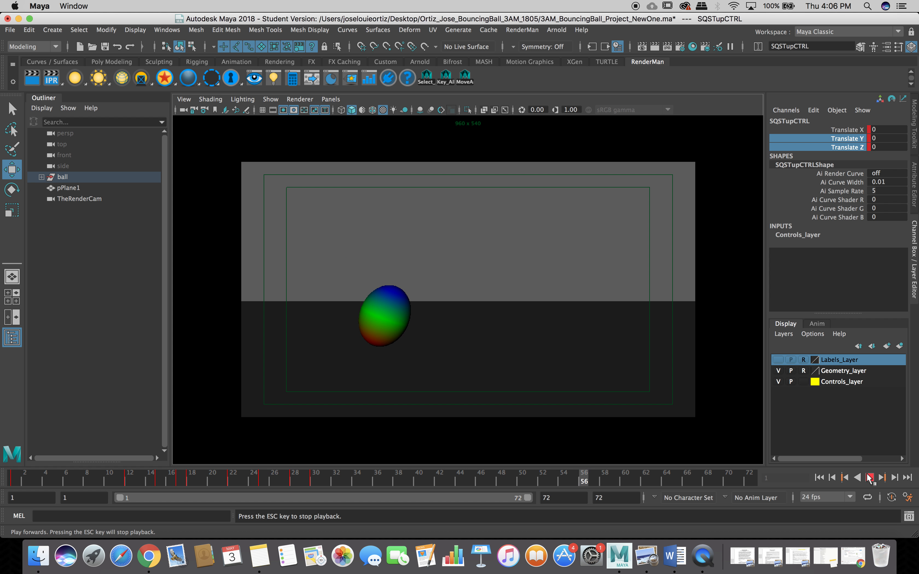
{"action": "left_click", "coordinate": [870, 478]}
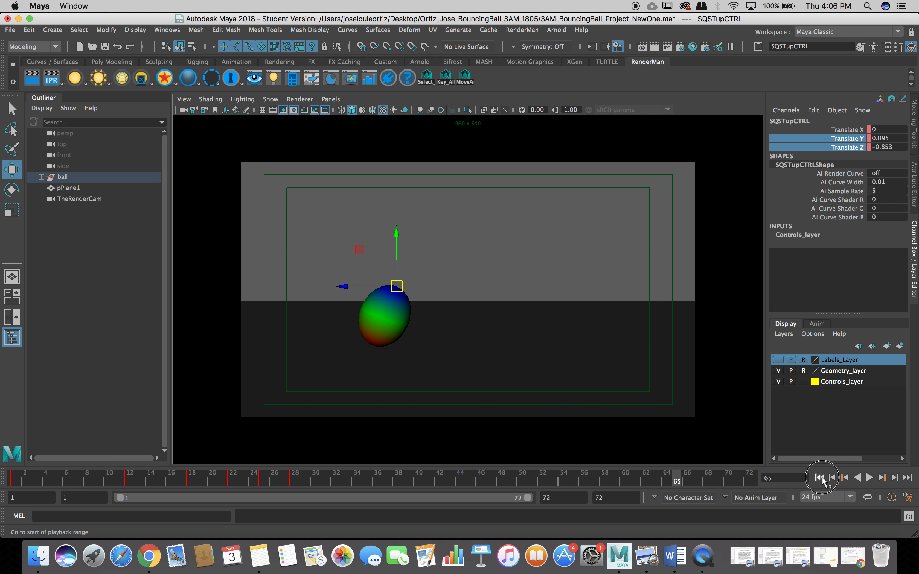
{"action": "left_click", "coordinate": [818, 479]}
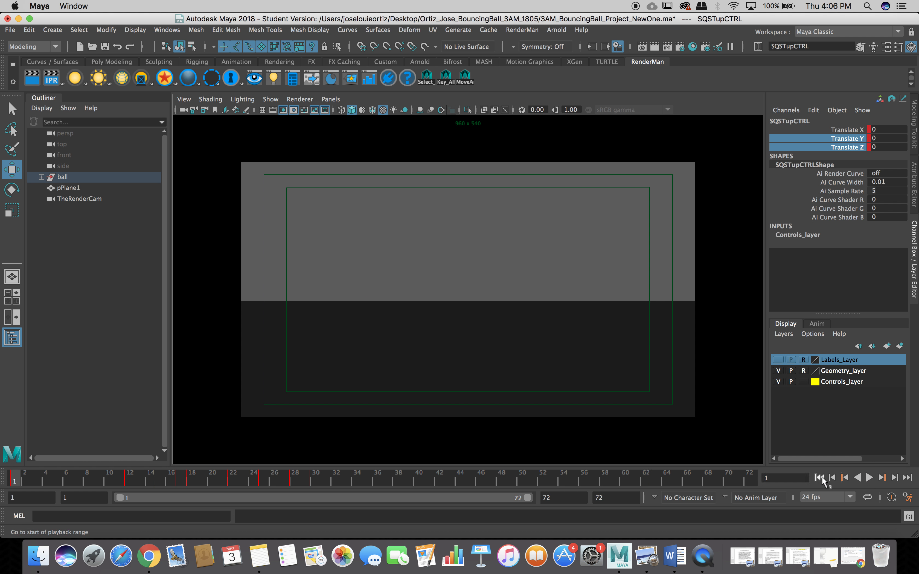
{"action": "left_click", "coordinate": [868, 479]}
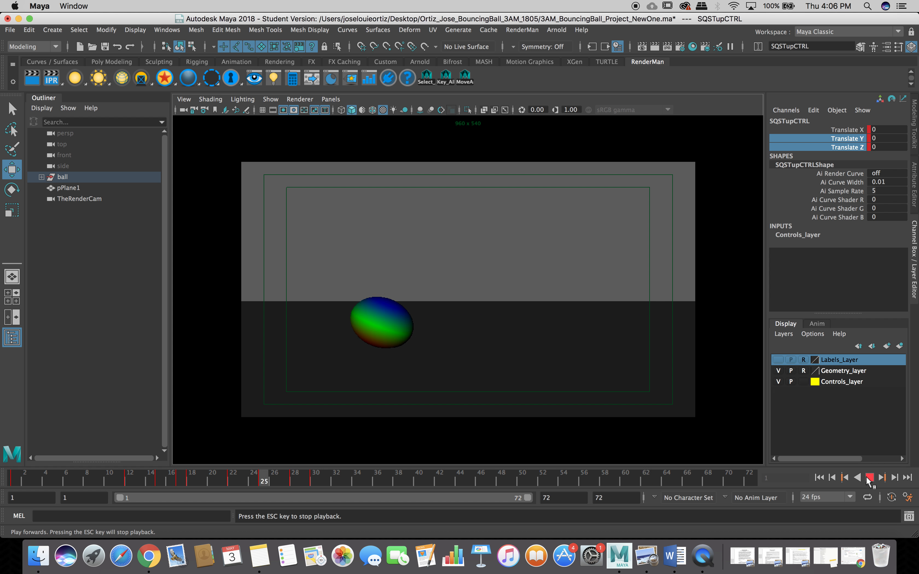
{"action": "left_click", "coordinate": [869, 478]}
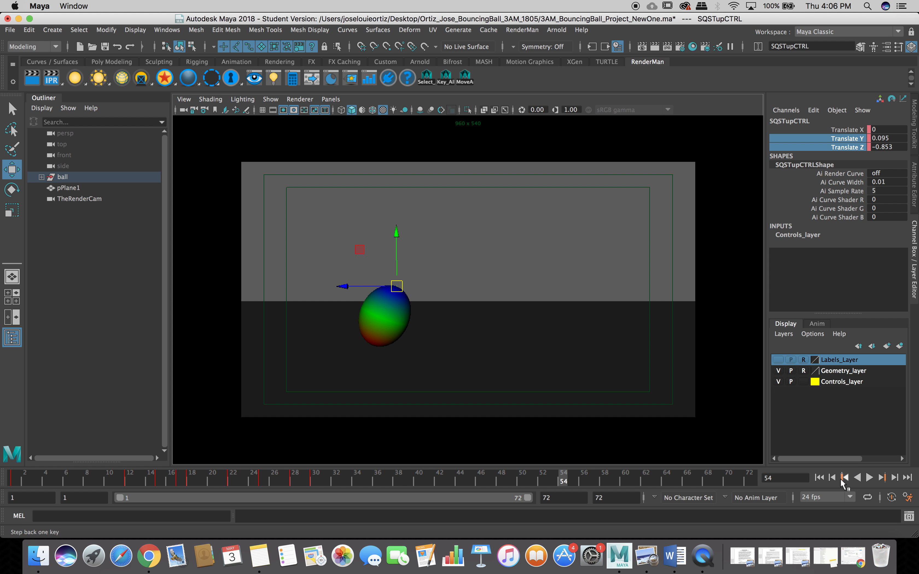
{"action": "left_click", "coordinate": [818, 478]}
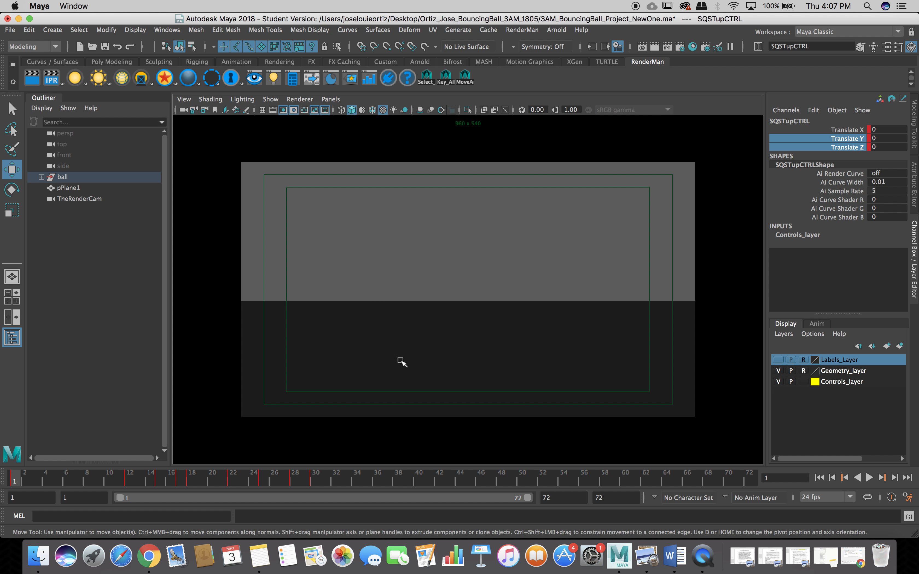
{"action": "key", "text": "space"}
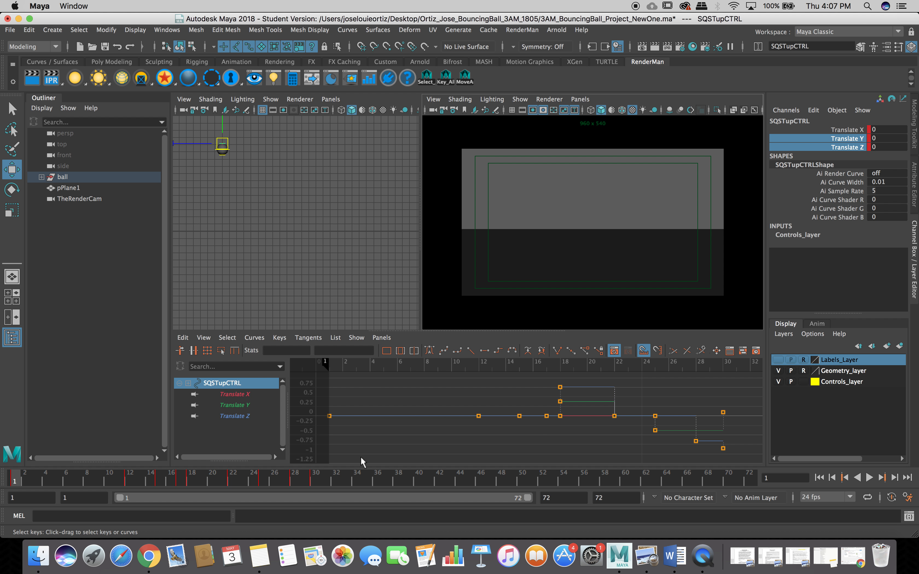
{"action": "left_click", "coordinate": [870, 477]}
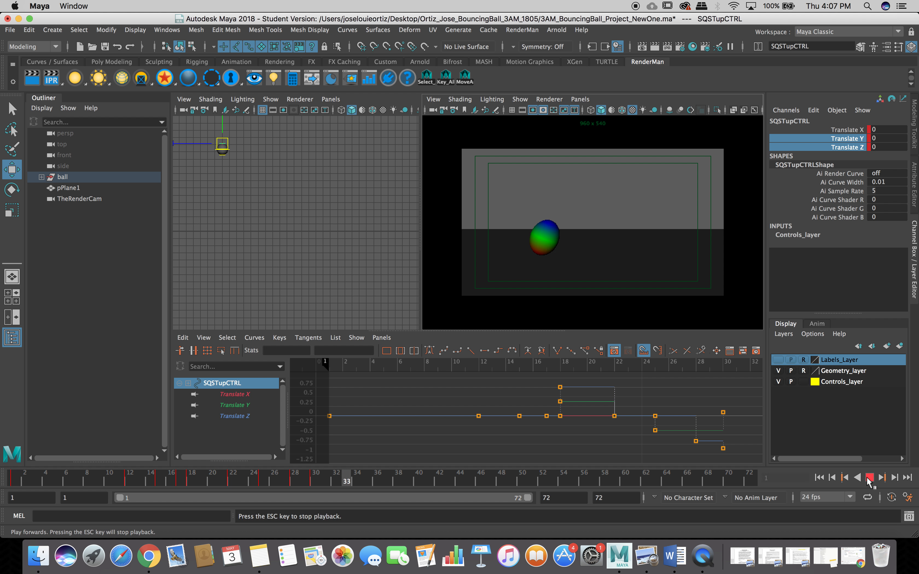
{"action": "left_click", "coordinate": [869, 479]}
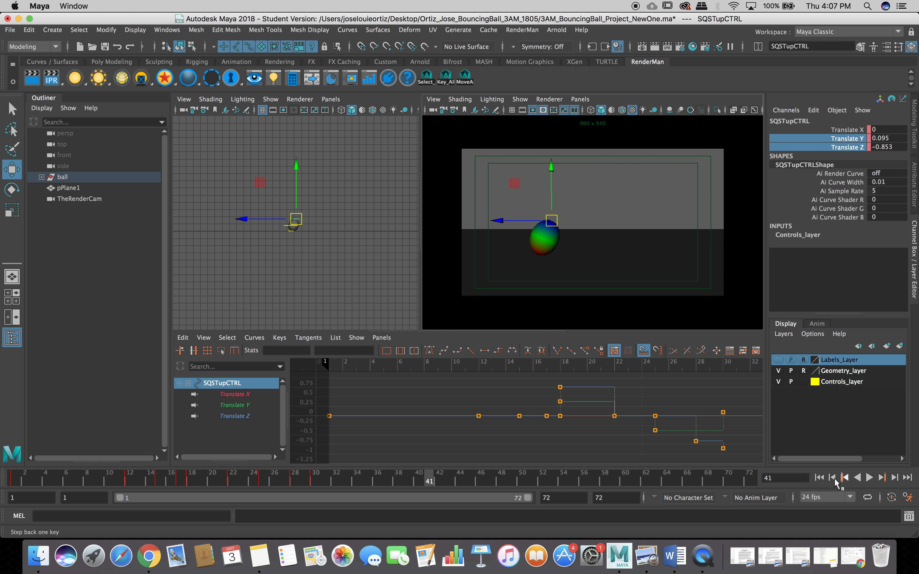
At frame 36, move ballCTRL to about 4.109 in Y and -24.542 in Z, and key Translate Y and Translate Z
{"action": "left_click", "coordinate": [312, 485]}
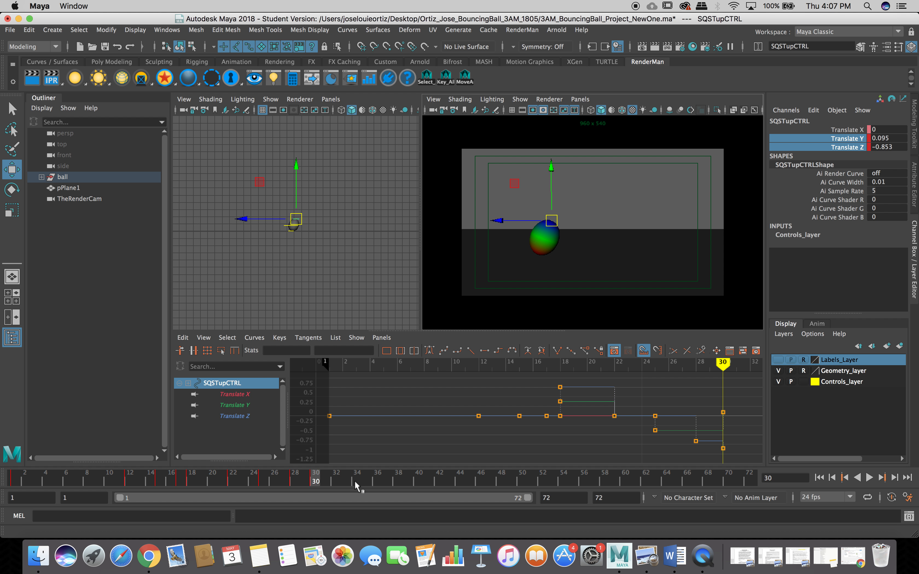
{"action": "left_click", "coordinate": [370, 482]}
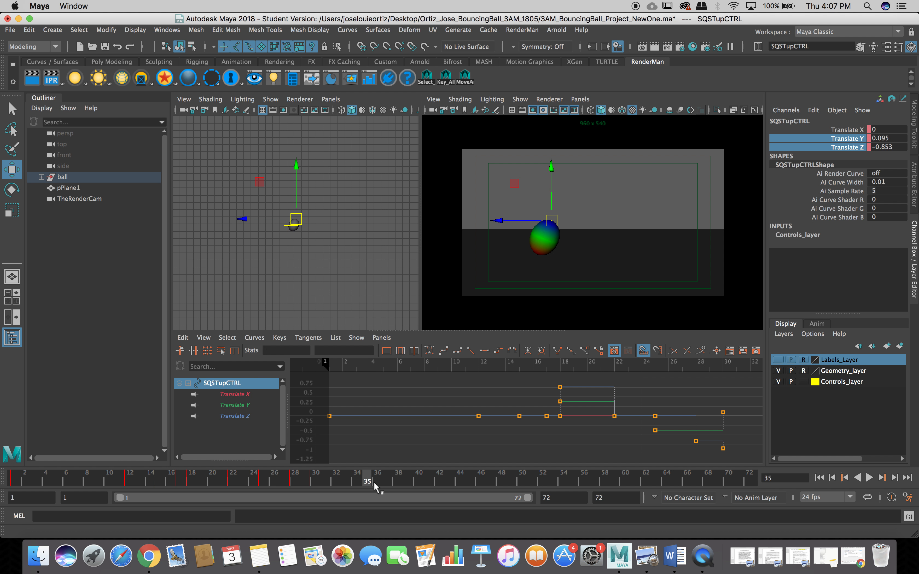
{"action": "left_click", "coordinate": [377, 481]}
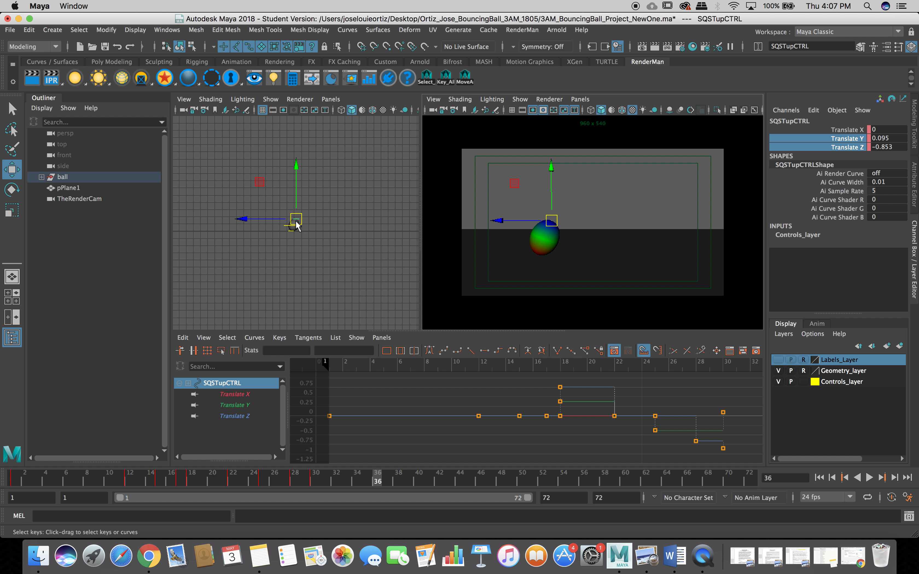
{"action": "left_click", "coordinate": [285, 227]}
{"action": "left_click_drag", "start_coordinate": [292, 228], "coordinate": [306, 206]}
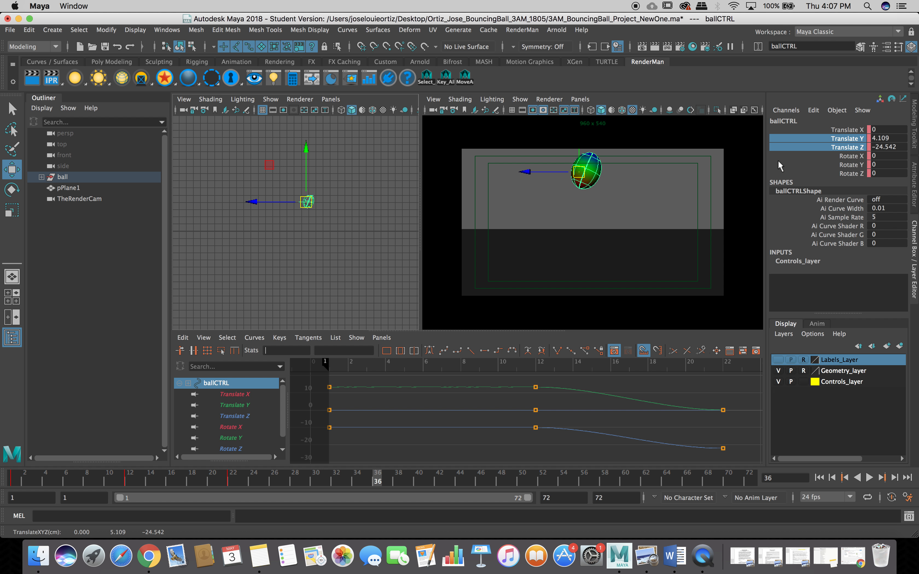
{"action": "right_click", "coordinate": [790, 141]}
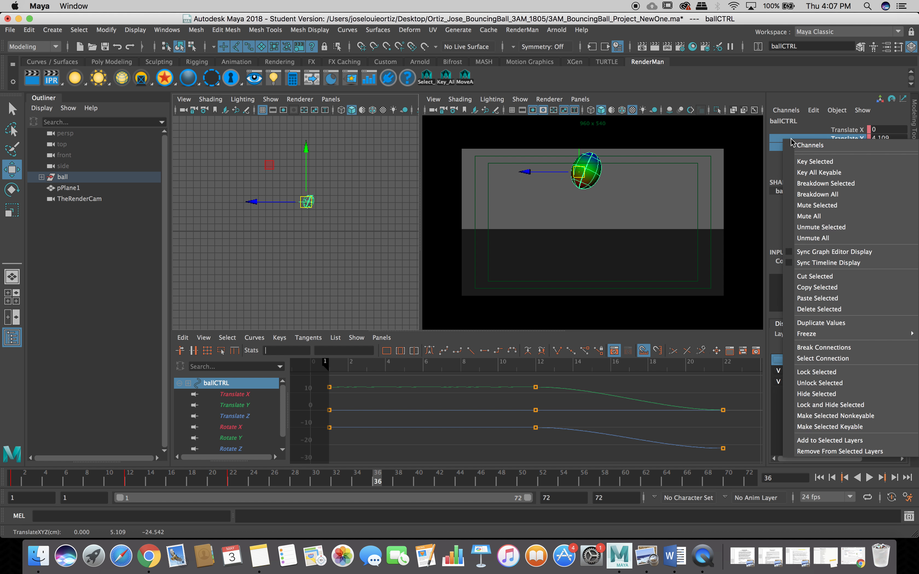
{"action": "left_click", "coordinate": [802, 162]}
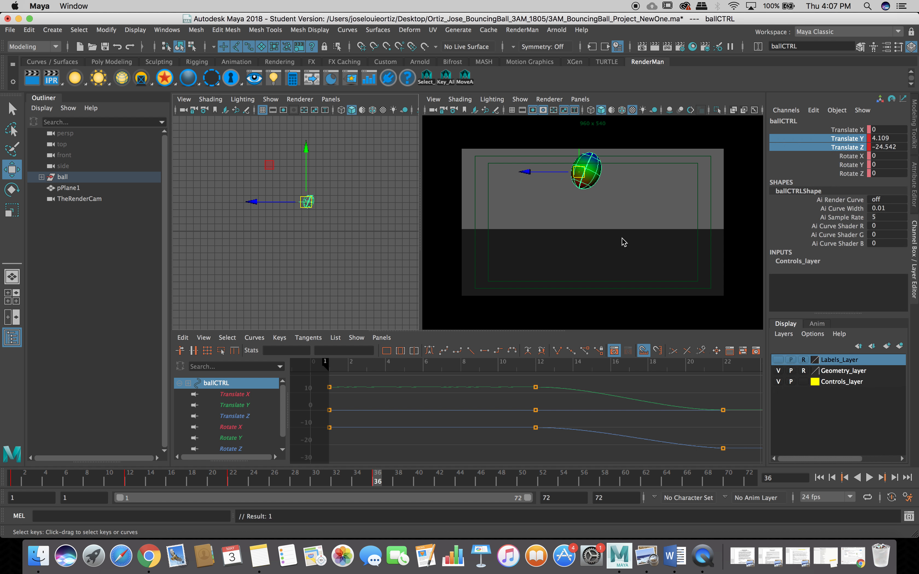
Play the animation repeatedly from frame 1 in the enlarged camera view to examine the timing of the bounce up at frame 36
{"action": "key", "text": "space"}
{"action": "left_click", "coordinate": [819, 477]}
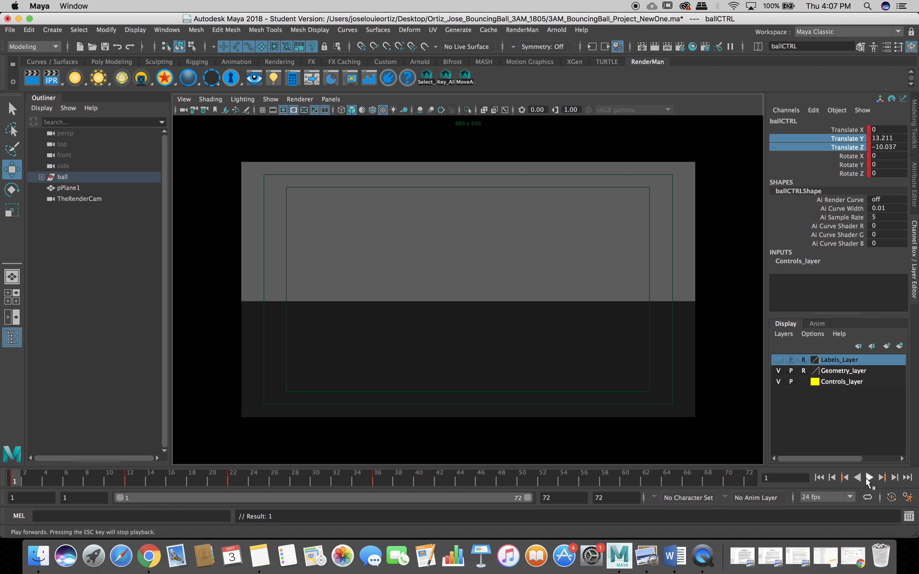
{"action": "left_click", "coordinate": [869, 478]}
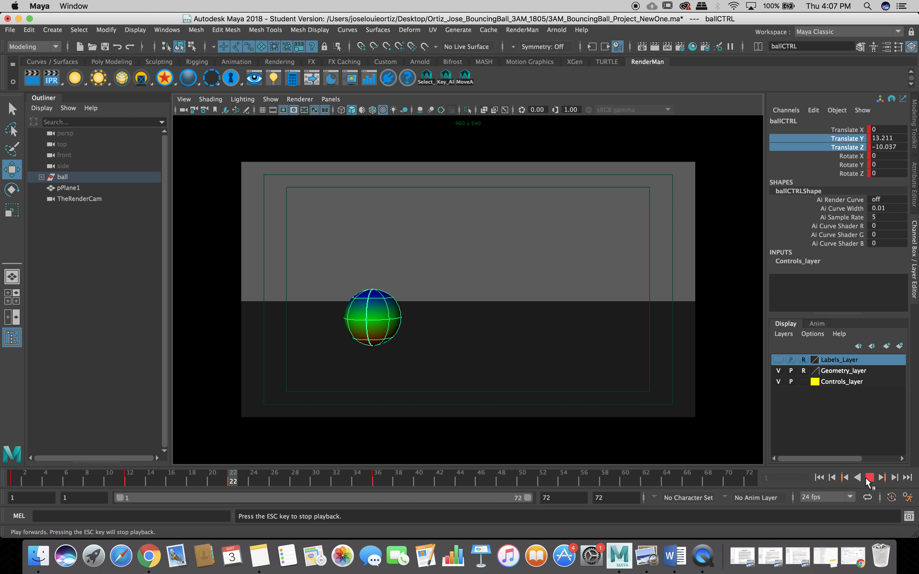
{"action": "left_click", "coordinate": [869, 478]}
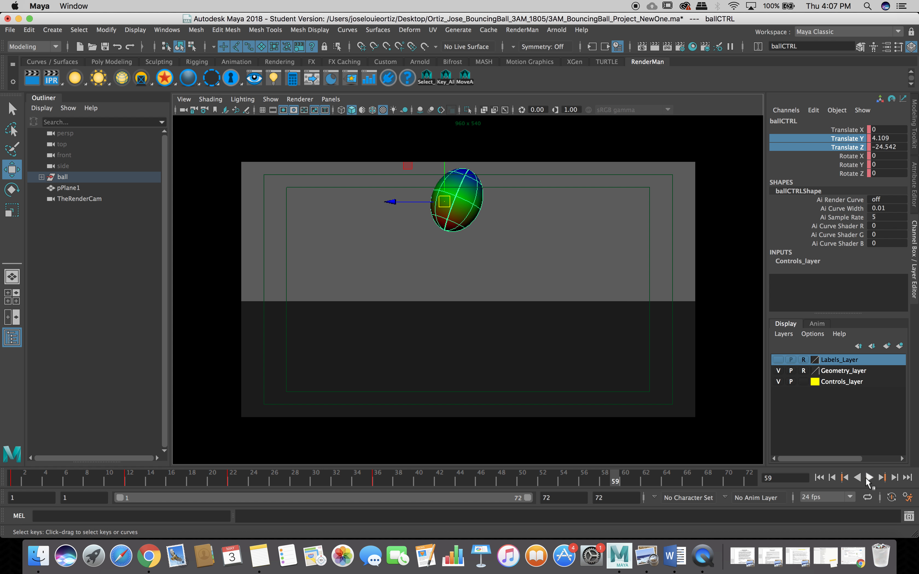
{"action": "left_click", "coordinate": [819, 478]}
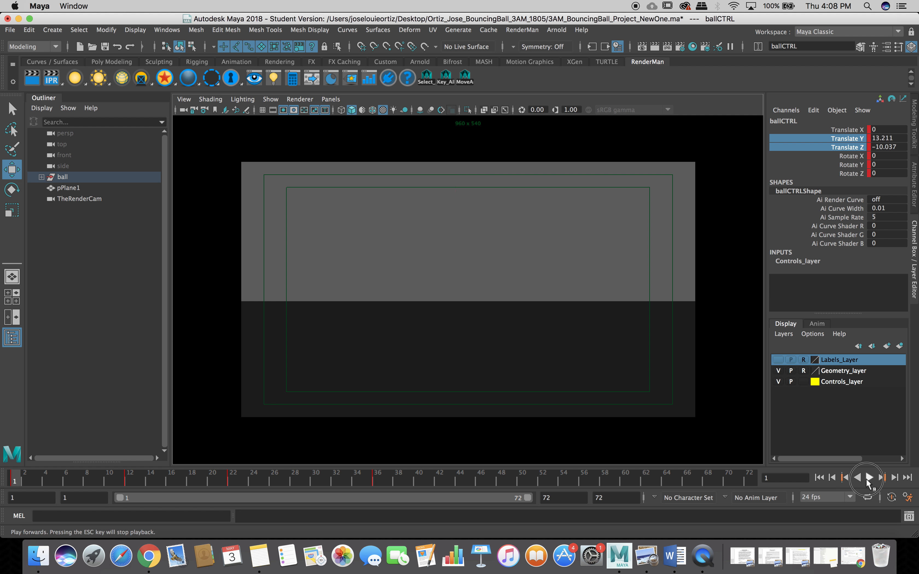
{"action": "left_click", "coordinate": [869, 479]}
{"action": "left_click", "coordinate": [868, 478]}
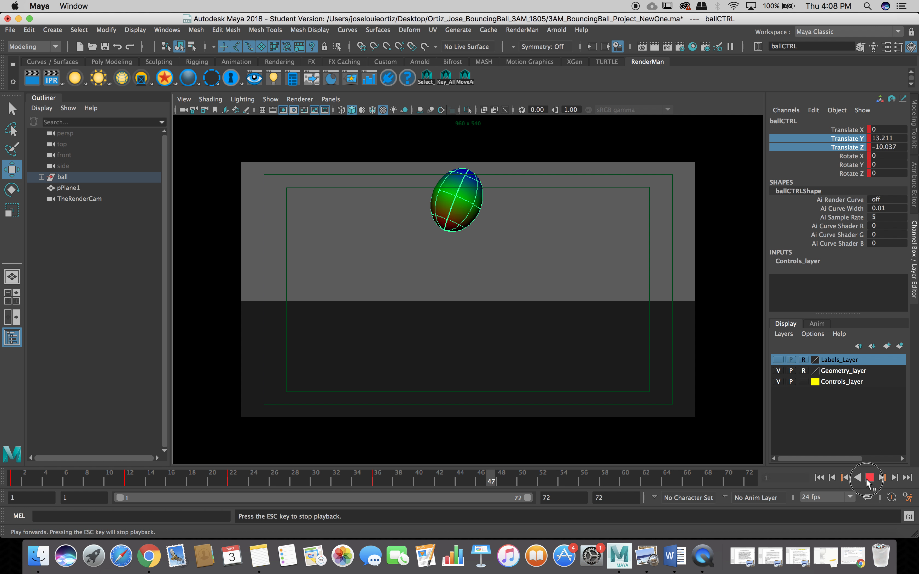
{"action": "left_click", "coordinate": [819, 478]}
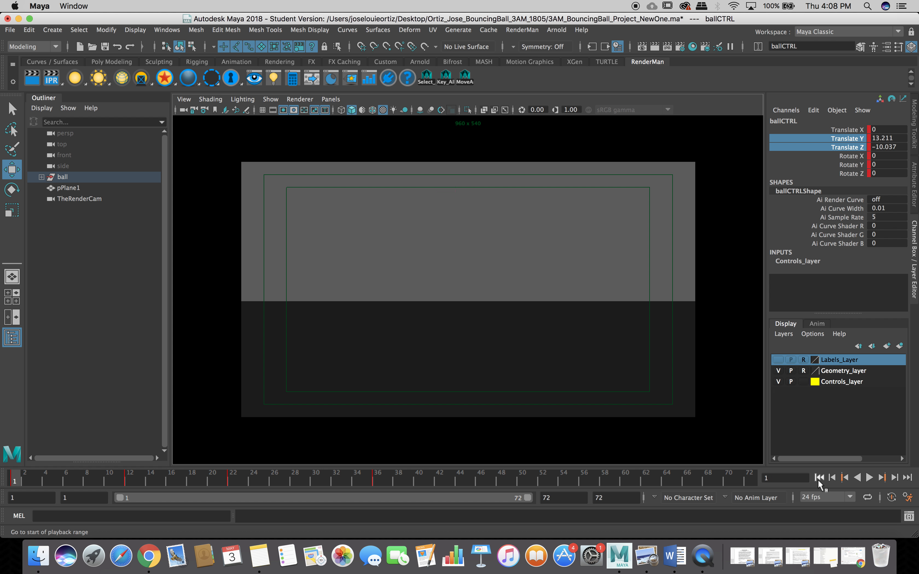
{"action": "left_click", "coordinate": [868, 479]}
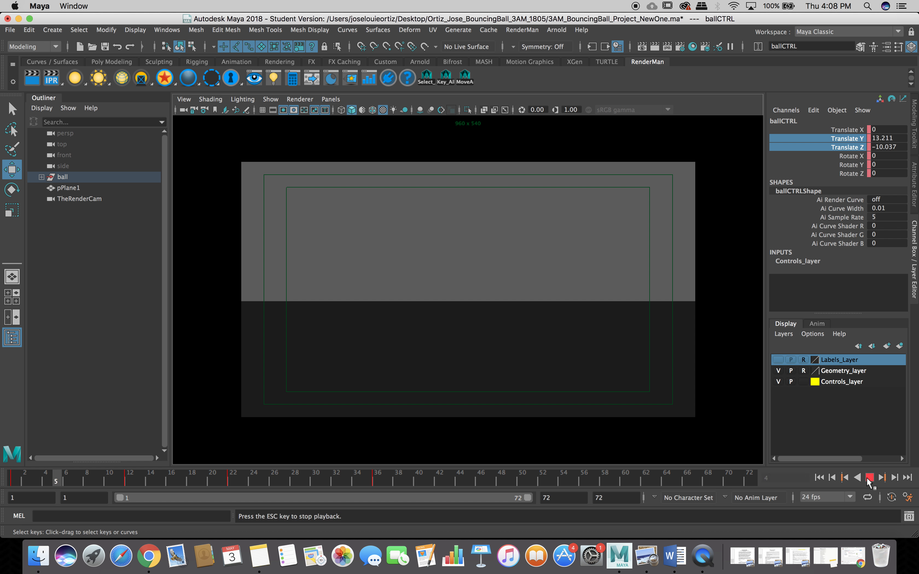
{"action": "left_click", "coordinate": [869, 479]}
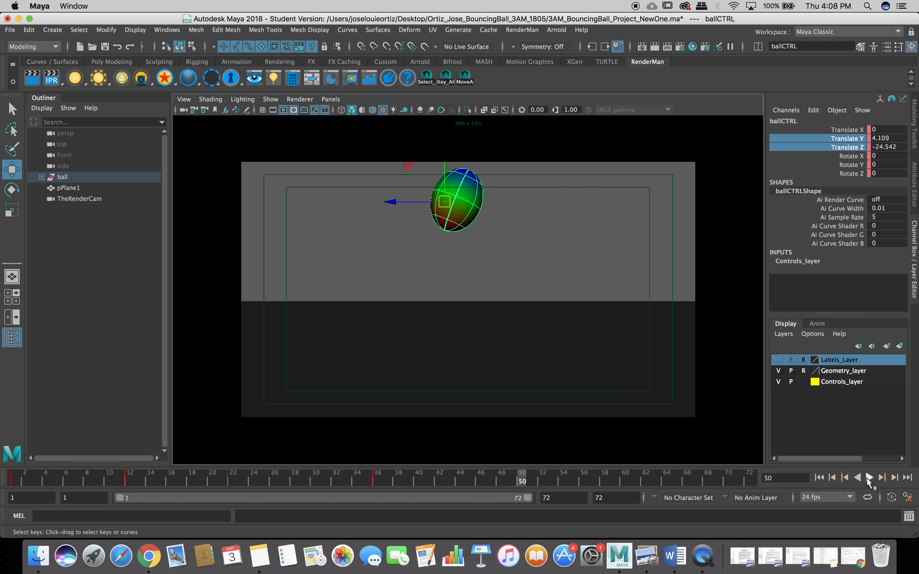
{"action": "left_click", "coordinate": [819, 477]}
{"action": "left_click", "coordinate": [869, 479]}
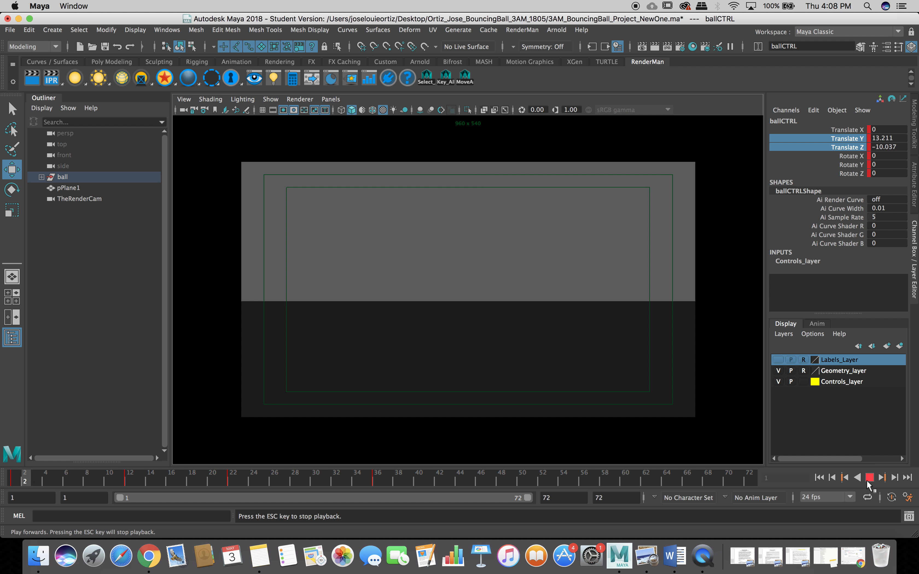
{"action": "left_click", "coordinate": [868, 482]}
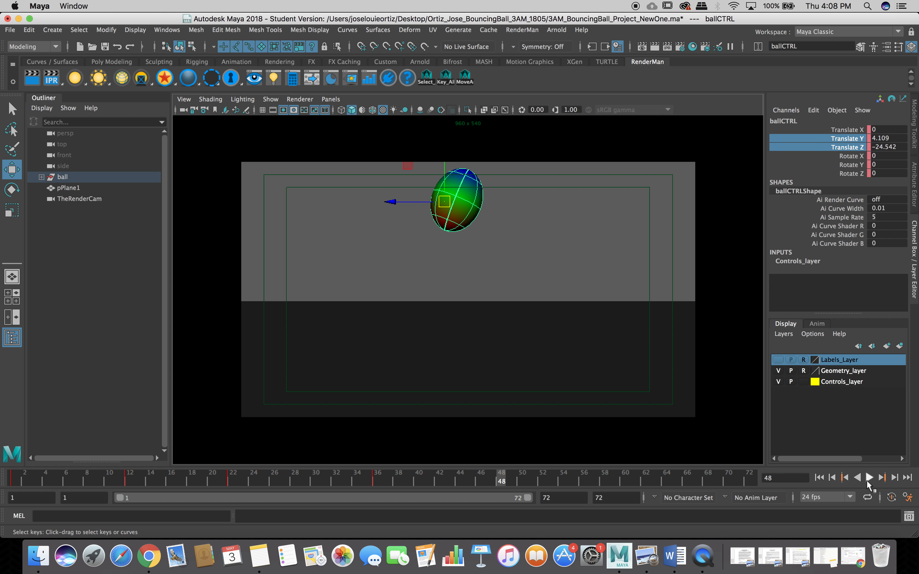
{"action": "left_click", "coordinate": [819, 478]}
{"action": "left_click", "coordinate": [869, 479]}
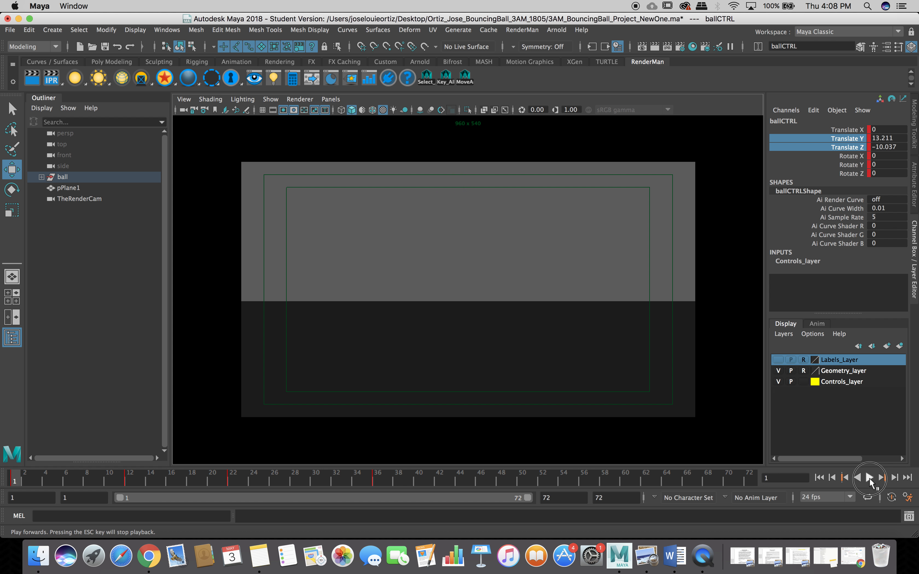
{"action": "left_click", "coordinate": [869, 482]}
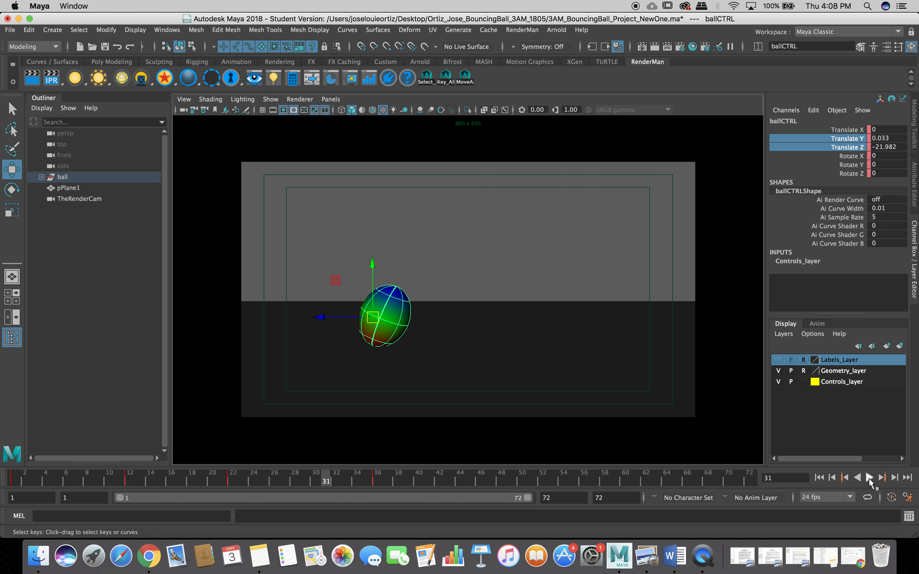
{"action": "left_click", "coordinate": [869, 481]}
{"action": "left_click", "coordinate": [869, 480]}
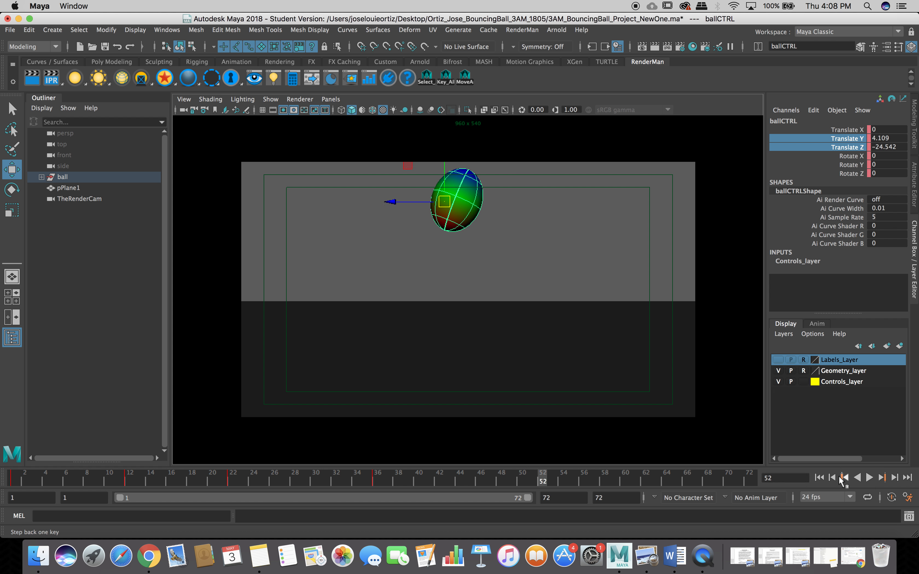
{"action": "left_click", "coordinate": [819, 477]}
{"action": "left_click", "coordinate": [869, 479]}
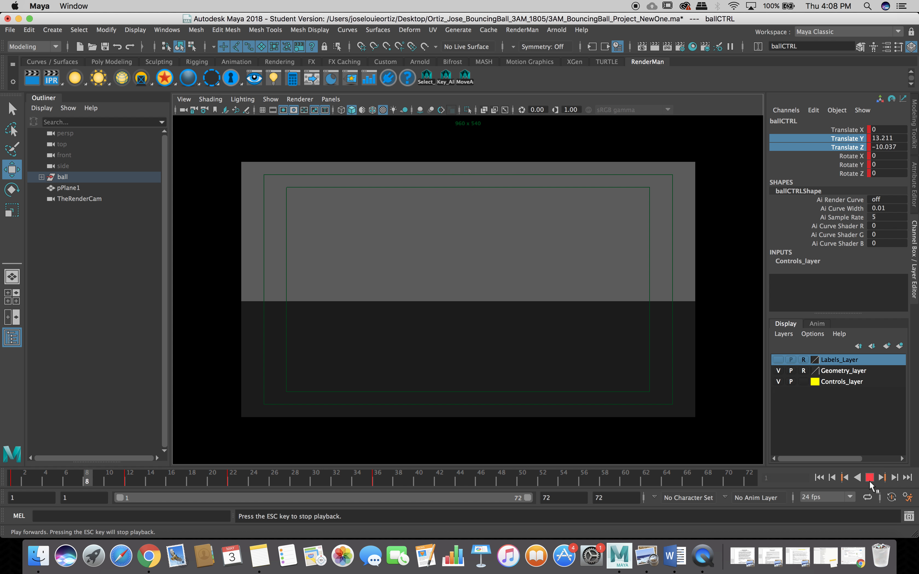
{"action": "left_click", "coordinate": [870, 479]}
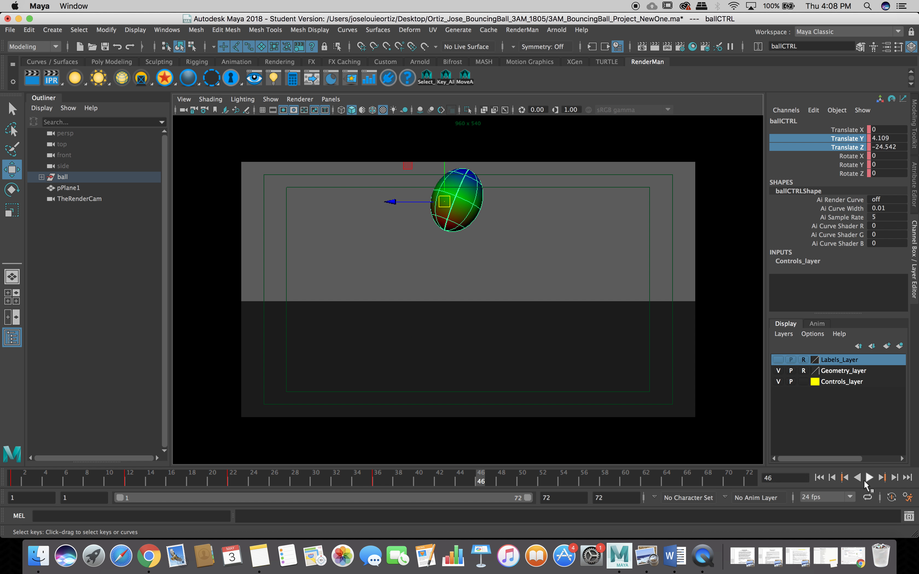
{"action": "left_click", "coordinate": [819, 477]}
{"action": "left_click", "coordinate": [869, 479]}
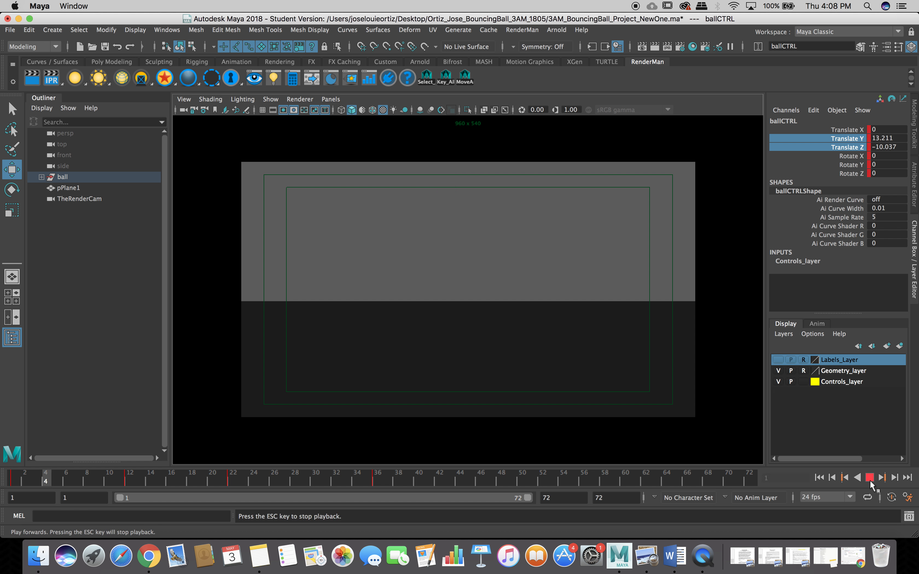
{"action": "left_click", "coordinate": [870, 481]}
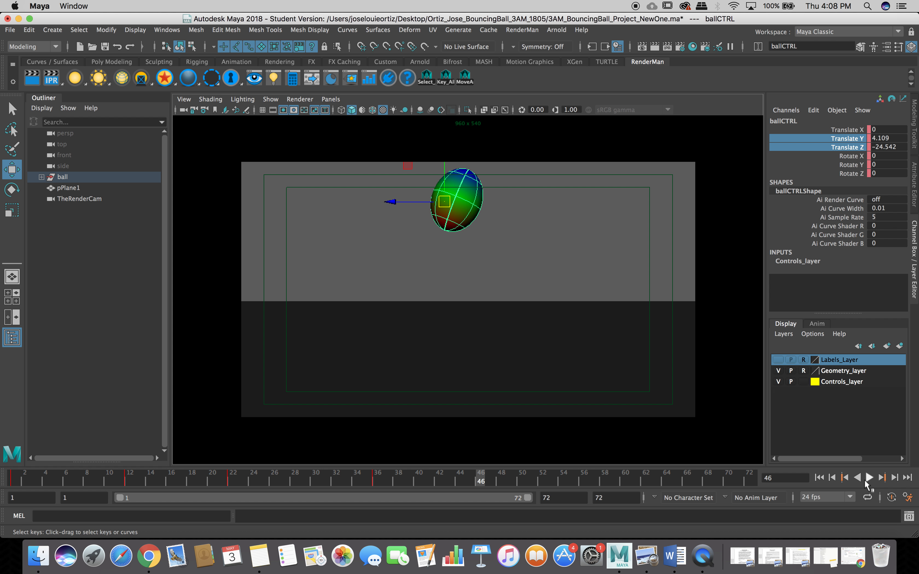
{"action": "left_click", "coordinate": [818, 480]}
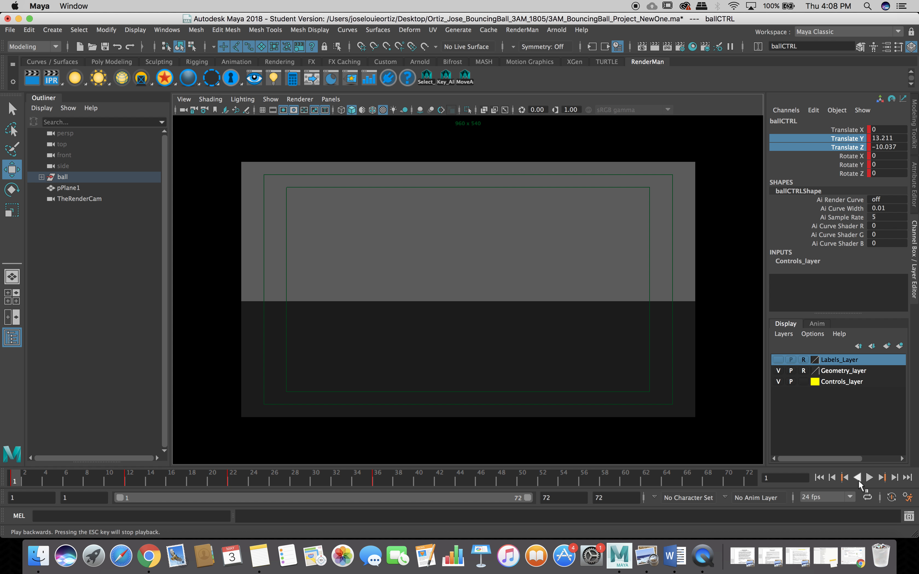
{"action": "left_click", "coordinate": [869, 480]}
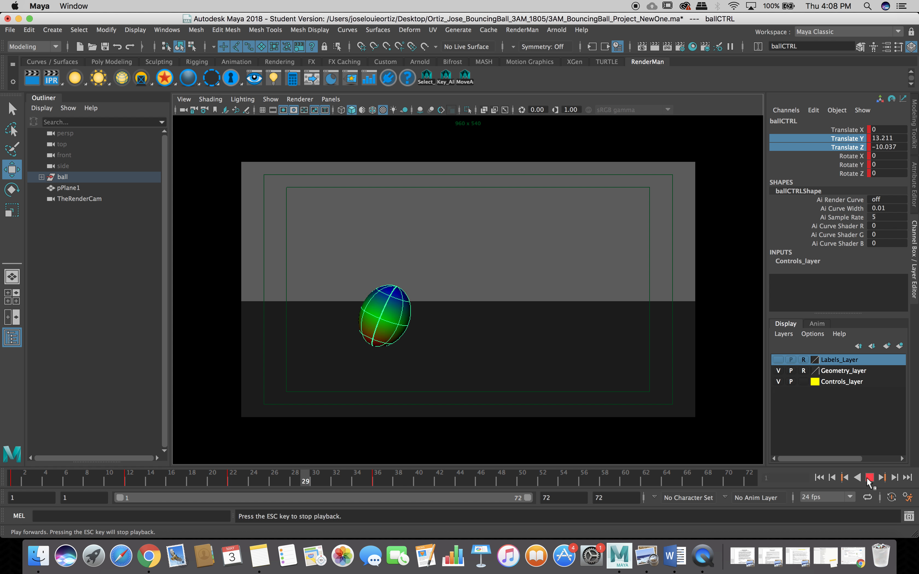
{"action": "left_click", "coordinate": [868, 479]}
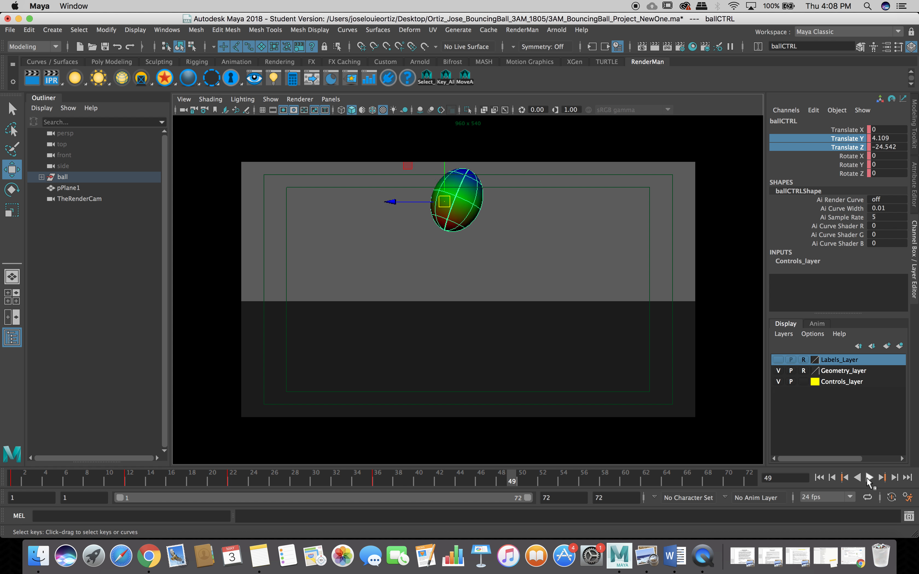
{"action": "left_click", "coordinate": [818, 478]}
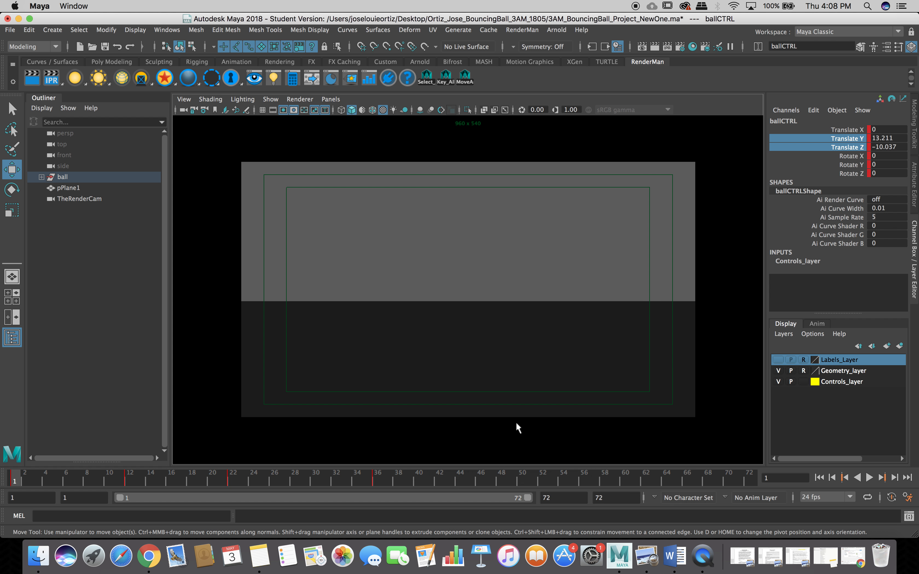
Play the animation forwards and backwards in the multi-panel layout to examine the bounce in the side and camera views
{"action": "key", "text": "space"}
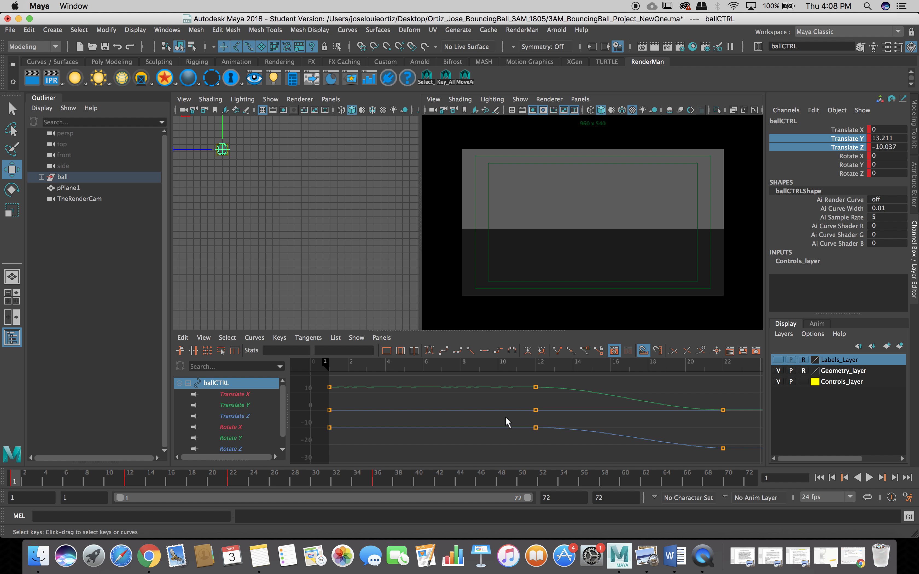
{"action": "left_click", "coordinate": [869, 479]}
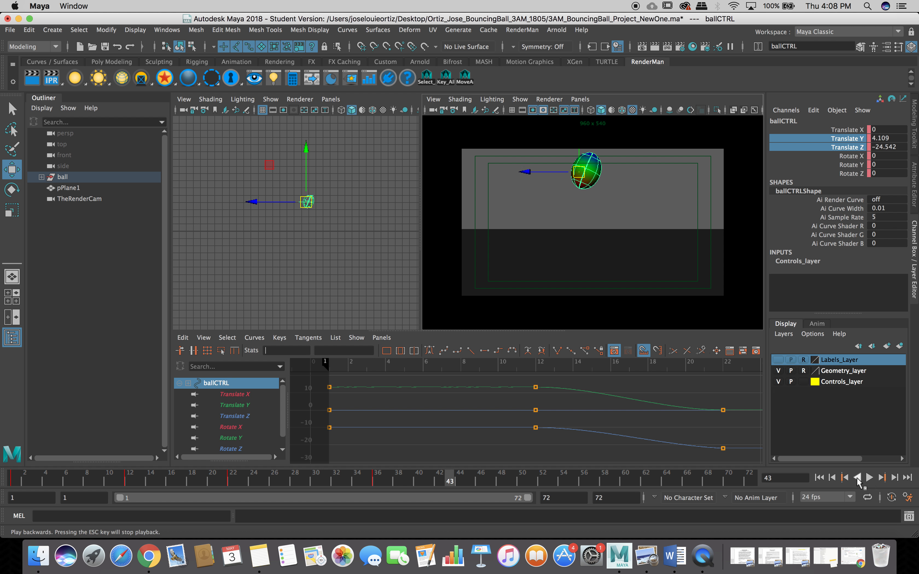
{"action": "left_click", "coordinate": [857, 478]}
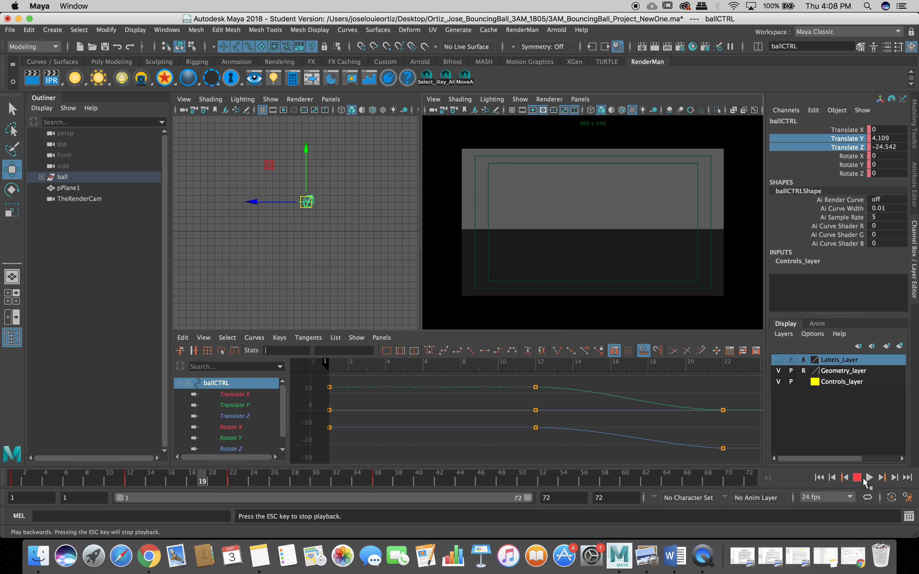
{"action": "left_click", "coordinate": [868, 479]}
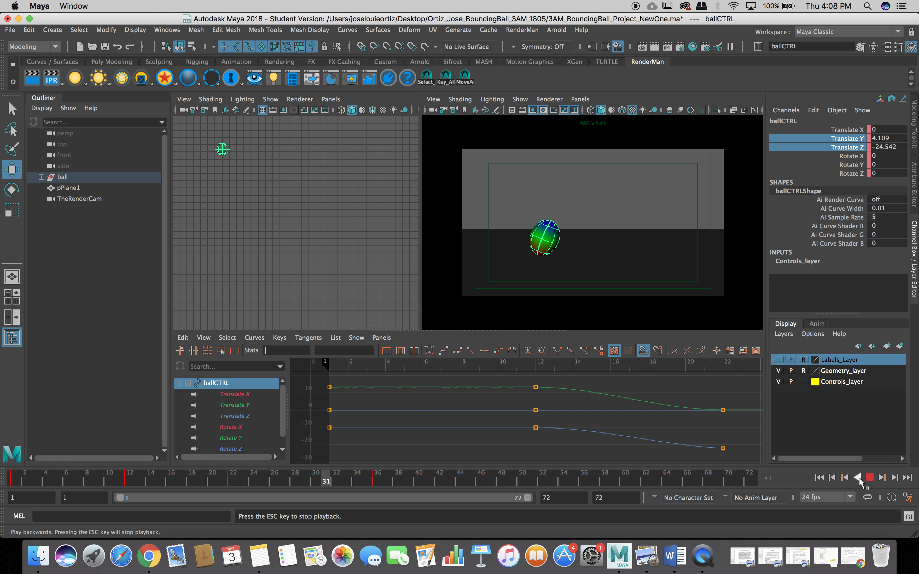
{"action": "left_click", "coordinate": [868, 479]}
{"action": "left_click", "coordinate": [820, 477]}
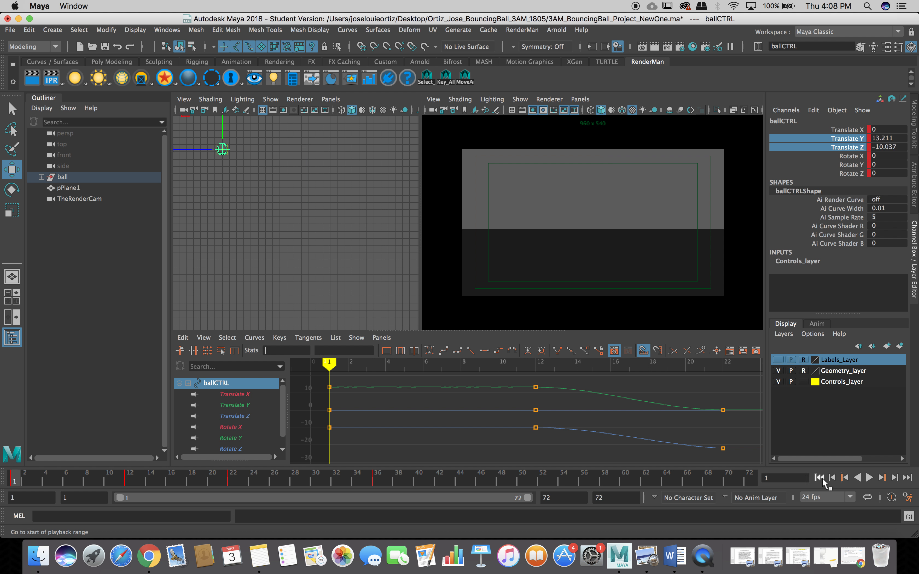
Scrub between frames 32 and 36 and frame all of ballCTRL's curves in the Graph Editor to examine the jump into frame 36
{"action": "left_click", "coordinate": [336, 485]}
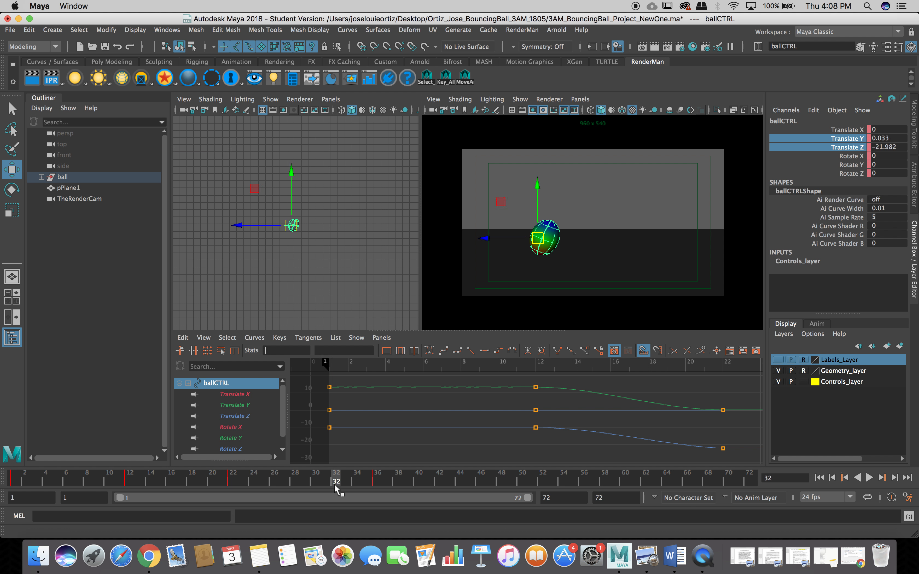
{"action": "left_click_drag", "start_coordinate": [361, 479], "coordinate": [377, 481]}
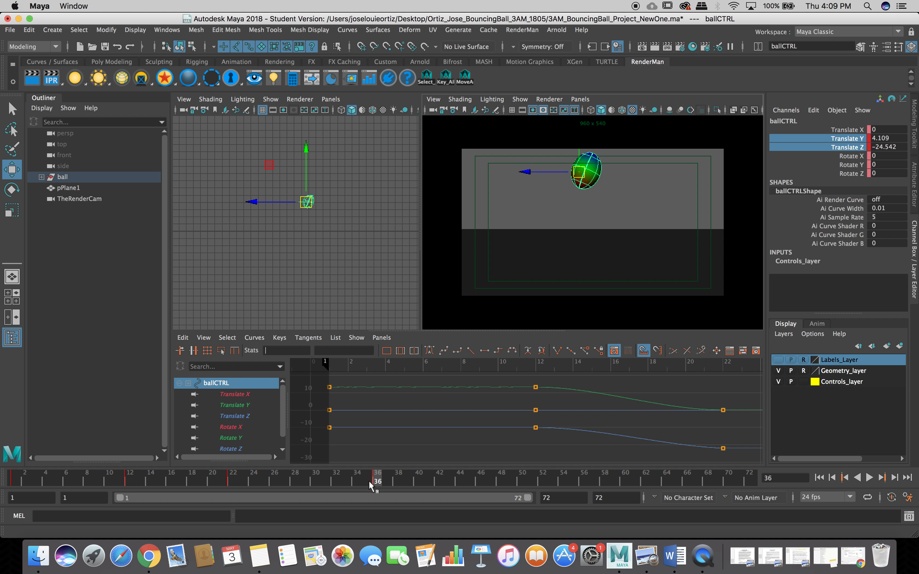
{"action": "left_click", "coordinate": [364, 480]}
{"action": "left_click", "coordinate": [372, 480]}
{"action": "left_click", "coordinate": [366, 480]}
{"action": "left_click", "coordinate": [370, 481]}
{"action": "left_click", "coordinate": [367, 480]}
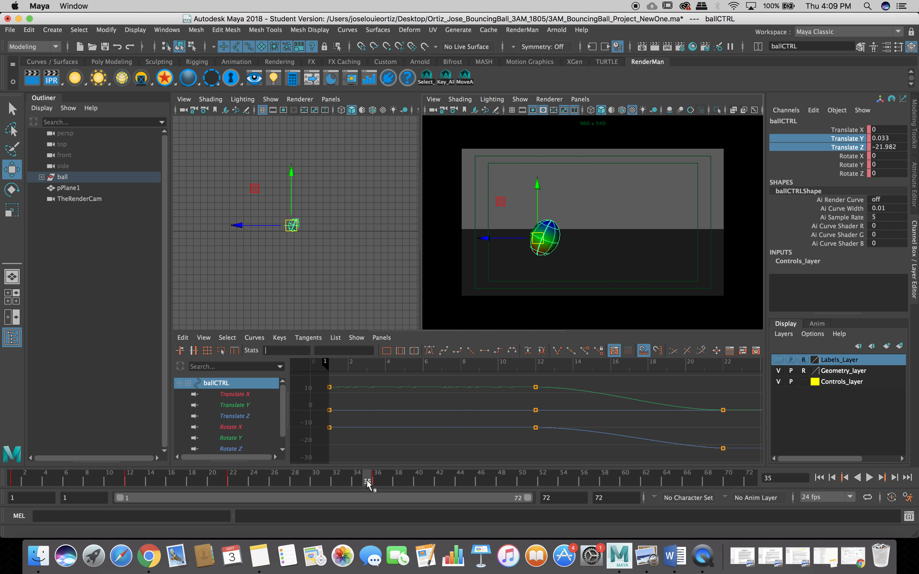
{"action": "left_click", "coordinate": [370, 480]}
{"action": "left_click", "coordinate": [369, 480]}
{"action": "left_click", "coordinate": [374, 481]}
{"action": "left_click", "coordinate": [368, 482]}
{"action": "left_click", "coordinate": [375, 482]}
{"action": "left_click", "coordinate": [367, 482]}
{"action": "key", "text": "a"}
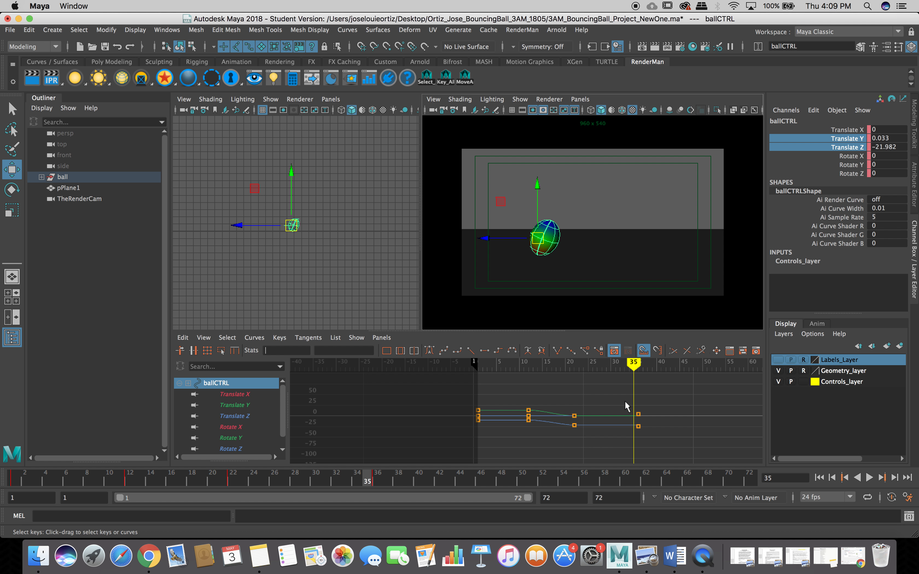
{"action": "key", "text": "f"}
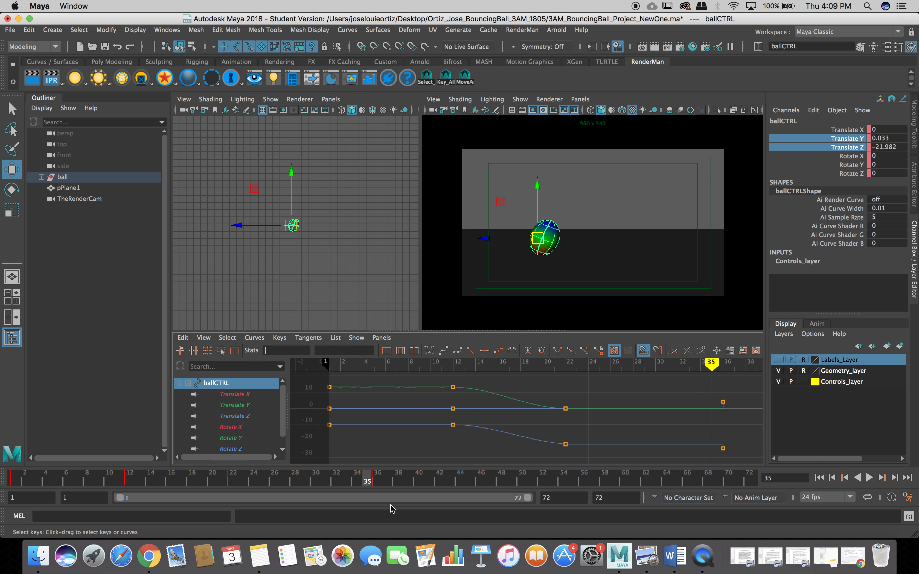
{"action": "right_click", "coordinate": [366, 482]}
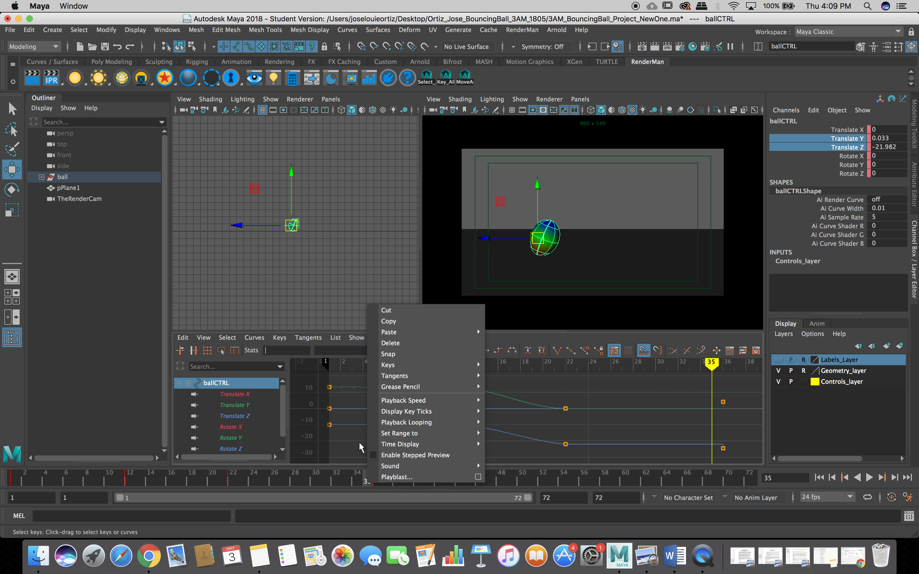
{"action": "left_click", "coordinate": [365, 480]}
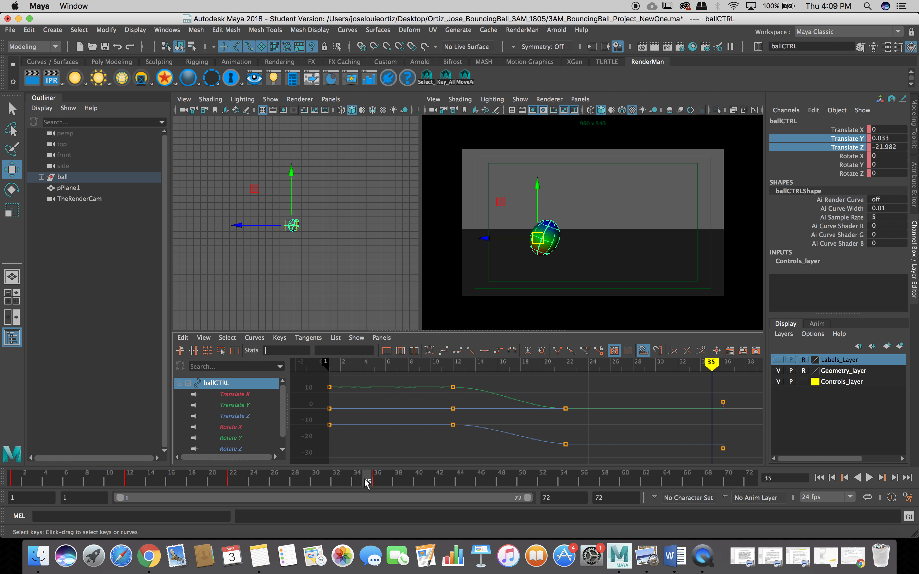
{"action": "key", "text": "5"}
{"action": "left_click", "coordinate": [366, 484], "text": "shift"}
{"action": "left_click_drag", "start_coordinate": [368, 485], "coordinate": [374, 485]}
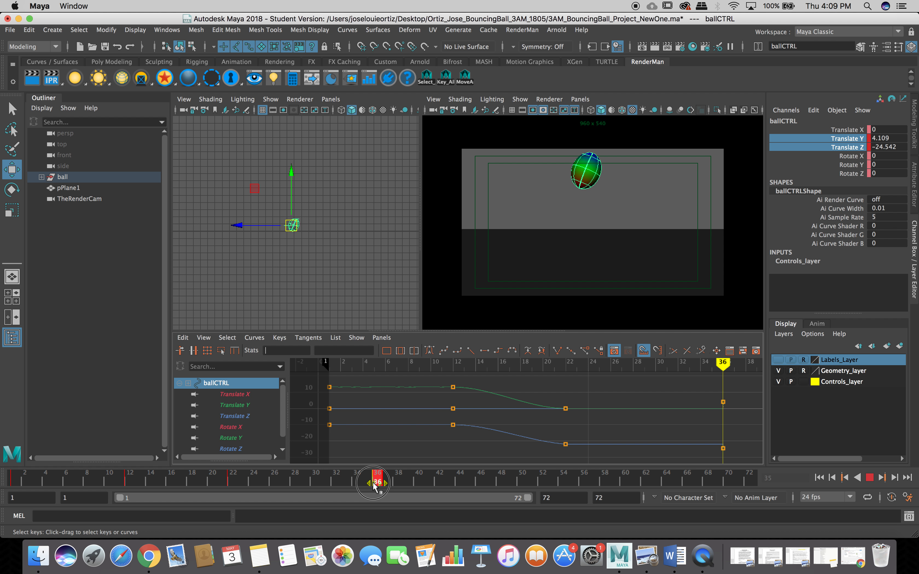
{"action": "left_click_drag", "start_coordinate": [374, 487], "coordinate": [376, 489]}
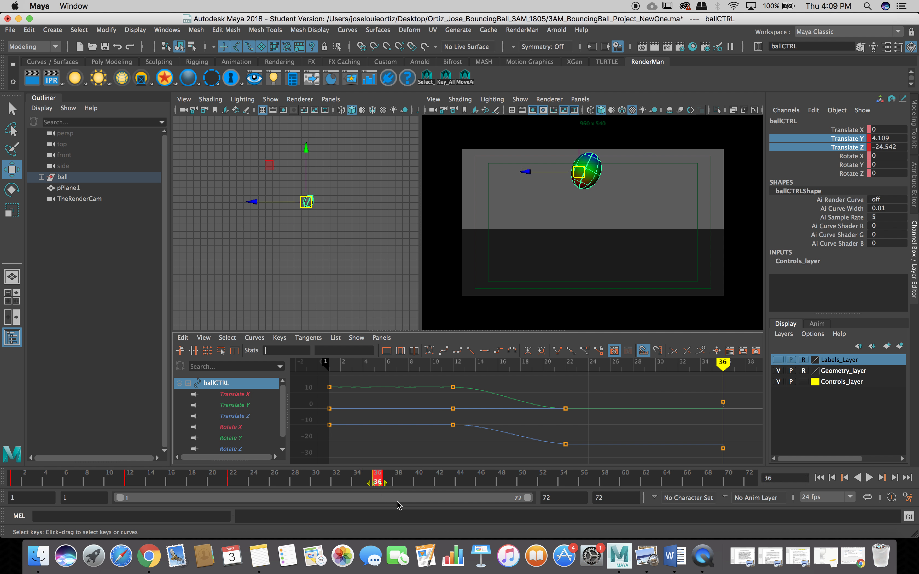
Scrub between frames 36 and 39 to examine how the ball holds its pose after the jump
{"action": "left_click", "coordinate": [391, 478]}
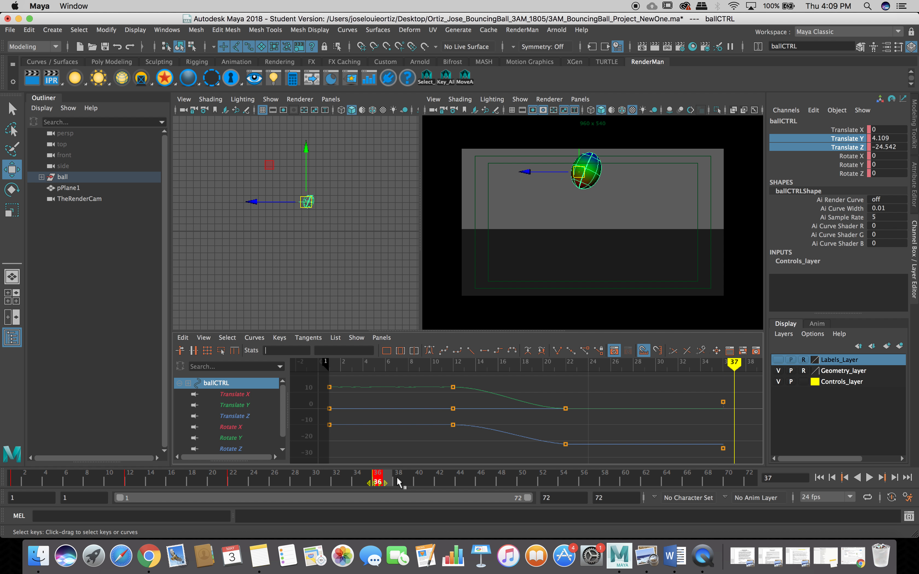
{"action": "left_click", "coordinate": [399, 478]}
{"action": "left_click", "coordinate": [409, 480]}
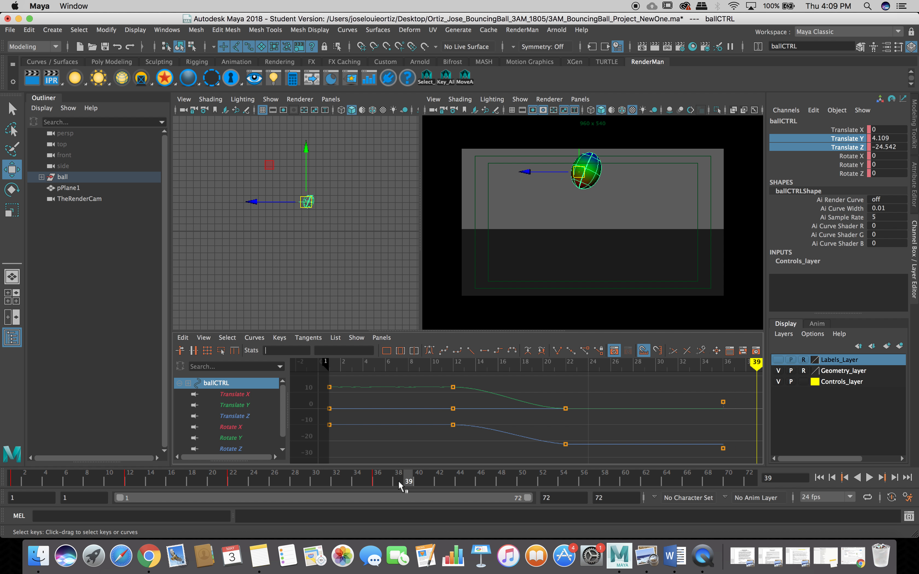
{"action": "left_click", "coordinate": [397, 479]}
{"action": "mouse_move", "coordinate": [386, 481]}
{"action": "left_mouse_down"}
{"action": "mouse_move", "coordinate": [357, 481]}
{"action": "mouse_move", "coordinate": [388, 482]}
{"action": "mouse_move", "coordinate": [376, 482]}
{"action": "left_mouse_up"}
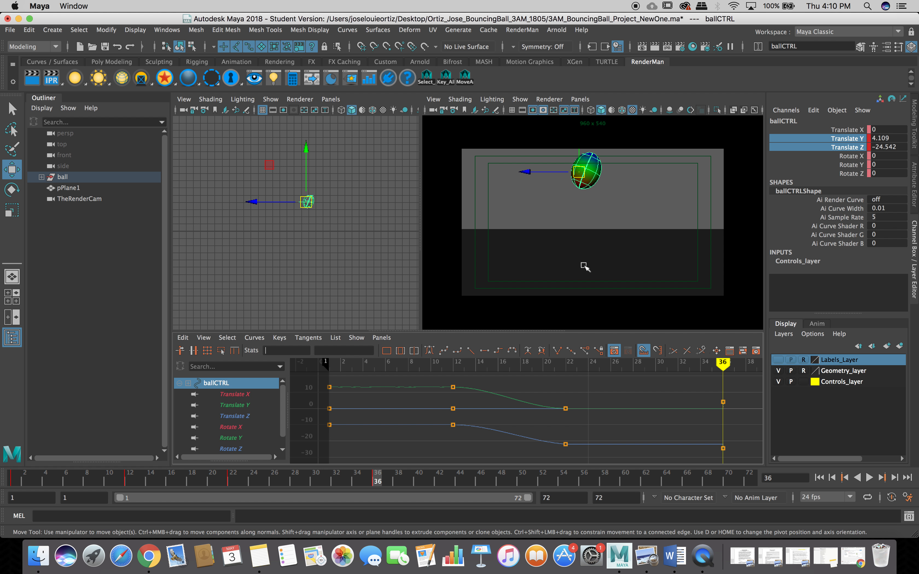
Play the animation from frame 1 in the enlarged camera view to examine the jump timing, and return to frame 1
{"action": "key", "text": "space"}
{"action": "left_click", "coordinate": [819, 477]}
{"action": "left_click", "coordinate": [870, 478]}
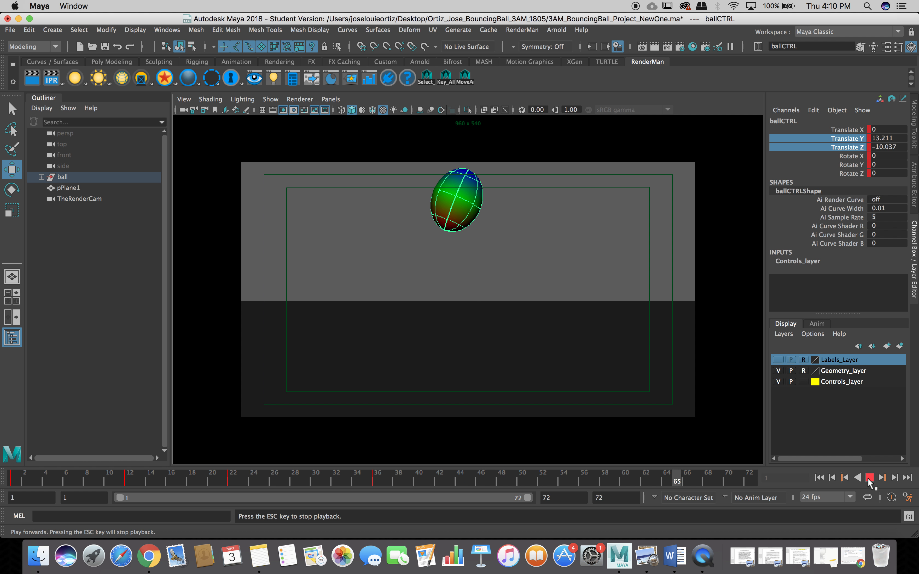
{"action": "left_click", "coordinate": [869, 479]}
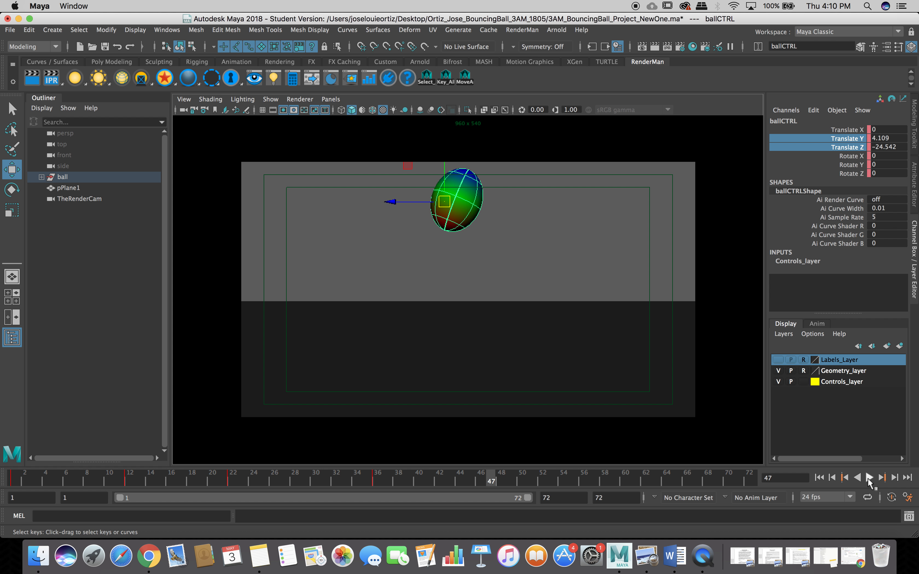
{"action": "left_click", "coordinate": [819, 477]}
{"action": "key", "text": "space"}
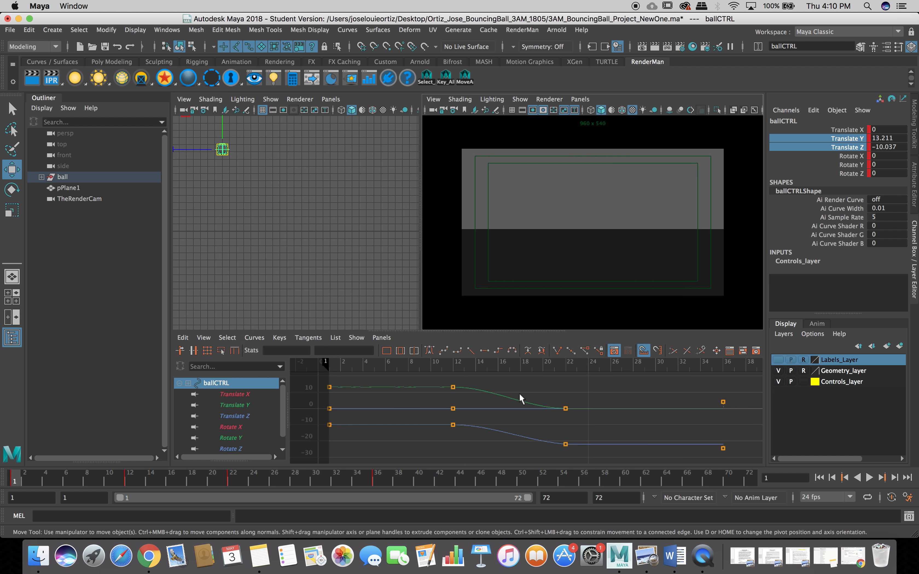
Move ballCTRL's keys from frame 36 to frame 39 on the timeline
{"action": "left_click", "coordinate": [368, 480]}
{"action": "left_click", "coordinate": [376, 482]}
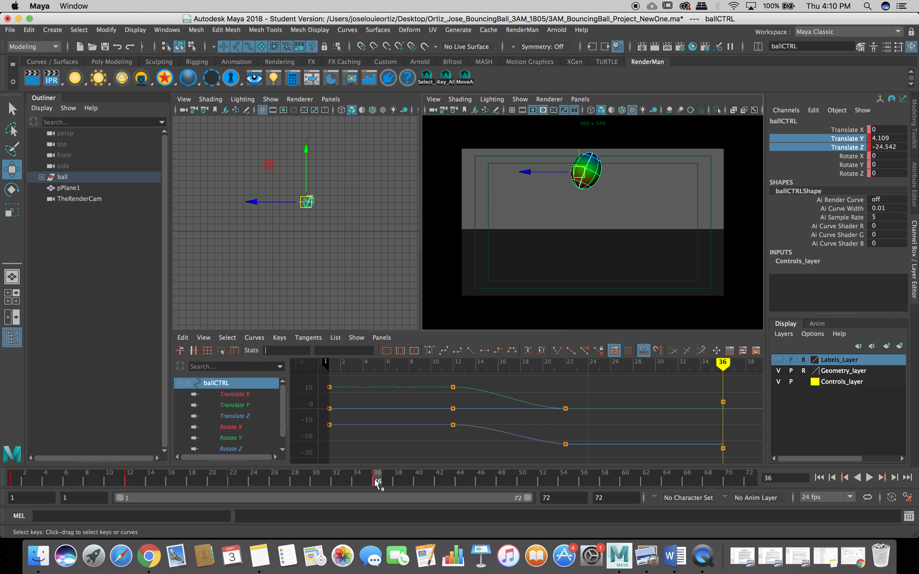
{"action": "left_click", "coordinate": [380, 482], "text": "shift"}
{"action": "left_click_drag", "start_coordinate": [383, 487], "coordinate": [410, 489]}
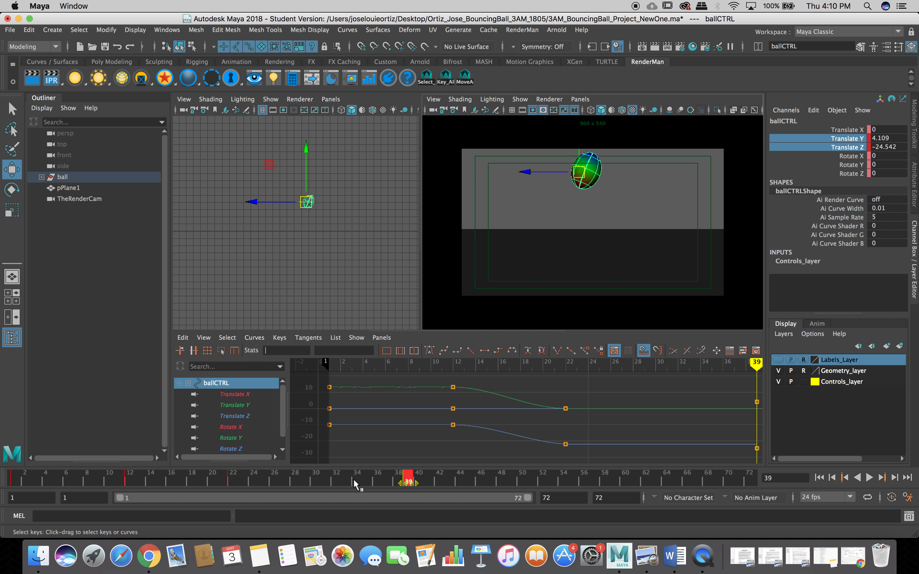
{"action": "left_click", "coordinate": [357, 480]}
{"action": "left_click", "coordinate": [366, 482]}
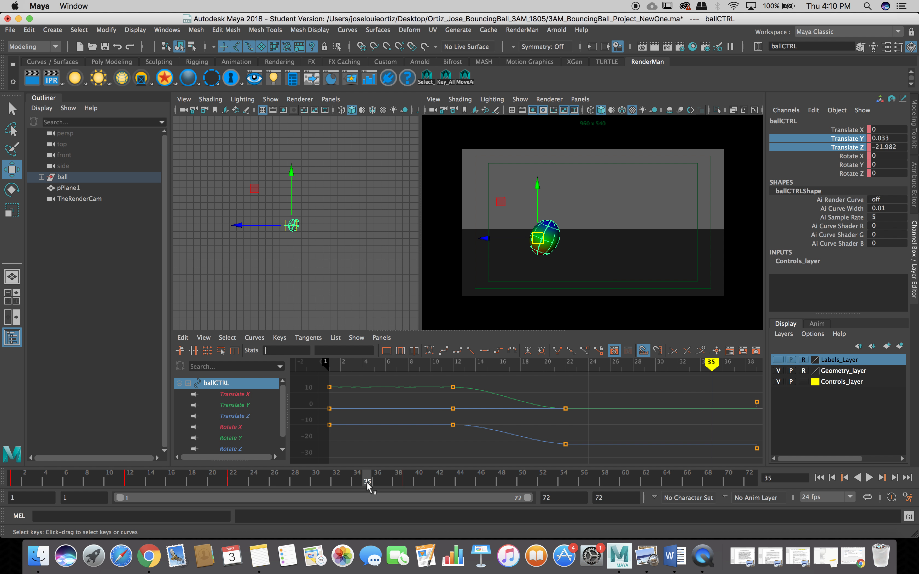
{"action": "key", "text": "r"}
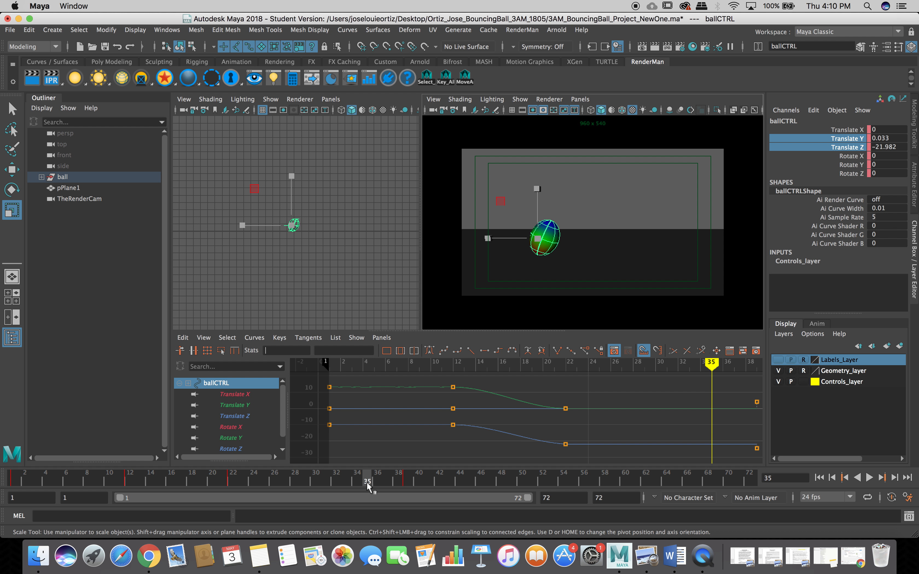
{"action": "key", "text": "w"}
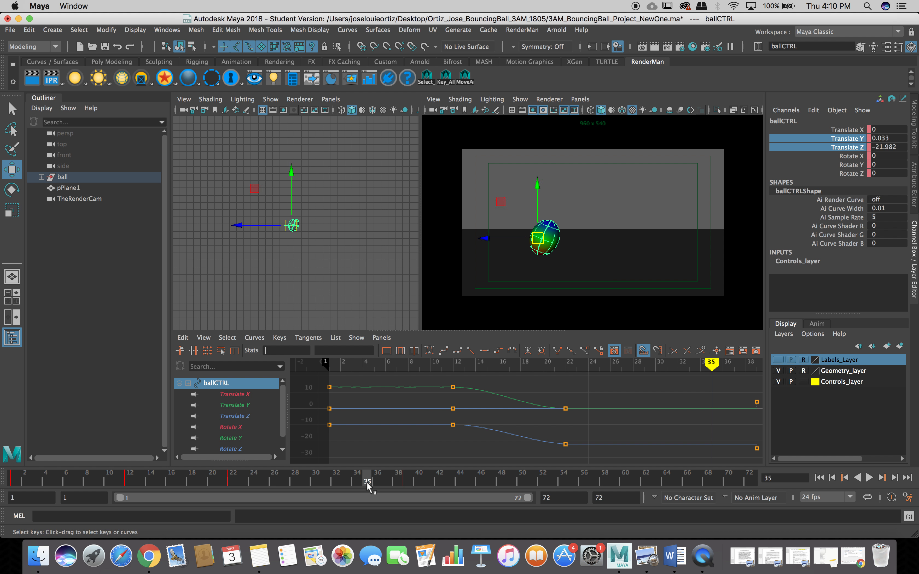
{"action": "left_click", "coordinate": [366, 482], "text": "shift"}
{"action": "left_click_drag", "start_coordinate": [370, 487], "coordinate": [386, 487]}
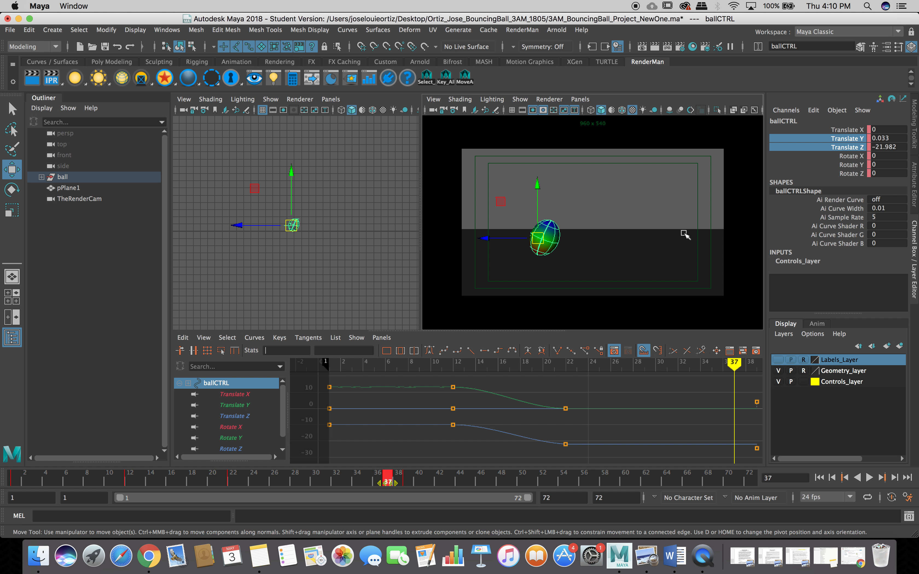
Play the animation in the enlarged camera view to examine the bounce with its keys at frame 39
{"action": "key", "text": "space"}
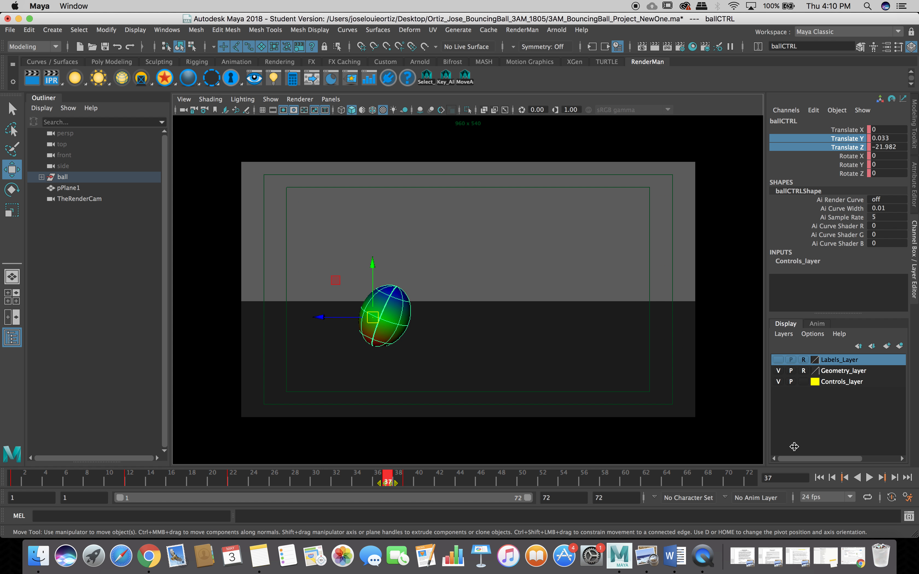
{"action": "left_click", "coordinate": [819, 478]}
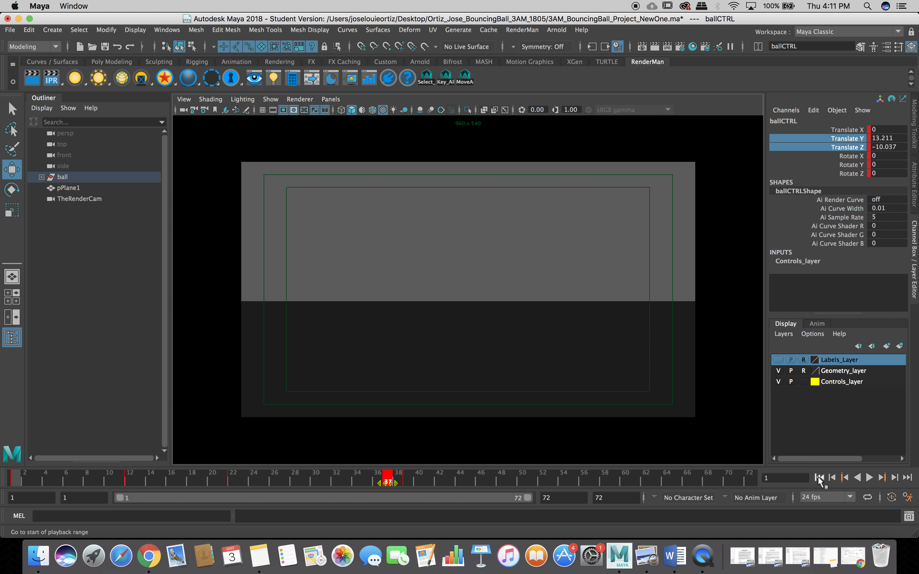
{"action": "left_click", "coordinate": [870, 478]}
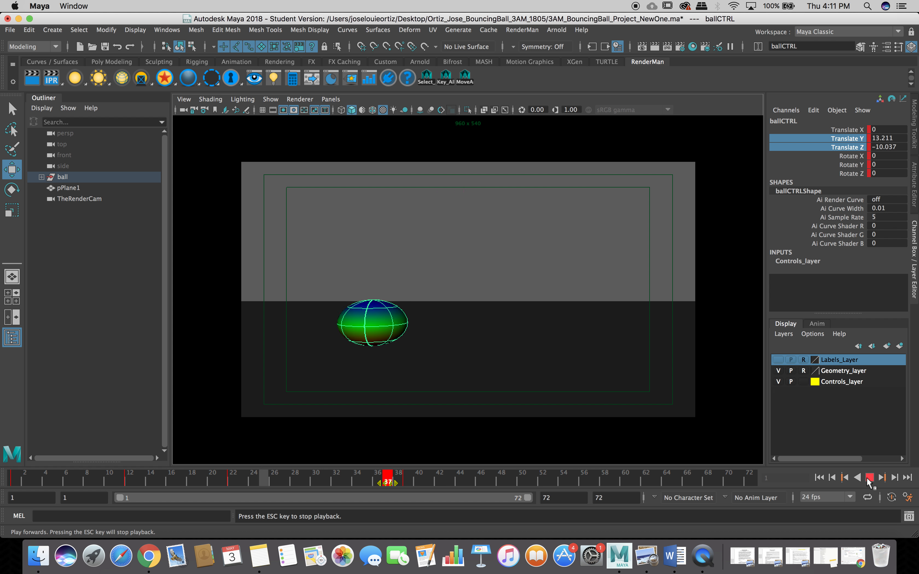
{"action": "left_click", "coordinate": [870, 477]}
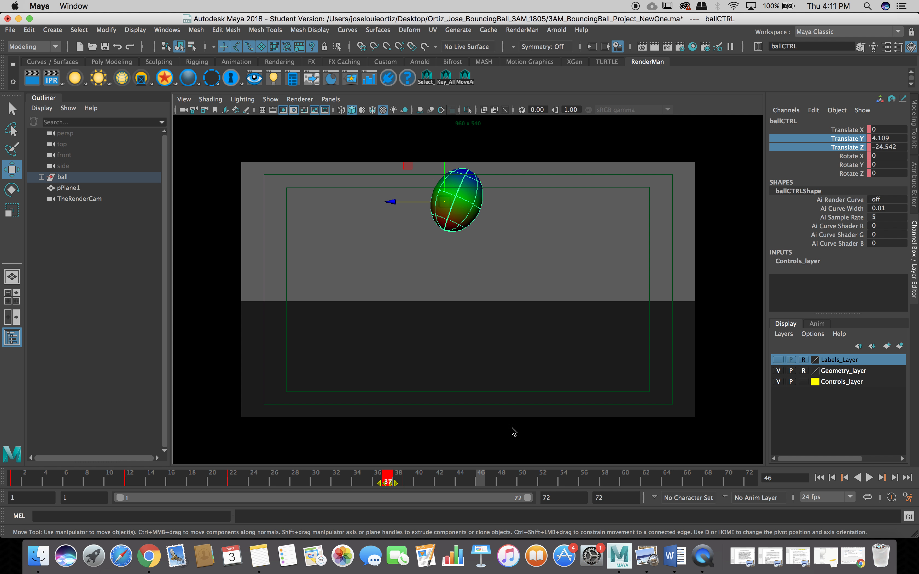
{"action": "key", "text": "space"}
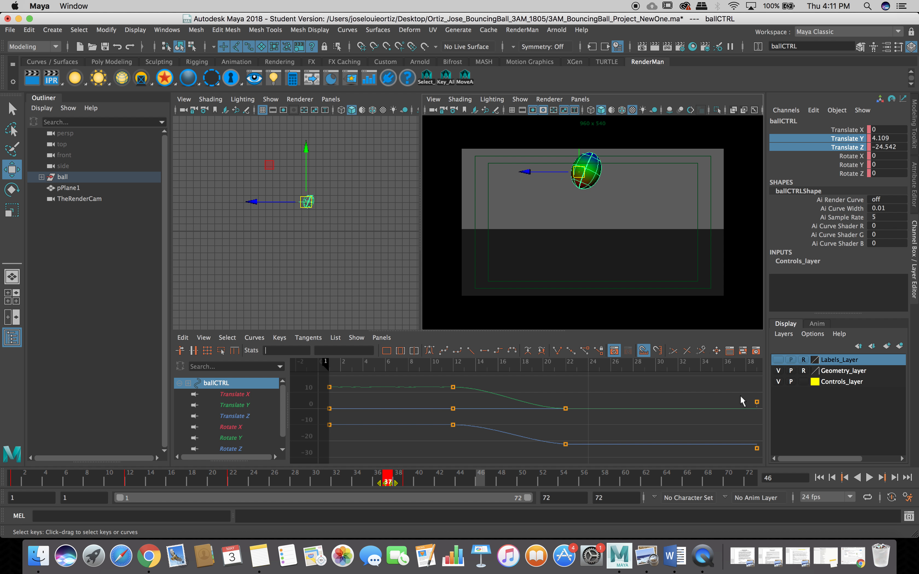
Switch ballCTRL's animation curves to Auto tangents in the Graph Editor and scrub back through the bounce
{"action": "left_click_drag", "start_coordinate": [363, 487], "coordinate": [395, 481]}
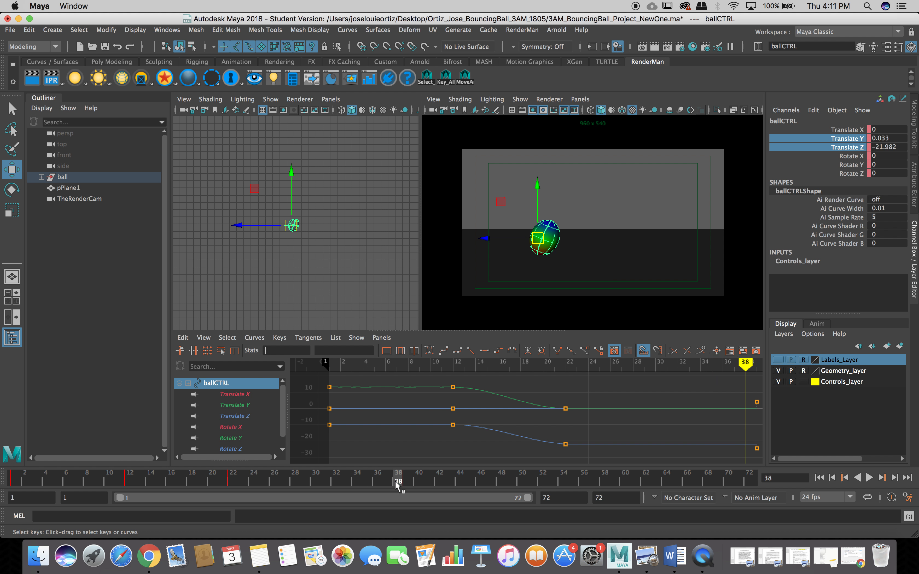
{"action": "left_click", "coordinate": [428, 352]}
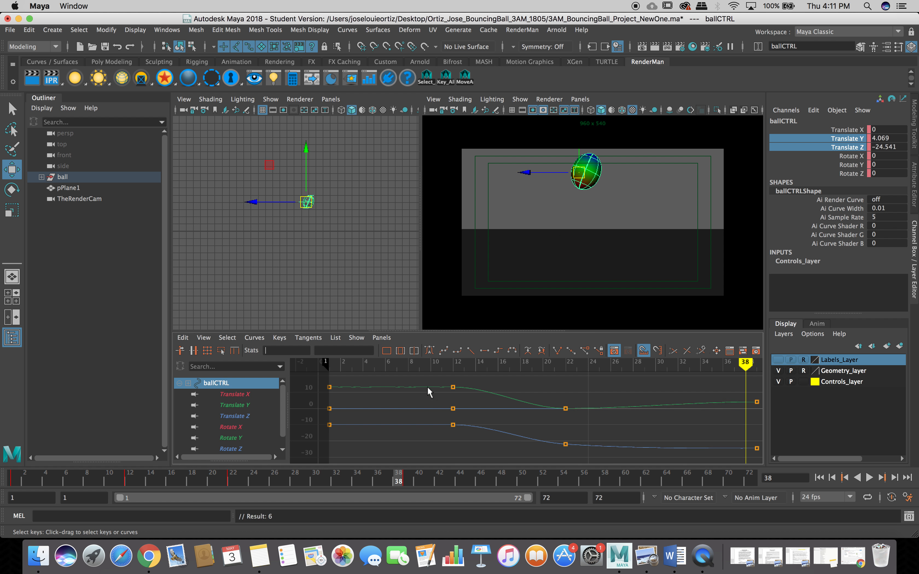
{"action": "left_click_drag", "start_coordinate": [389, 475], "coordinate": [342, 483]}
At frame 32, key ballCTRL's Translate Y and Translate Z
{"action": "left_click", "coordinate": [337, 481]}
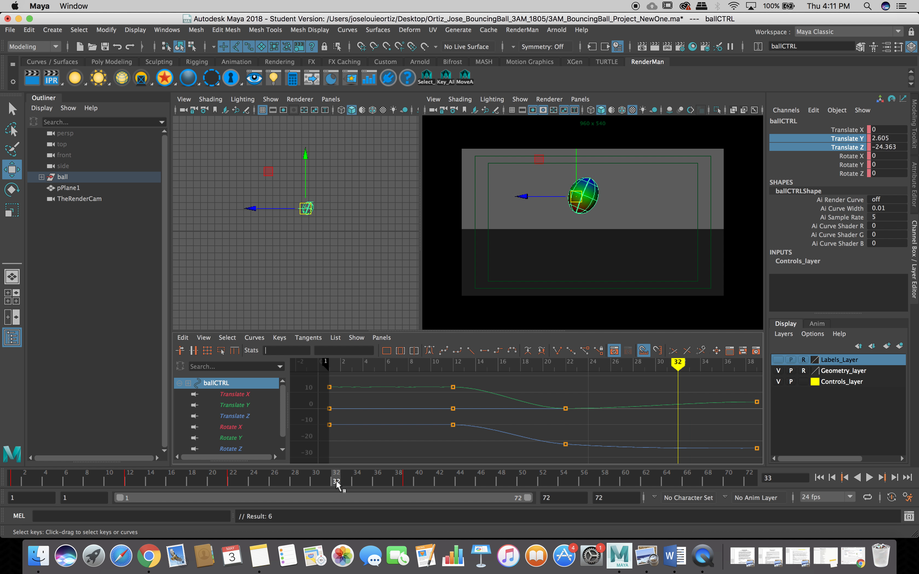
{"action": "right_click", "coordinate": [336, 484]}
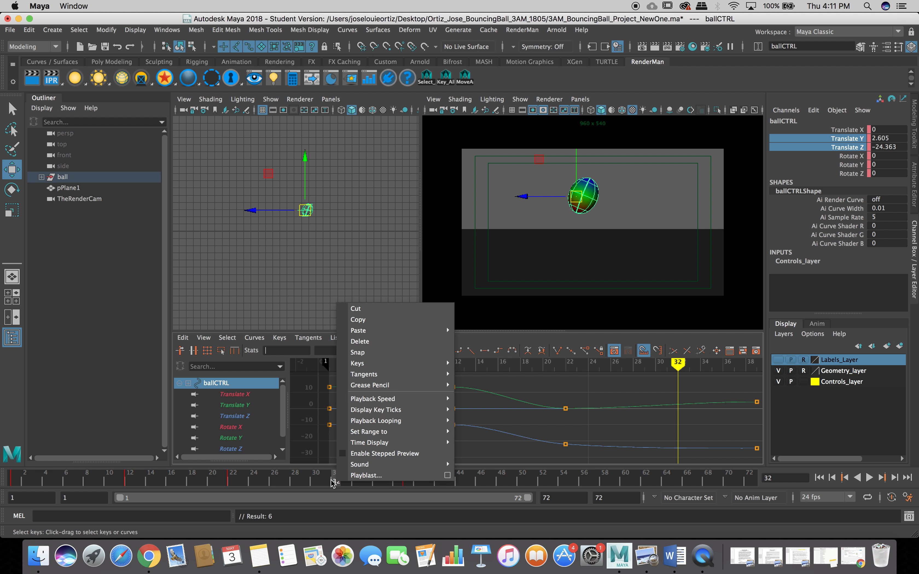
{"action": "left_click", "coordinate": [807, 142]}
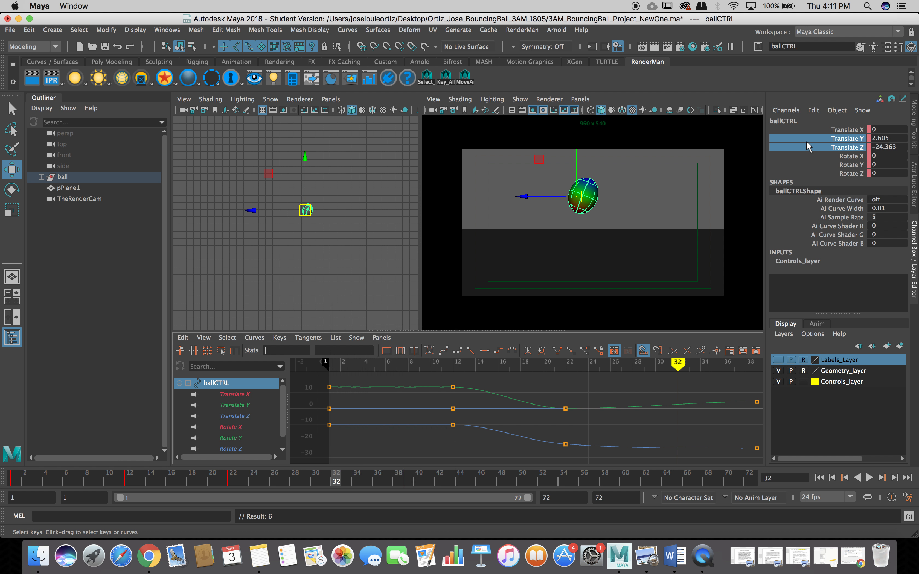
{"action": "right_click", "coordinate": [806, 141]}
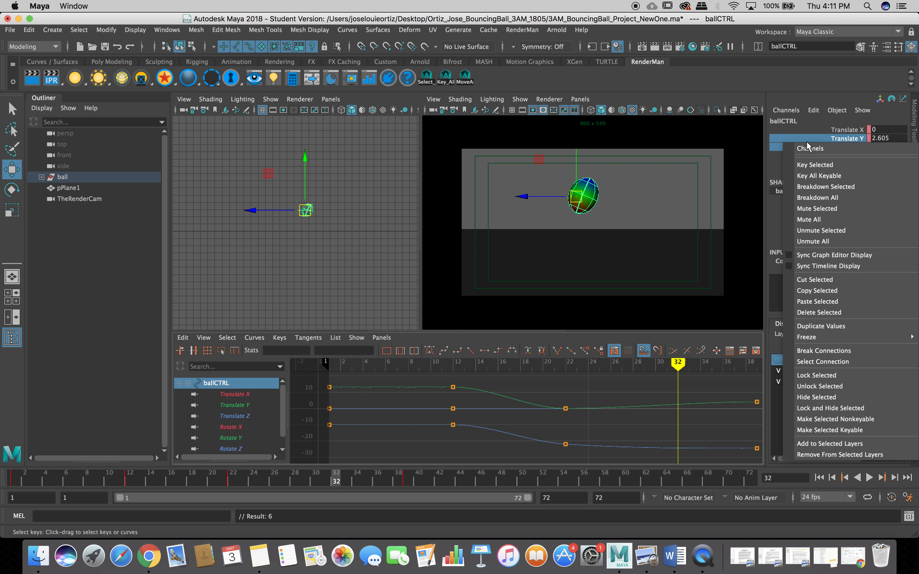
{"action": "left_click", "coordinate": [812, 165]}
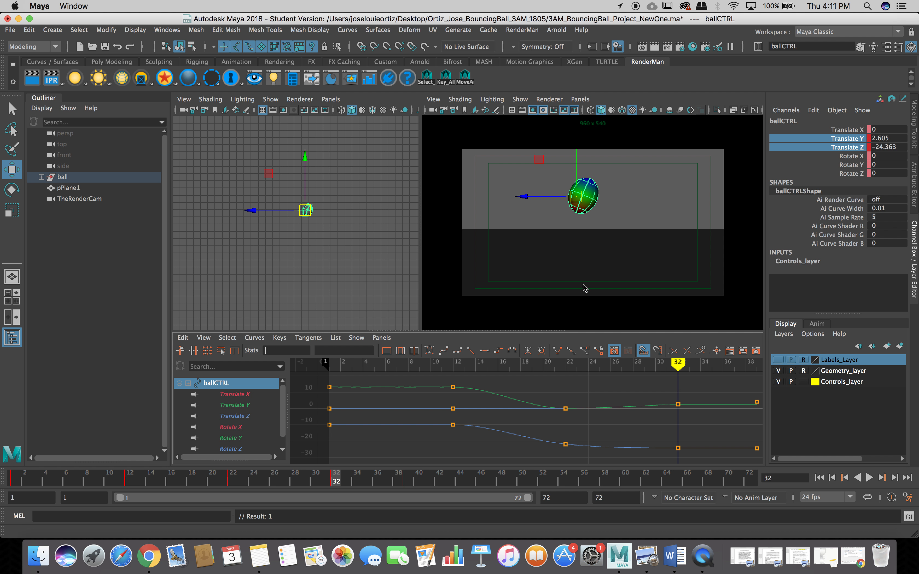
Play the animation from frame 1 in the enlarged camera view to examine the smoothed bounce with the frame 32 key
{"action": "key", "text": "space"}
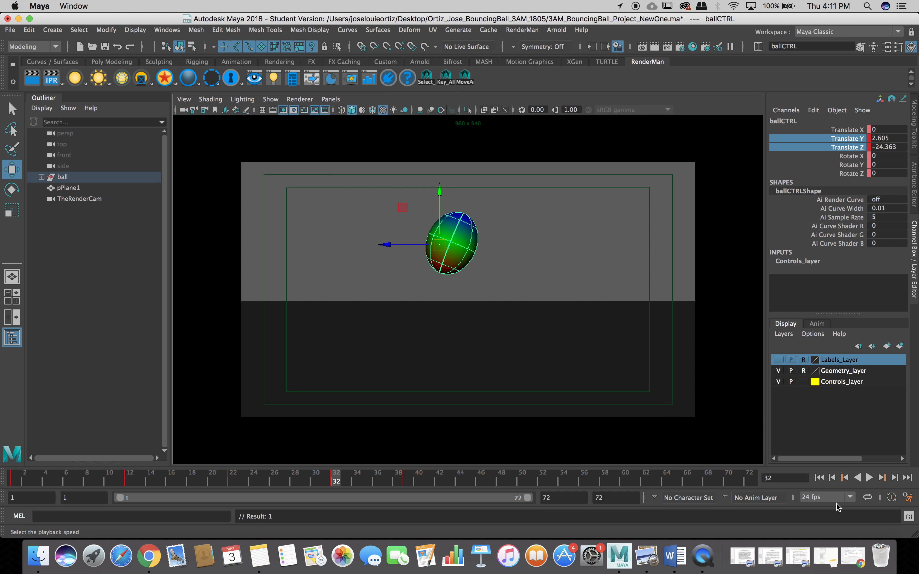
{"action": "left_click", "coordinate": [819, 478]}
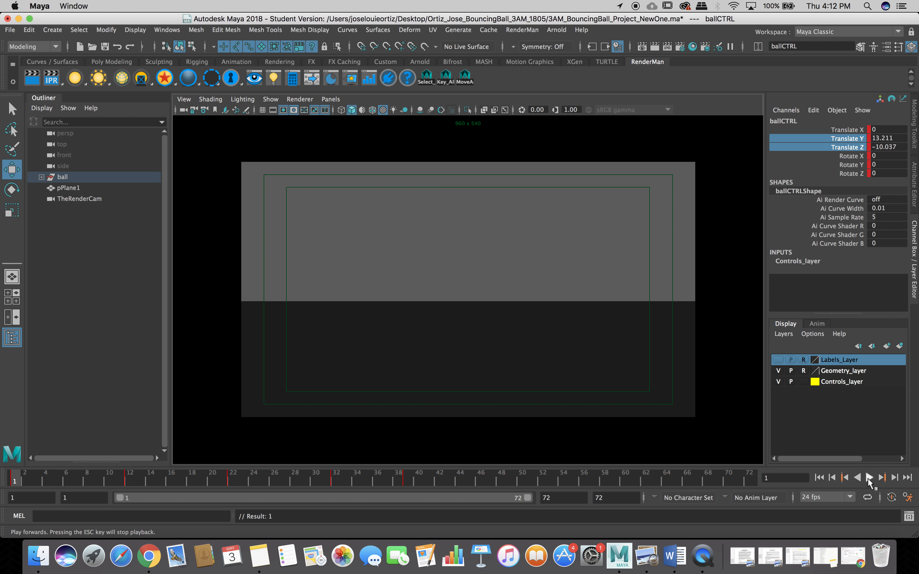
{"action": "left_click", "coordinate": [869, 478]}
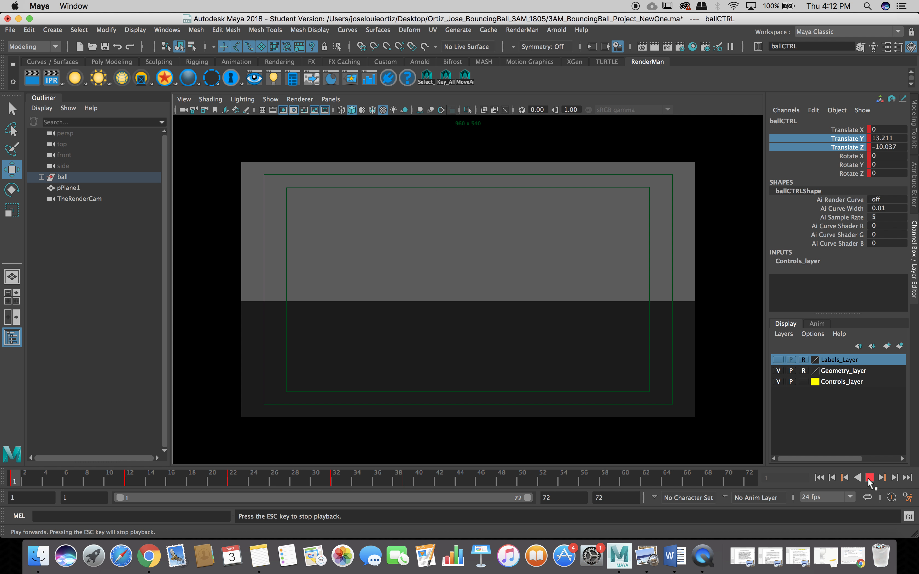
{"action": "left_click", "coordinate": [869, 479]}
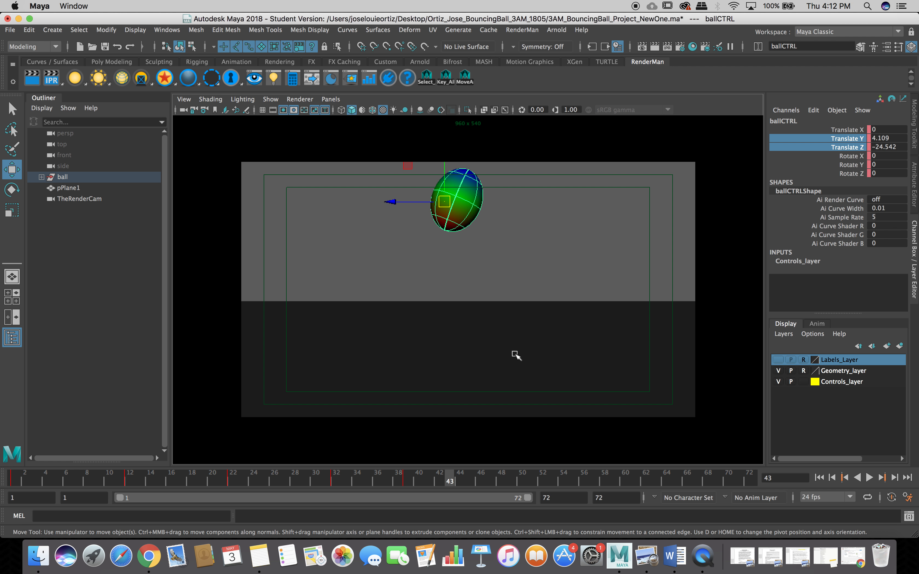
{"action": "key", "text": "space"}
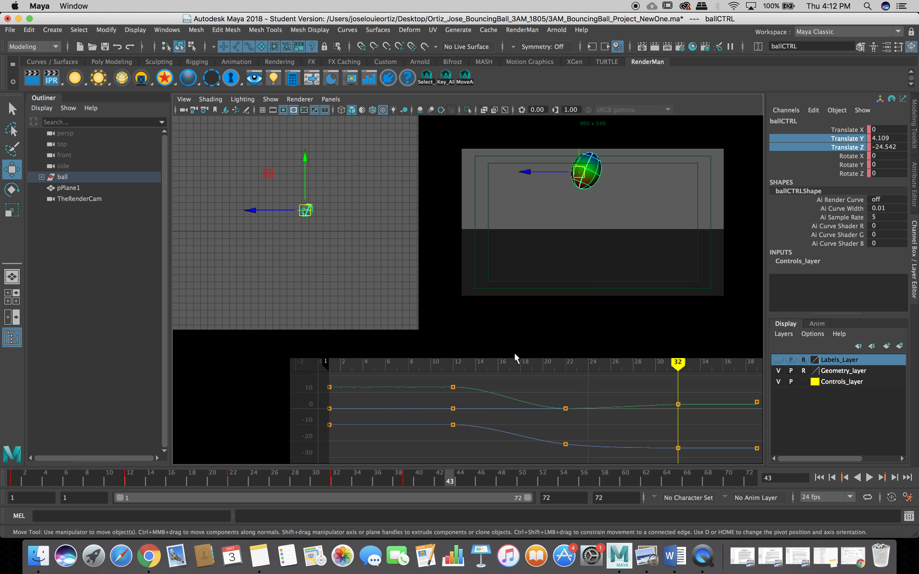
At frame 43, shift ballCTRL to Translate Z -24.844 and key its Translate Y and Translate Z
{"action": "left_click_drag", "start_coordinate": [527, 174], "coordinate": [533, 175]}
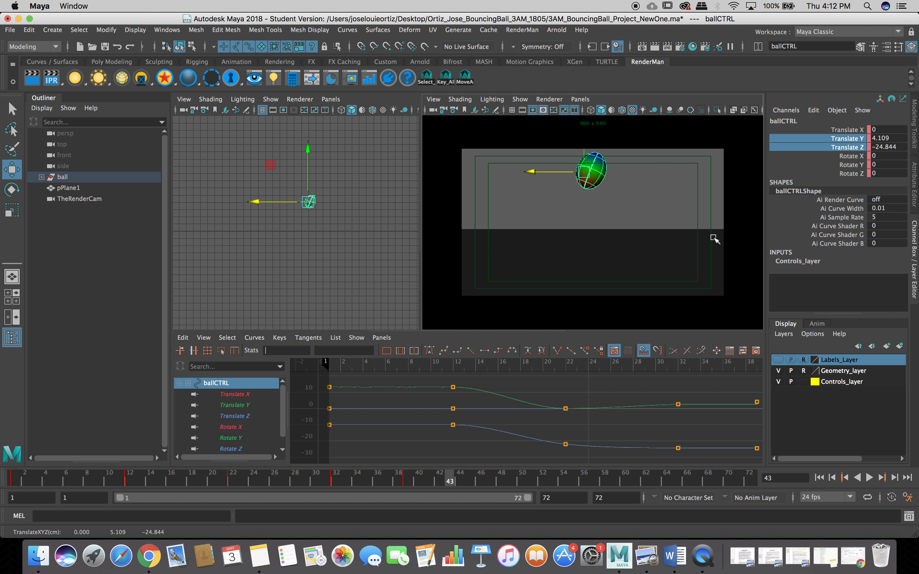
{"action": "right_click", "coordinate": [803, 143]}
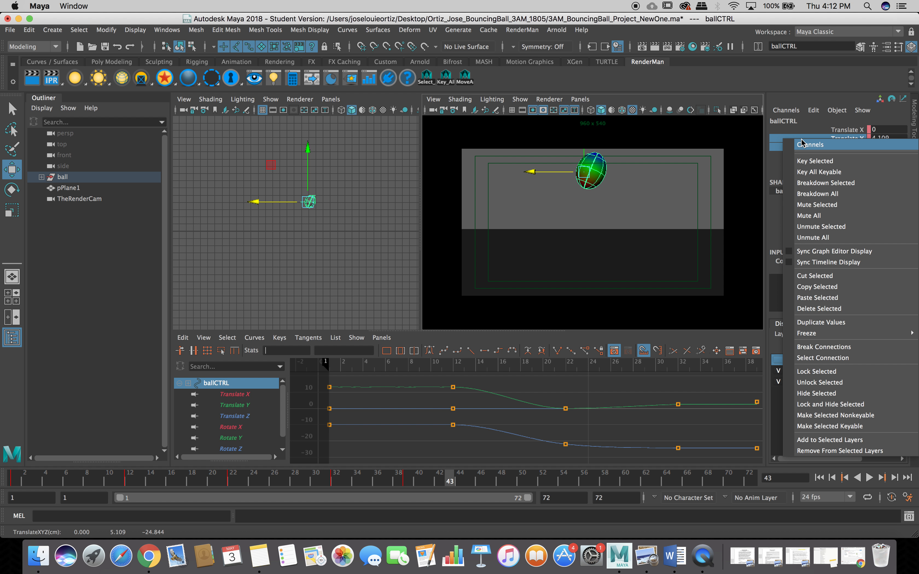
{"action": "left_click", "coordinate": [813, 162]}
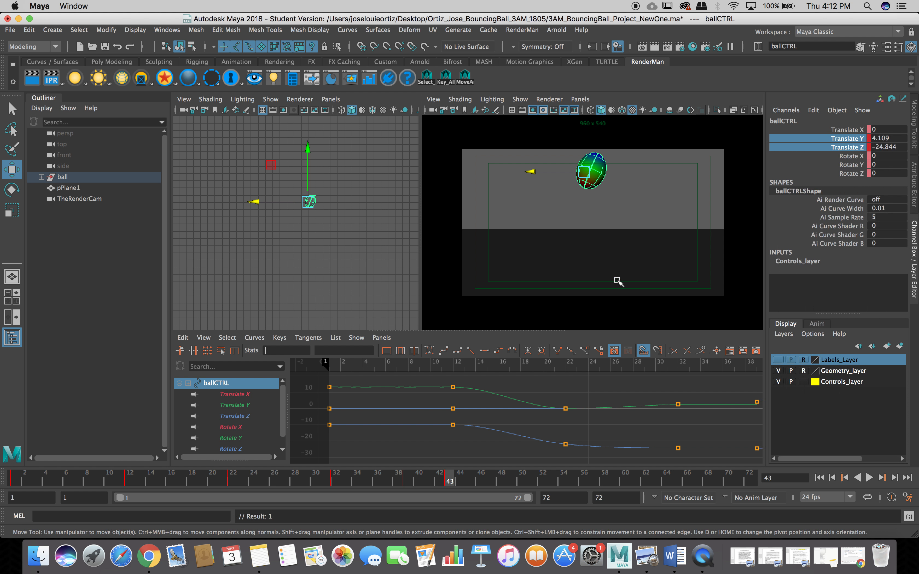
Play the animation onward from frame 43 in the enlarged camera view to examine the end of the bounce
{"action": "key", "text": "space"}
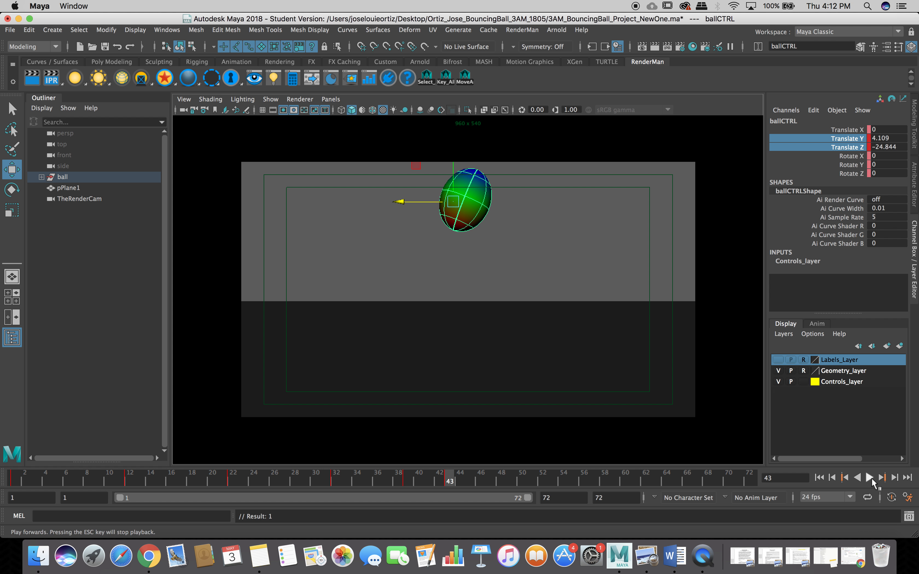
{"action": "left_click", "coordinate": [871, 478]}
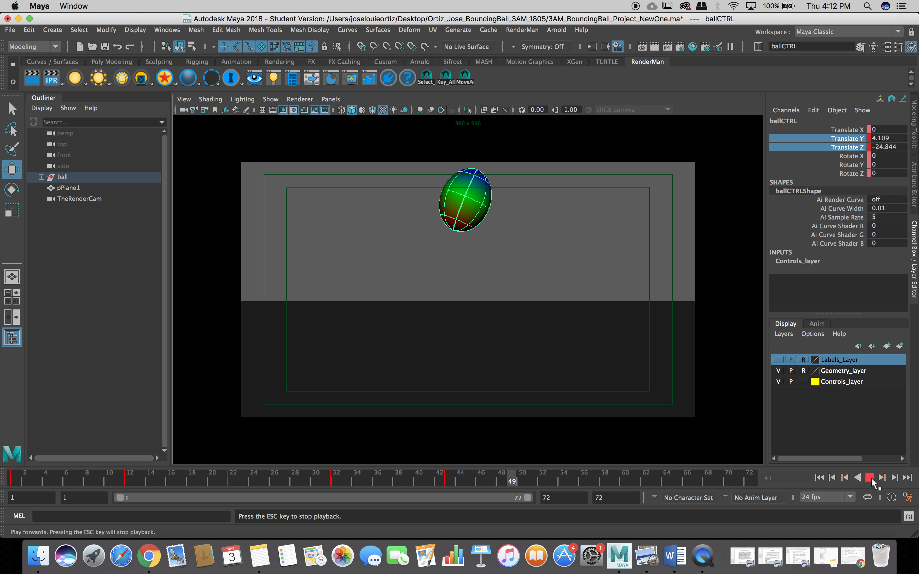
{"action": "left_click", "coordinate": [871, 479]}
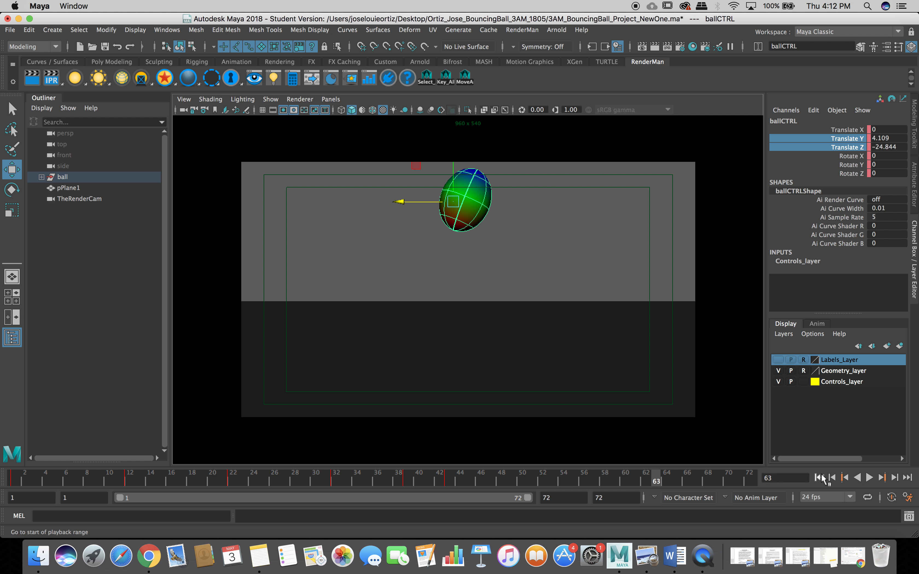
Delete ballCTRL's keys at frames 39 and 43 from the timeline
{"action": "left_click_drag", "start_coordinate": [449, 483], "coordinate": [411, 483]}
{"action": "right_click", "coordinate": [410, 484]}
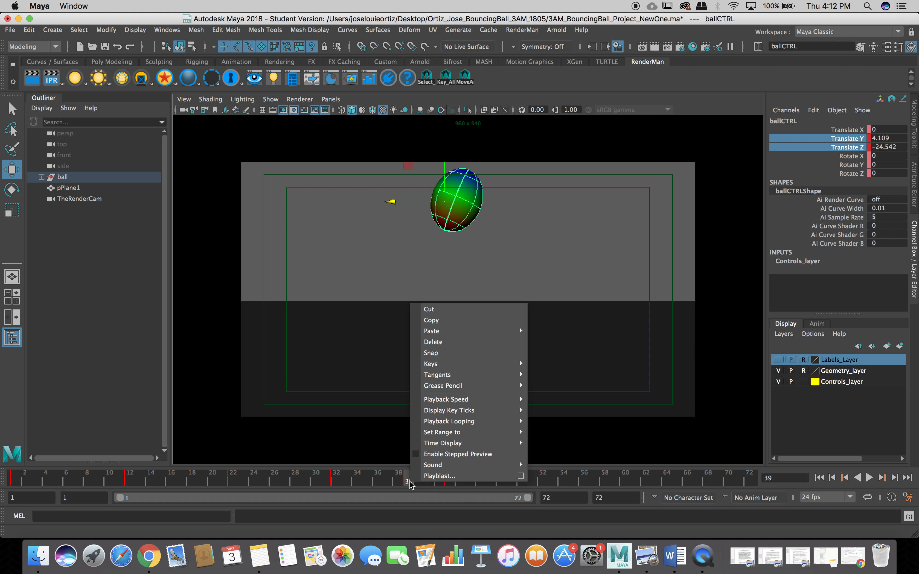
{"action": "left_click", "coordinate": [445, 342]}
{"action": "left_click", "coordinate": [441, 480]}
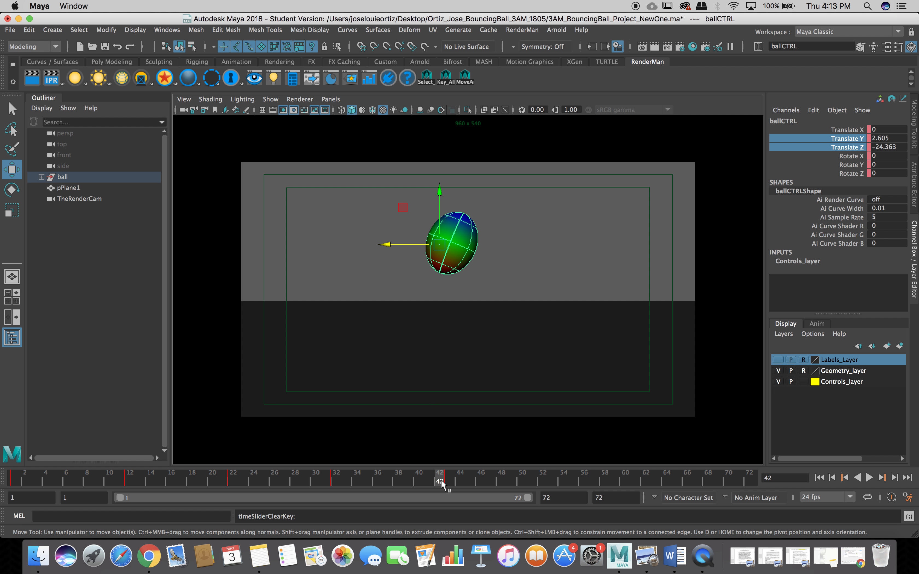
{"action": "left_click", "coordinate": [445, 480]}
{"action": "right_click", "coordinate": [445, 481]}
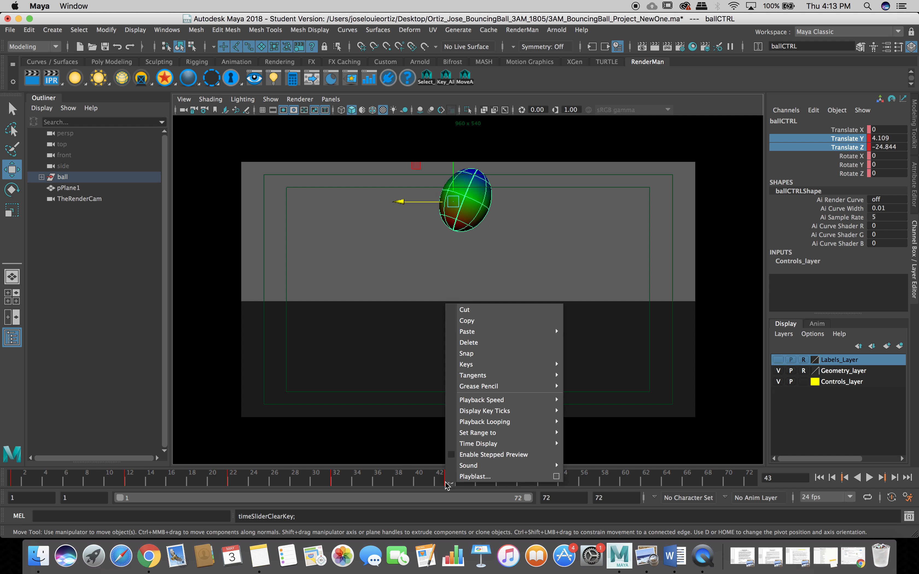
{"action": "left_click", "coordinate": [492, 342]}
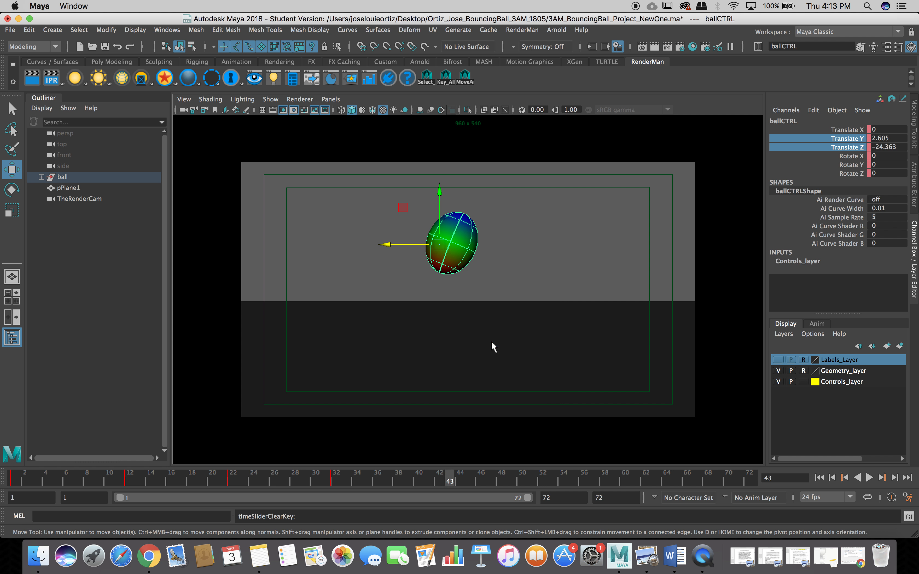
Go back to frame 30 and select the ball's upper squash control, SQSTupCTRL, in the side view
{"action": "left_click", "coordinate": [335, 482]}
{"action": "left_click_drag", "start_coordinate": [332, 481], "coordinate": [314, 483]}
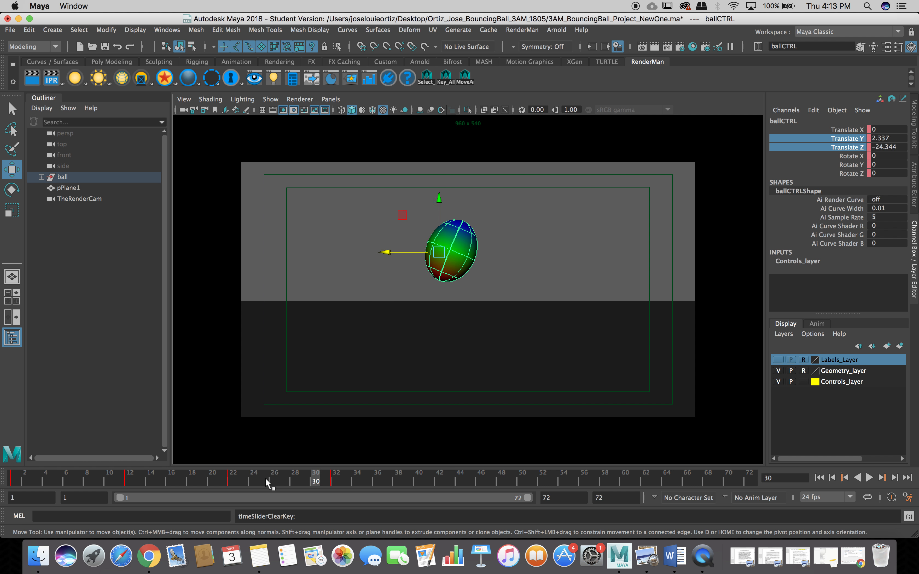
{"action": "key", "text": "space"}
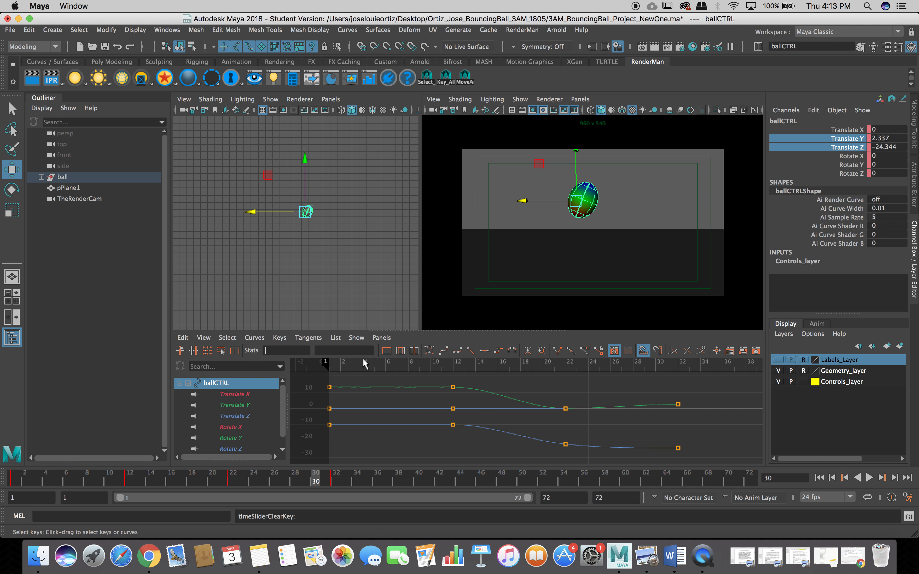
{"action": "left_click", "coordinate": [332, 235]}
{"action": "left_click", "coordinate": [308, 208]}
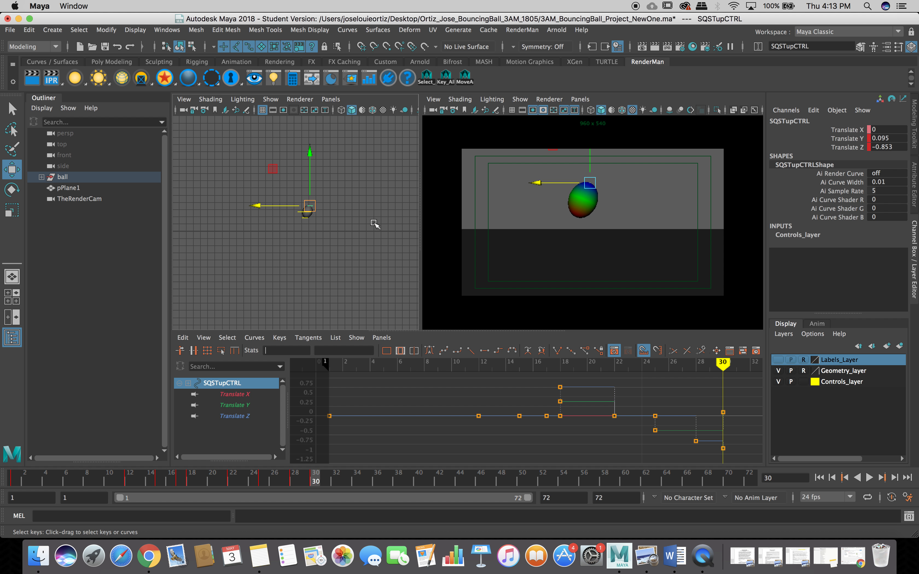
Play the animation repeatedly from frame 1 in the enlarged camera view to examine the squash and stretch through the bounce
{"action": "key", "text": "space"}
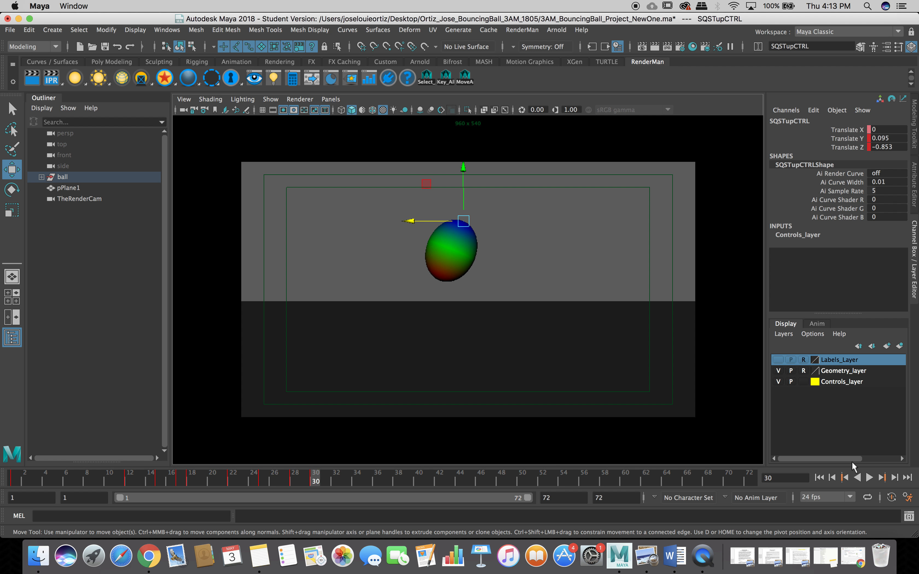
{"action": "left_click", "coordinate": [819, 478]}
{"action": "left_click", "coordinate": [868, 477]}
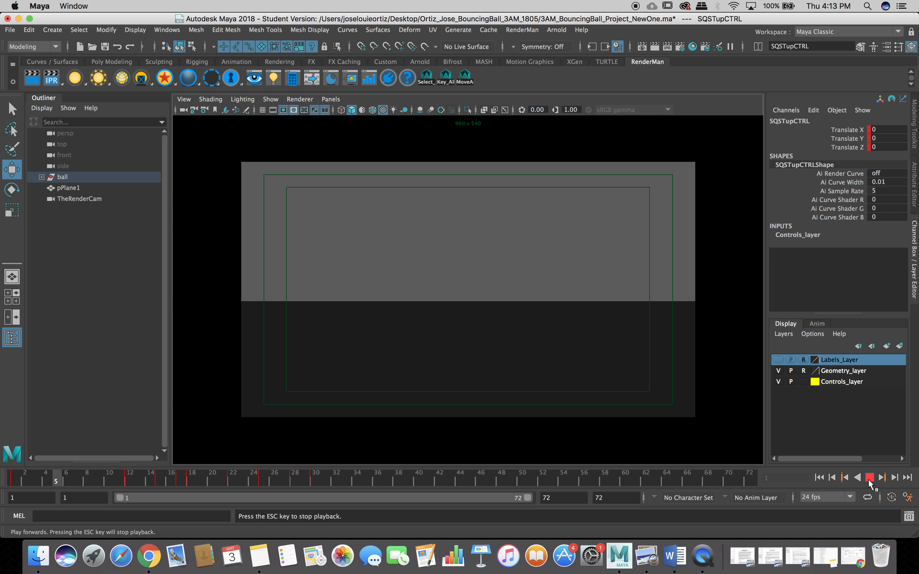
{"action": "left_click", "coordinate": [868, 478]}
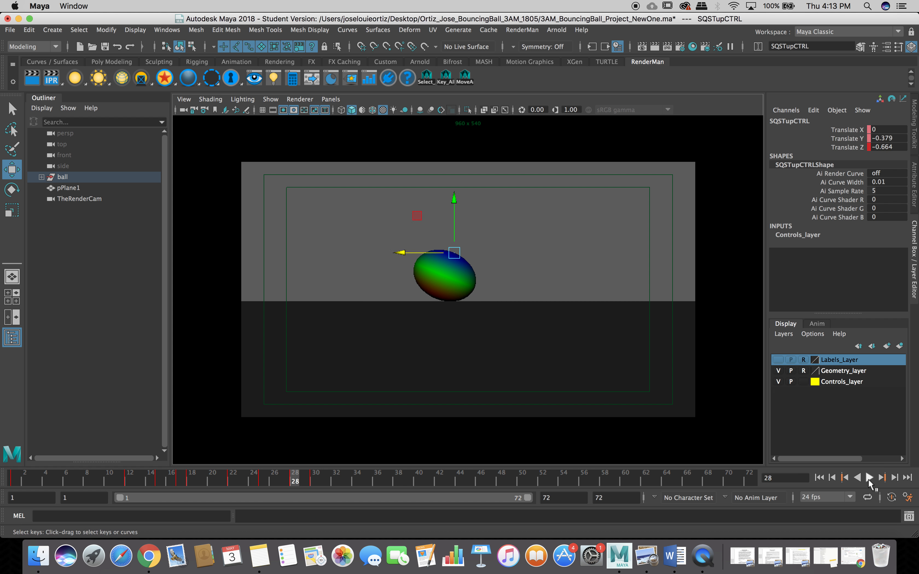
{"action": "left_click", "coordinate": [819, 477]}
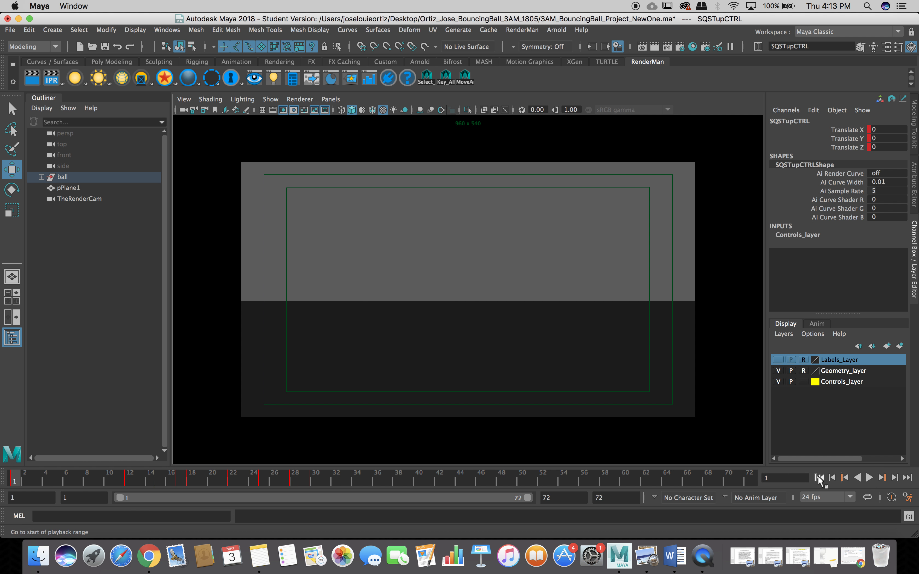
{"action": "left_click", "coordinate": [868, 478]}
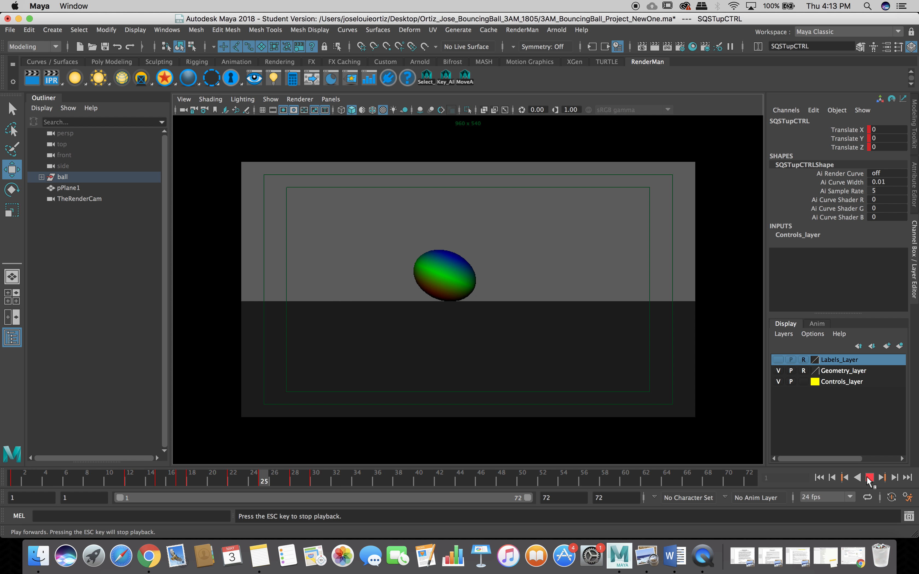
{"action": "left_click", "coordinate": [868, 477]}
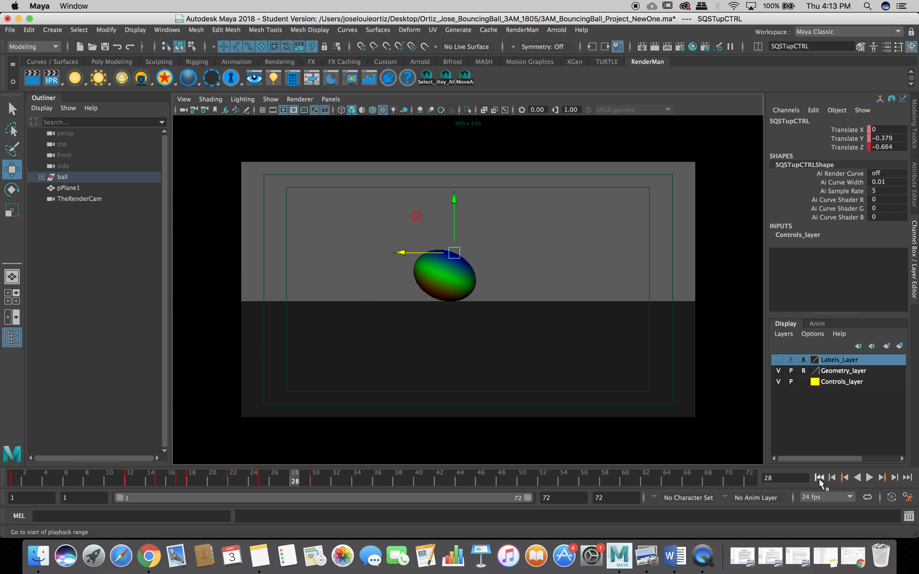
{"action": "left_click", "coordinate": [819, 478]}
{"action": "left_click", "coordinate": [868, 478]}
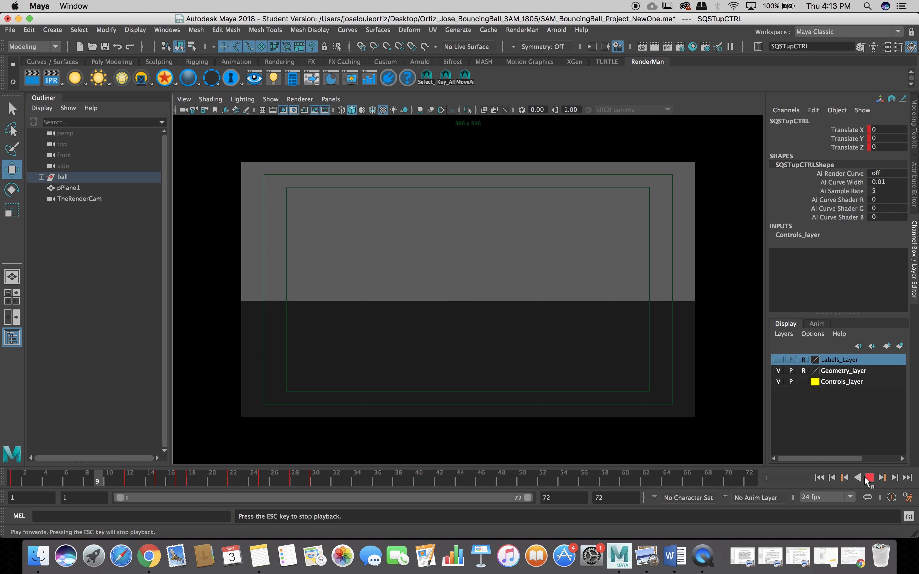
{"action": "left_click", "coordinate": [864, 477]}
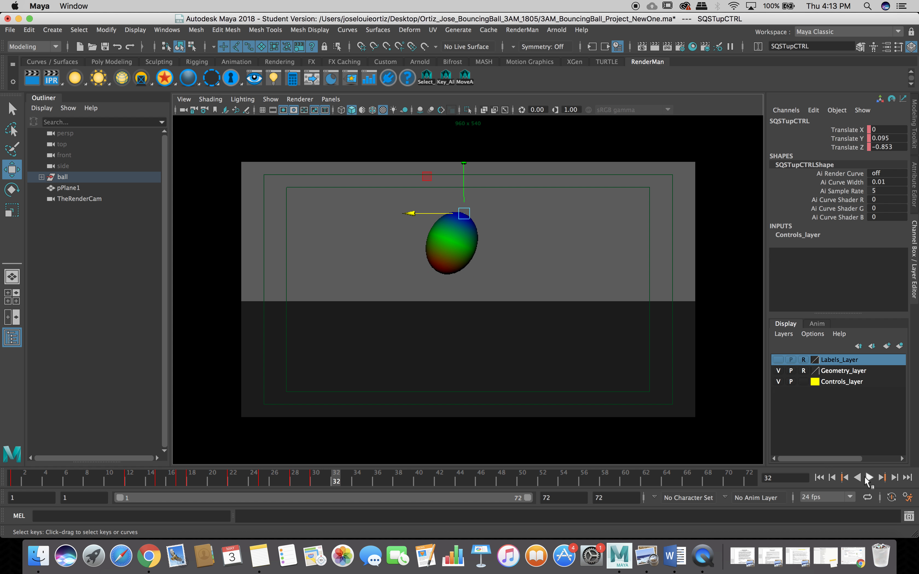
{"action": "left_click", "coordinate": [869, 479]}
{"action": "left_click", "coordinate": [869, 477]}
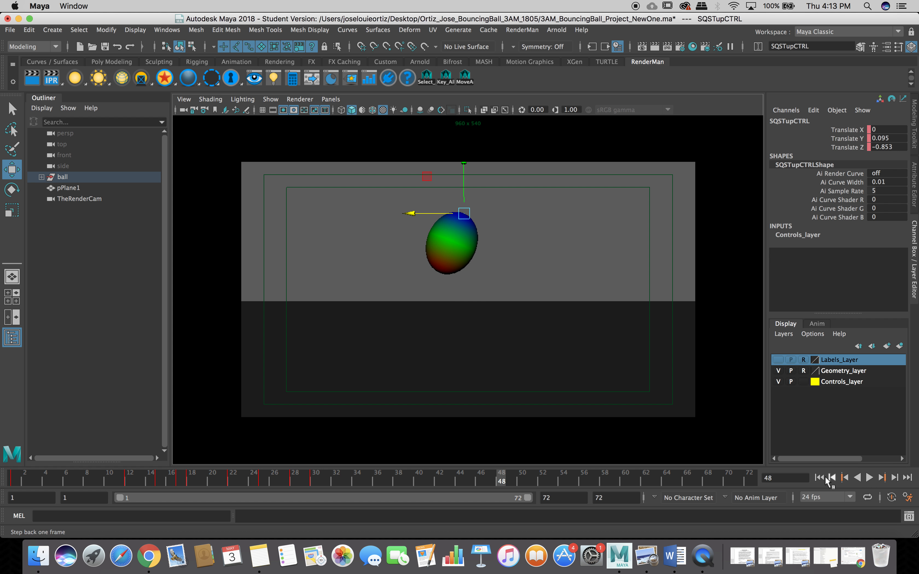
{"action": "left_click", "coordinate": [820, 478]}
{"action": "left_click", "coordinate": [869, 477]}
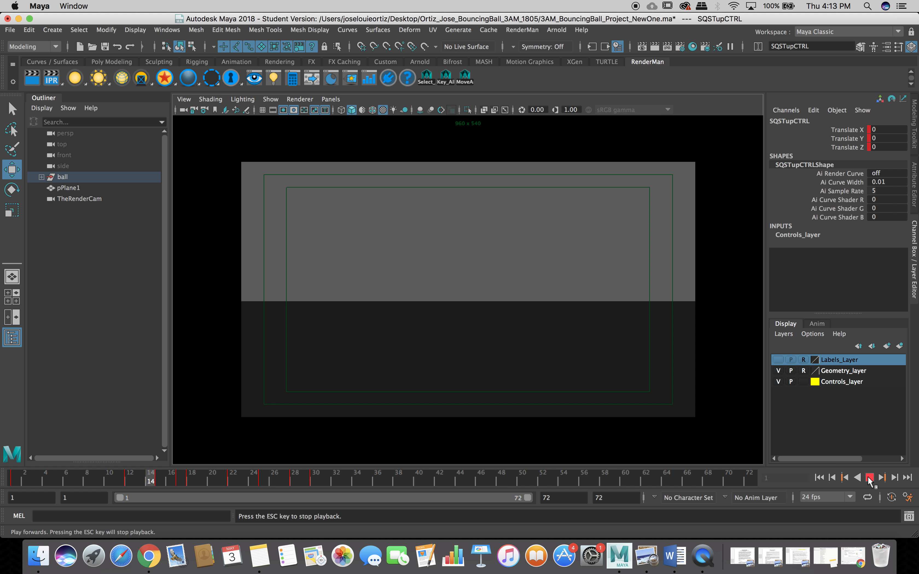
{"action": "left_click", "coordinate": [869, 479]}
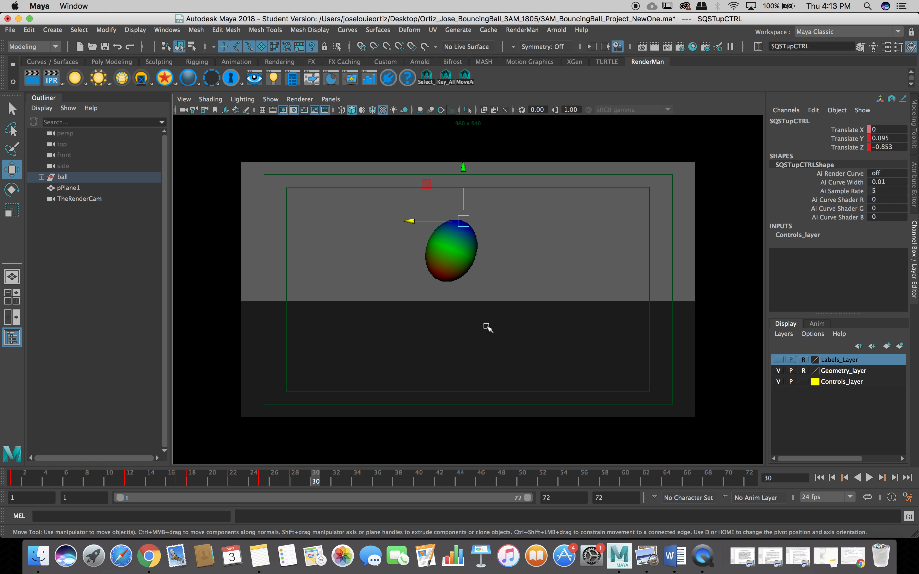
Delete SQSTupCTRL's keys at frames 30, 28 and 25 from the timeline
{"action": "left_click_drag", "start_coordinate": [315, 481], "coordinate": [257, 481]}
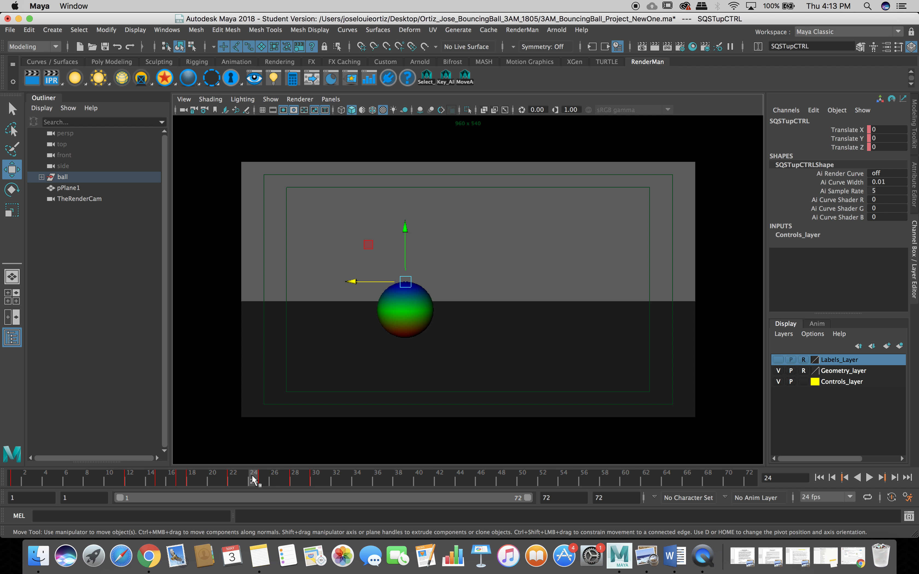
{"action": "left_click", "coordinate": [311, 483]}
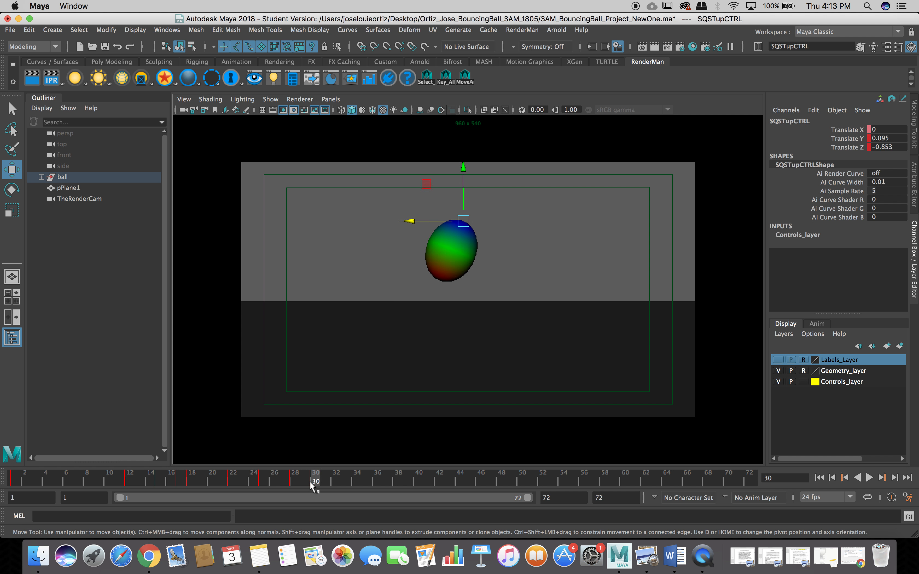
{"action": "right_click", "coordinate": [310, 482]}
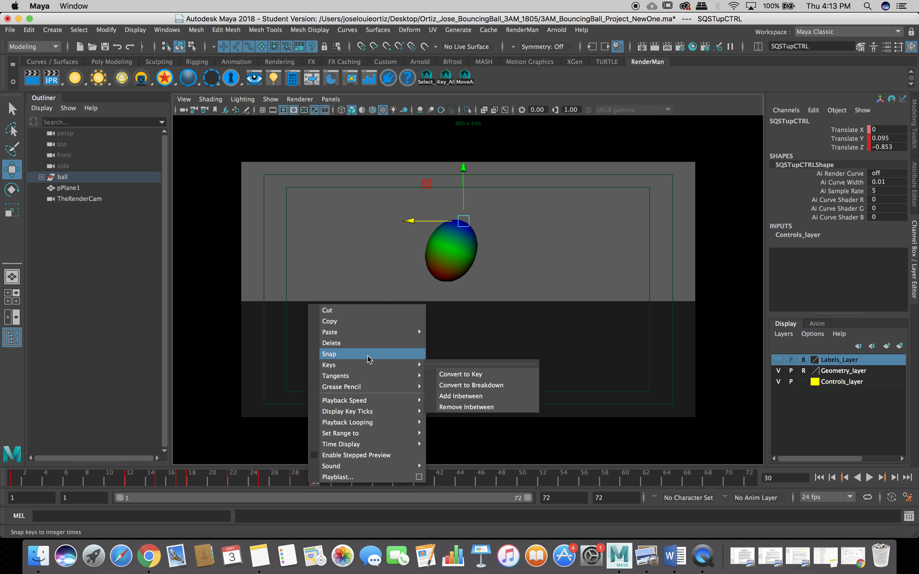
{"action": "left_click", "coordinate": [367, 343]}
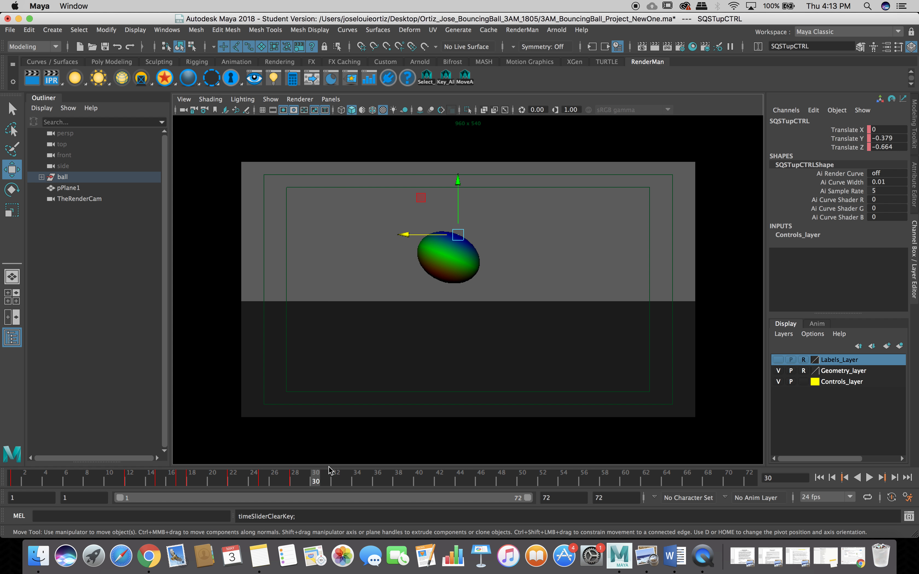
{"action": "left_click", "coordinate": [292, 481]}
{"action": "right_click", "coordinate": [293, 481]}
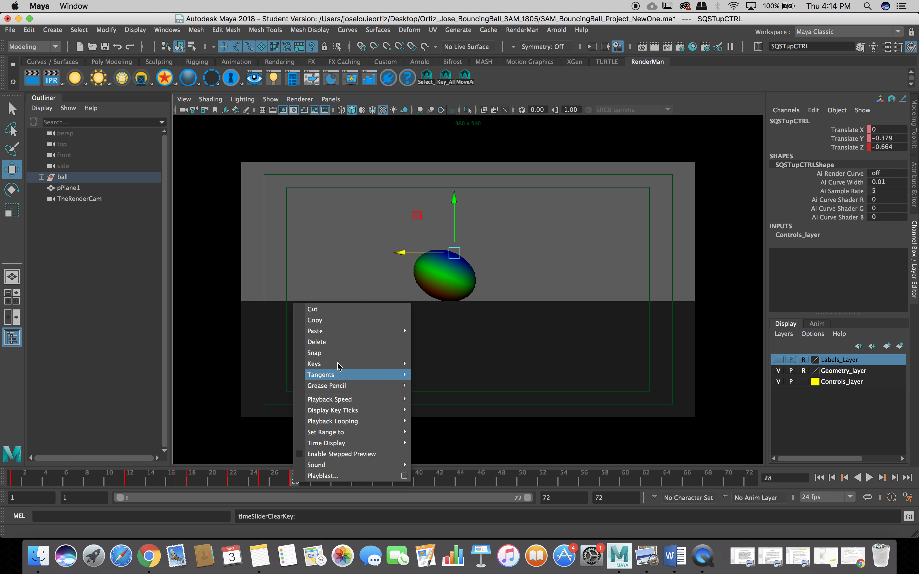
{"action": "left_click", "coordinate": [338, 345]}
{"action": "left_click", "coordinate": [261, 479]}
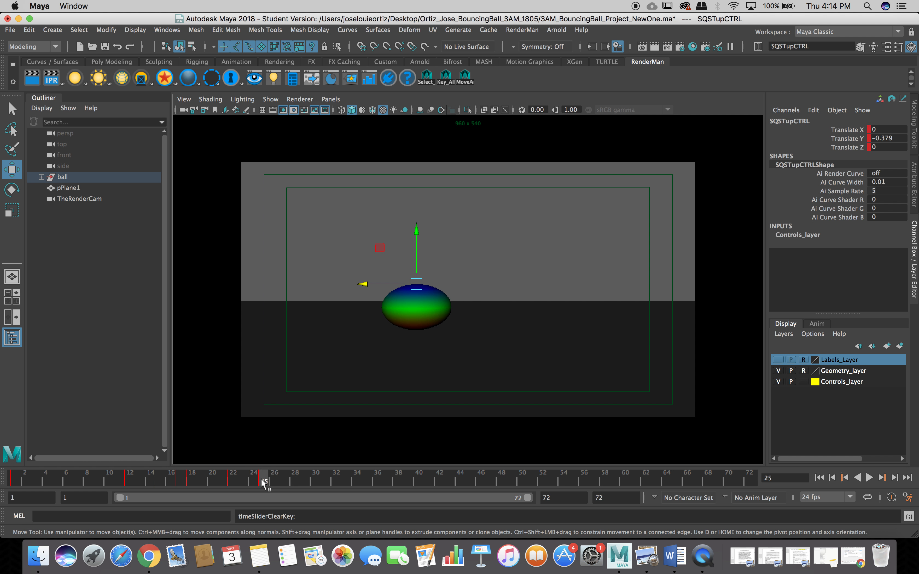
{"action": "right_click", "coordinate": [261, 478]}
{"action": "left_click", "coordinate": [325, 345]}
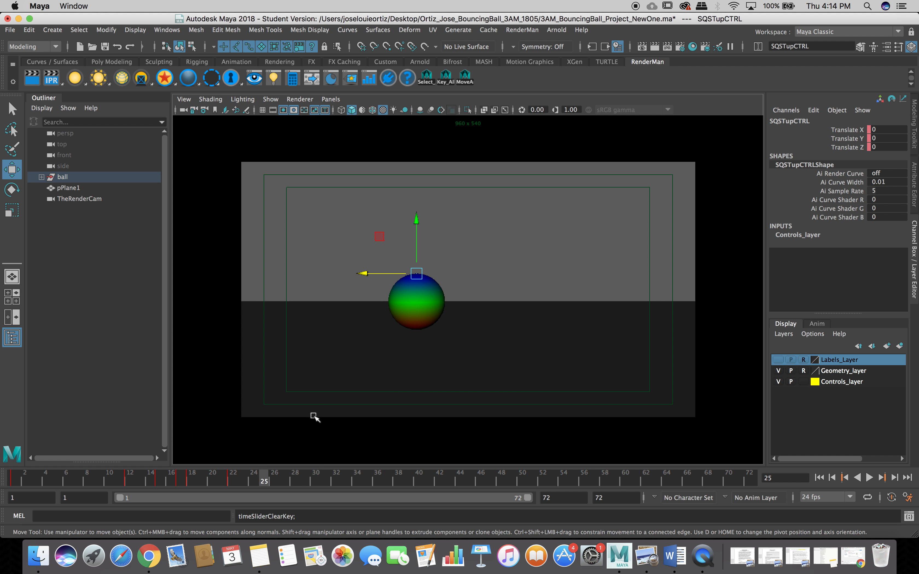
Scrub between frames 12 and 22 to examine the ball's pose at SQSTupCTRL's remaining keys
{"action": "left_click_drag", "start_coordinate": [304, 474], "coordinate": [231, 482]}
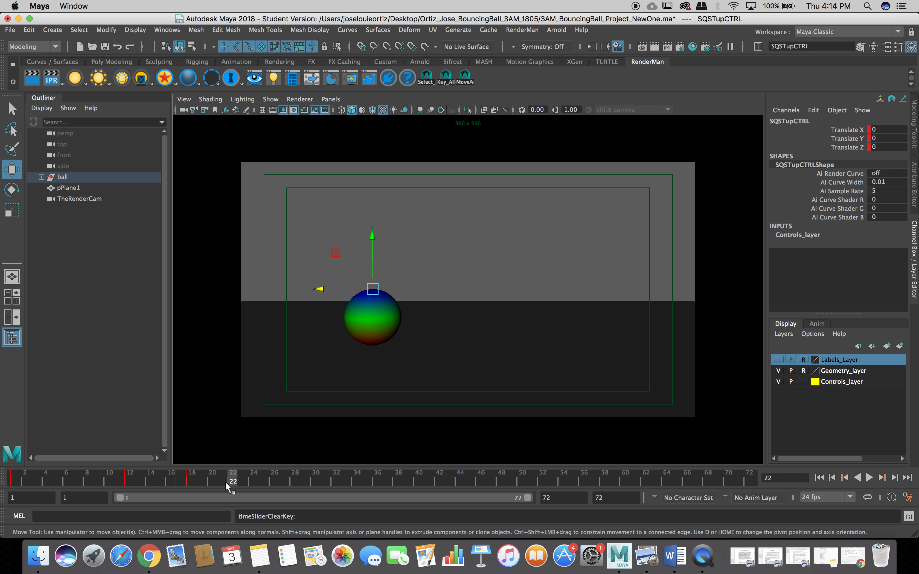
{"action": "left_click", "coordinate": [223, 481]}
{"action": "left_click", "coordinate": [229, 481]}
{"action": "left_click", "coordinate": [240, 482]}
{"action": "left_click", "coordinate": [230, 481]}
{"action": "left_click", "coordinate": [125, 480]}
{"action": "left_click", "coordinate": [144, 480]}
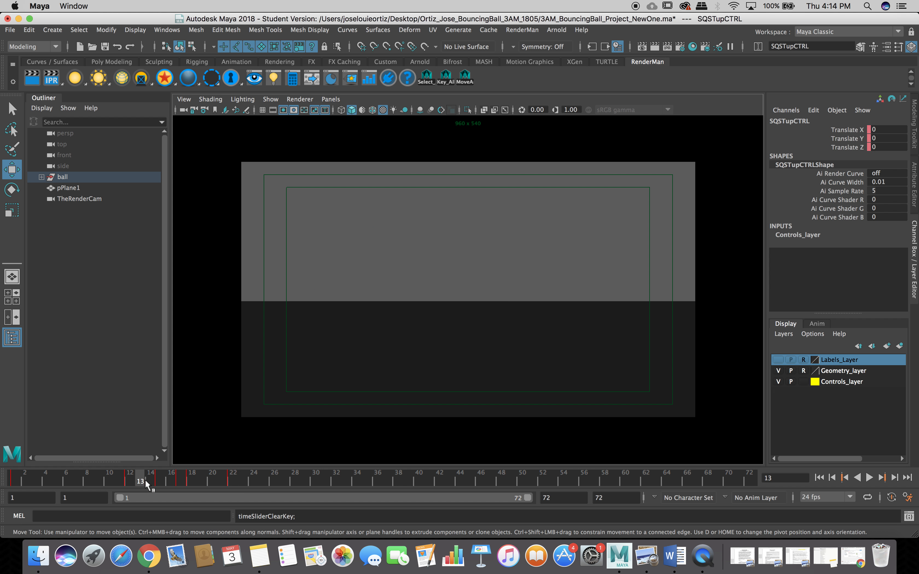
{"action": "left_click", "coordinate": [171, 482]}
{"action": "left_click_drag", "start_coordinate": [180, 486], "coordinate": [232, 486]}
{"action": "left_click", "coordinate": [210, 482]}
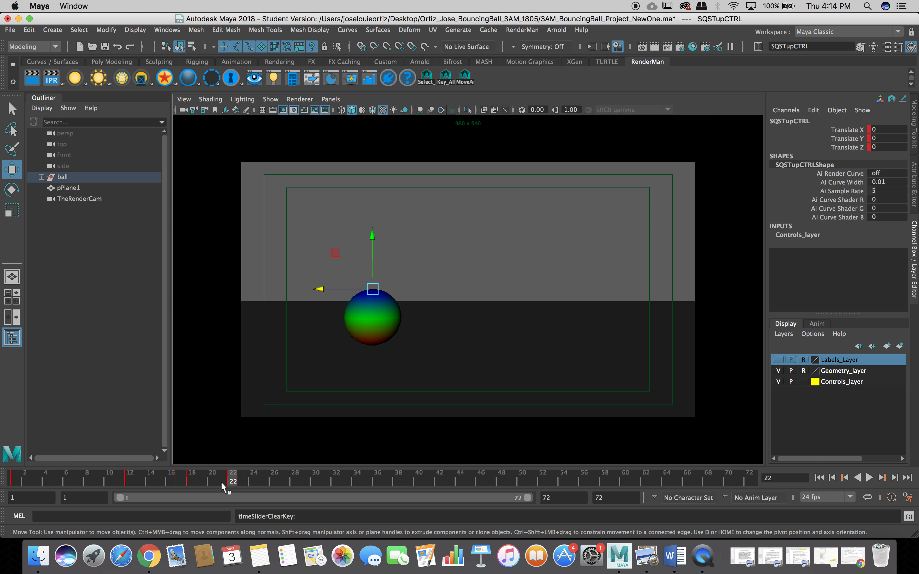
Delete SQSTupCTRL's key at frame 22 from the timeline
{"action": "left_click", "coordinate": [221, 482]}
{"action": "left_click", "coordinate": [228, 480]}
{"action": "right_click", "coordinate": [226, 480]}
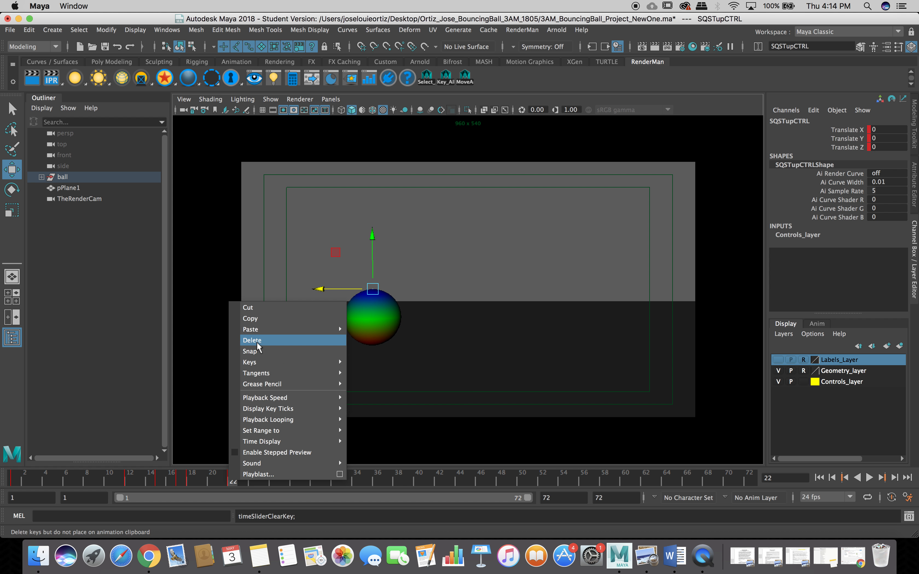
{"action": "left_click", "coordinate": [257, 352]}
Scrub back toward frame 14, then play the animation from frame 1 to examine the ball's stretch through the bounce
{"action": "left_click_drag", "start_coordinate": [216, 478], "coordinate": [138, 478]}
{"action": "left_click", "coordinate": [819, 477]}
{"action": "left_click", "coordinate": [868, 479]}
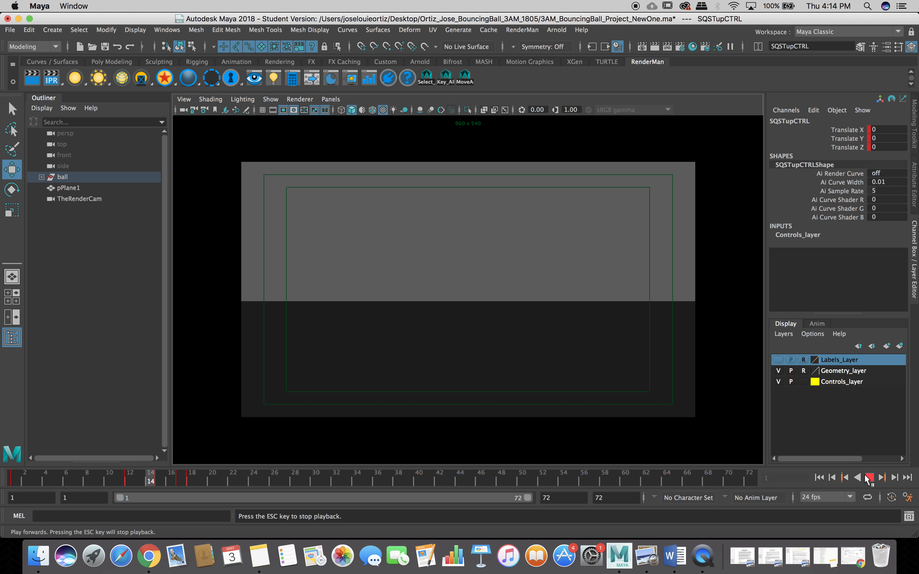
{"action": "left_click", "coordinate": [868, 478]}
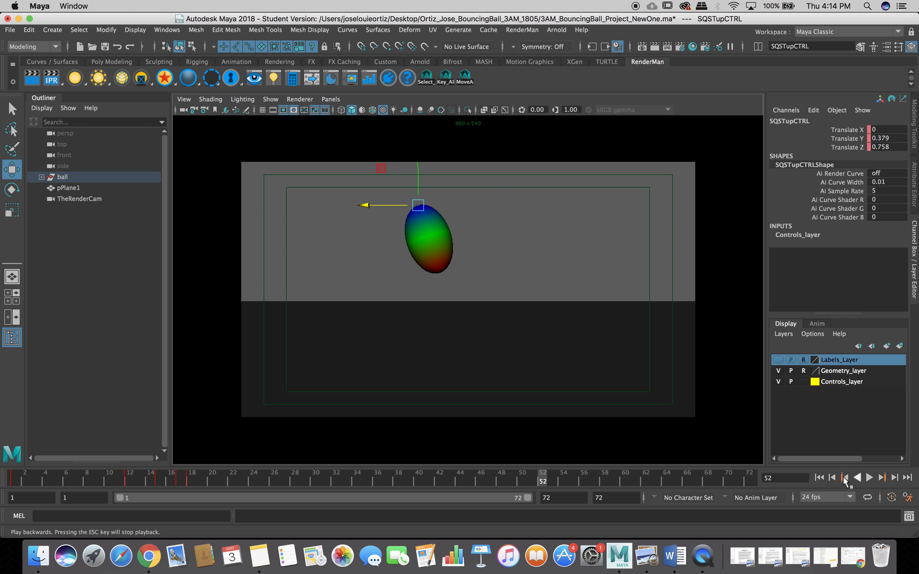
Select ballCTRL at frame 18 in the side view and play the animation in the enlarged camera view
{"action": "left_click", "coordinate": [189, 484]}
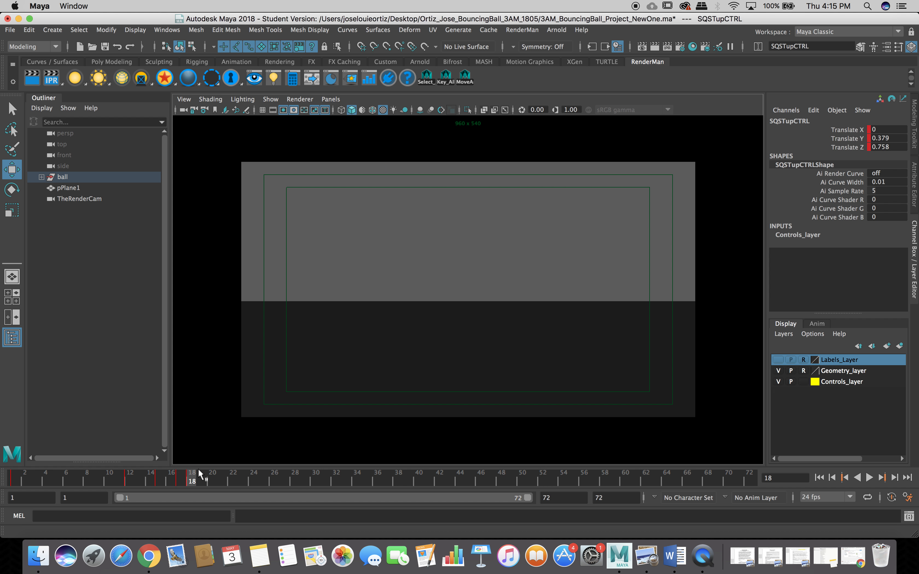
{"action": "key", "text": "space"}
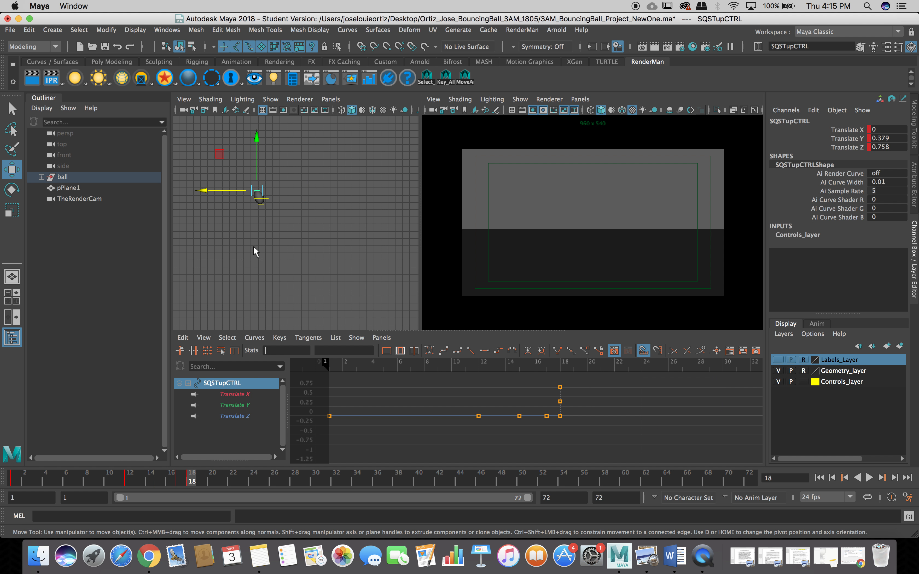
{"action": "left_click", "coordinate": [261, 199]}
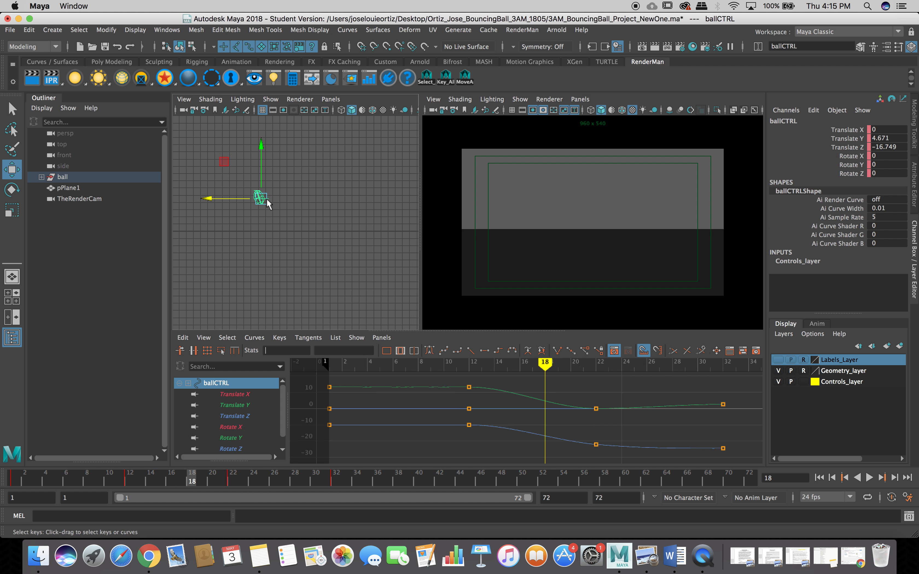
{"action": "key", "text": "space"}
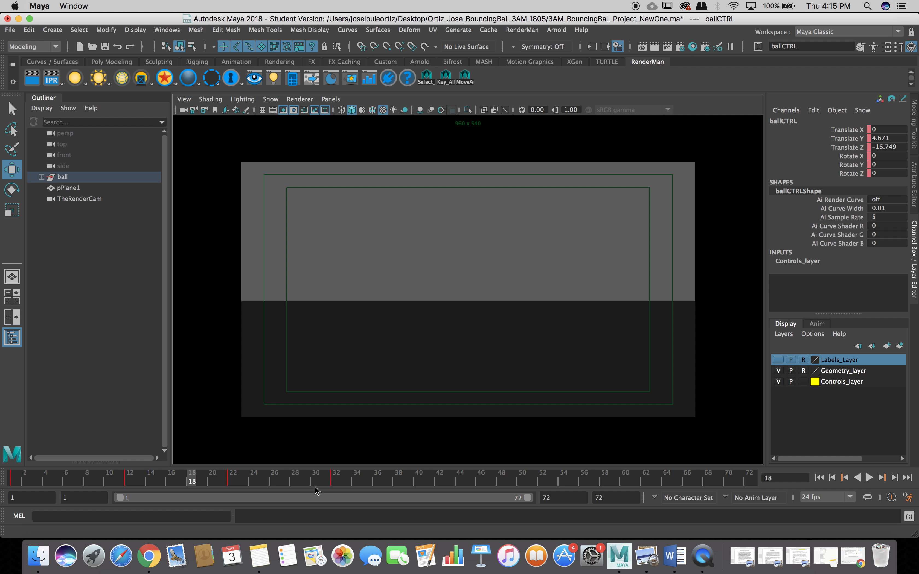
{"action": "left_click", "coordinate": [869, 478]}
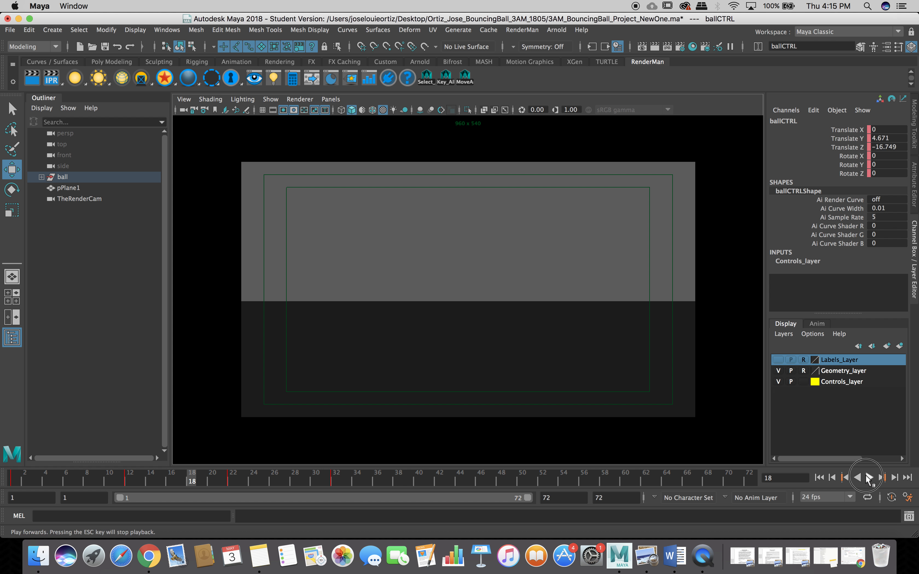
{"action": "left_click", "coordinate": [869, 478]}
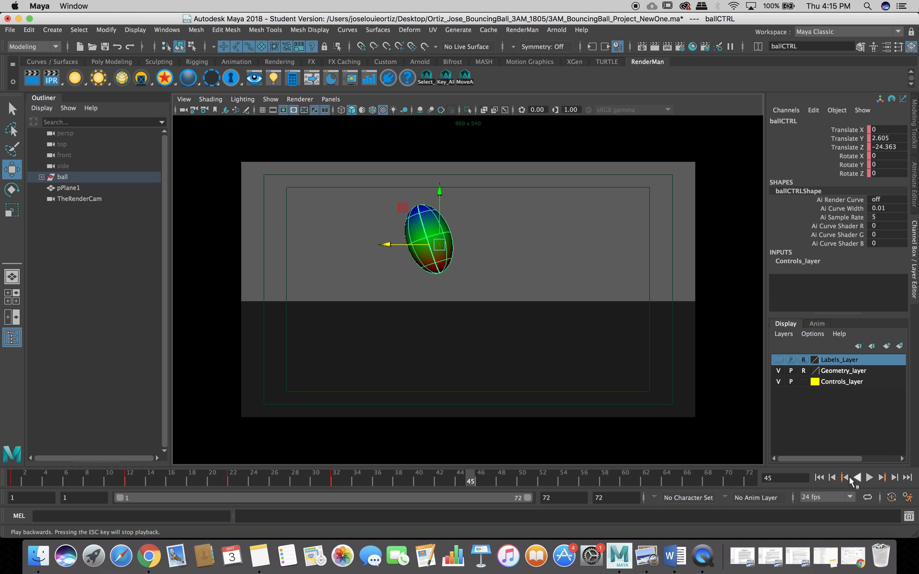
Try deleting ballCTRL's key at frame 22, check the bounce by playback, and return to frame 1
{"action": "left_click_drag", "start_coordinate": [335, 479], "coordinate": [233, 482]}
{"action": "right_click", "coordinate": [233, 482]}
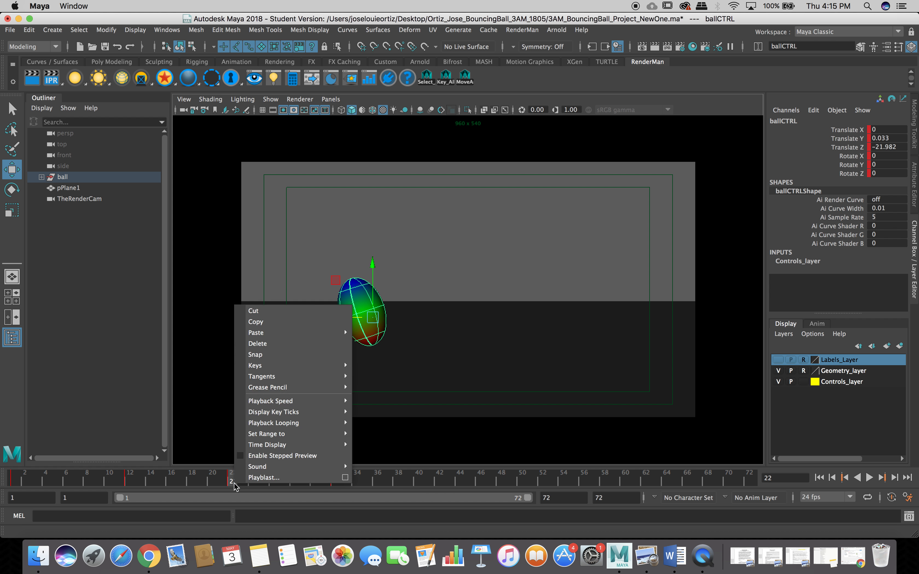
{"action": "left_click", "coordinate": [262, 347]}
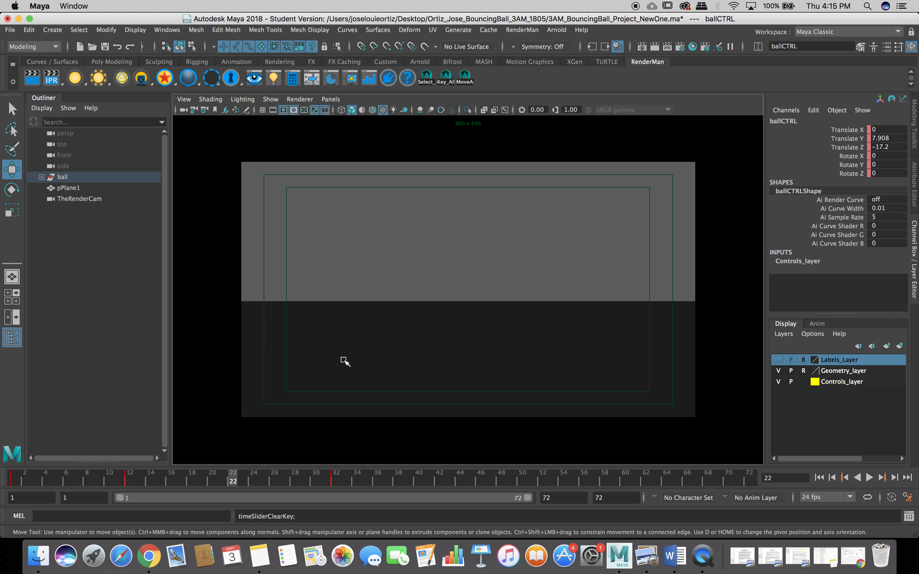
{"action": "left_click", "coordinate": [869, 477]}
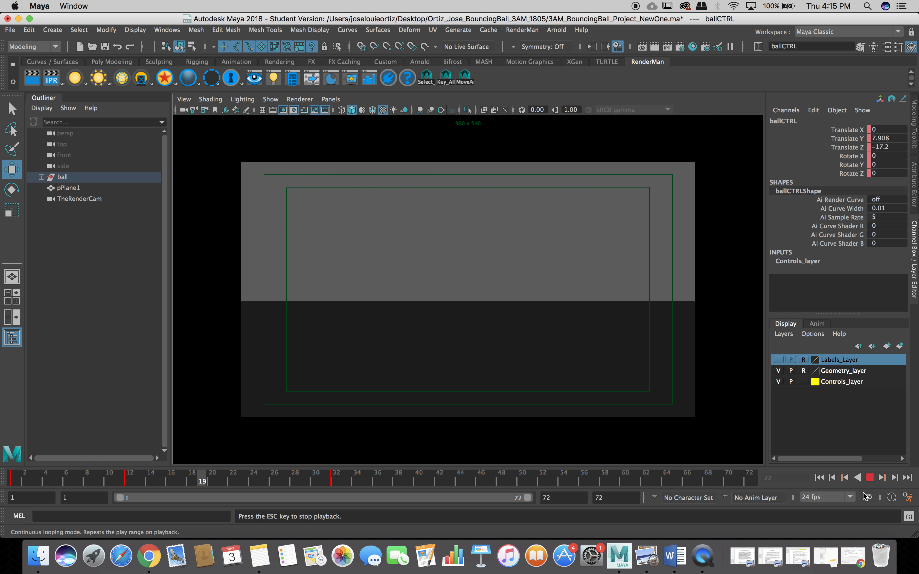
{"action": "left_click", "coordinate": [869, 478]}
{"action": "left_click", "coordinate": [817, 479]}
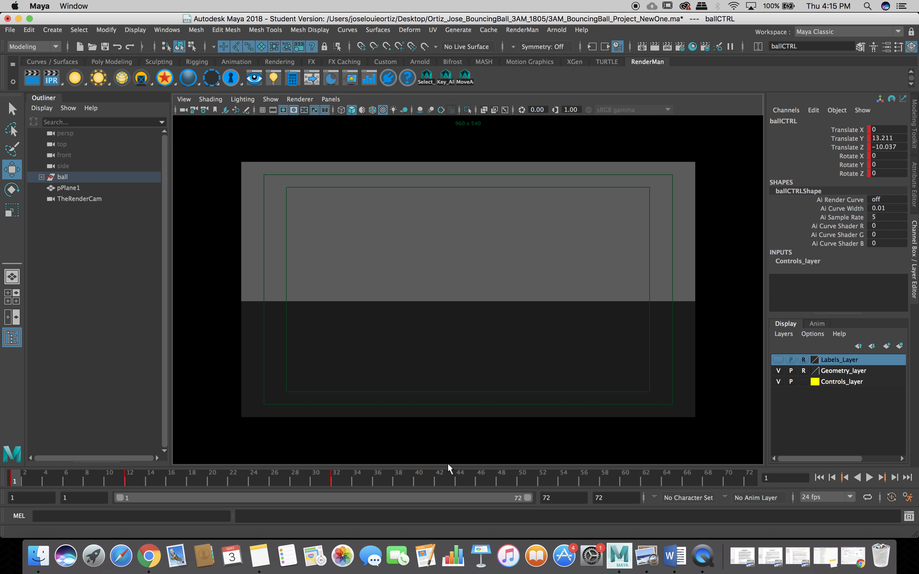
Undo the deletion of ballCTRL's key at frame 22
{"action": "key", "text": "super+z"}
{"action": "key", "text": "super+z"}
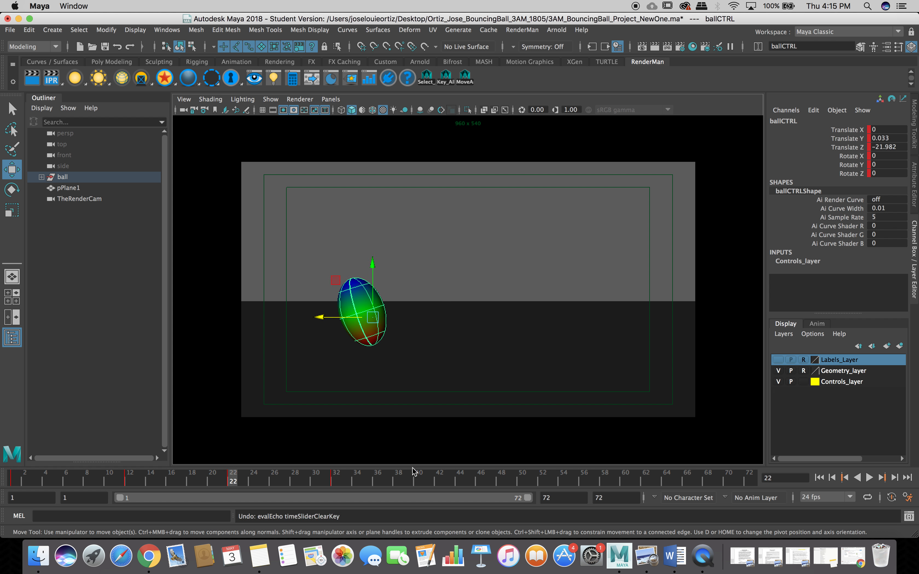
Scrub around frames 30 and 31 to examine the ball's position just before ballCTRL's last key
{"action": "left_click", "coordinate": [321, 486]}
{"action": "mouse_move", "coordinate": [313, 484]}
{"action": "left_mouse_down"}
{"action": "mouse_move", "coordinate": [241, 486]}
{"action": "mouse_move", "coordinate": [324, 484]}
{"action": "left_mouse_up"}
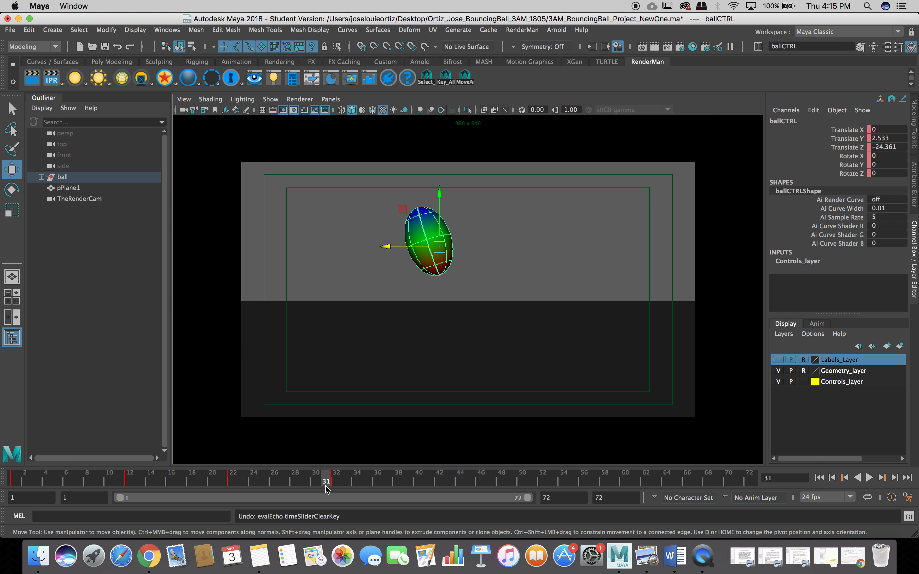